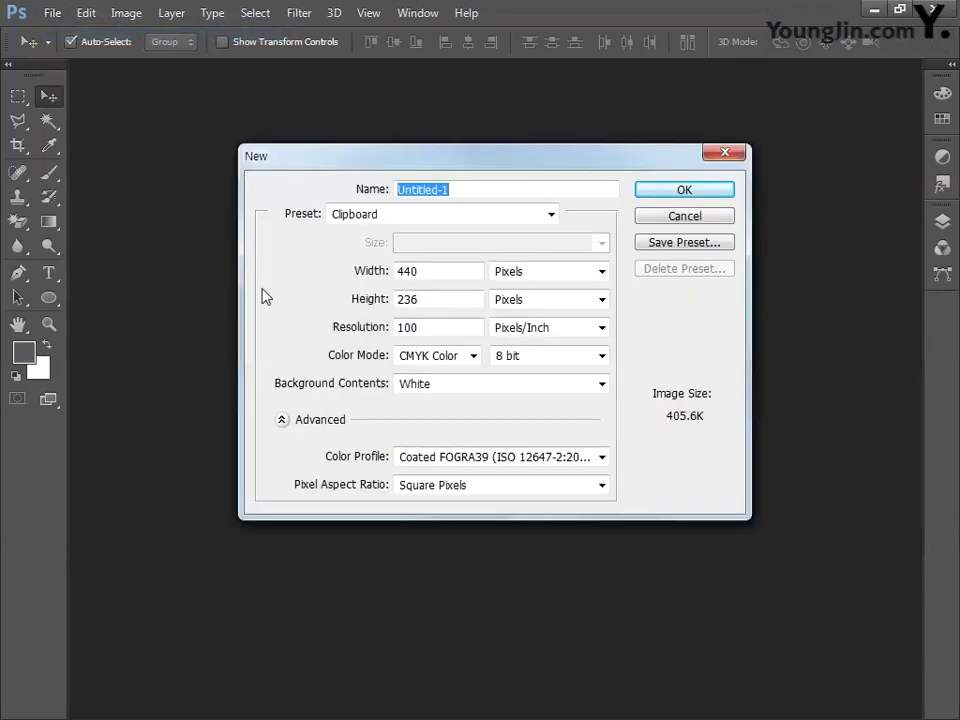
Name the new document 포토샵작업 and set its size to 166 mm wide by 226 mm high.
{"action": "left_click_drag", "start_coordinate": [452, 189], "coordinate": [305, 193]}
{"action": "type", "text": "포토샵작업"}
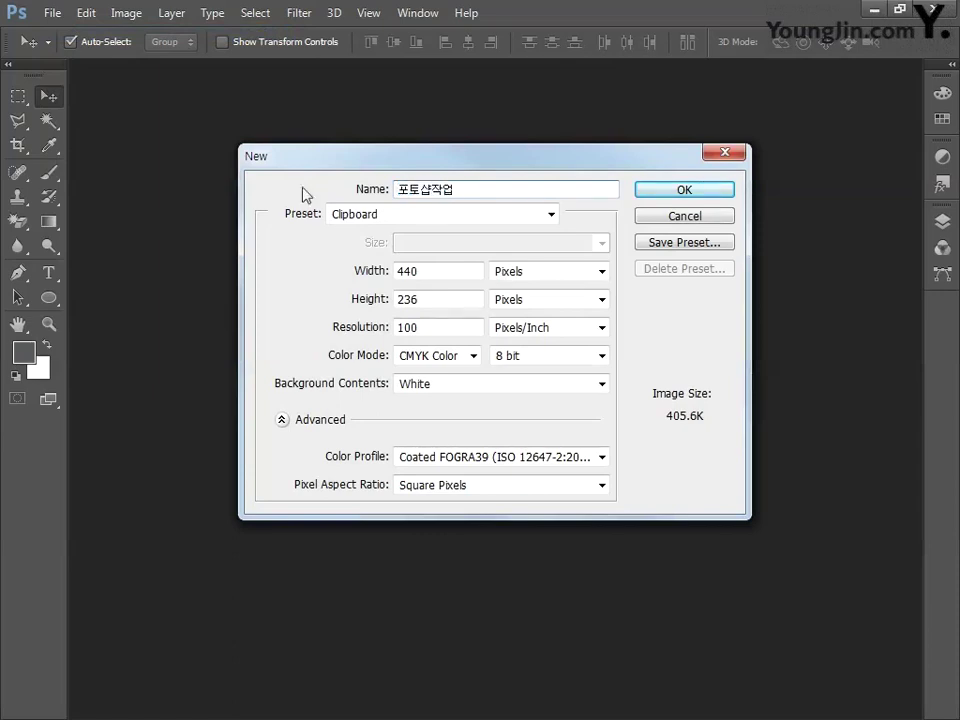
{"action": "left_click_drag", "start_coordinate": [431, 276], "coordinate": [328, 276]}
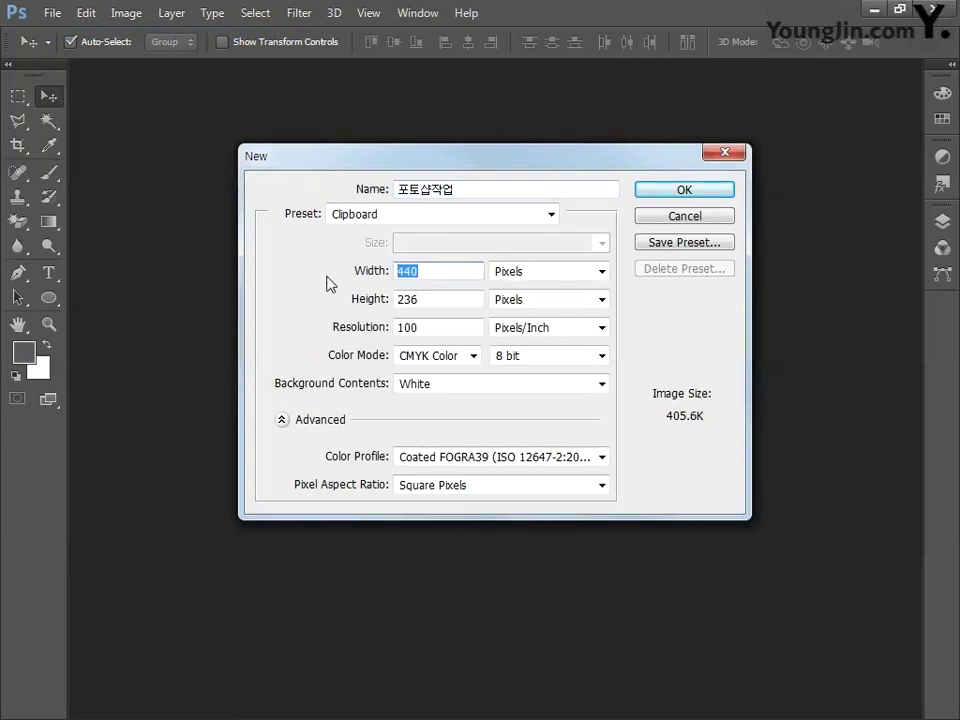
{"action": "type", "text": "166"}
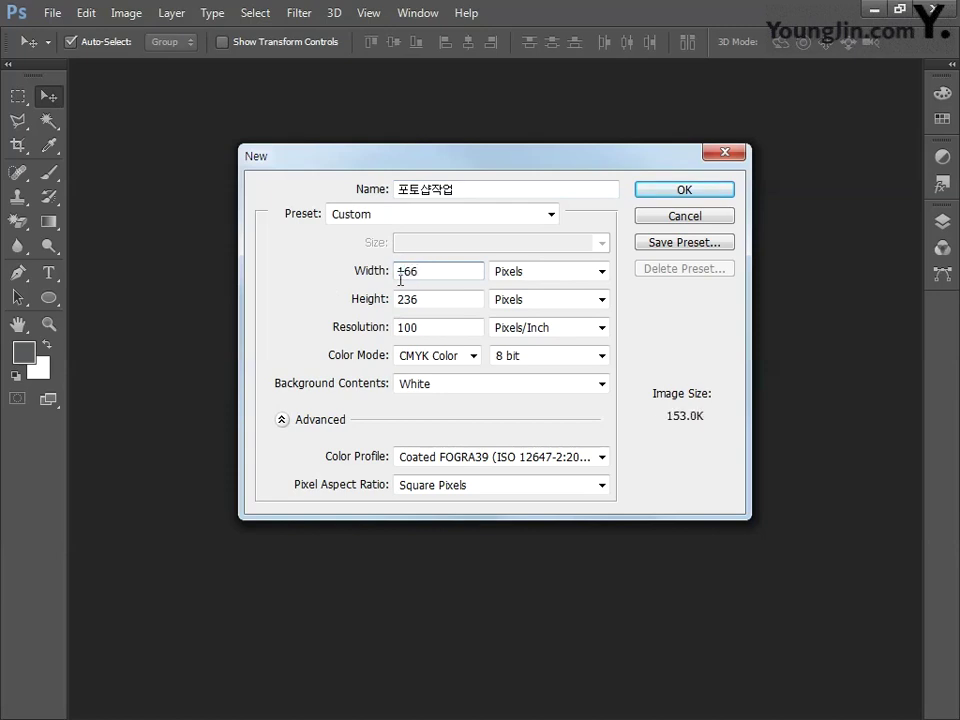
{"action": "left_click", "coordinate": [551, 276]}
{"action": "left_click", "coordinate": [553, 337]}
{"action": "left_click_drag", "start_coordinate": [428, 299], "coordinate": [279, 316]}
{"action": "type", "text": "226"}
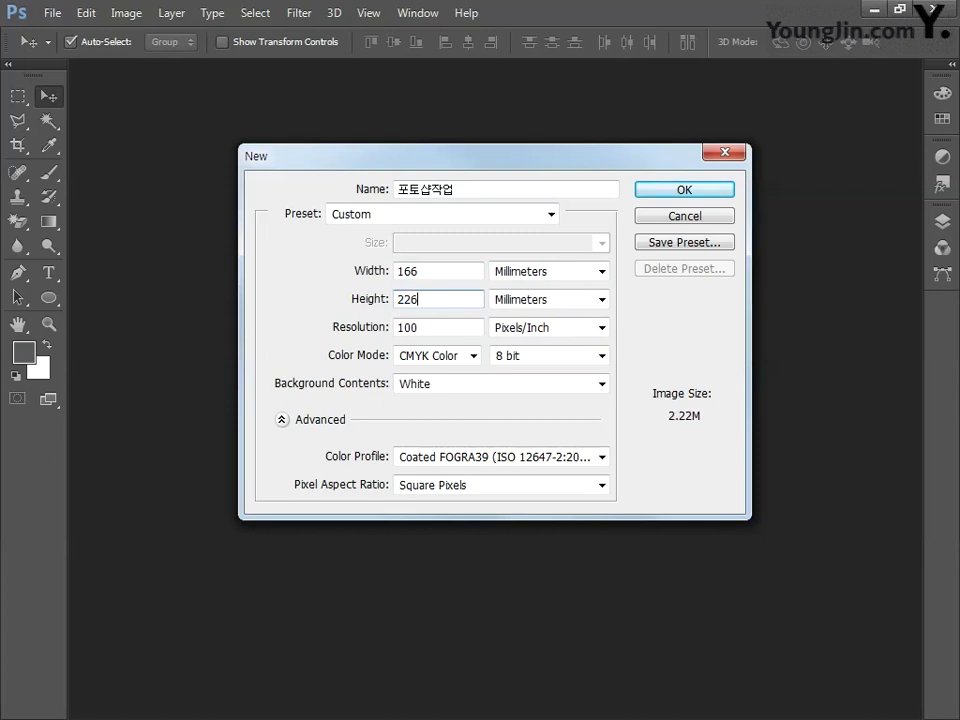
Set the resolution to 100 pixels/inch and the color mode to CMYK Color, and create the document.
{"action": "left_click_drag", "start_coordinate": [446, 328], "coordinate": [303, 338]}
{"action": "type", "text": "100"}
{"action": "left_click", "coordinate": [436, 356]}
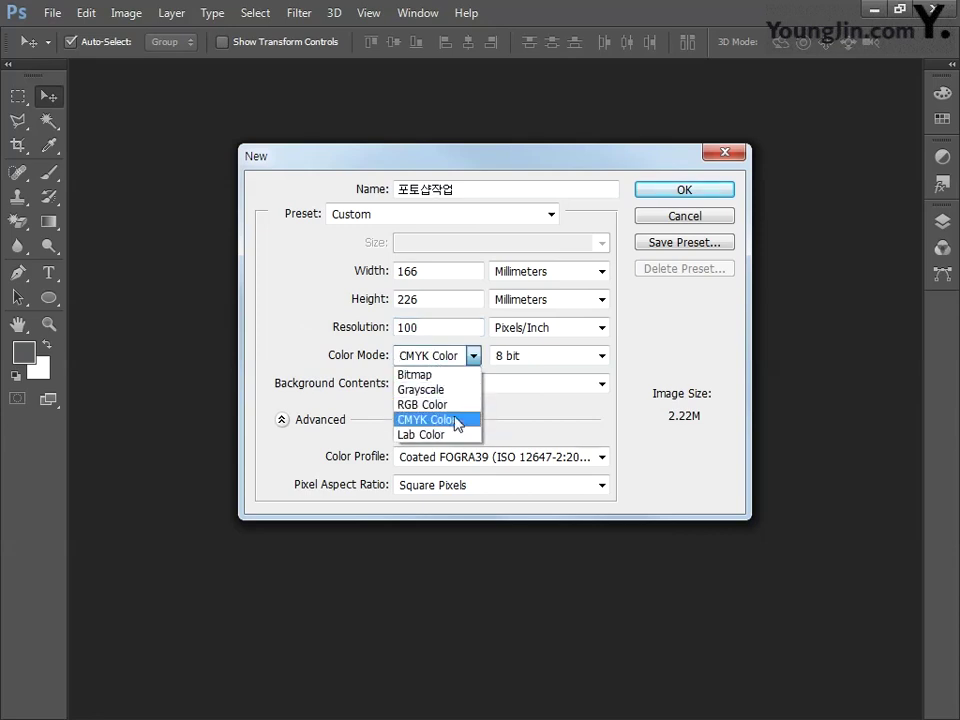
{"action": "left_click", "coordinate": [461, 421]}
{"action": "left_click", "coordinate": [660, 193]}
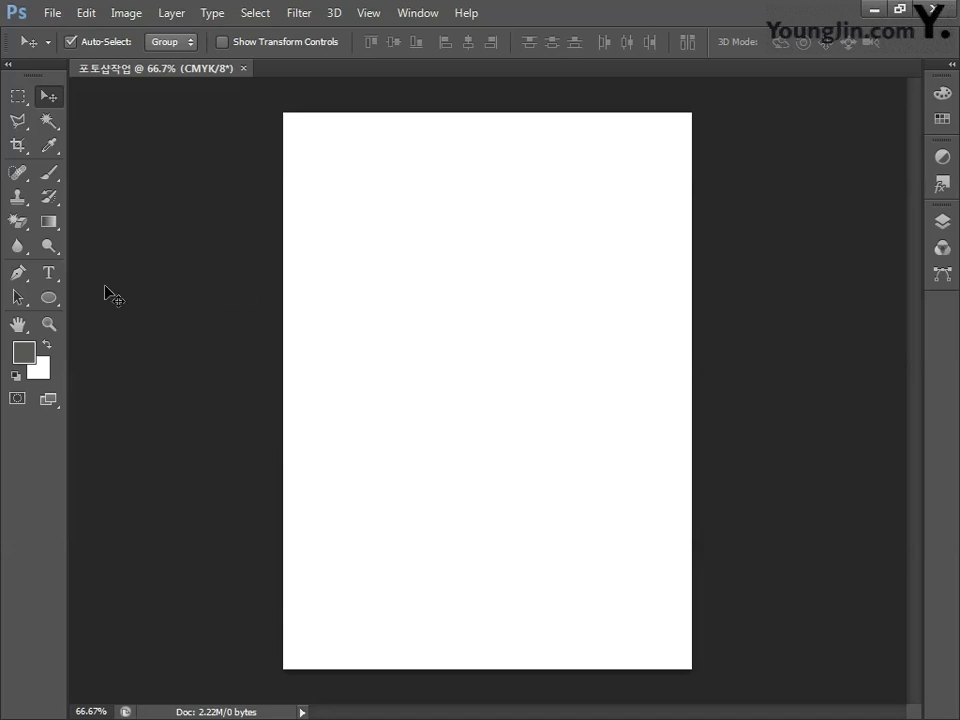
Copy the red layout grid from the Illustrator file 일러스트작업.ai and paste it as pixels into the Photoshop document 포토샵작업.
{"action": "double_click", "coordinate": [17, 324]}
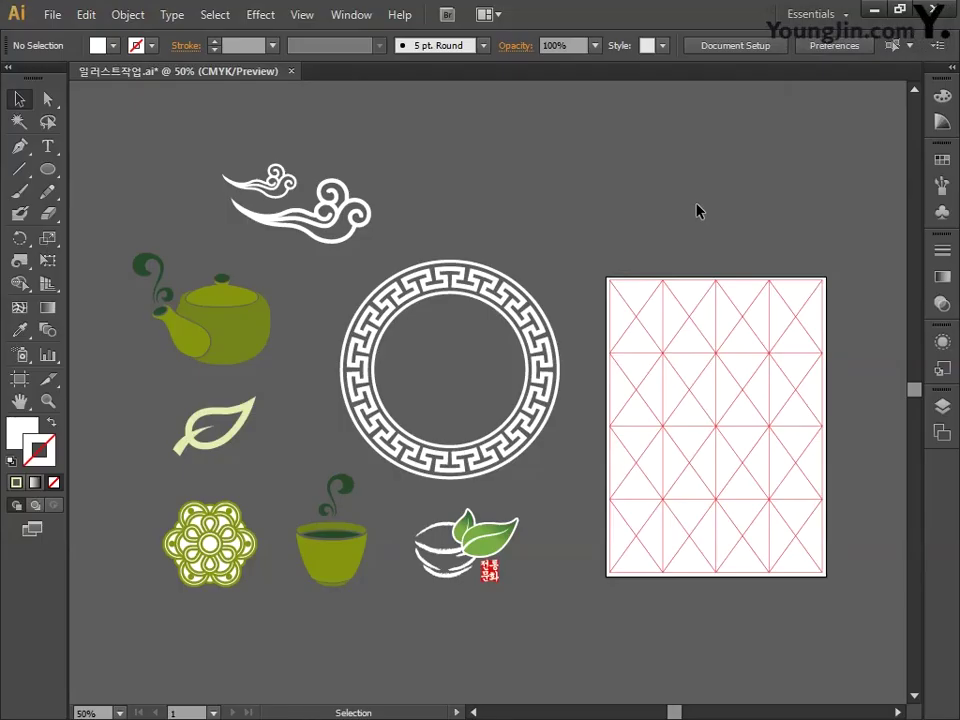
{"action": "left_click_drag", "start_coordinate": [587, 231], "coordinate": [857, 623]}
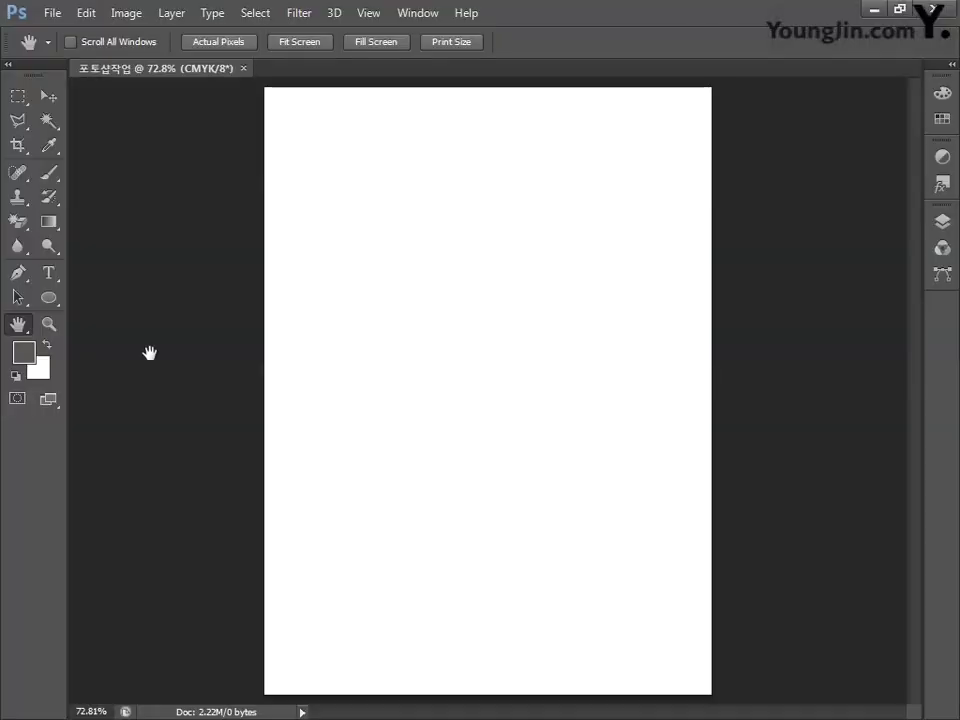
{"action": "key", "text": "ctrl+v"}
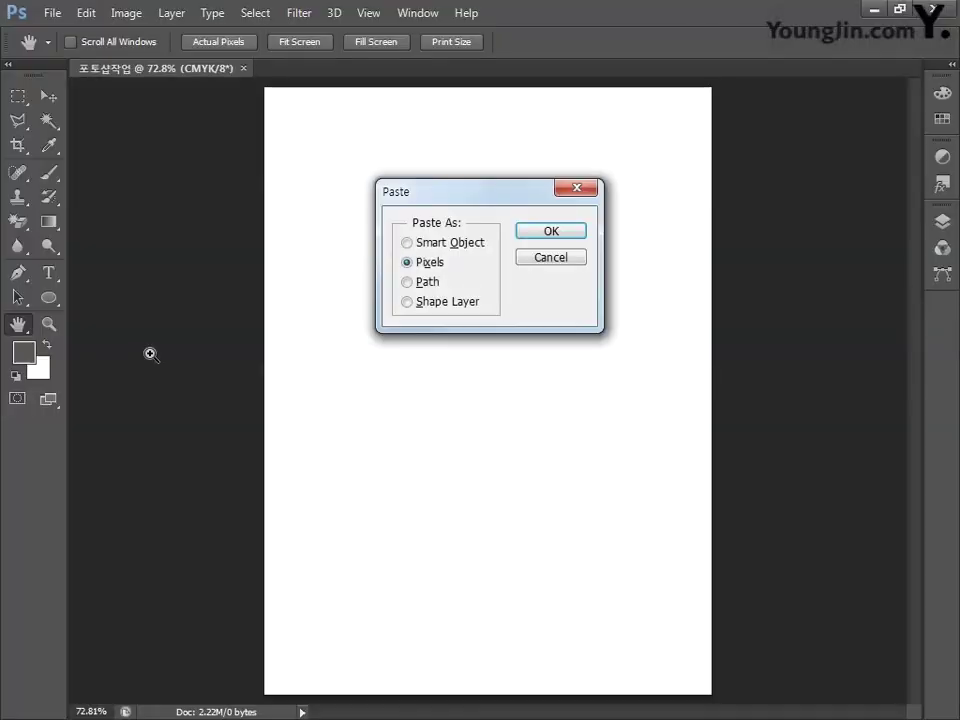
{"action": "left_click", "coordinate": [561, 236]}
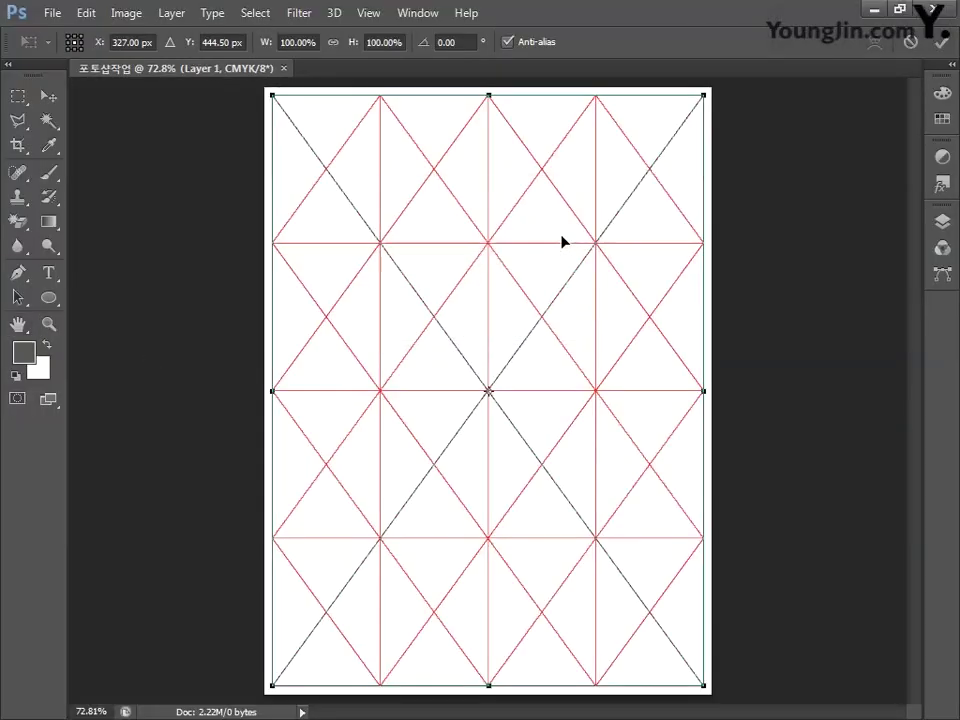
{"action": "key", "text": "Return"}
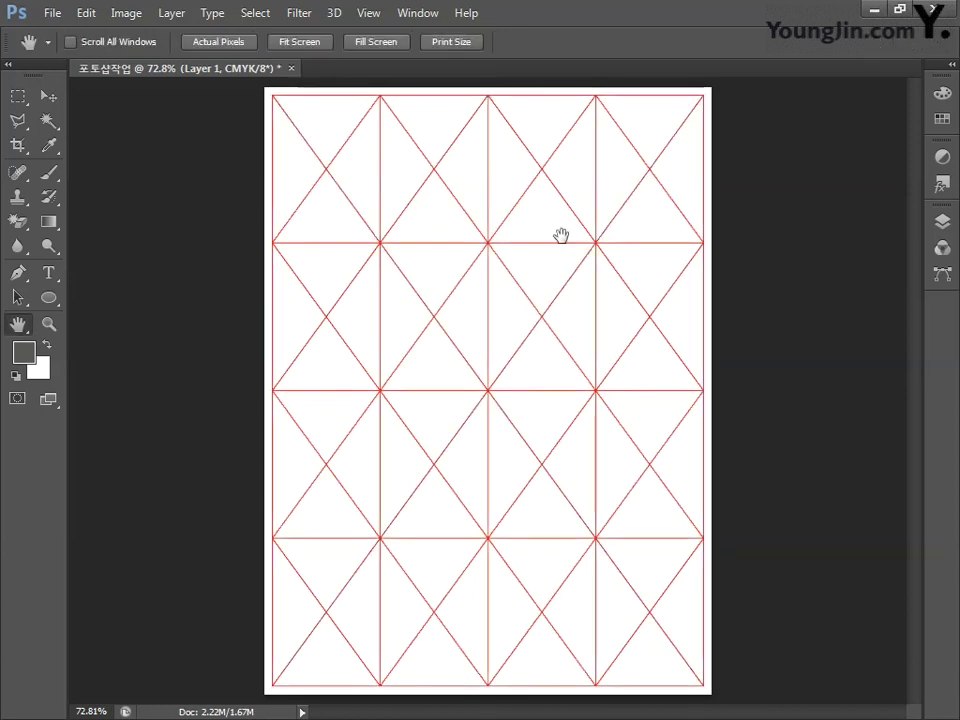
Rename the pasted grid's layer as 그리드.
{"action": "left_click", "coordinate": [946, 224]}
{"action": "double_click", "coordinate": [800, 318]}
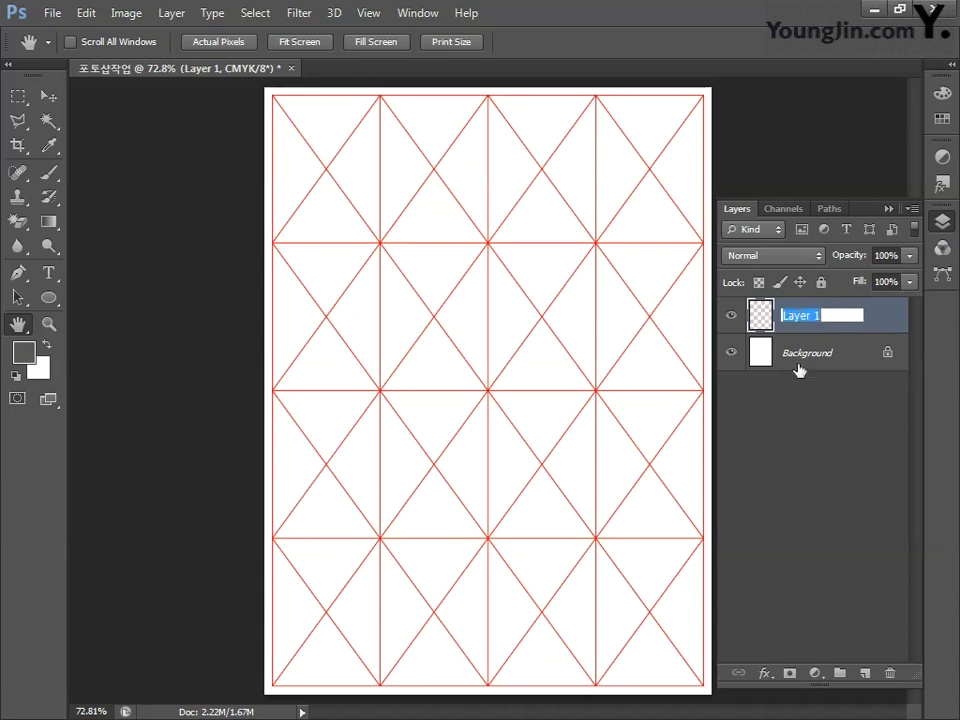
{"action": "type", "text": "ㄹ"}
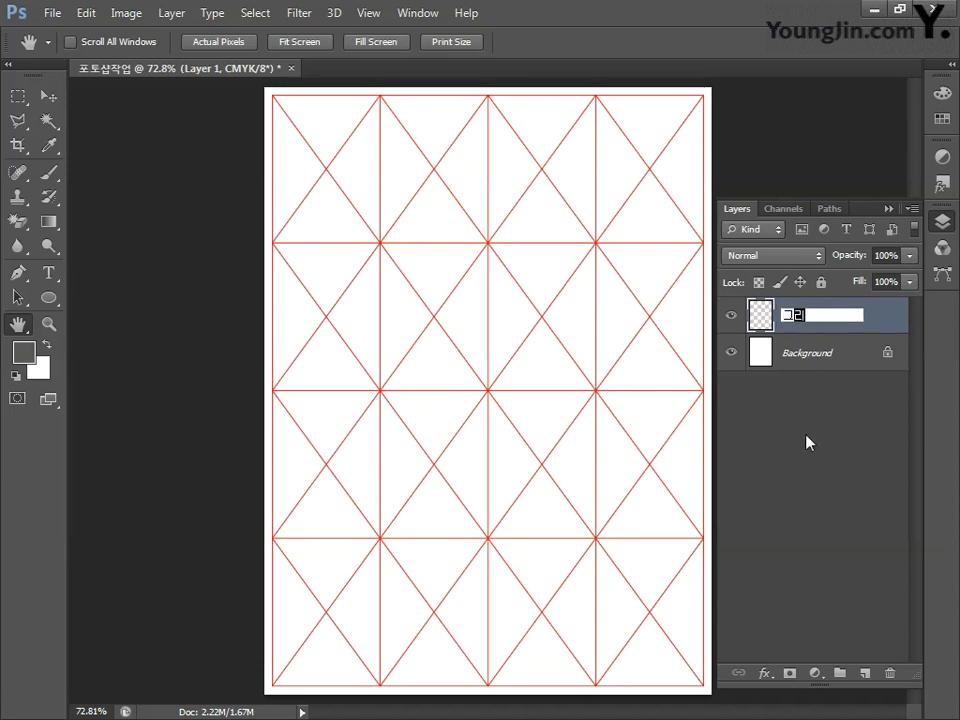
{"action": "type", "text": "리드"}
{"action": "key", "text": "Return"}
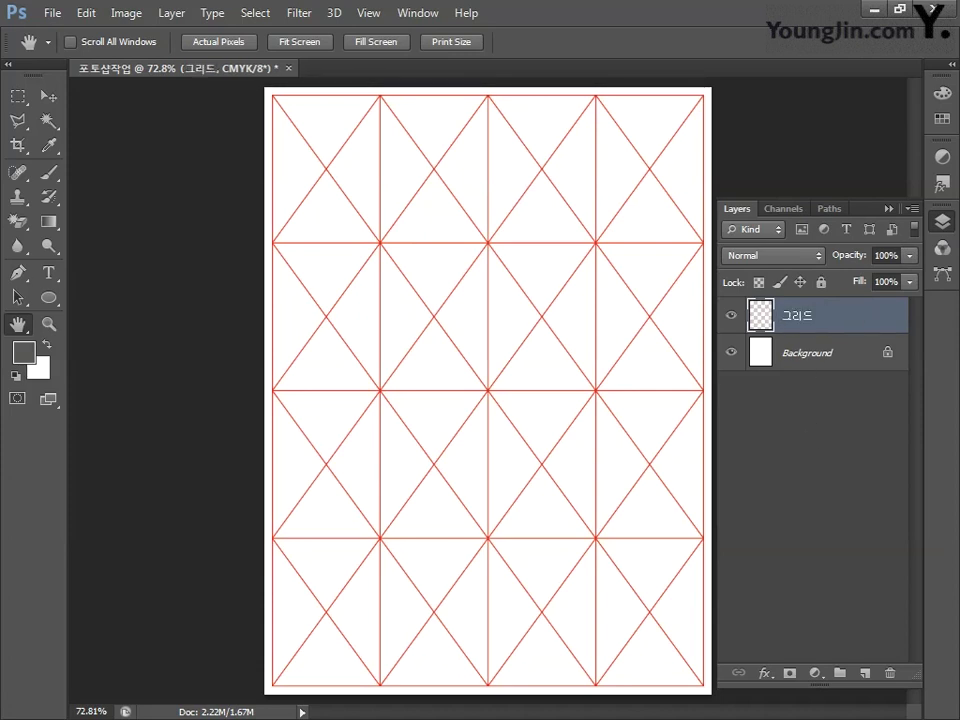
Align the 그리드 layer to the vertical and horizontal centers of the Background, and lock it completely.
{"action": "left_click", "coordinate": [813, 358], "text": "shift"}
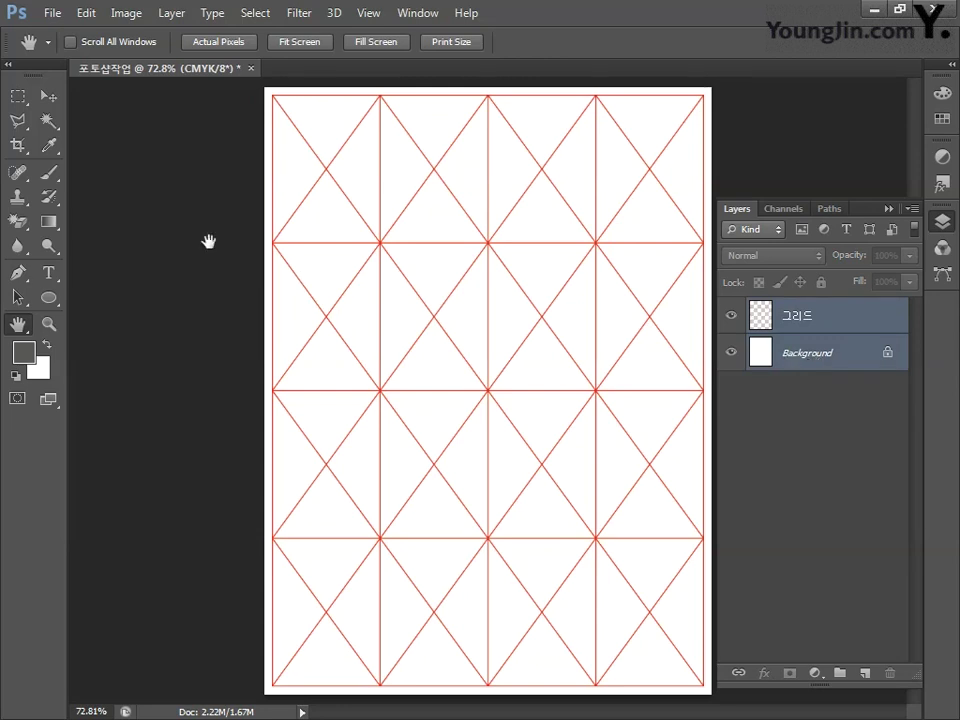
{"action": "left_click", "coordinate": [49, 95]}
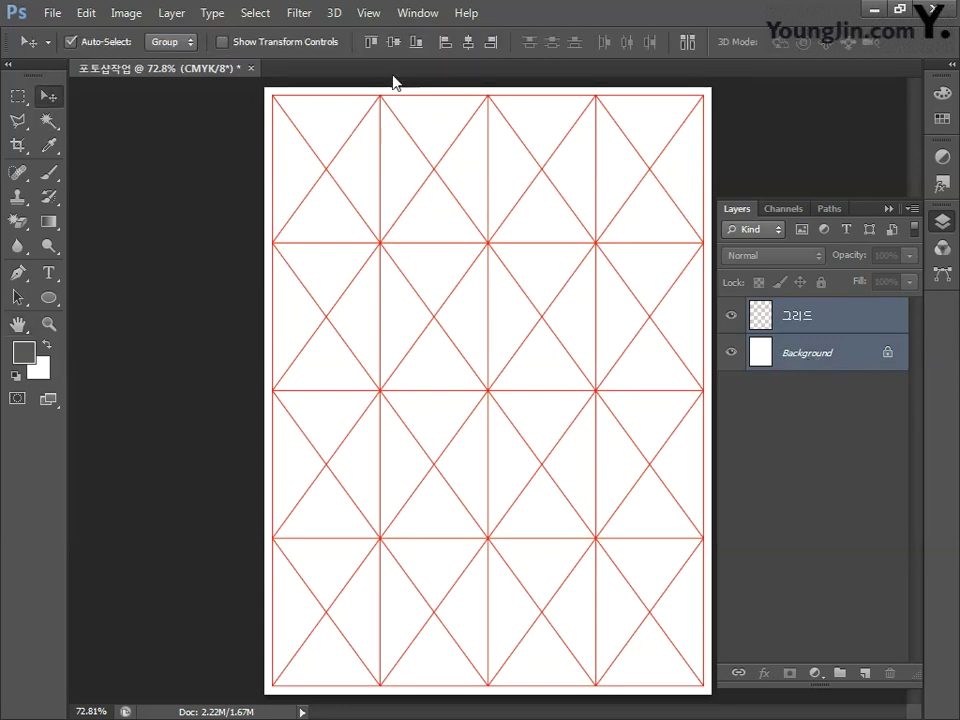
{"action": "left_click", "coordinate": [393, 42]}
{"action": "left_click", "coordinate": [467, 42]}
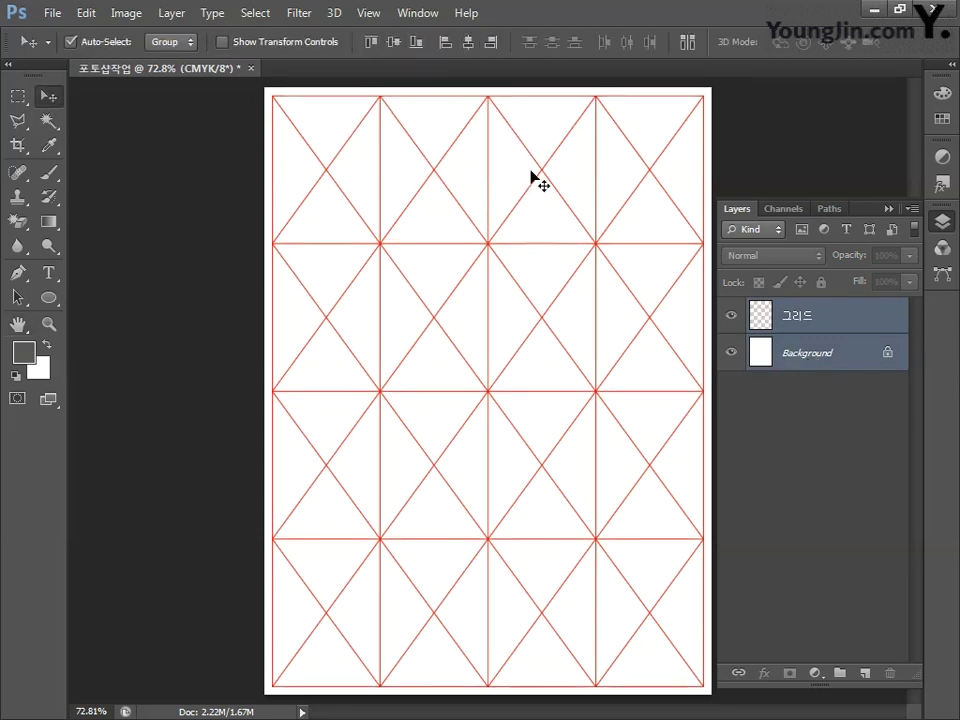
{"action": "left_click", "coordinate": [822, 315]}
{"action": "left_click", "coordinate": [821, 283]}
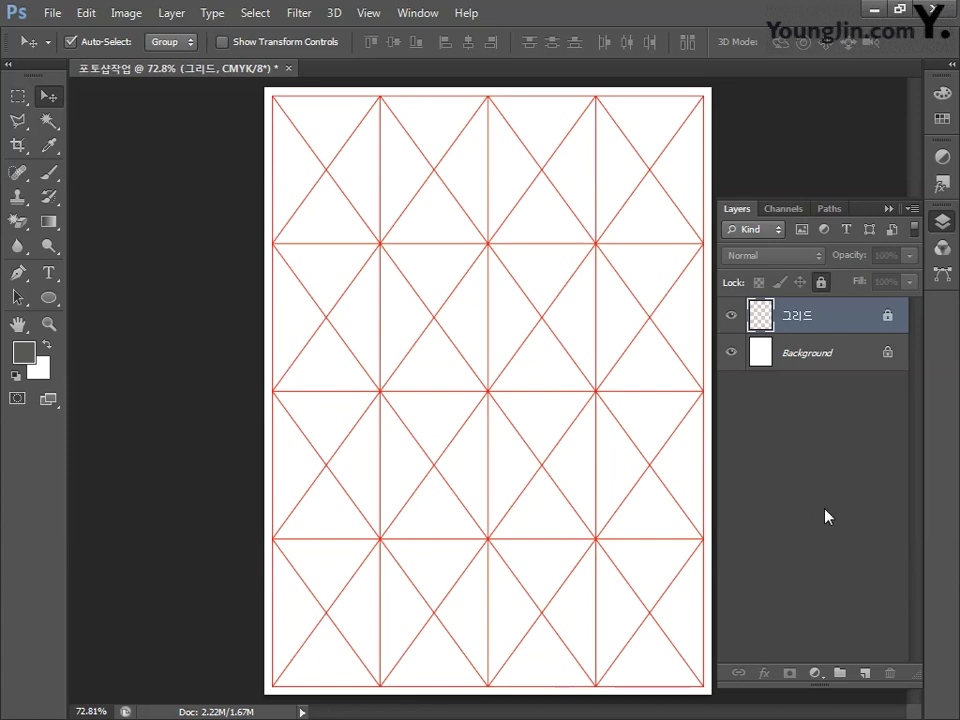
Add a new layer named 배경 and place it between the 그리드 layer and the Background.
{"action": "left_click", "coordinate": [865, 673]}
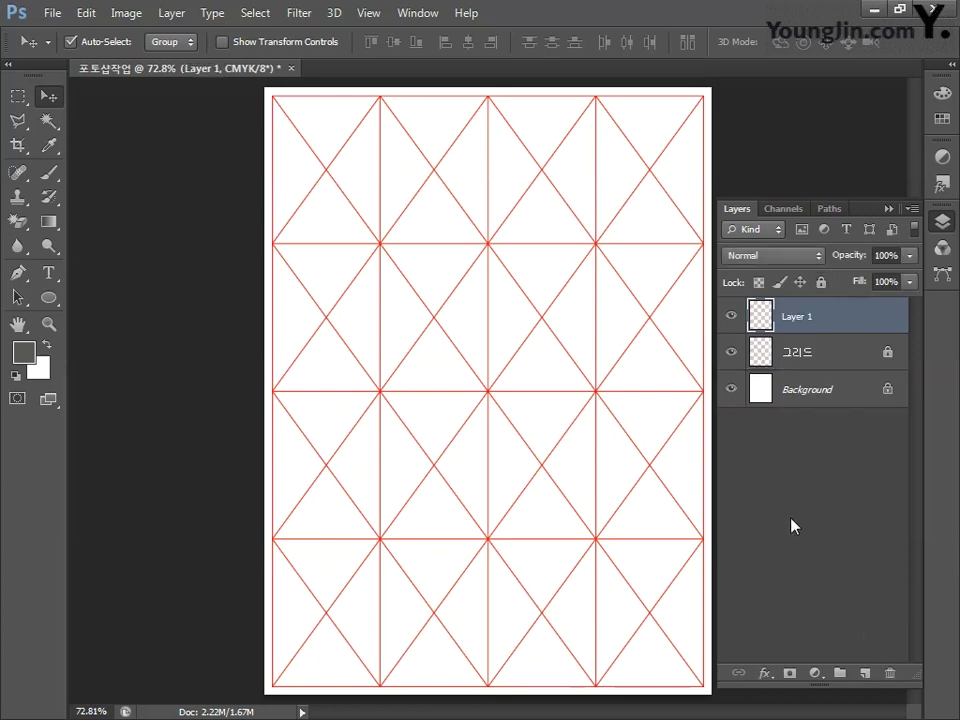
{"action": "double_click", "coordinate": [795, 318]}
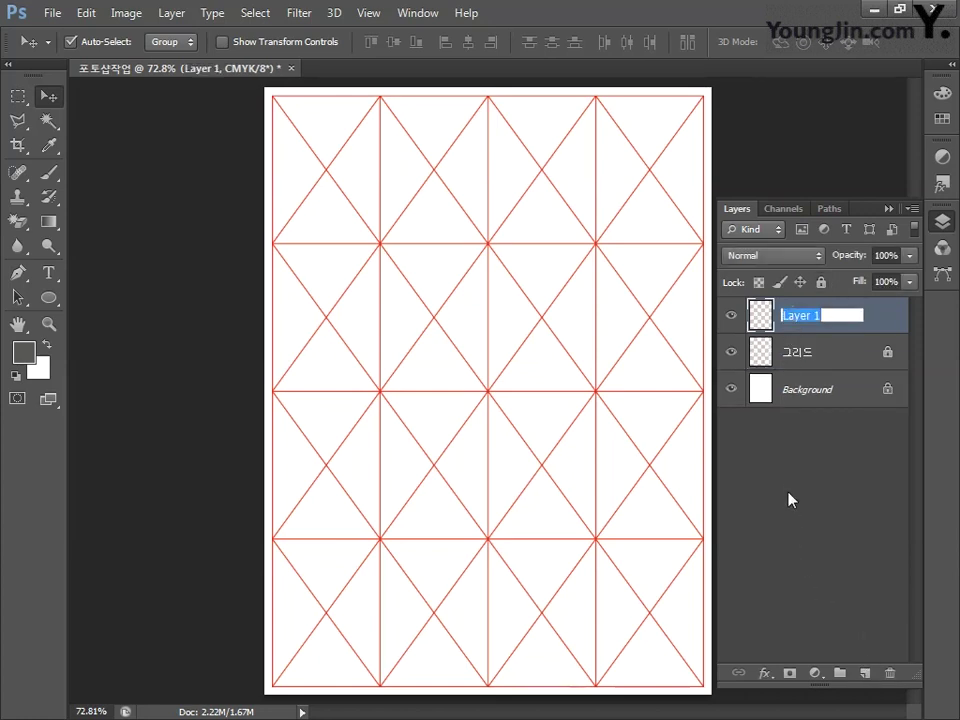
{"action": "type", "text": "배경"}
{"action": "key", "text": "Return"}
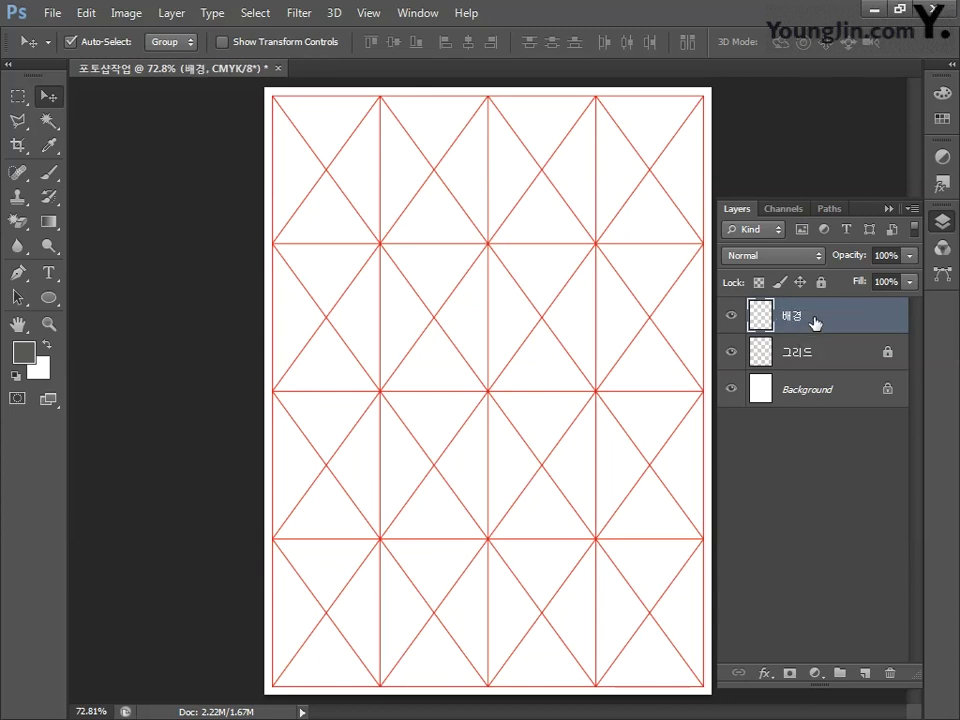
{"action": "left_click_drag", "start_coordinate": [814, 321], "coordinate": [813, 366]}
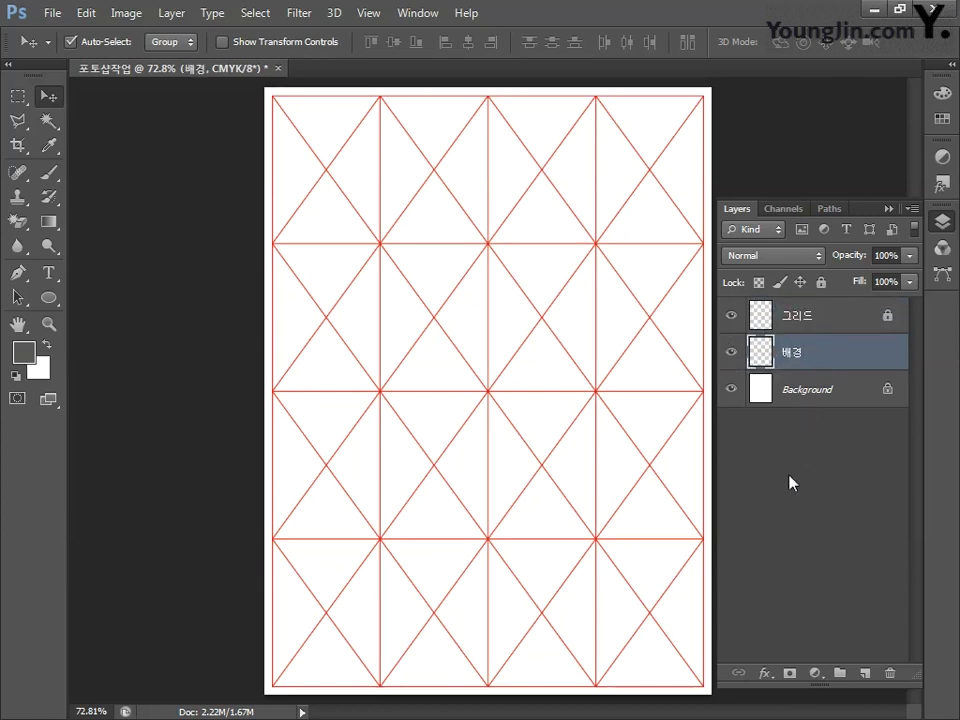
For the Gradient tool, set the foreground color to C 88, M 40, Y 100, K 42.
{"action": "left_click", "coordinate": [48, 221]}
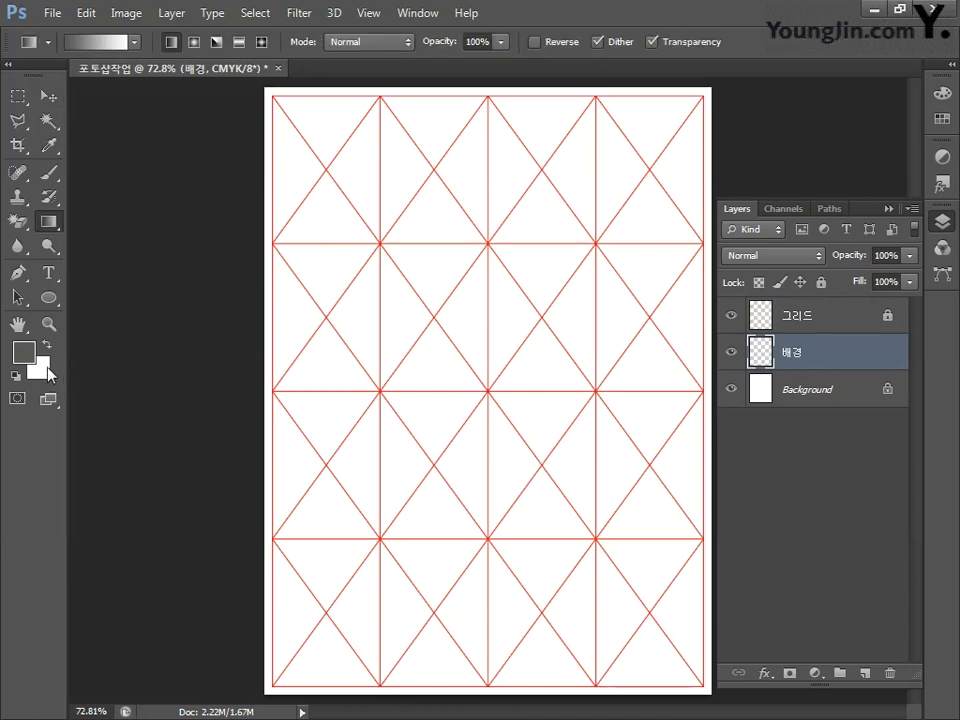
{"action": "left_click", "coordinate": [24, 351]}
{"action": "double_click", "coordinate": [672, 588]}
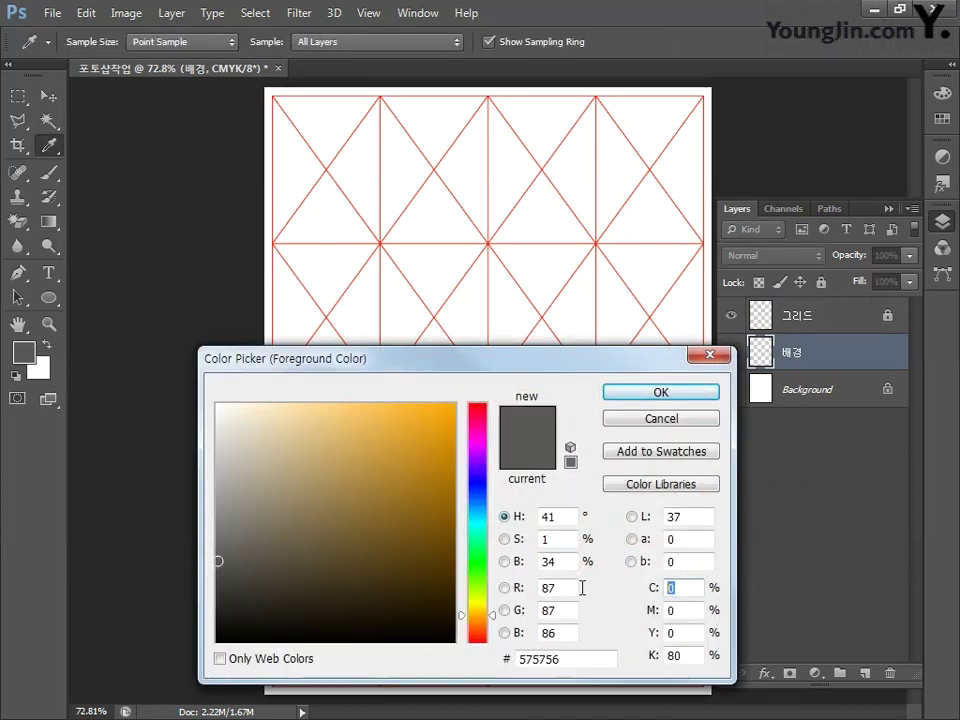
{"action": "type", "text": "88"}
{"action": "key", "text": "Tab"}
{"action": "type", "text": "40"}
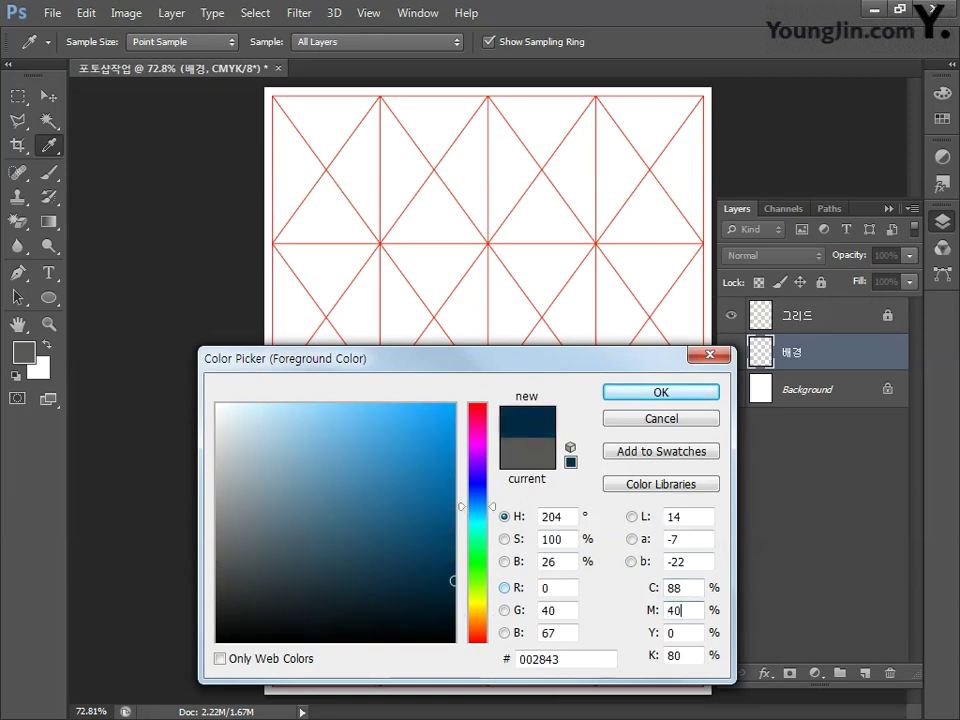
{"action": "key", "text": "Tab"}
{"action": "type", "text": "100"}
{"action": "key", "text": "Tab"}
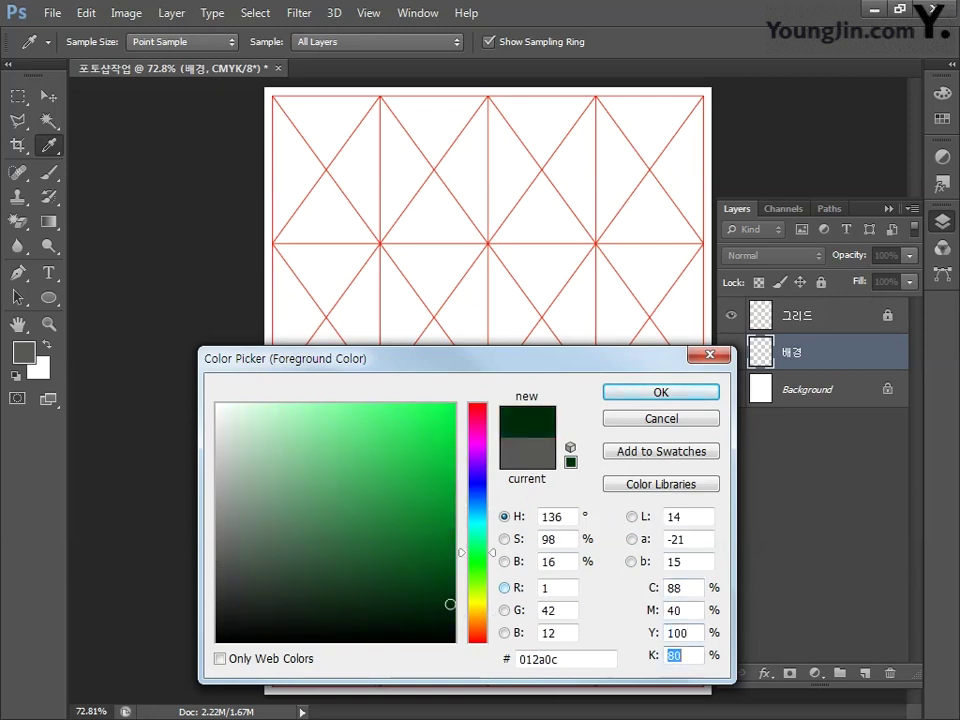
{"action": "type", "text": "42"}
{"action": "left_click", "coordinate": [662, 393]}
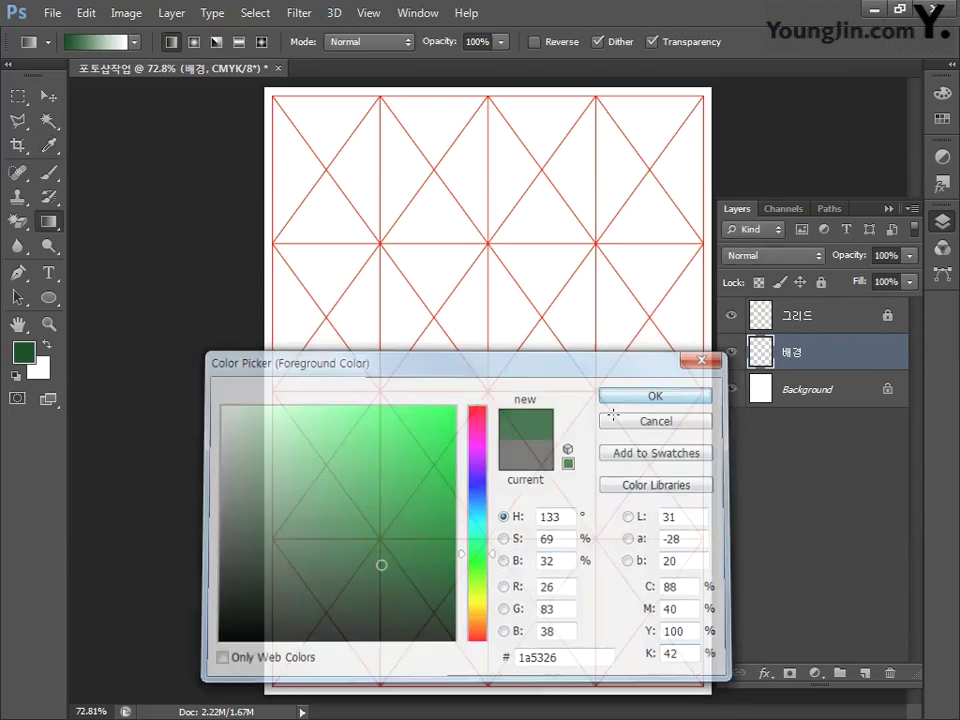
Keep the background color at white with C 0, M 0, Y 0, K 0 for the gradient.
{"action": "left_click", "coordinate": [40, 370]}
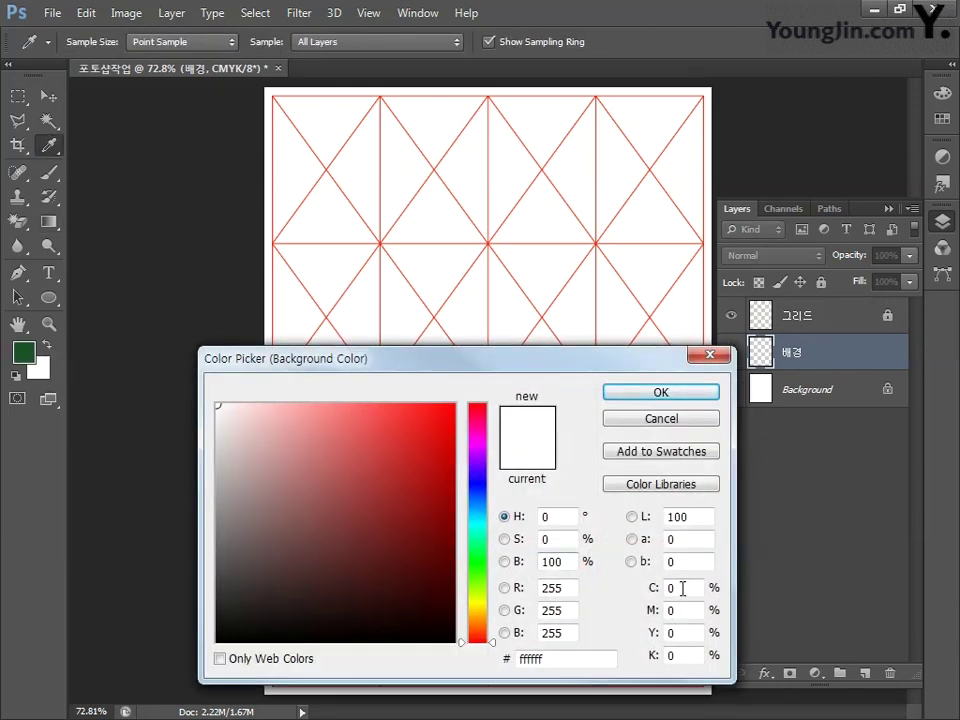
{"action": "left_click", "coordinate": [678, 588]}
{"action": "key", "text": "Tab"}
{"action": "key", "text": "Tab"}
{"action": "key", "text": "Tab"}
{"action": "left_click", "coordinate": [636, 398]}
{"action": "key", "text": "g"}
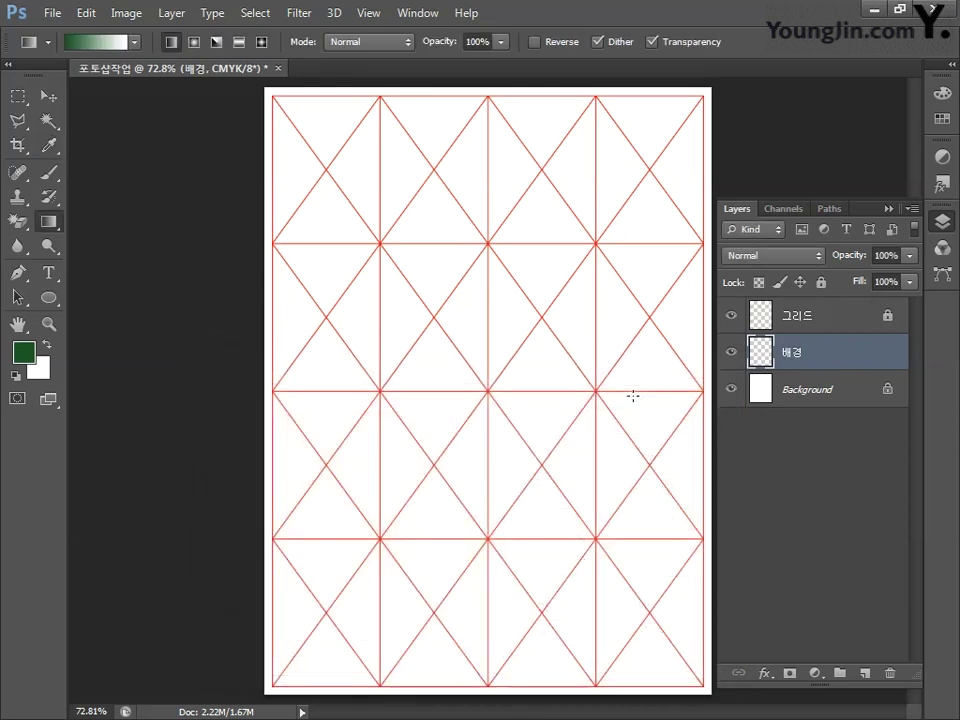
Fill the 배경 layer with a linear foreground-to-background gradient running straight down from the second grid row to the middle of the third.
{"action": "left_click", "coordinate": [134, 42]}
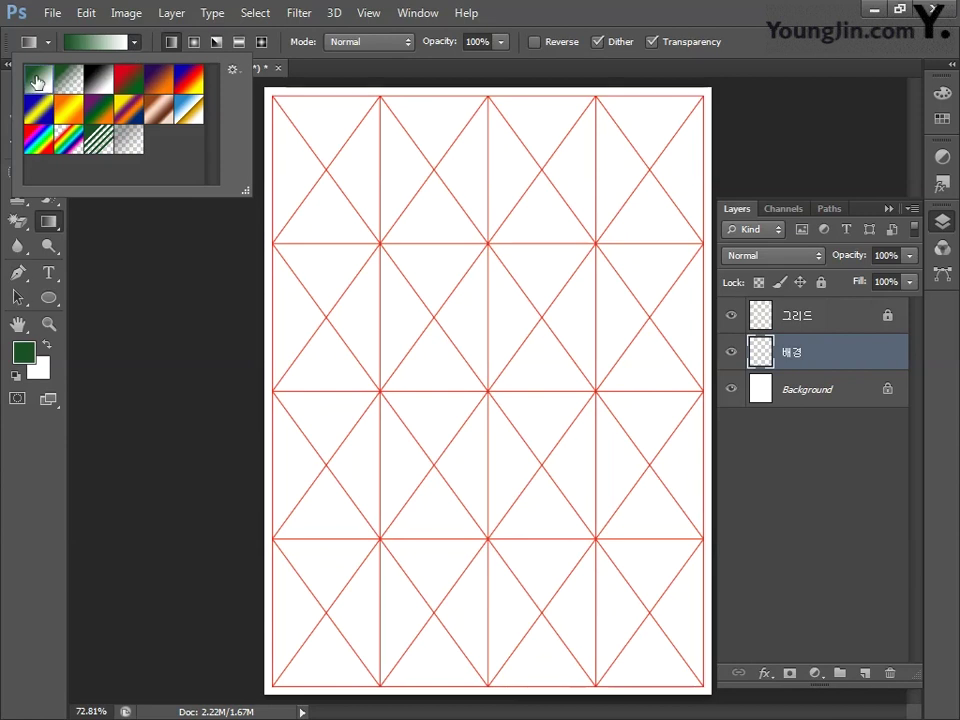
{"action": "left_click", "coordinate": [486, 110]}
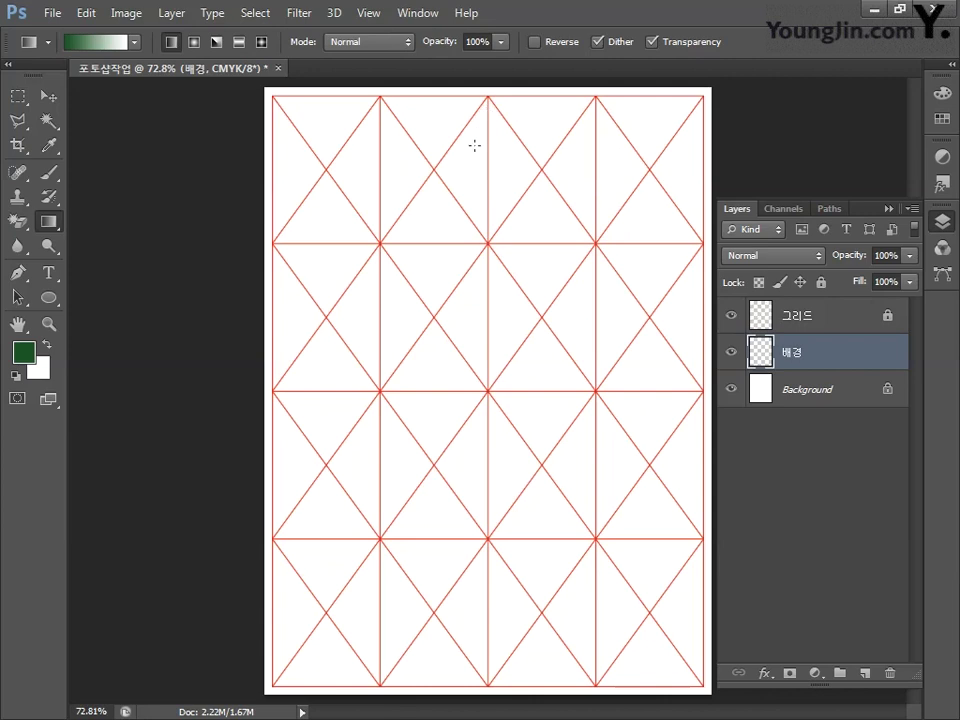
{"action": "left_click_drag", "start_coordinate": [472, 248], "coordinate": [476, 420]}
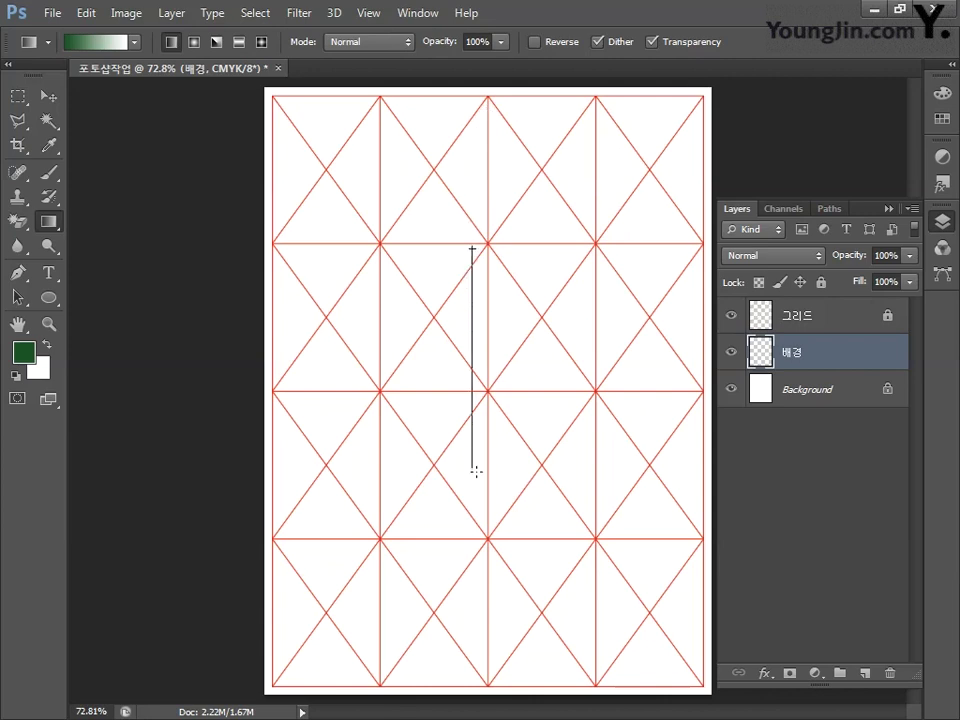
{"action": "left_click_drag", "start_coordinate": [476, 471], "coordinate": [478, 498]}
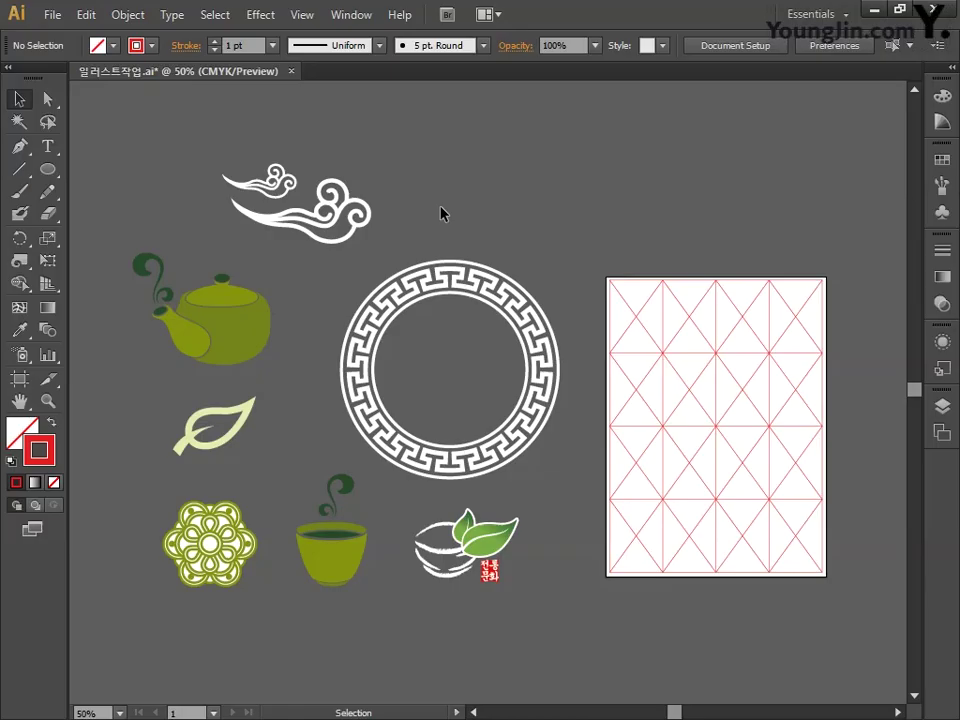
Copy the white cloud ornament from Illustrator and create a 440 × 236 pixel, 100 ppi CMYK document for it in Photoshop.
{"action": "left_click_drag", "start_coordinate": [172, 155], "coordinate": [393, 250]}
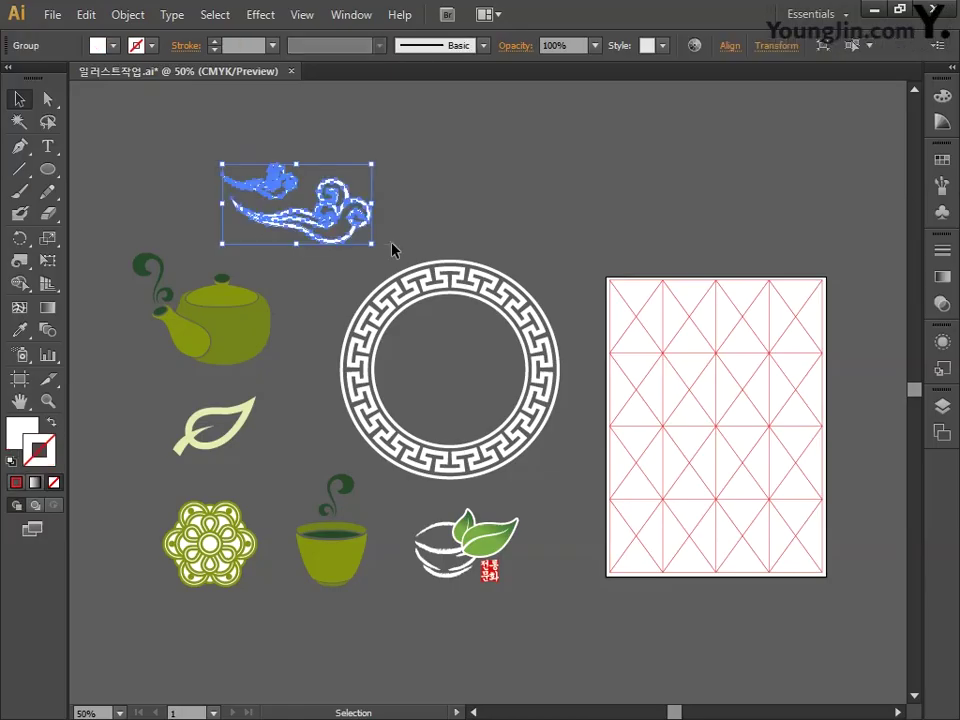
{"action": "key", "text": "ctrl+c"}
{"action": "key", "text": "alt+Tab"}
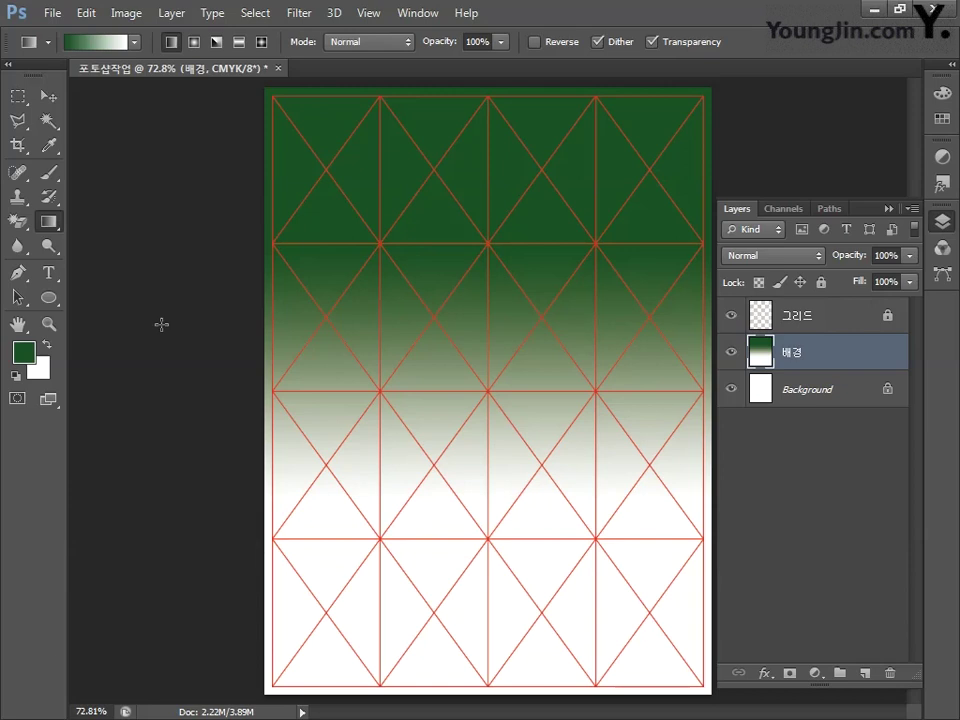
{"action": "left_click", "coordinate": [52, 14]}
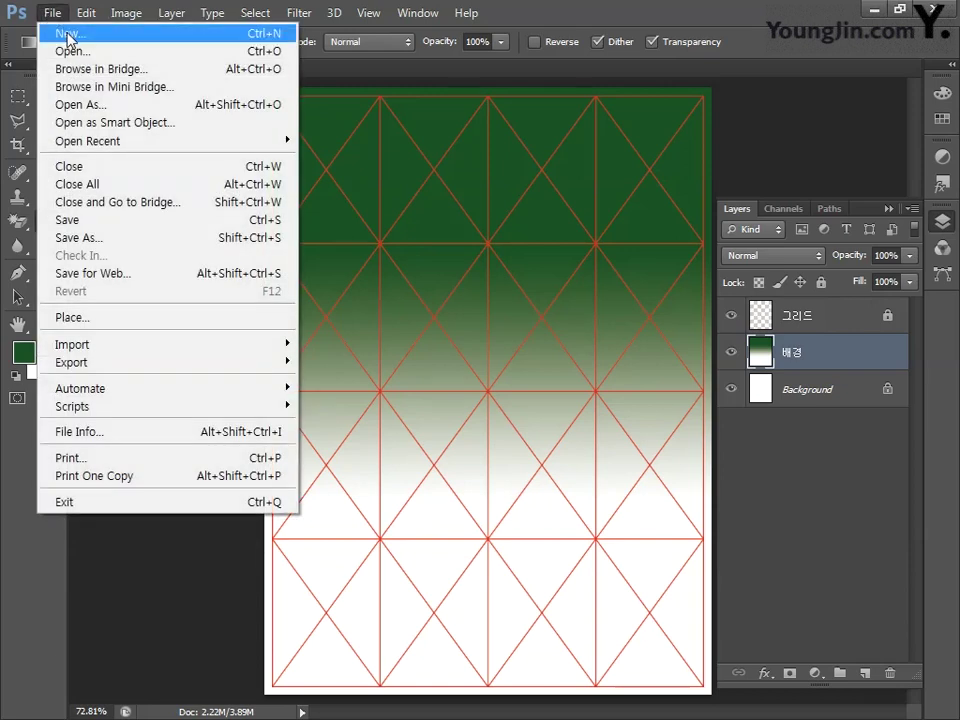
{"action": "left_click", "coordinate": [65, 33]}
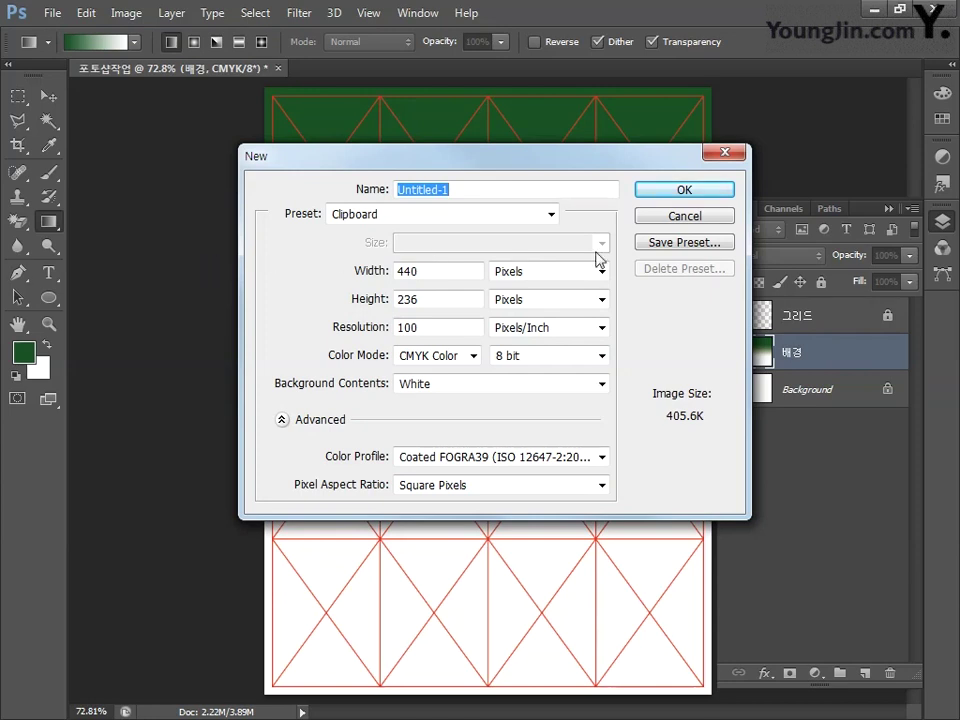
{"action": "left_click", "coordinate": [670, 194]}
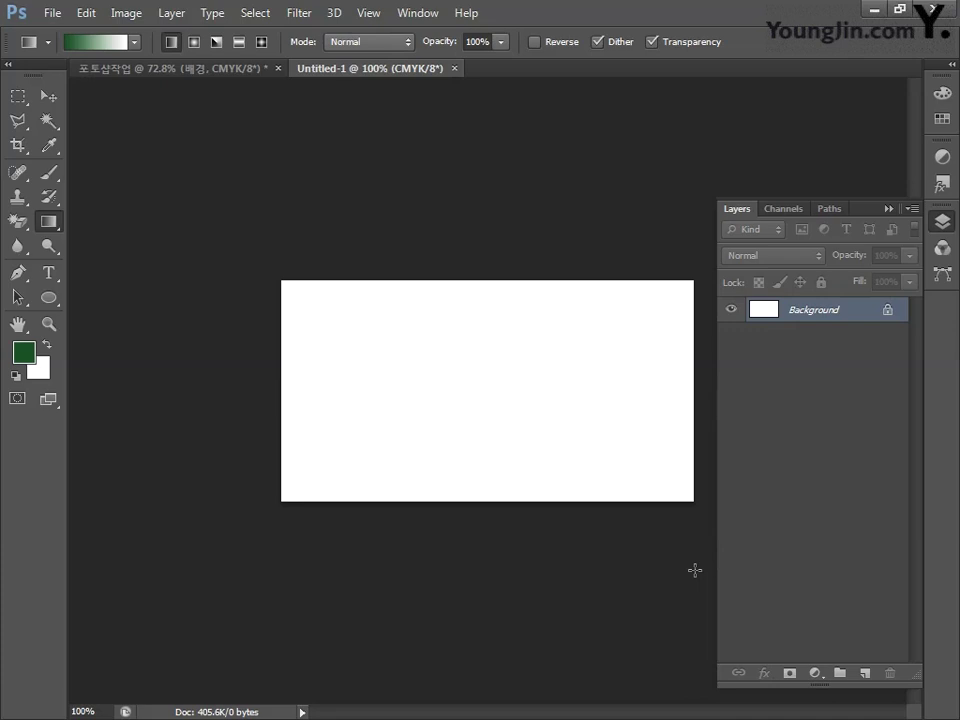
Paste the cloud ornament as pixels and scale it down proportionally around its center to about 84%.
{"action": "key", "text": "ctrl+v"}
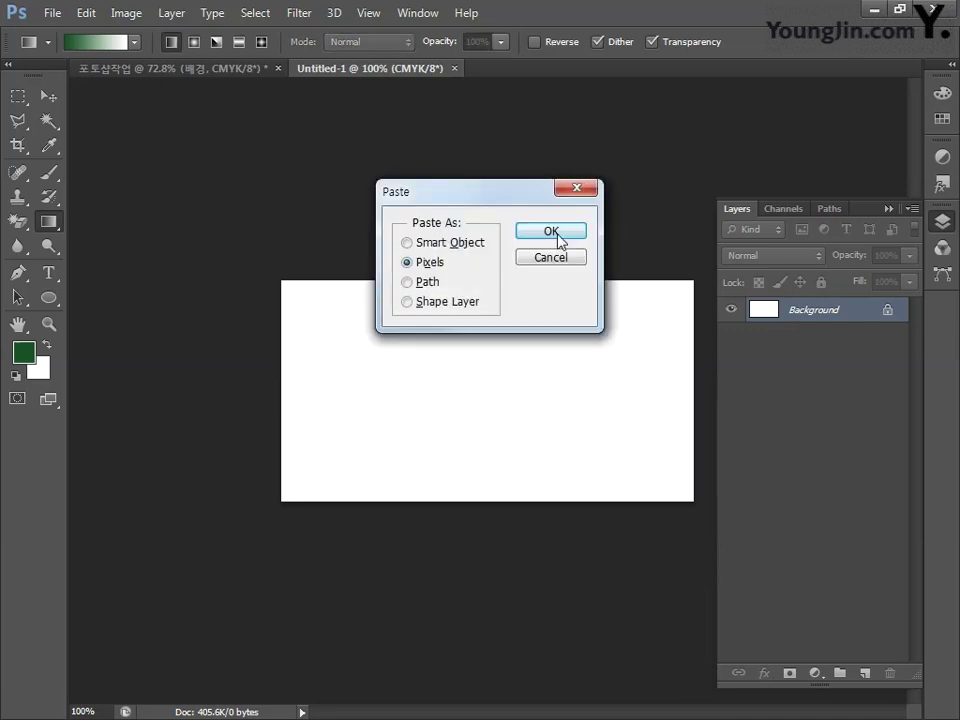
{"action": "left_click", "coordinate": [553, 232]}
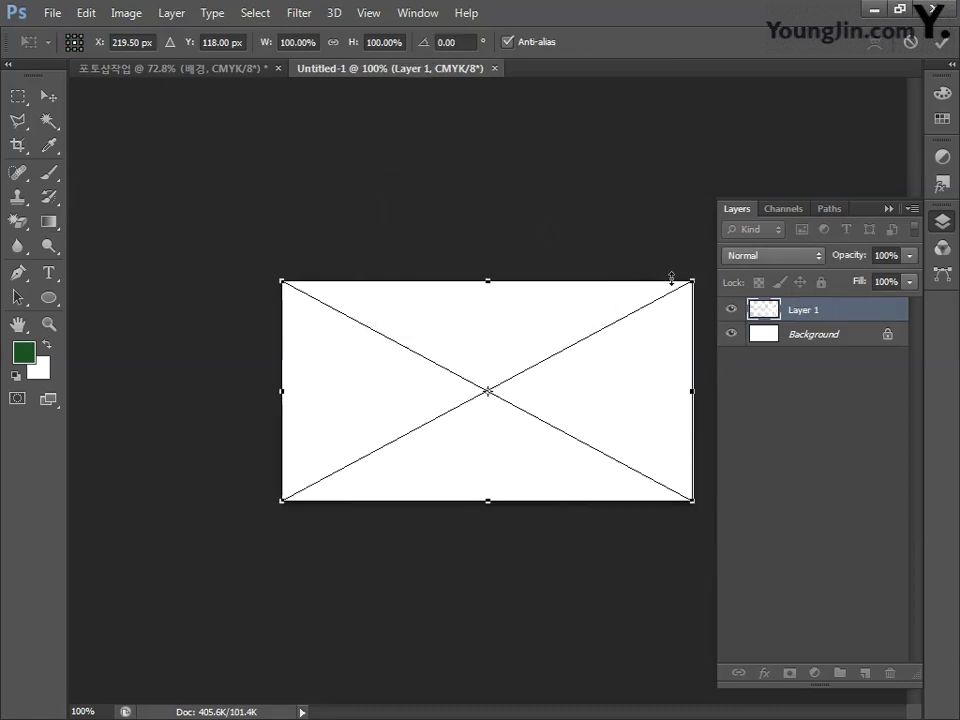
{"action": "left_click_drag", "start_coordinate": [694, 283], "coordinate": [667, 315]}
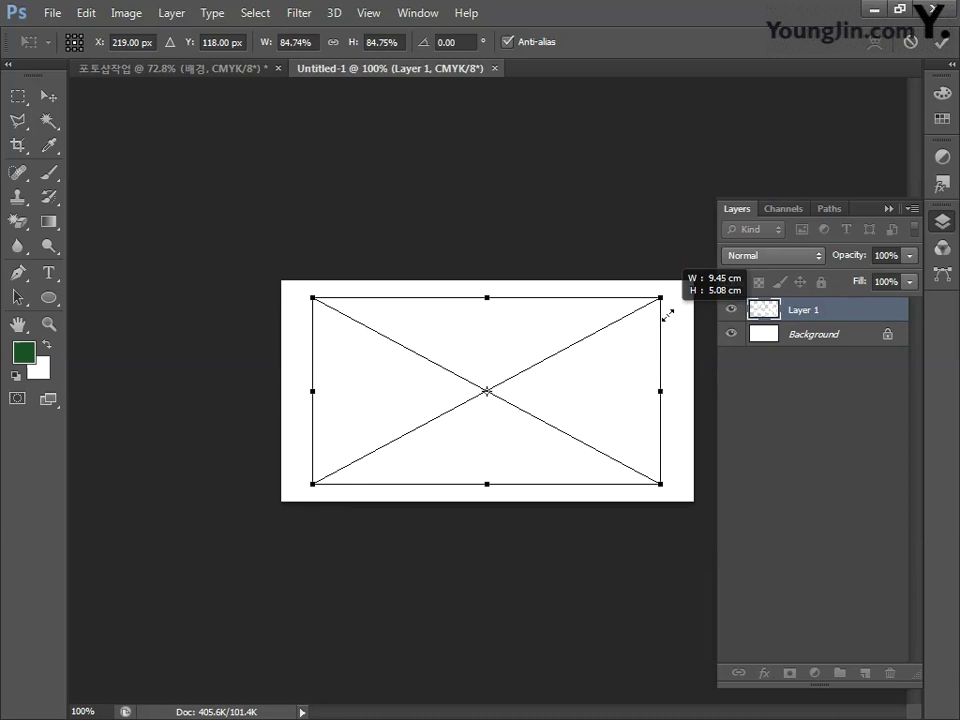
{"action": "left_click_drag", "start_coordinate": [667, 315], "coordinate": [665, 317]}
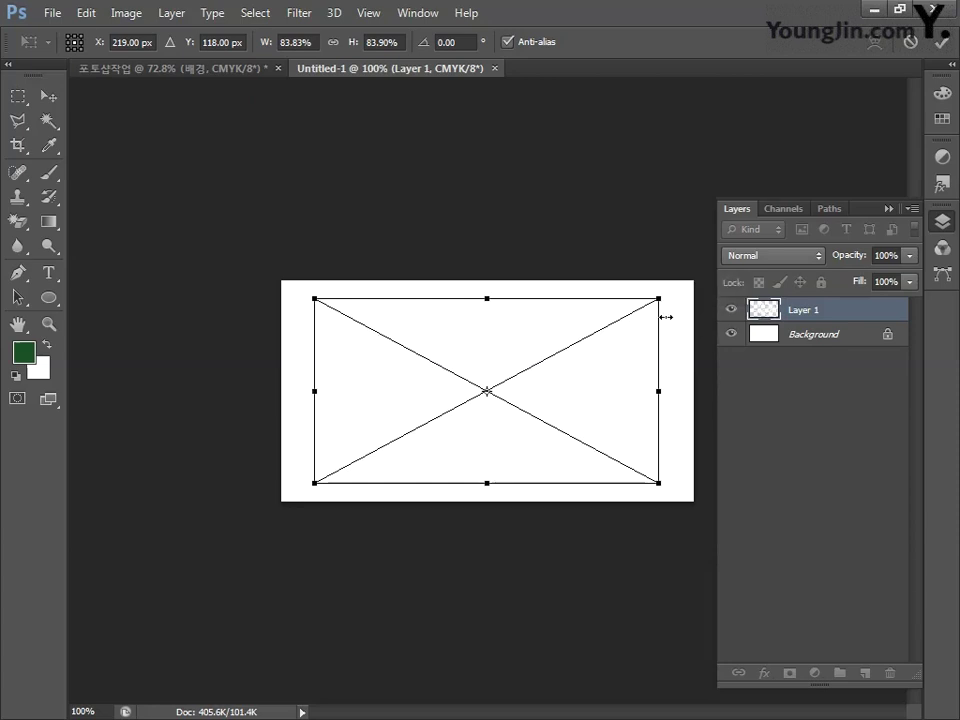
{"action": "key", "text": "Return"}
{"action": "key", "text": "g"}
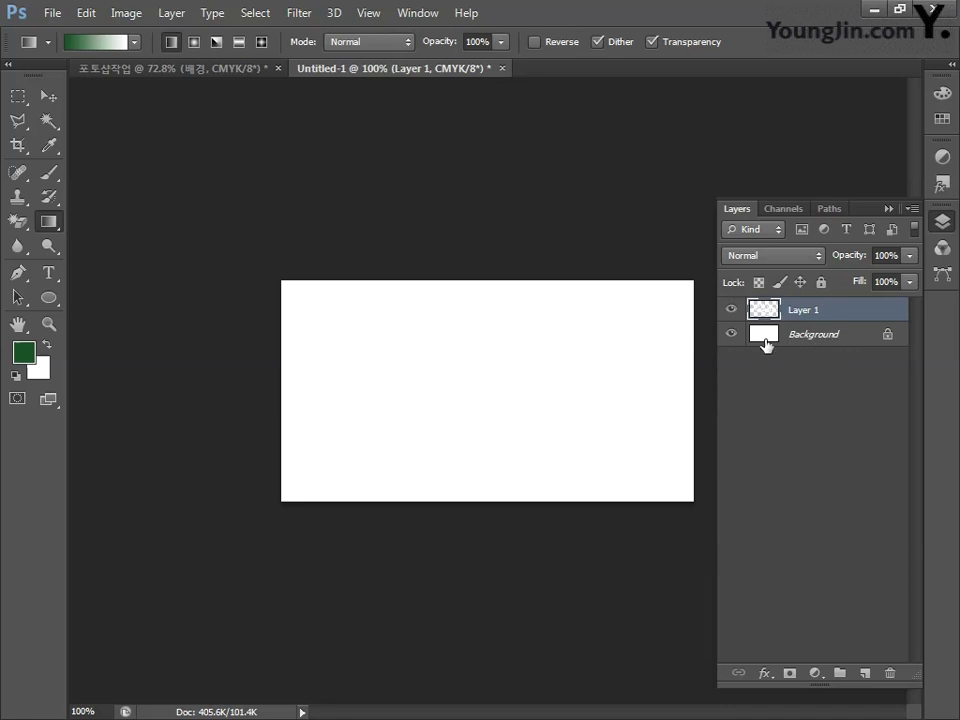
Hide the white Background layer and define the cloud artwork as a pattern named 구름문양.
{"action": "left_click", "coordinate": [731, 336]}
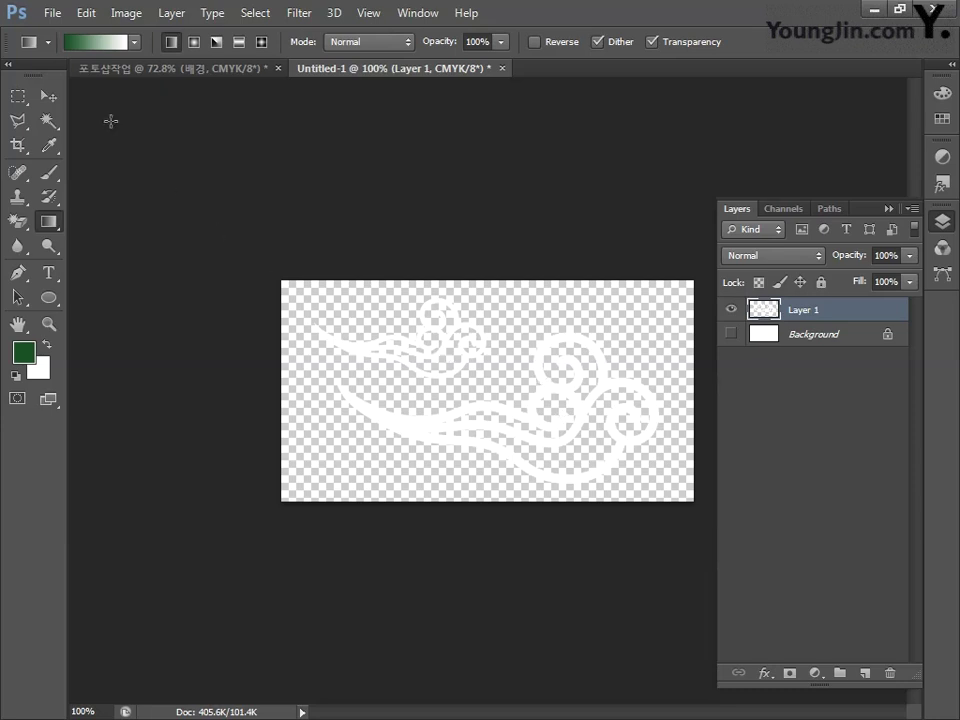
{"action": "left_click", "coordinate": [88, 14]}
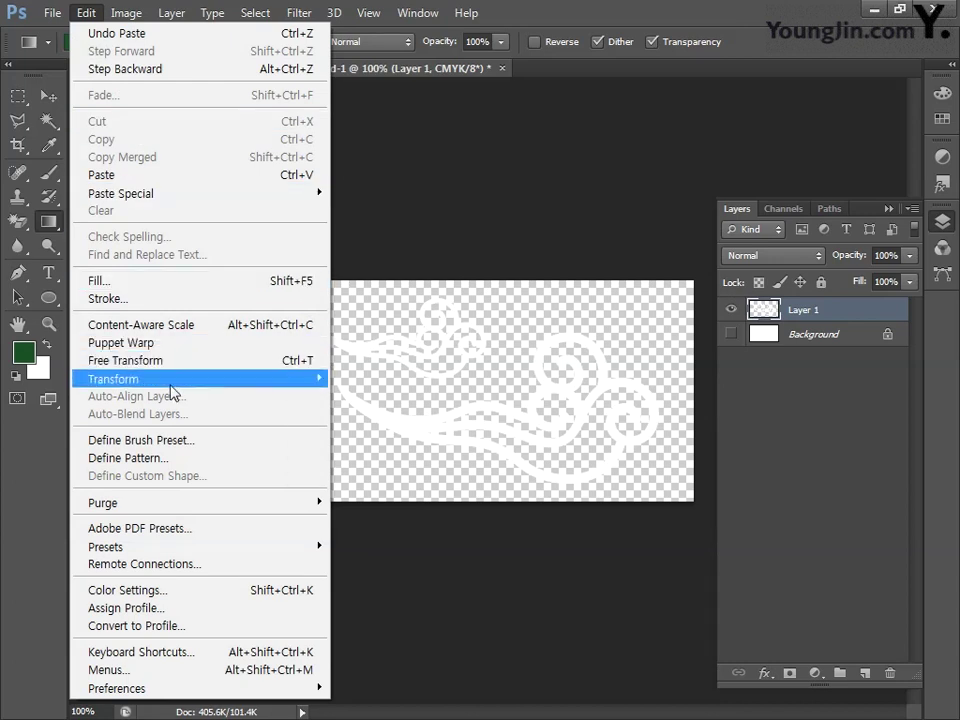
{"action": "left_click", "coordinate": [186, 458]}
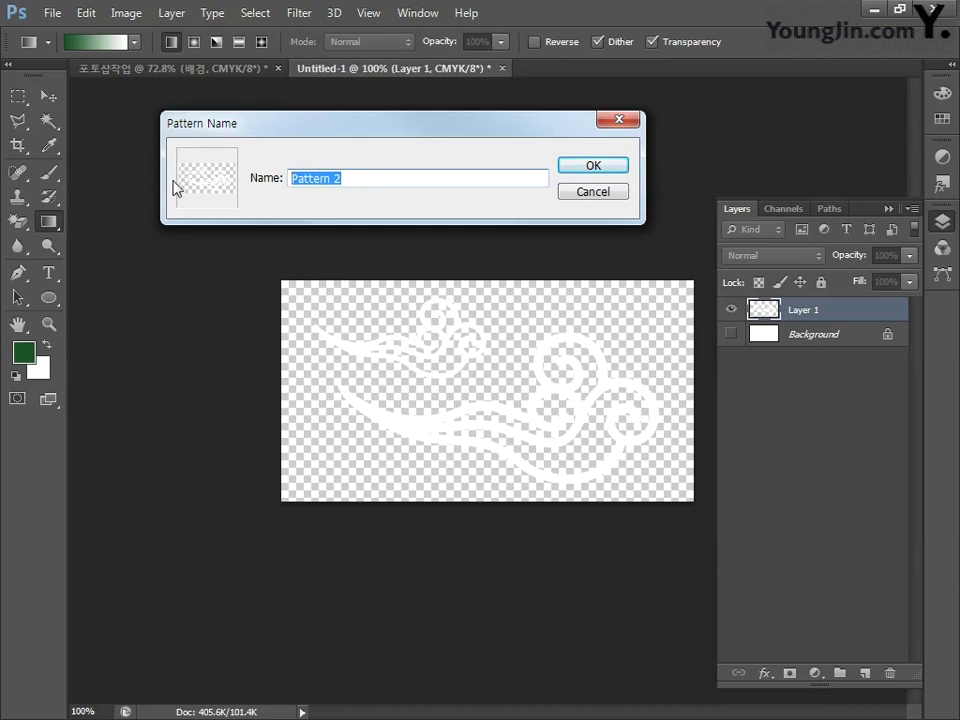
{"action": "type", "text": "구름문양"}
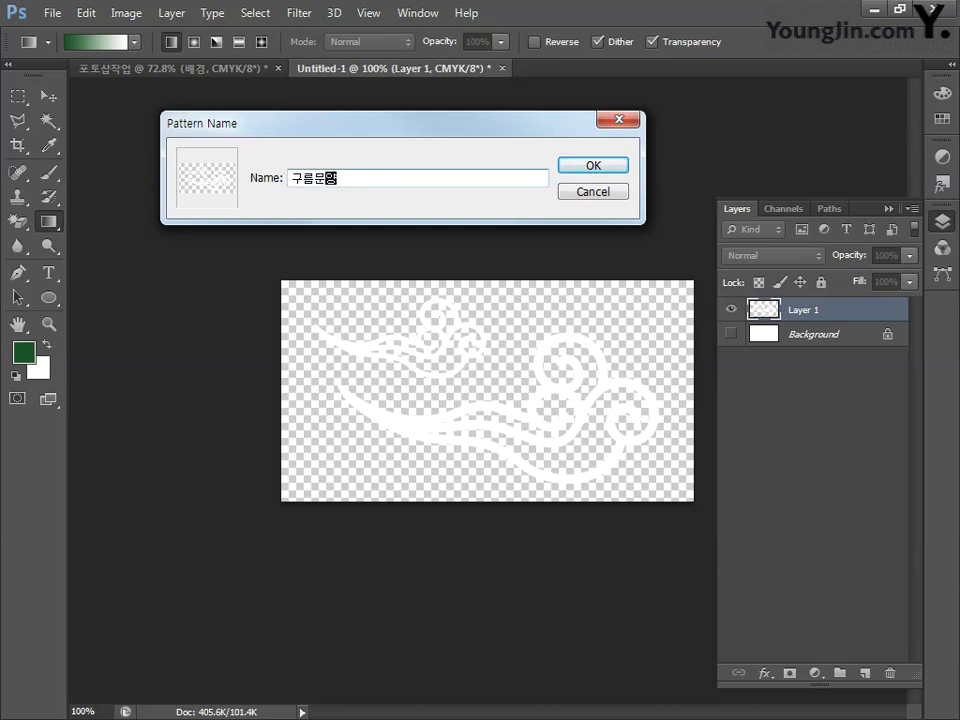
{"action": "left_click", "coordinate": [578, 170]}
In the 포토샵작업 document, add a Pattern Overlay to the 배경 layer with Normal blend mode and 15% opacity.
{"action": "left_click", "coordinate": [207, 71]}
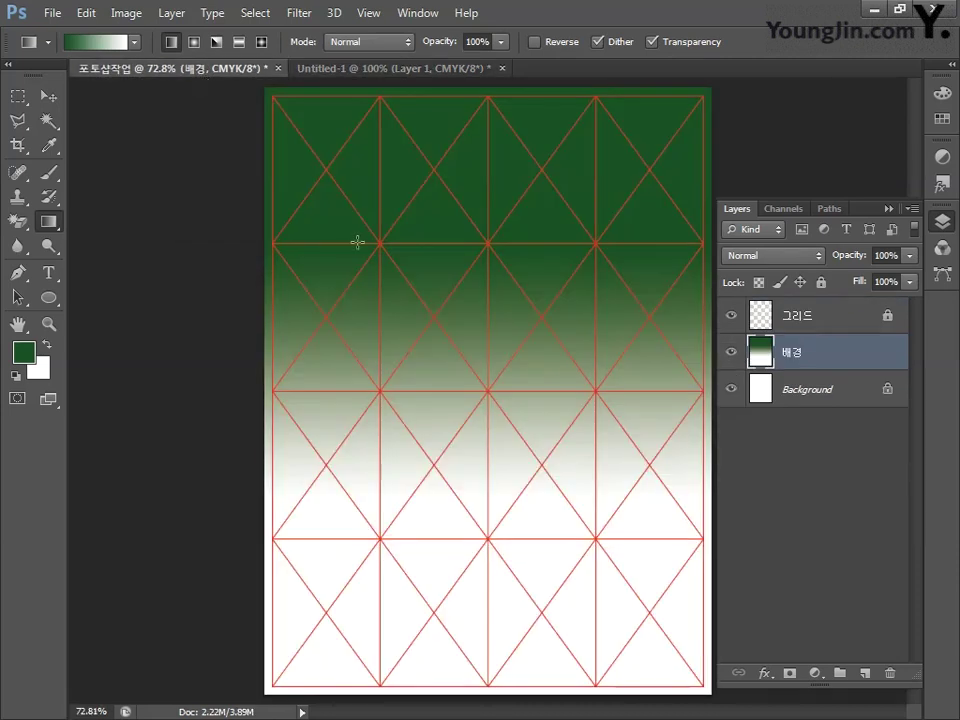
{"action": "double_click", "coordinate": [852, 357]}
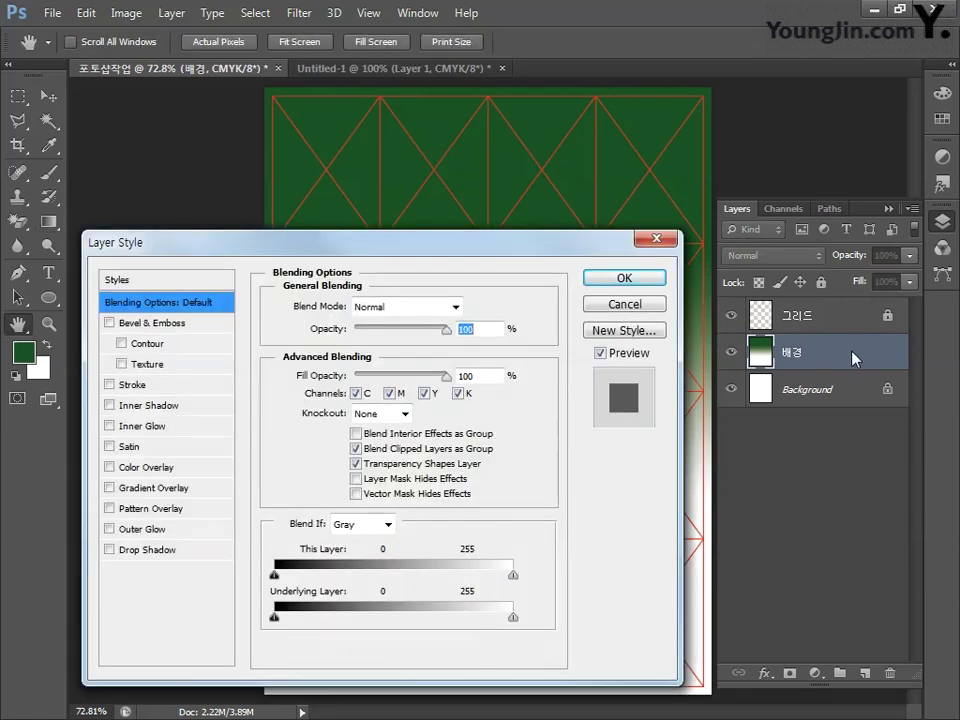
{"action": "left_click", "coordinate": [155, 512]}
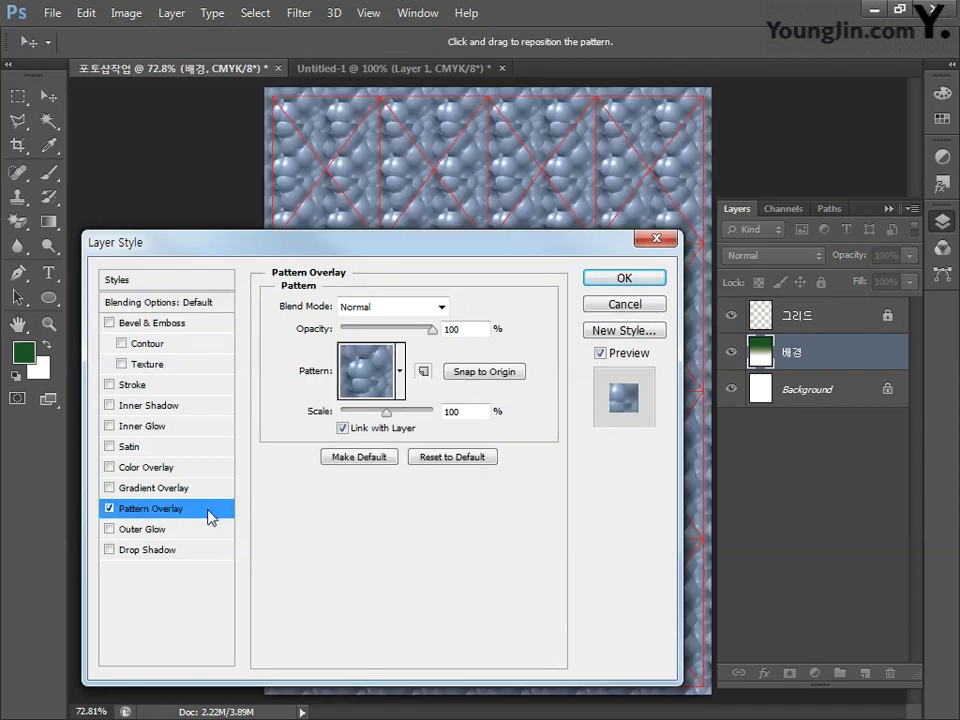
{"action": "left_click", "coordinate": [396, 306]}
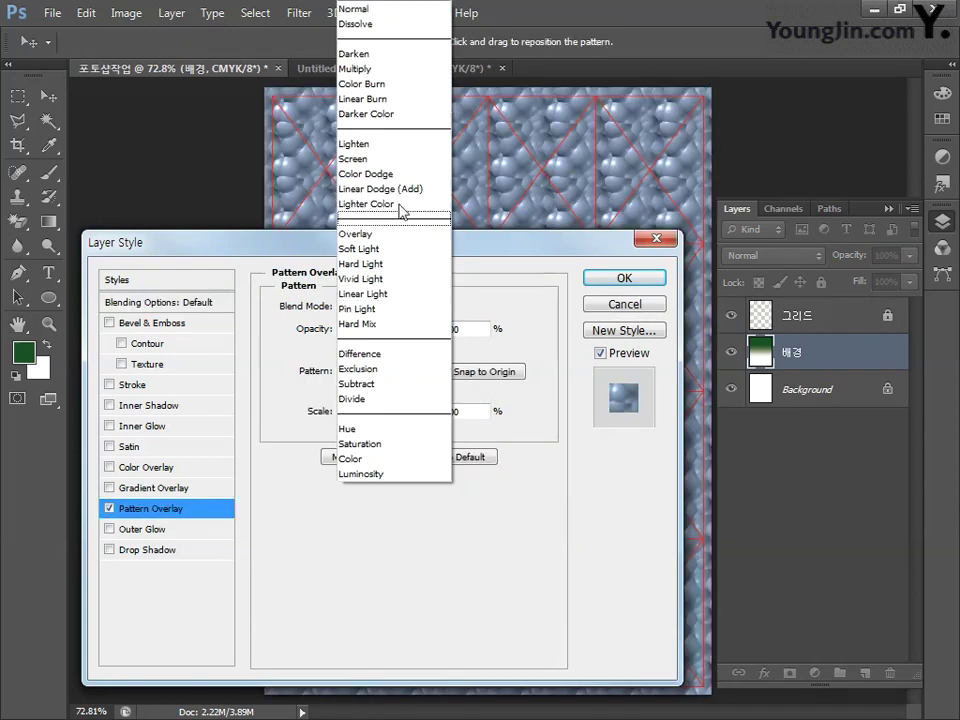
{"action": "left_click", "coordinate": [362, 10]}
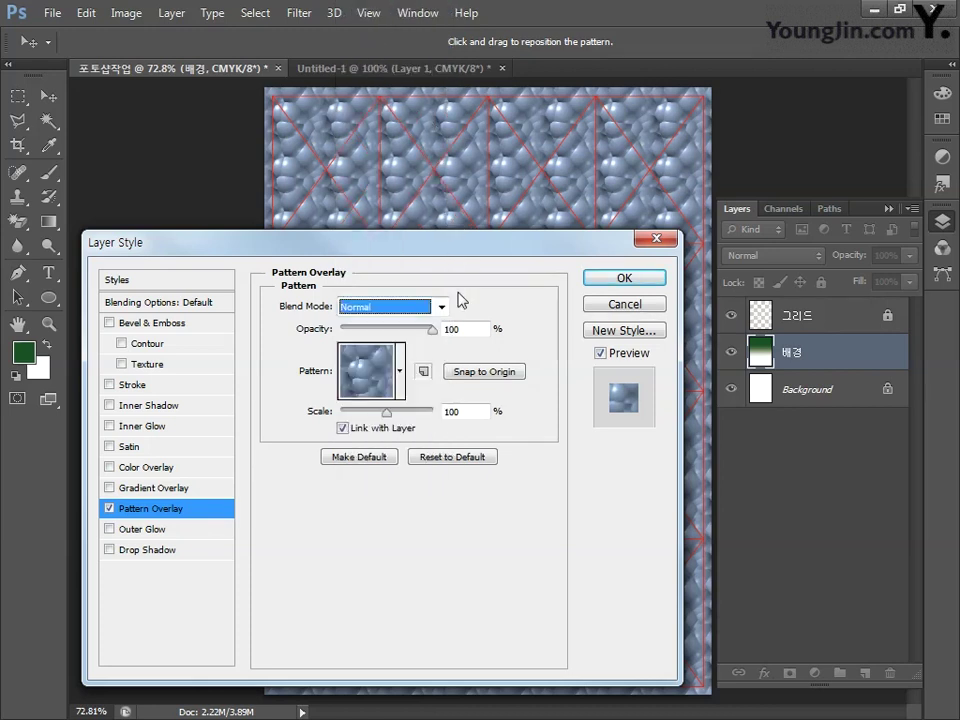
{"action": "key", "text": "Tab"}
{"action": "type", "text": "15"}
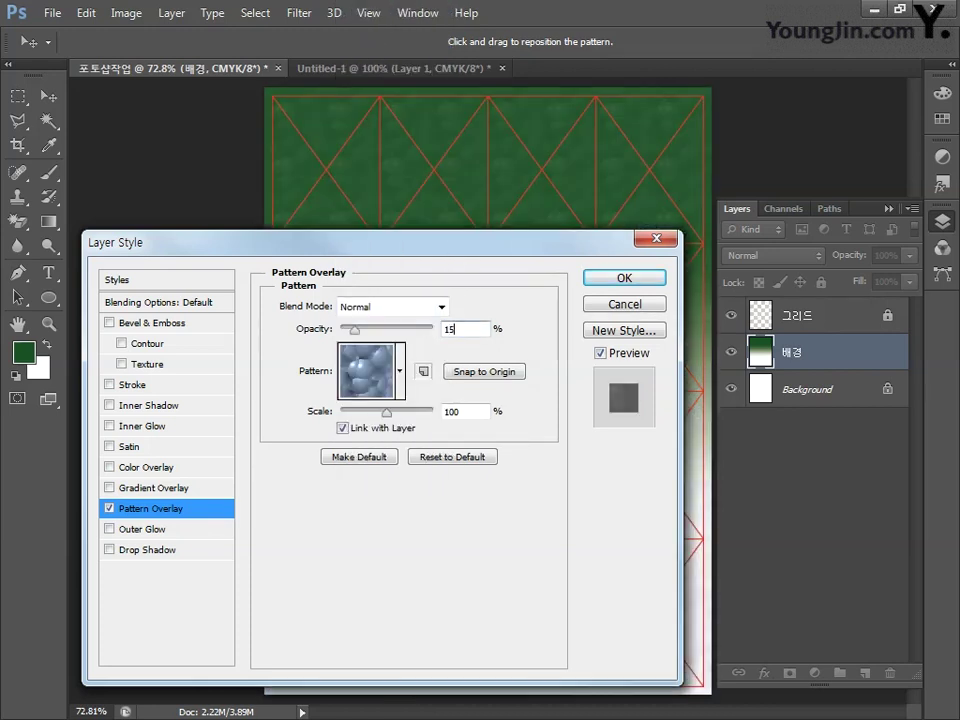
Use the cloud pattern for the 배경 layer's Pattern Overlay at 25% scale and apply the layer style.
{"action": "left_click", "coordinate": [400, 371]}
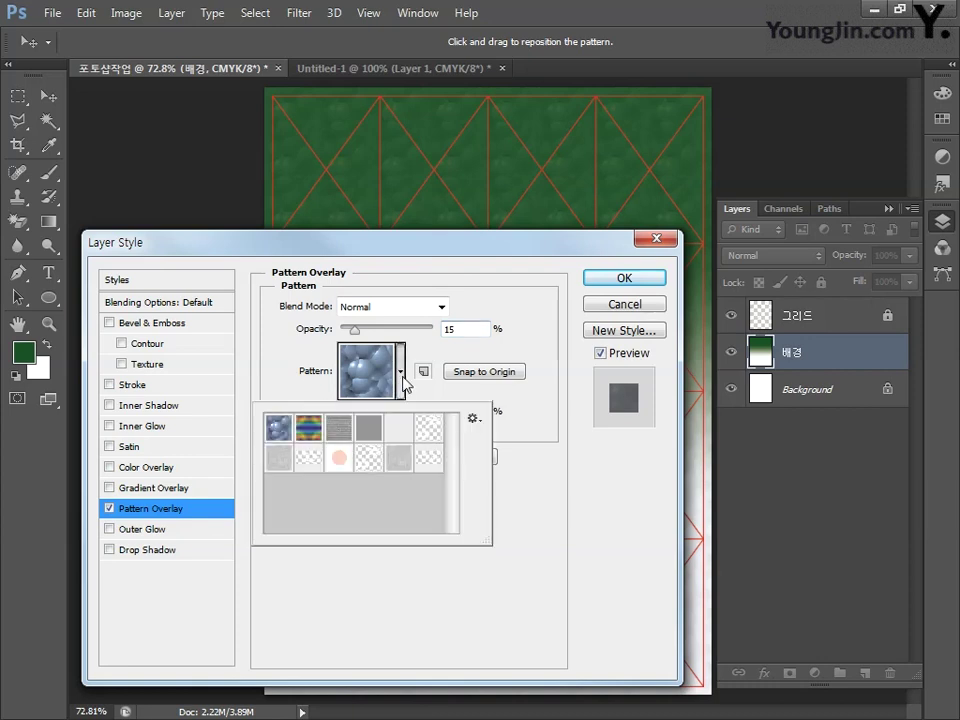
{"action": "left_click", "coordinate": [434, 461]}
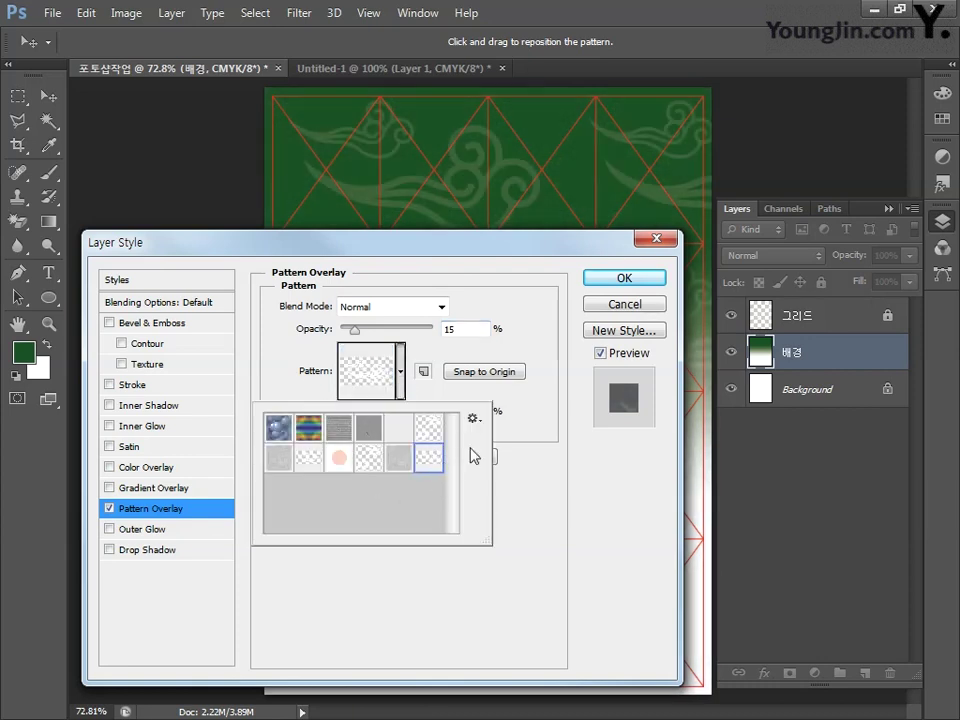
{"action": "left_click", "coordinate": [520, 441]}
{"action": "double_click", "coordinate": [455, 411]}
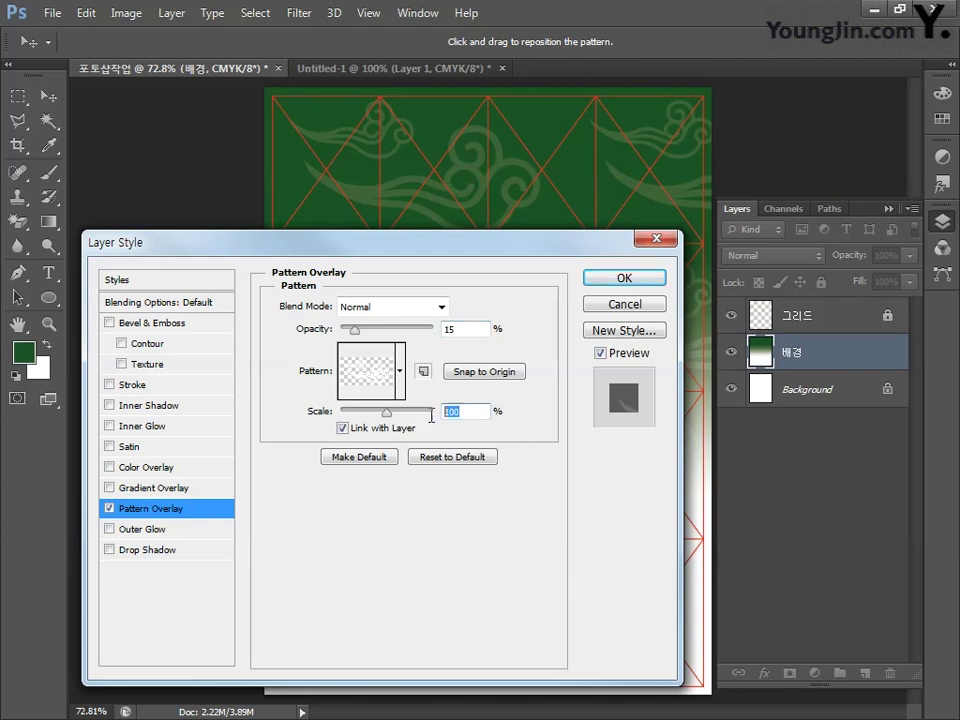
{"action": "type", "text": "25"}
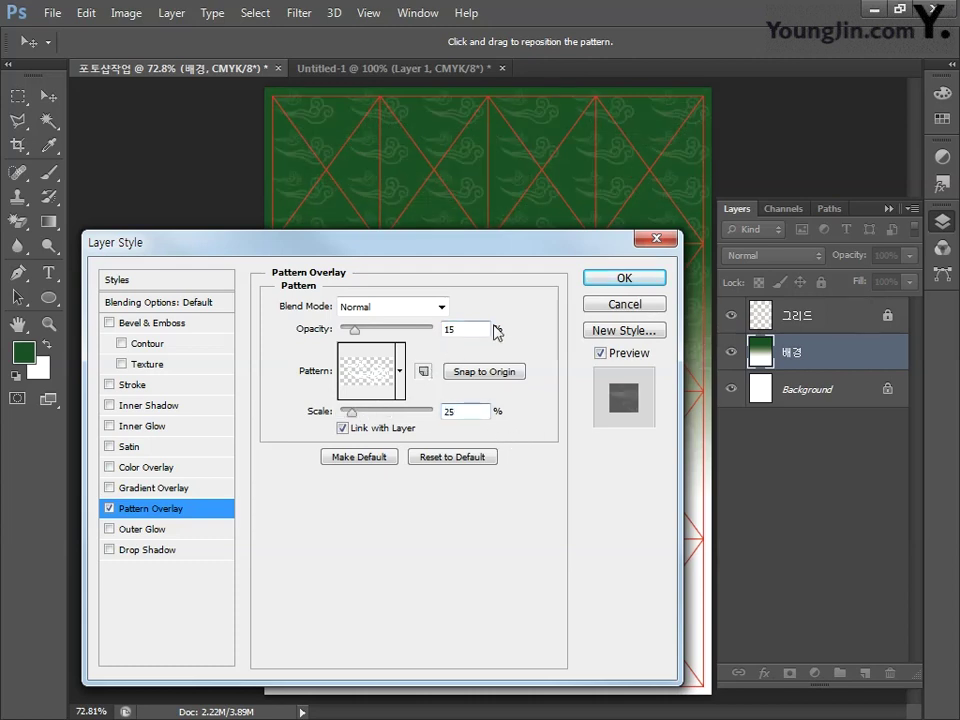
{"action": "left_click", "coordinate": [611, 281]}
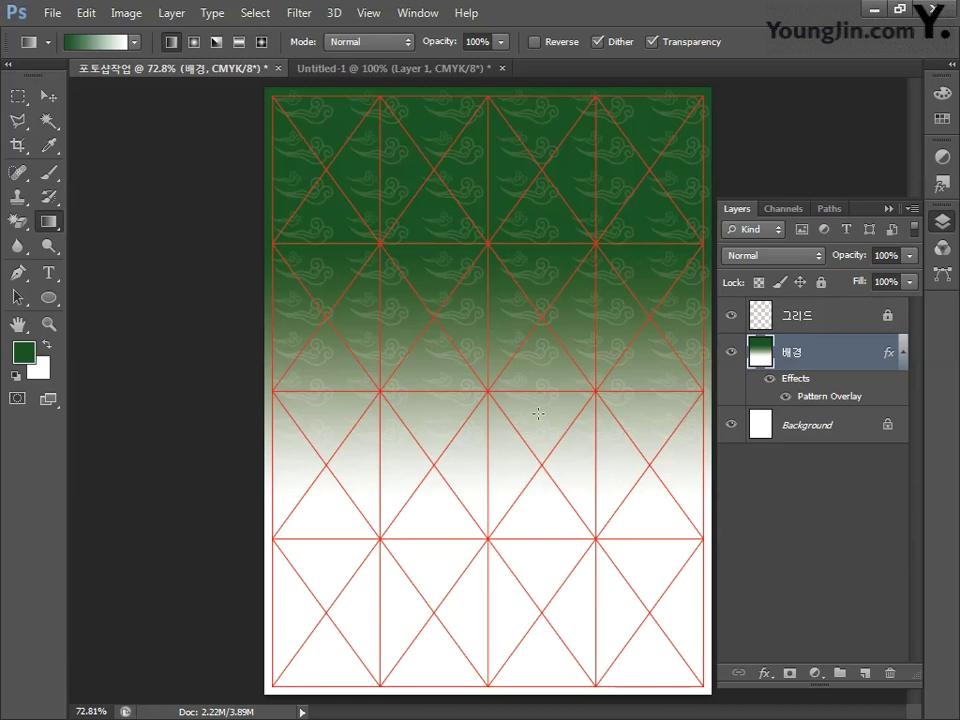
Open the 찻잔 tea bowl photo from the 제공소스 folder.
{"action": "left_click", "coordinate": [55, 14]}
{"action": "left_click", "coordinate": [70, 52]}
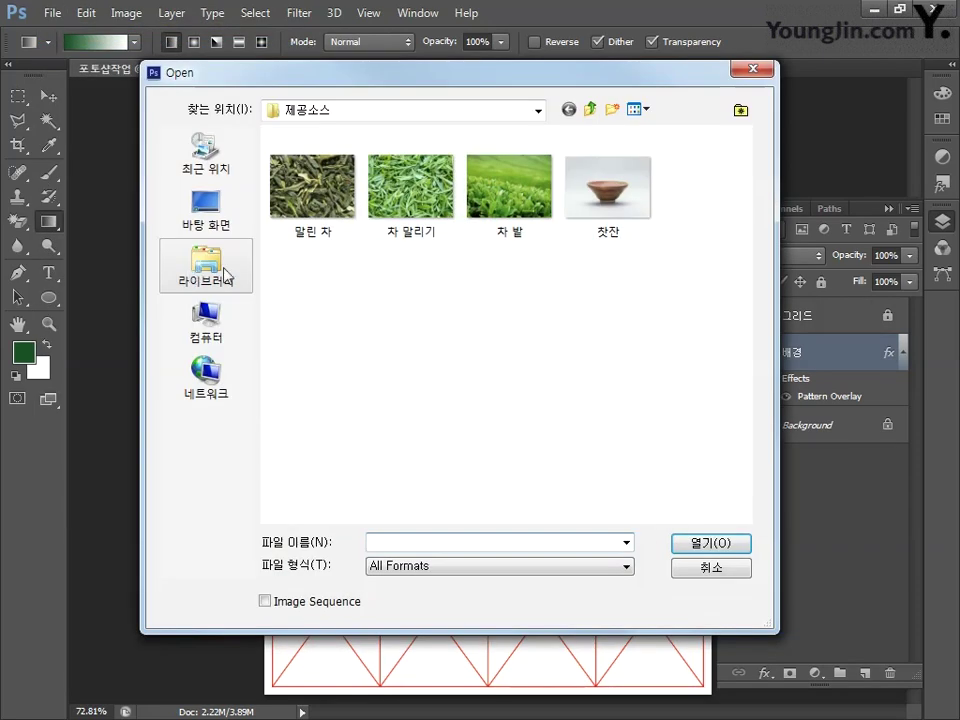
{"action": "left_click", "coordinate": [586, 215]}
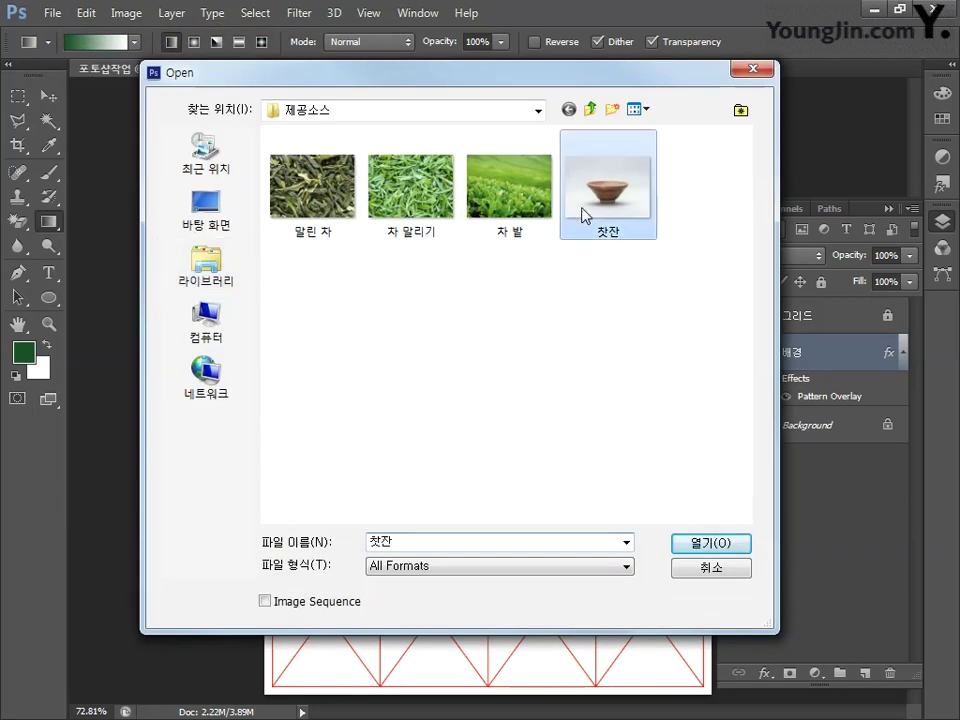
{"action": "left_click", "coordinate": [710, 543]}
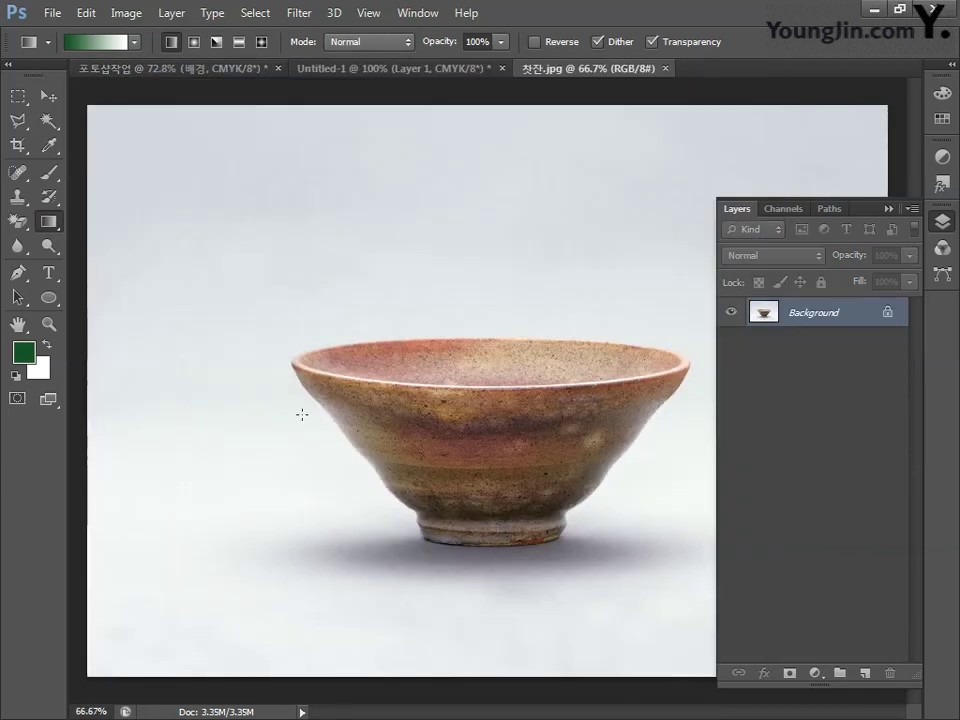
Trace the tea bowl's outline with a closed Pen tool path in Path mode and convert it to a selection.
{"action": "left_click", "coordinate": [18, 272]}
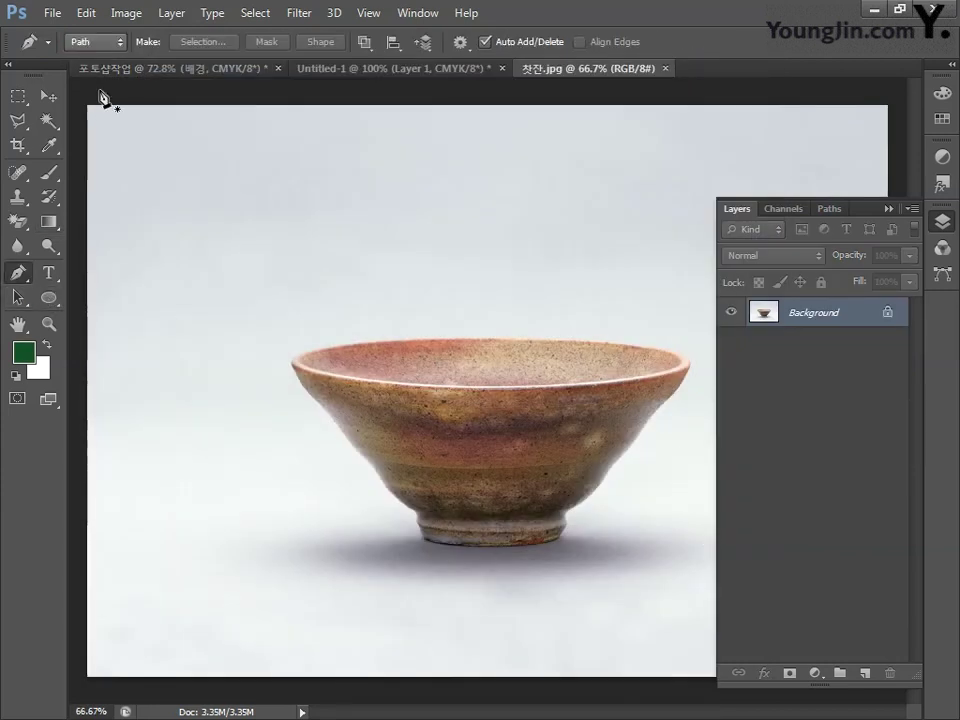
{"action": "left_click", "coordinate": [94, 42]}
{"action": "left_click", "coordinate": [66, 75]}
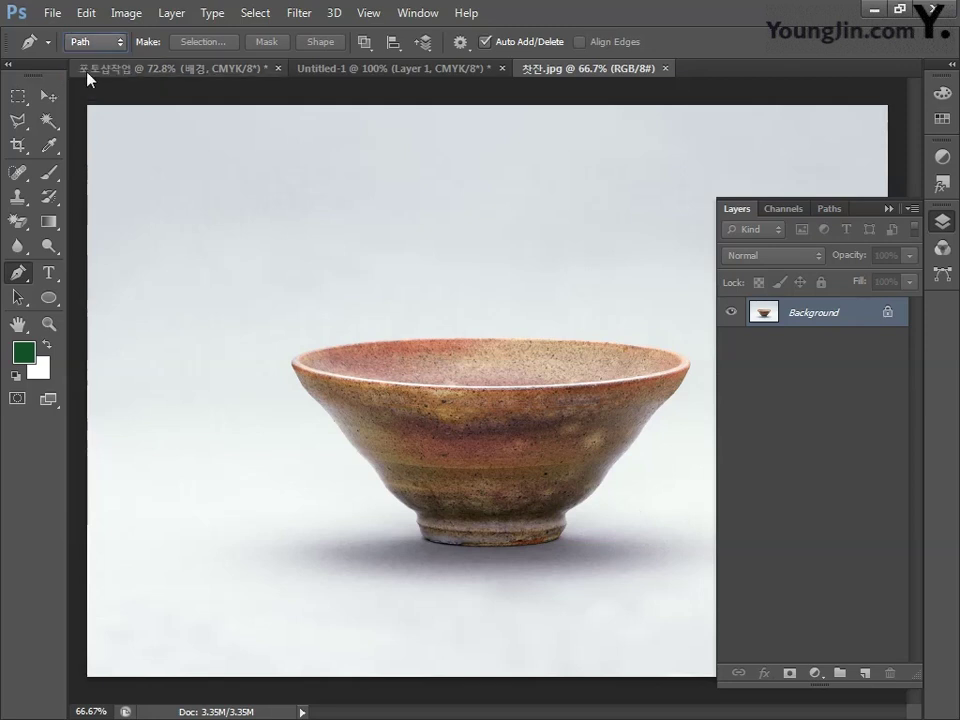
{"action": "left_click", "coordinate": [295, 373]}
{"action": "left_click", "coordinate": [316, 401]}
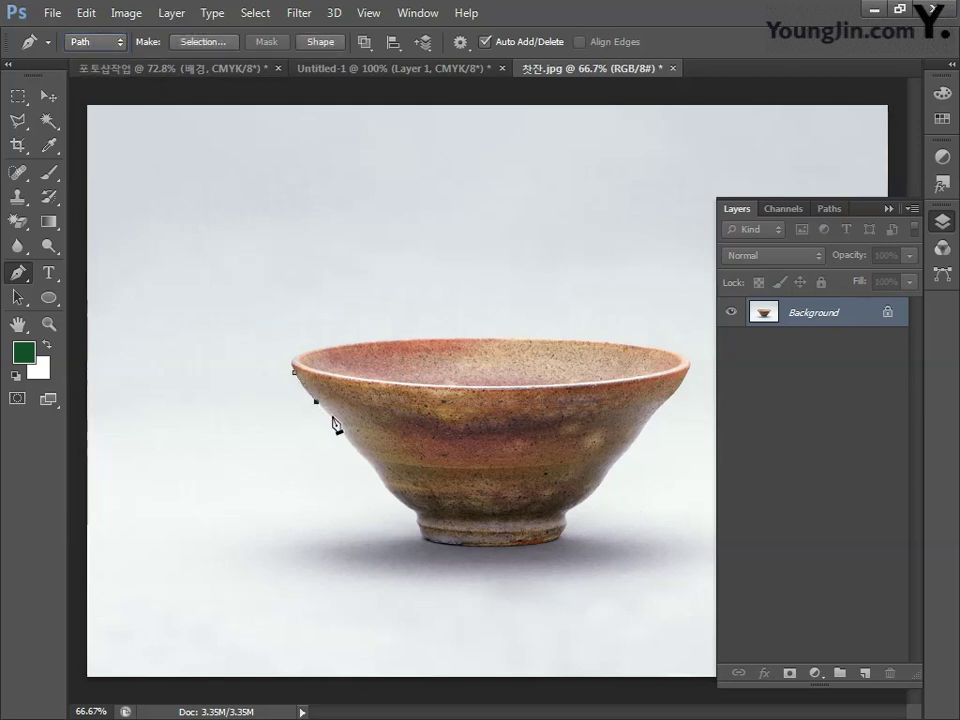
{"action": "left_click", "coordinate": [335, 422]}
{"action": "left_click", "coordinate": [361, 455]}
{"action": "left_click", "coordinate": [377, 474]}
{"action": "left_click", "coordinate": [401, 501]}
{"action": "left_click", "coordinate": [418, 516]}
{"action": "left_click", "coordinate": [421, 537]}
{"action": "left_click", "coordinate": [450, 546]}
{"action": "left_click", "coordinate": [478, 547]}
{"action": "left_click", "coordinate": [507, 547]}
{"action": "left_click", "coordinate": [545, 545]}
{"action": "left_click", "coordinate": [567, 512]}
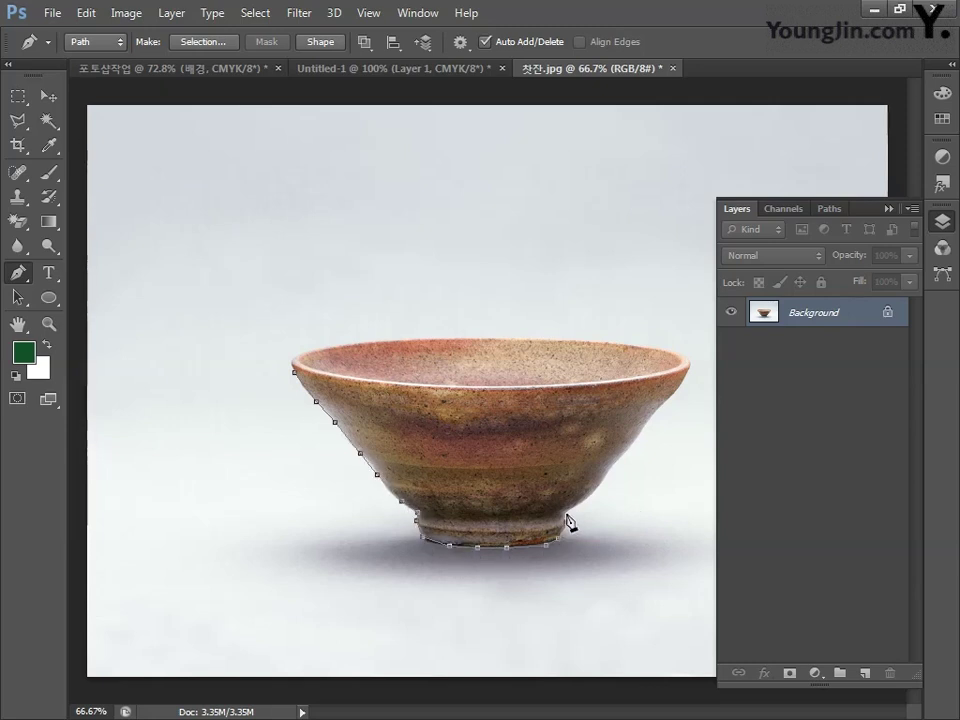
{"action": "left_click", "coordinate": [582, 504]}
{"action": "left_click", "coordinate": [602, 481]}
{"action": "left_click", "coordinate": [614, 463]}
{"action": "left_click", "coordinate": [639, 436]}
{"action": "left_click", "coordinate": [657, 407]}
{"action": "left_click", "coordinate": [675, 392]}
{"action": "left_click", "coordinate": [689, 356]}
{"action": "left_click", "coordinate": [650, 347]}
{"action": "left_click", "coordinate": [592, 339]}
{"action": "left_click", "coordinate": [528, 338]}
{"action": "left_click", "coordinate": [470, 344]}
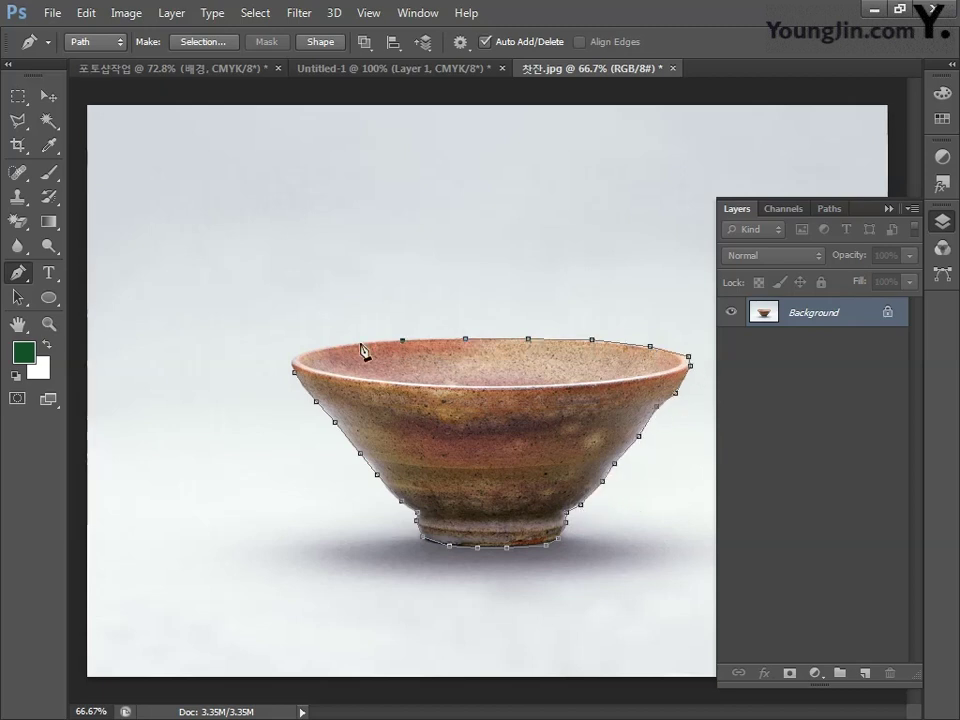
{"action": "left_click", "coordinate": [364, 348]}
{"action": "left_click", "coordinate": [294, 370]}
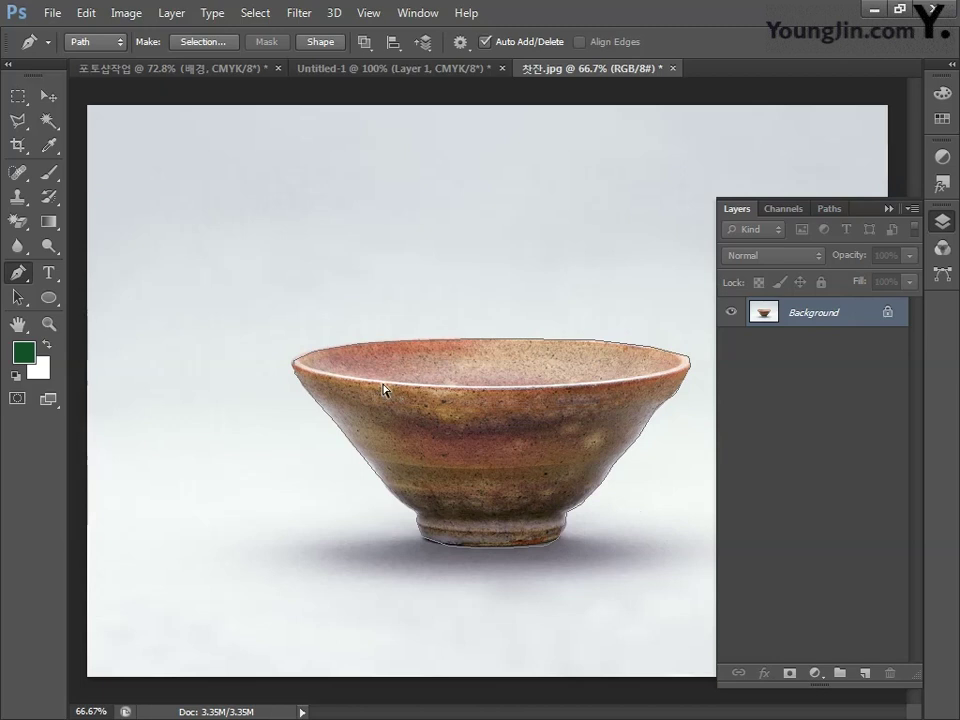
{"action": "key", "text": "ctrl+Return"}
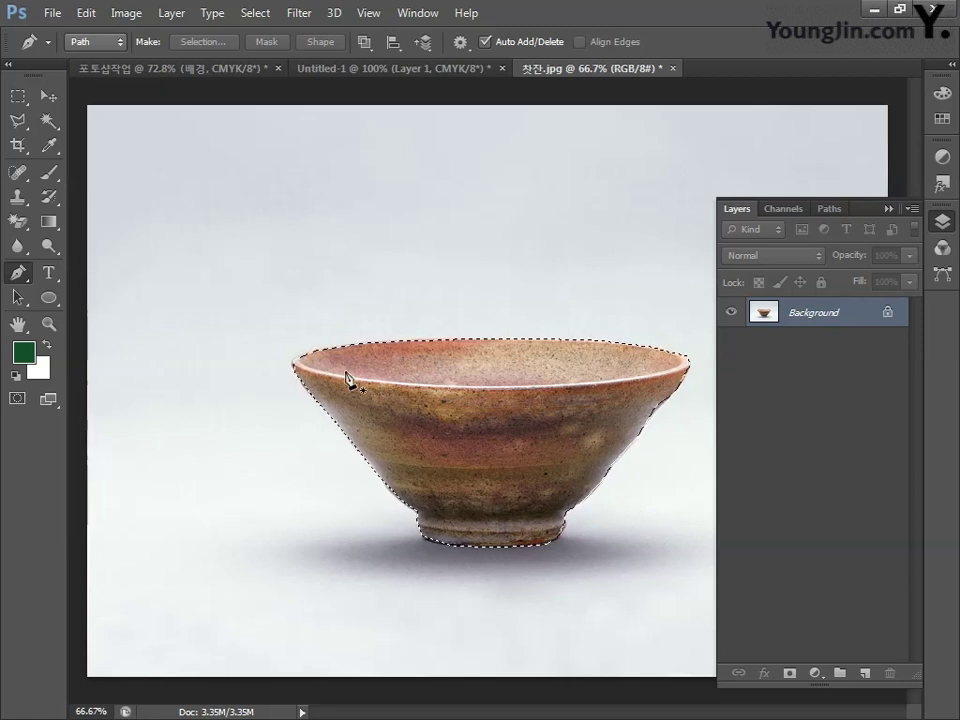
Paste the cut-out tea bowl into the 포토샵작업 document, scale it to about 65% and position it centred in the poster's lower half.
{"action": "left_click", "coordinate": [143, 70]}
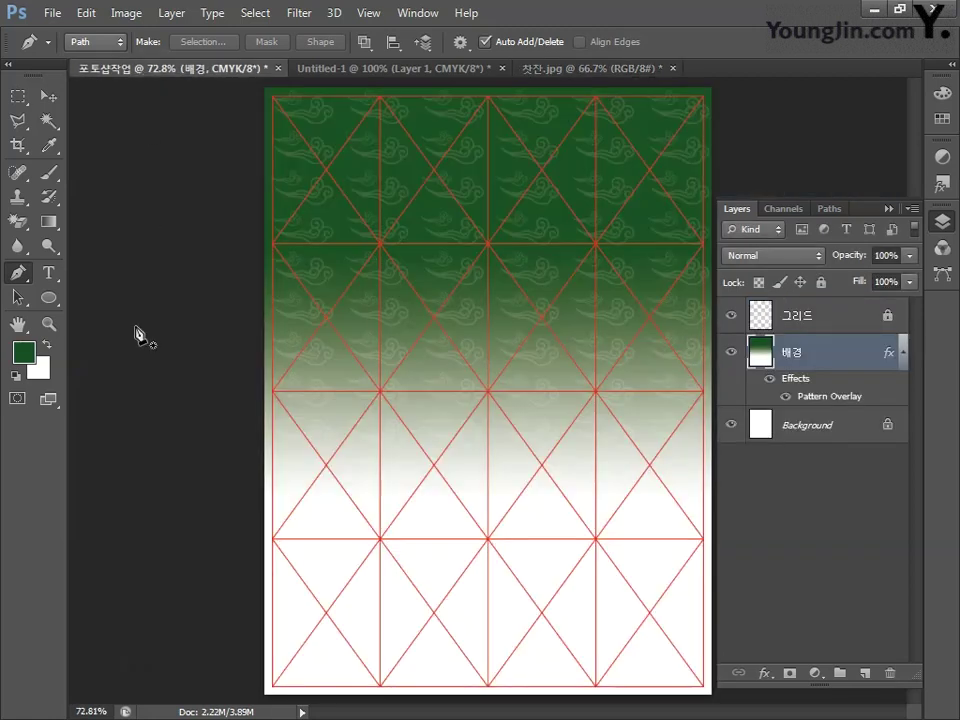
{"action": "key", "text": "ctrl+v"}
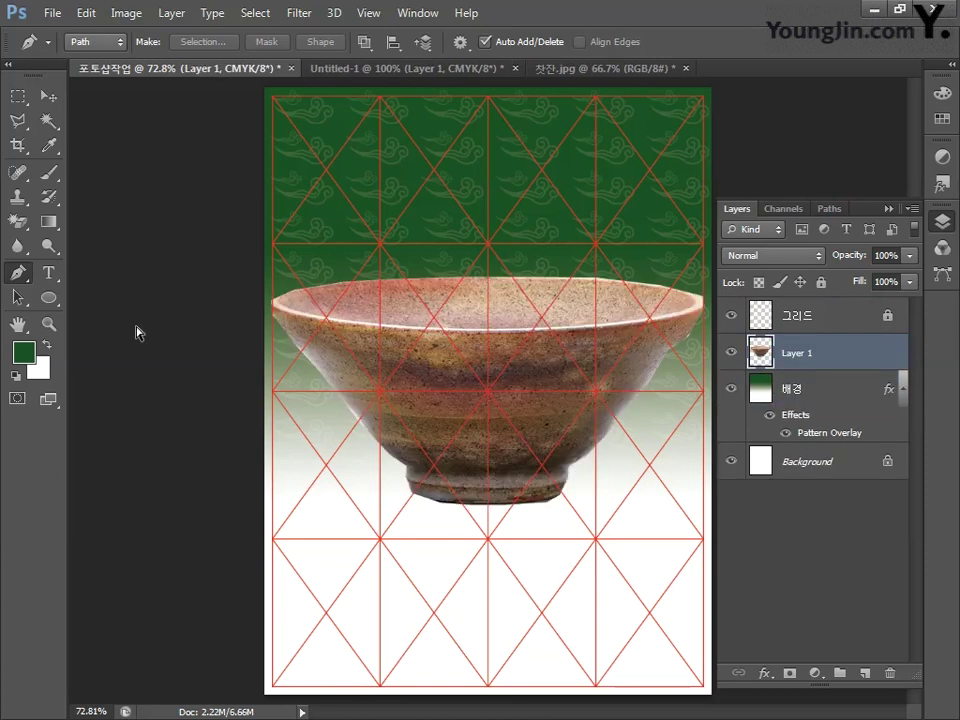
{"action": "key", "text": "ctrl+t"}
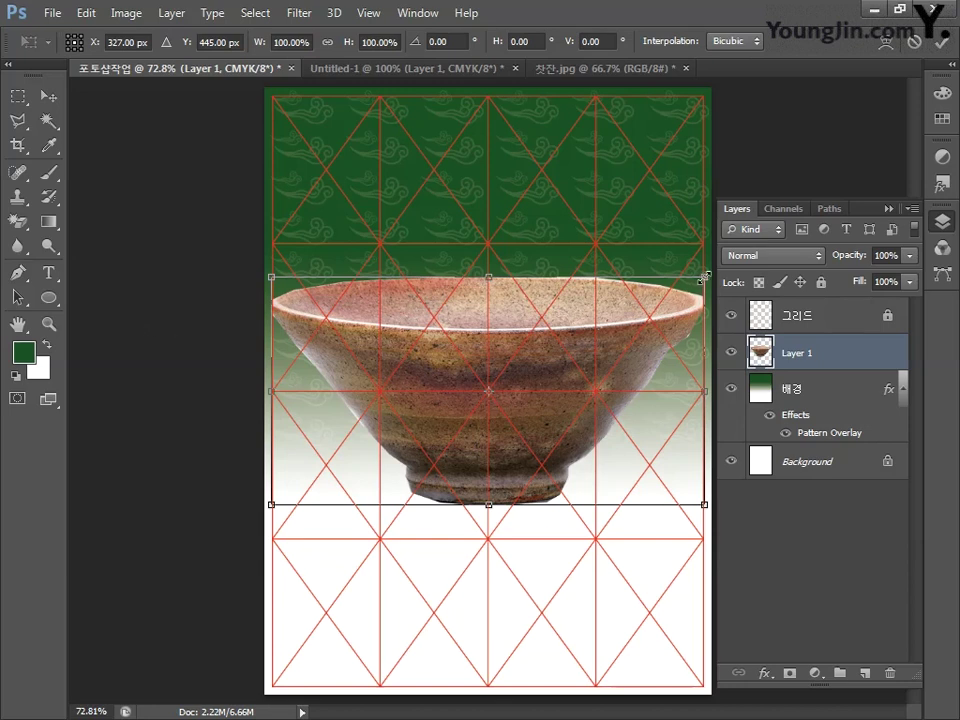
{"action": "left_click_drag", "start_coordinate": [705, 275], "coordinate": [652, 320]}
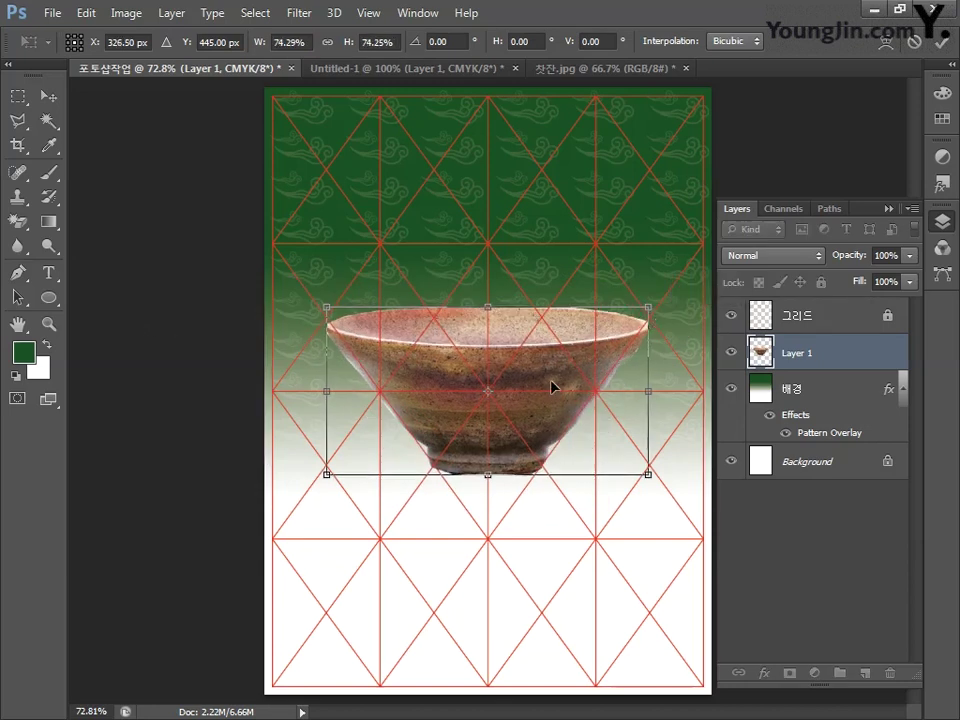
{"action": "left_click_drag", "start_coordinate": [551, 386], "coordinate": [551, 489]}
{"action": "left_click_drag", "start_coordinate": [649, 409], "coordinate": [628, 425]}
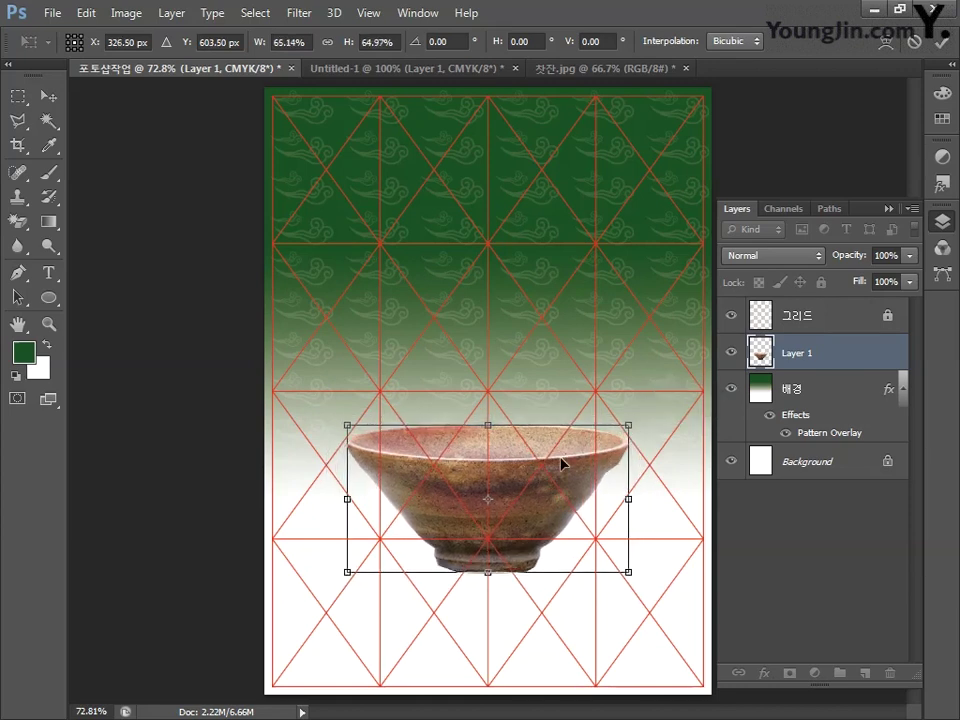
{"action": "left_click_drag", "start_coordinate": [561, 463], "coordinate": [561, 479]}
{"action": "key", "text": "Return"}
{"action": "key", "text": "p"}
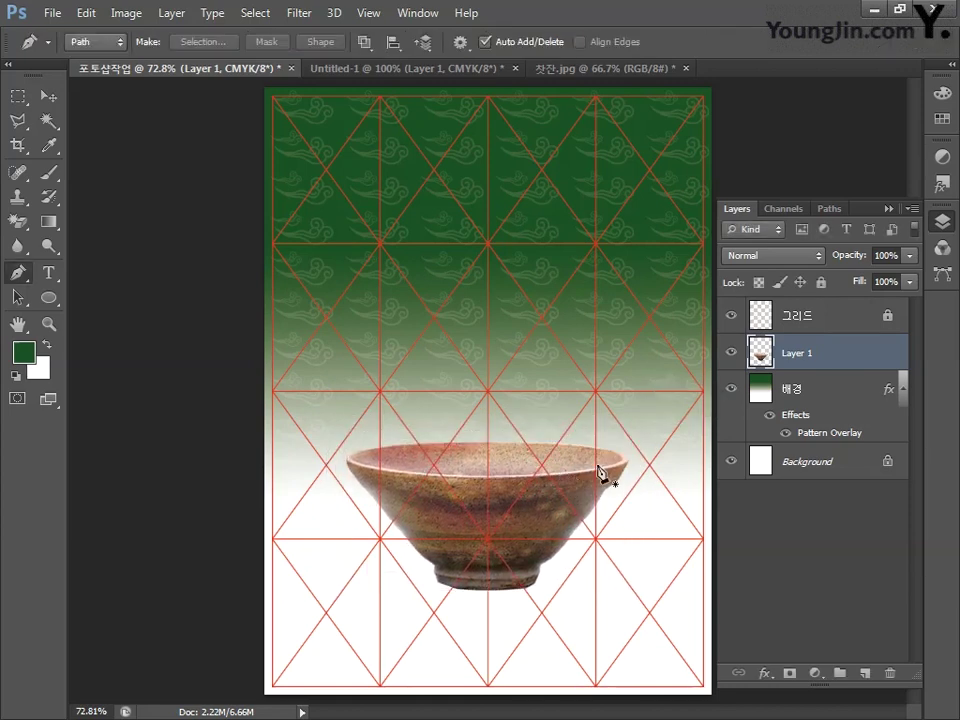
Rename the pasted tea bowl layer as 찻잔.
{"action": "double_click", "coordinate": [795, 353]}
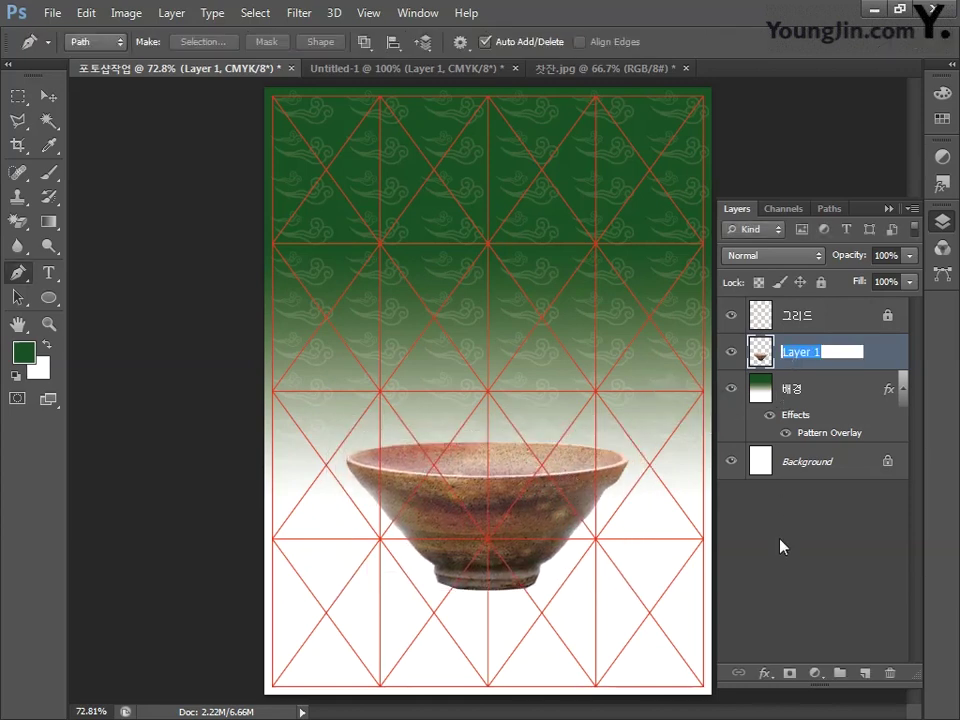
{"action": "type", "text": "찻잔"}
{"action": "key", "text": "Return"}
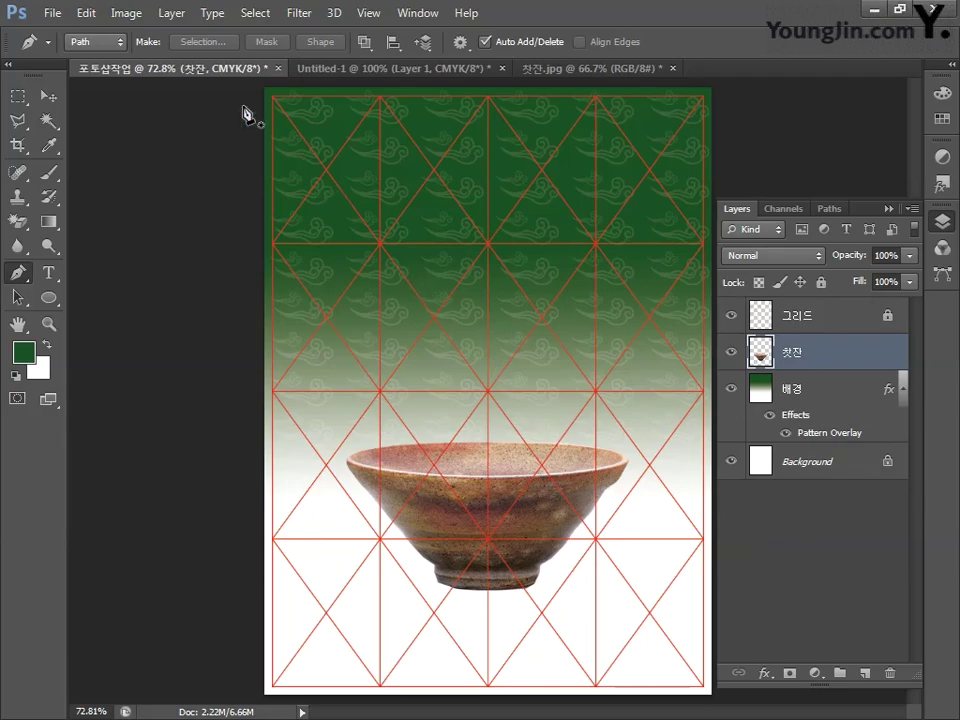
Increase the tea bowl's contrast with Levels on the CMYK channel, moving the black and white input points slightly inward.
{"action": "left_click", "coordinate": [127, 14]}
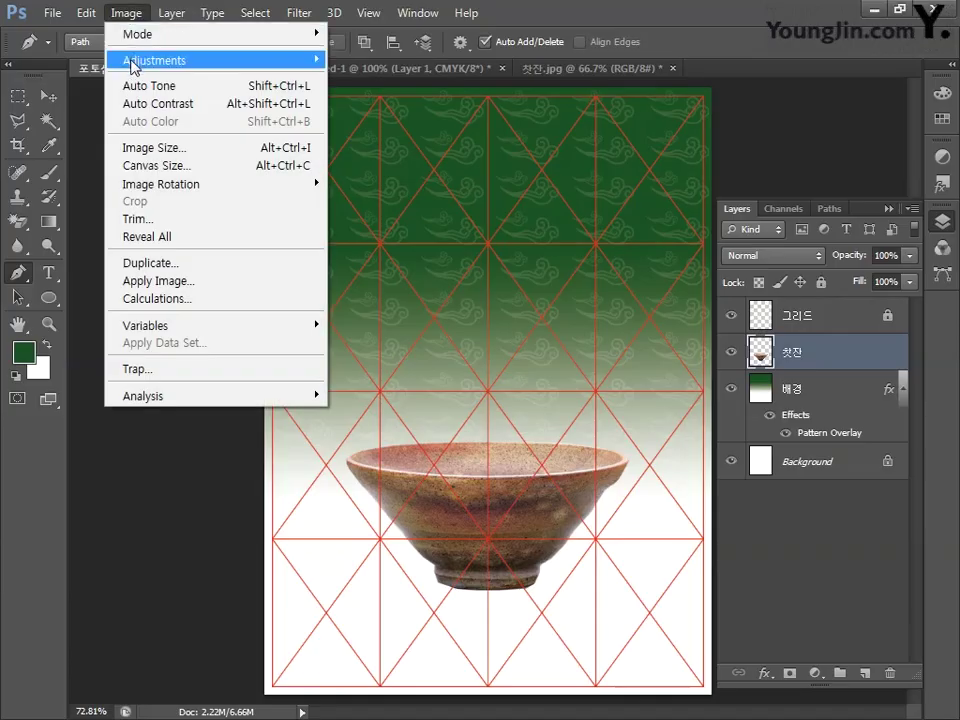
{"action": "mouse_move", "coordinate": [105, 62]}
{"action": "left_click", "coordinate": [356, 78]}
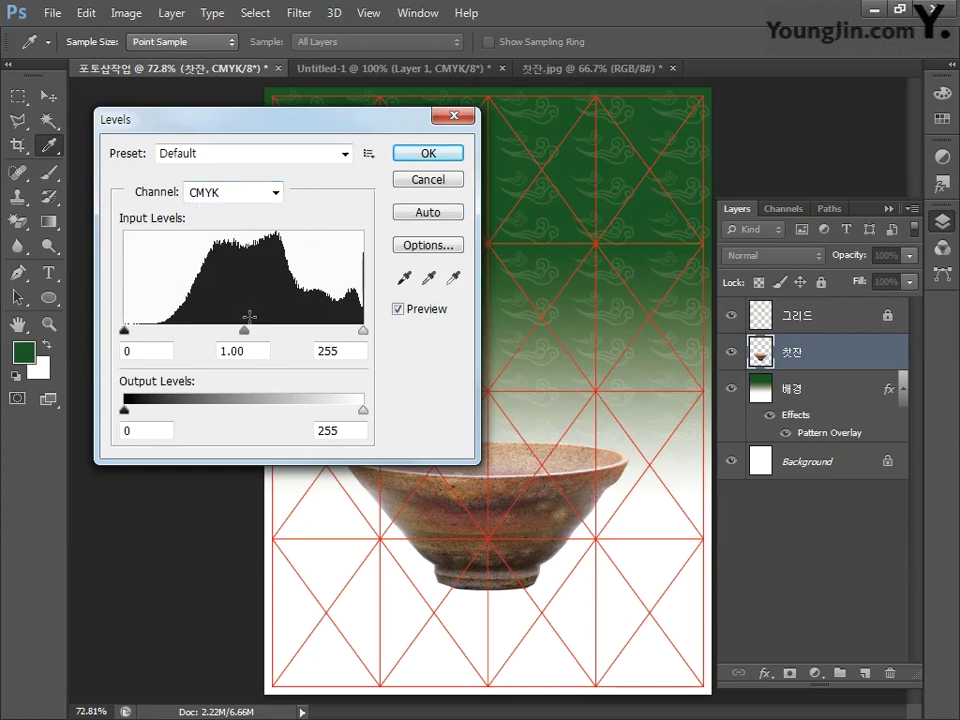
{"action": "left_click_drag", "start_coordinate": [124, 330], "coordinate": [137, 332]}
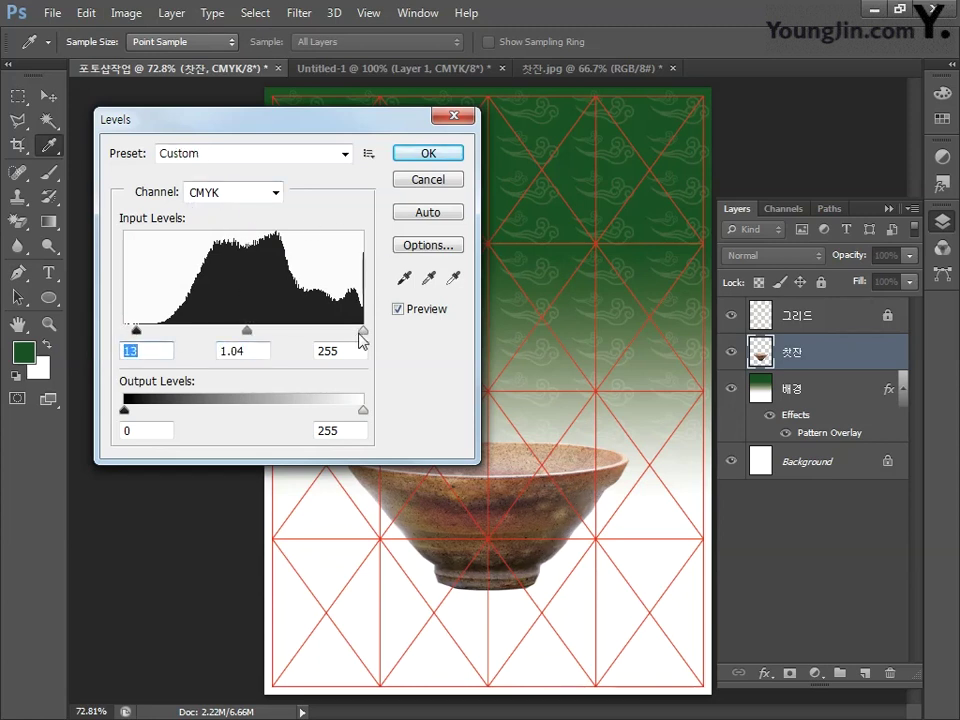
{"action": "left_click_drag", "start_coordinate": [363, 332], "coordinate": [355, 340]}
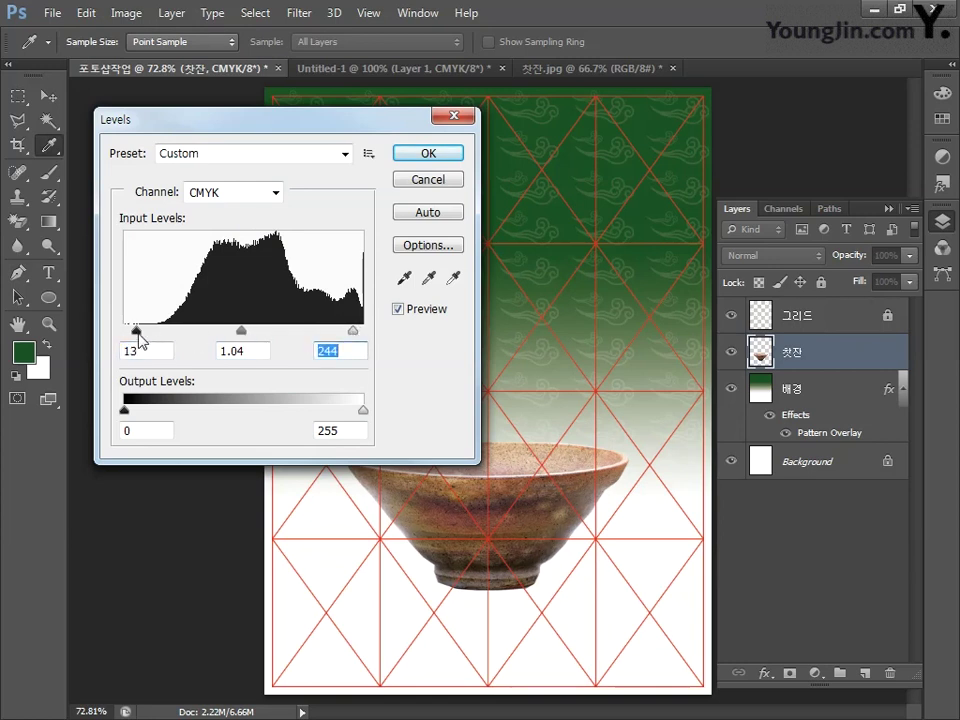
{"action": "left_click_drag", "start_coordinate": [137, 332], "coordinate": [142, 332]}
{"action": "left_click_drag", "start_coordinate": [354, 331], "coordinate": [350, 331]}
{"action": "left_click", "coordinate": [424, 156]}
{"action": "key", "text": "p"}
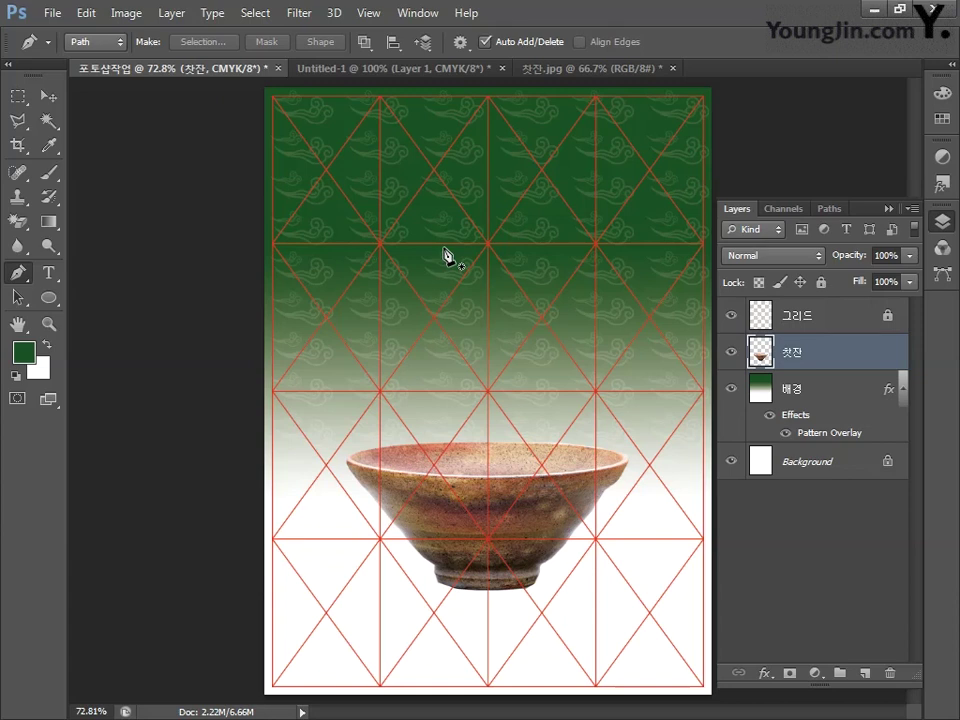
Duplicate the 찻잔 layer, name the copy 찻잔 반사 and place it directly below the 찻잔 layer.
{"action": "key", "text": "ctrl+j"}
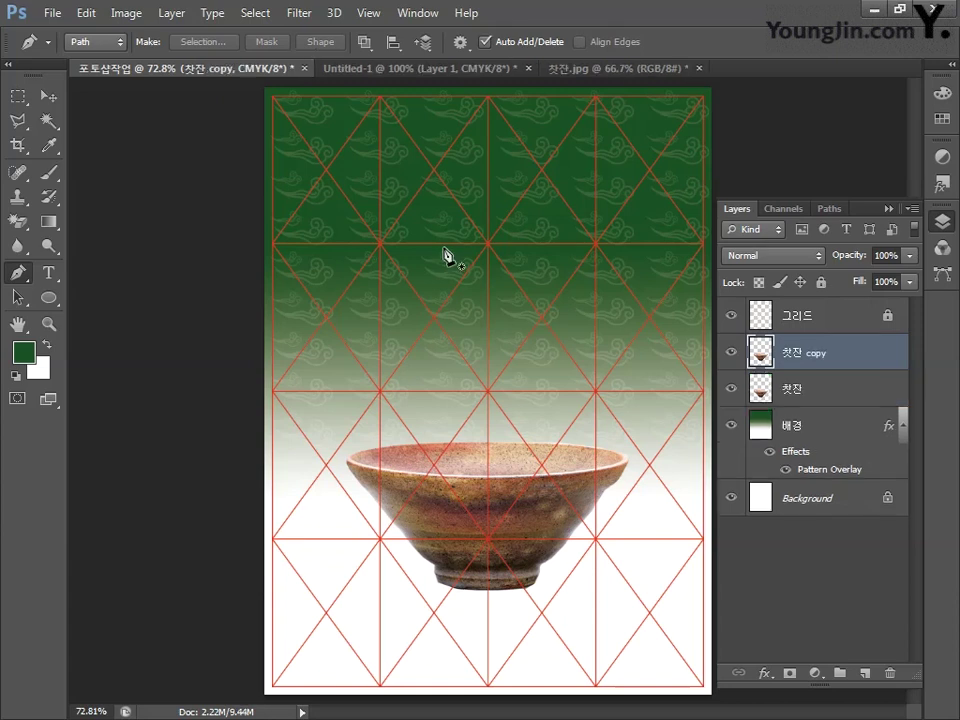
{"action": "double_click", "coordinate": [795, 360]}
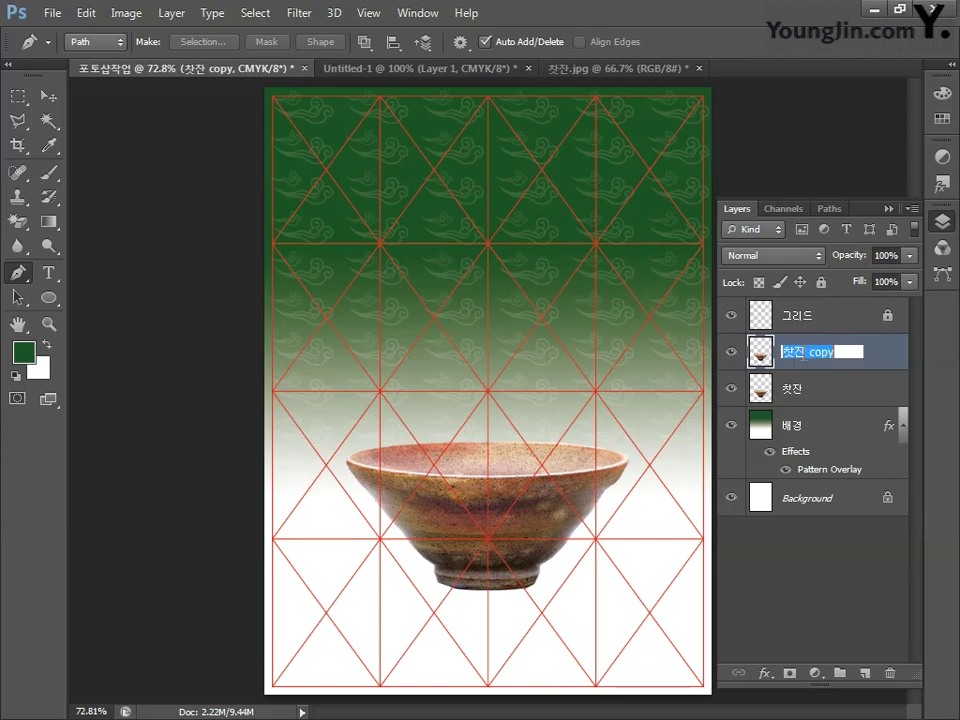
{"action": "left_click_drag", "start_coordinate": [810, 352], "coordinate": [865, 358]}
{"action": "type", "text": "배사"}
{"action": "key", "text": "Return"}
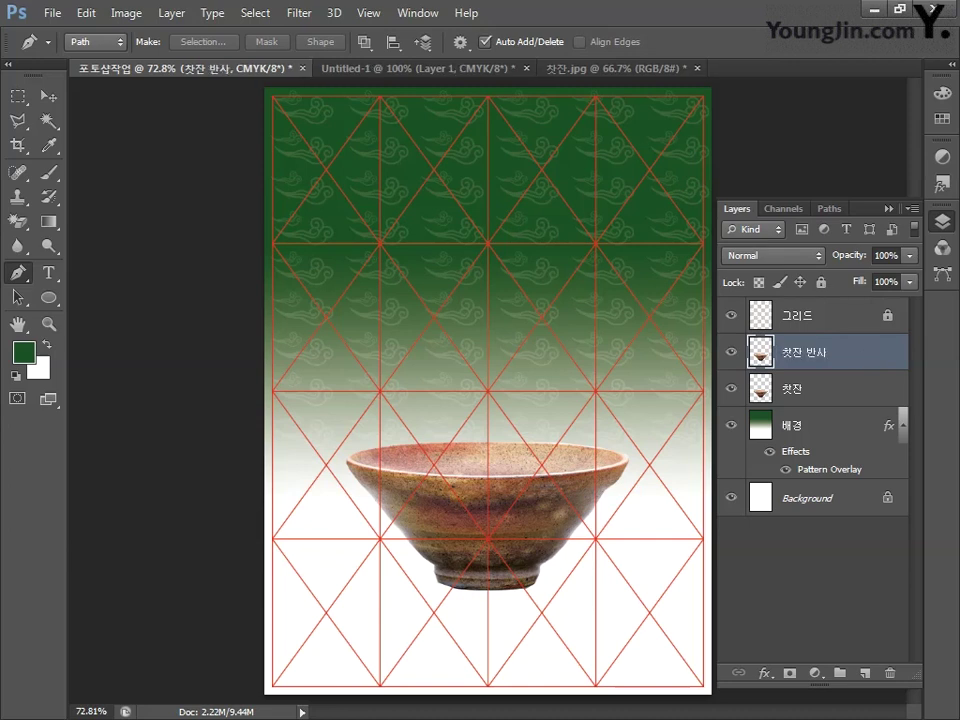
{"action": "left_click_drag", "start_coordinate": [866, 358], "coordinate": [862, 404]}
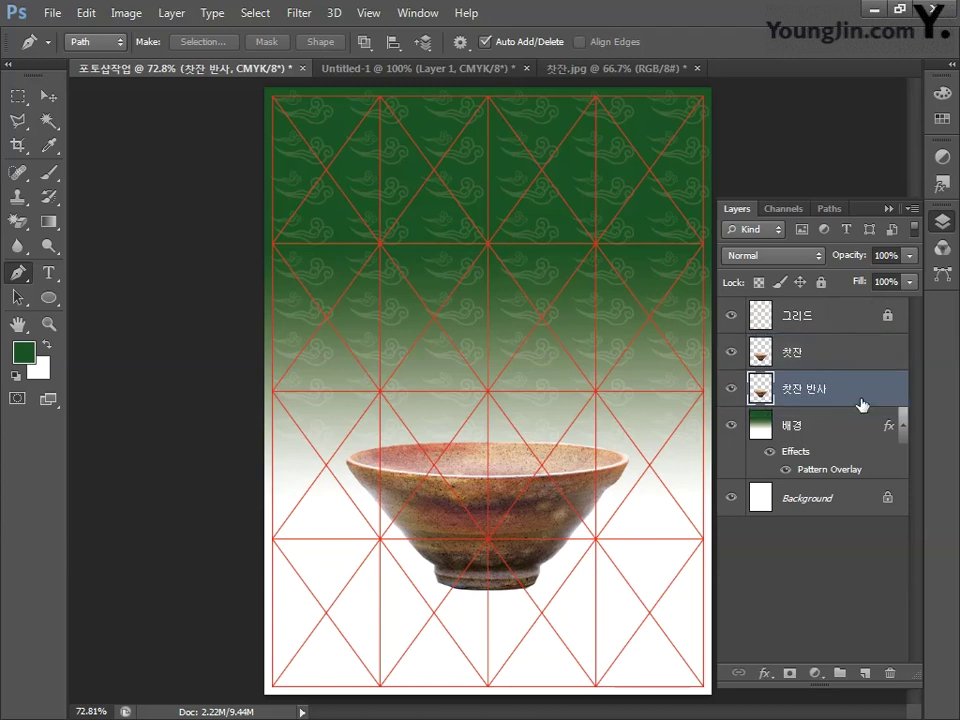
Flip the 찻잔 반사 layer vertically, move it beneath the bowl's base and shorten its height to form a reflection.
{"action": "key", "text": "ctrl+t"}
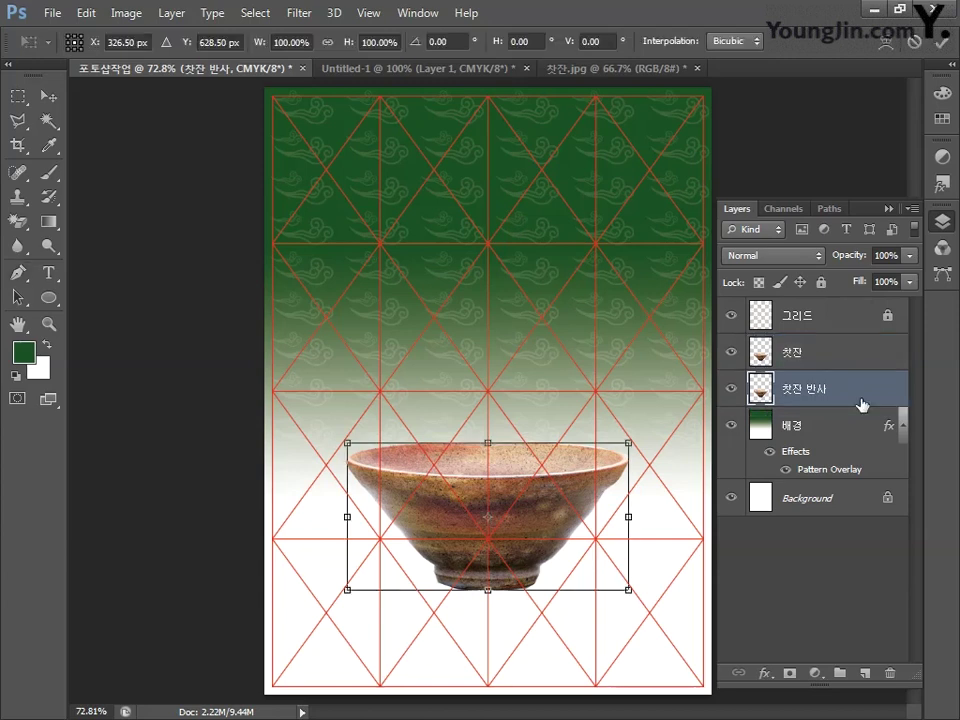
{"action": "right_click", "coordinate": [533, 490]}
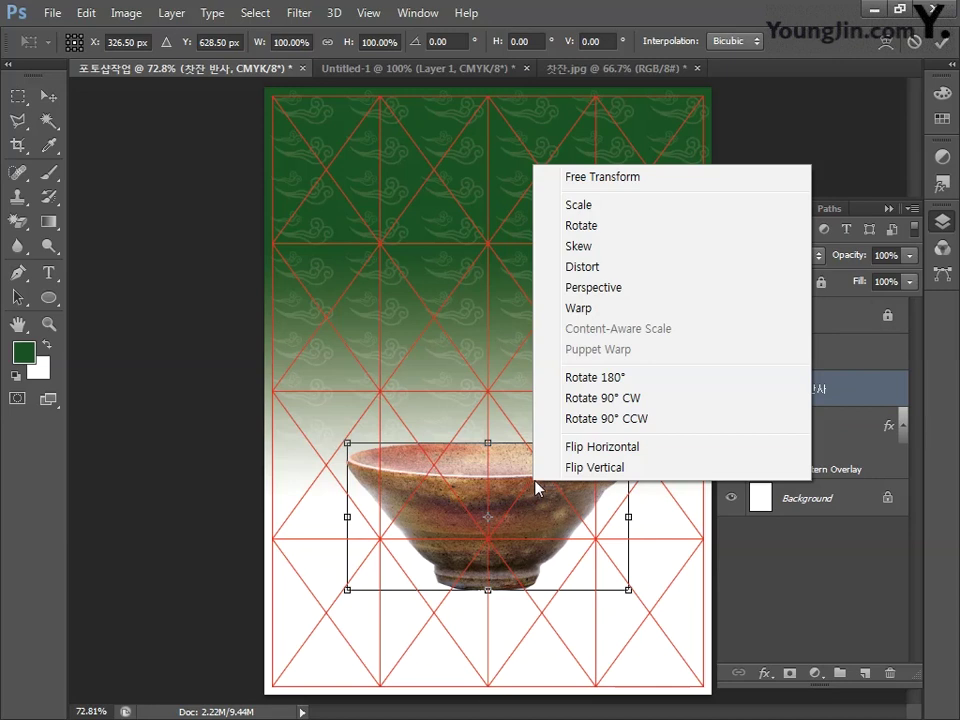
{"action": "left_click", "coordinate": [564, 467]}
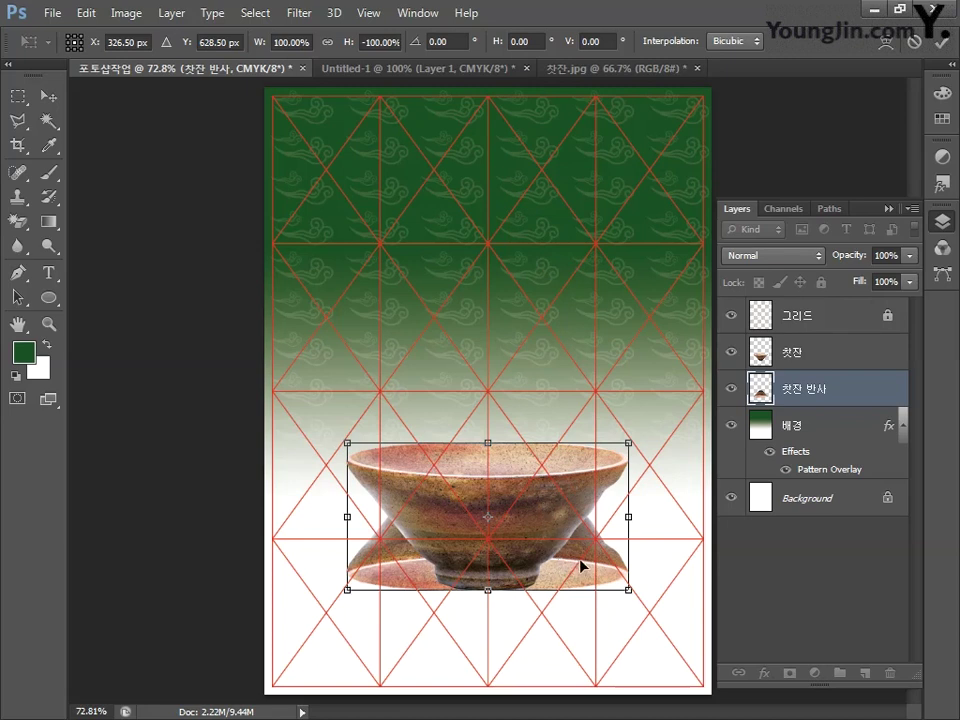
{"action": "left_click_drag", "start_coordinate": [581, 566], "coordinate": [581, 673]}
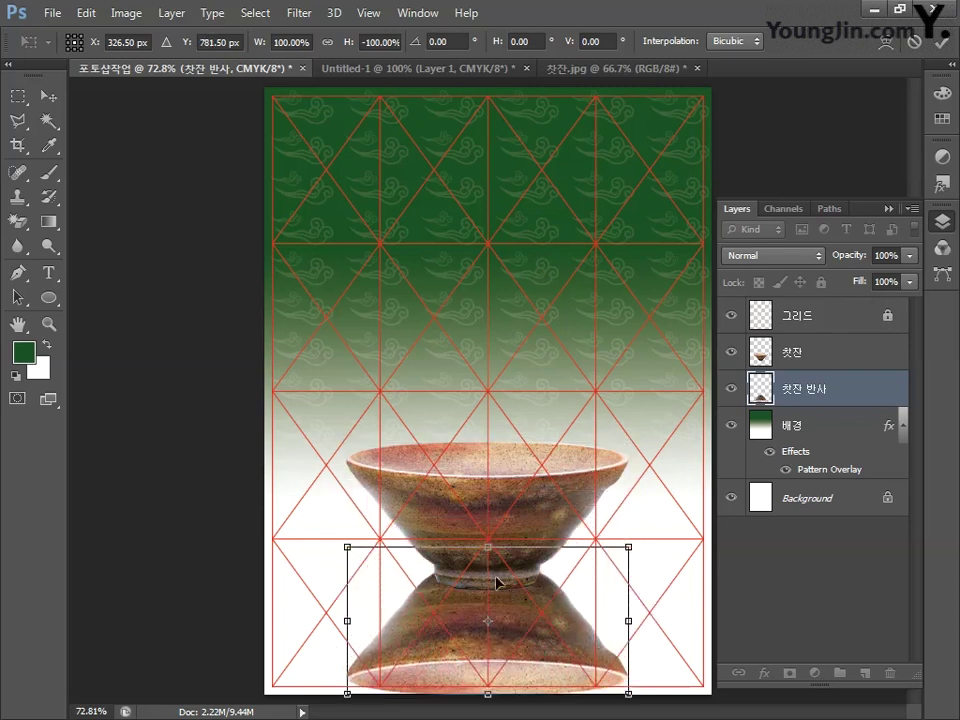
{"action": "left_click_drag", "start_coordinate": [488, 548], "coordinate": [491, 582]}
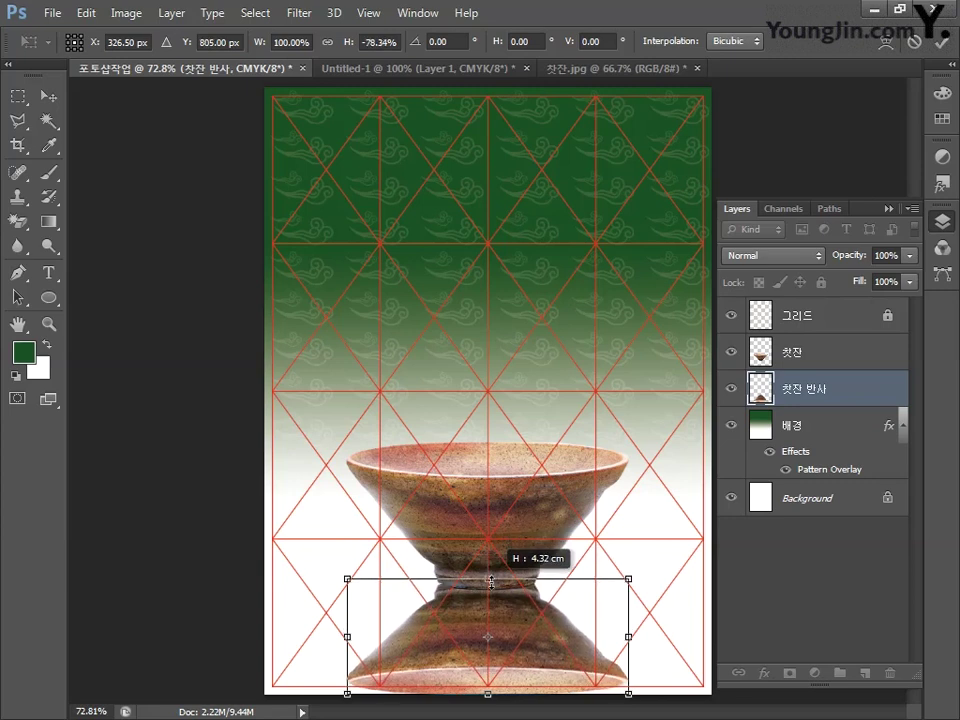
{"action": "left_click_drag", "start_coordinate": [488, 694], "coordinate": [495, 690]}
{"action": "key", "text": "Return"}
{"action": "key", "text": "p"}
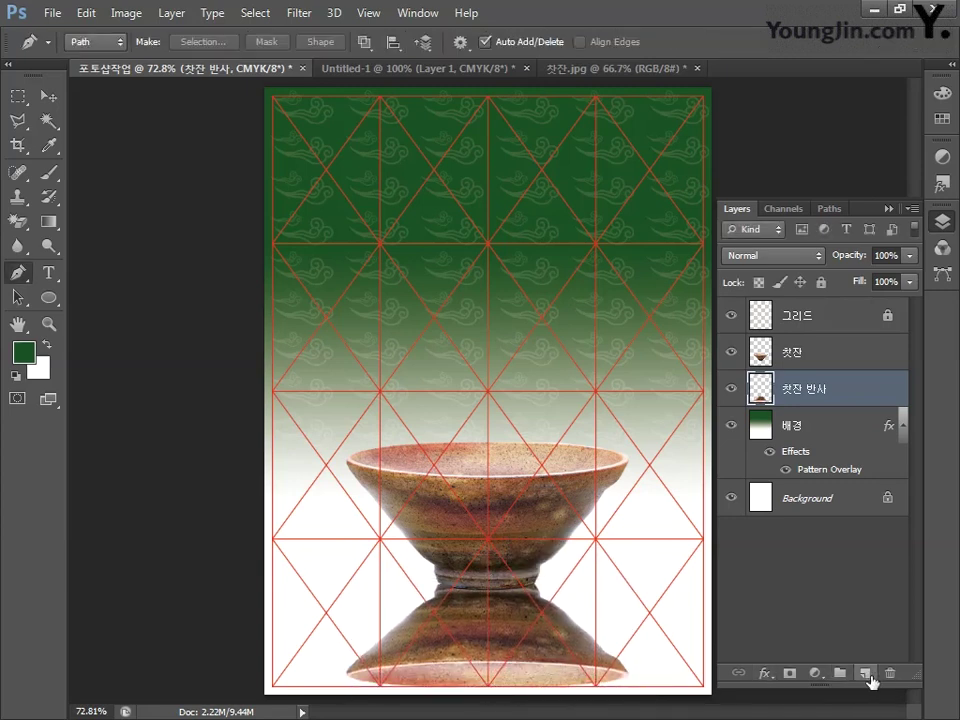
Add a layer mask to the 찻잔 반사 layer and set the foreground colour to C0 M0 Y0 K100.
{"action": "left_click", "coordinate": [790, 674]}
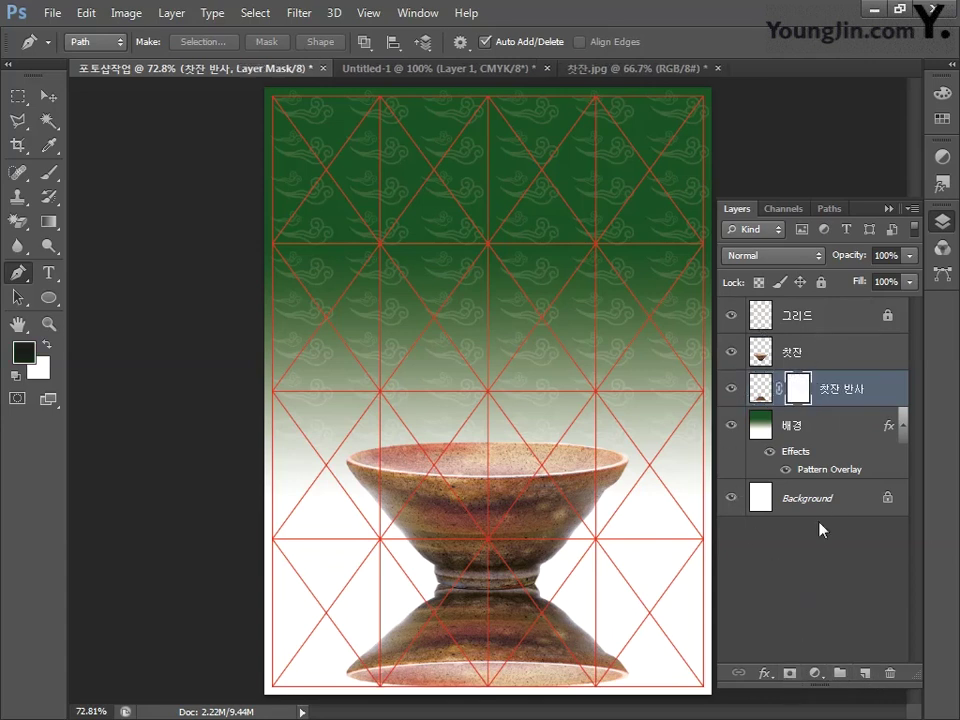
{"action": "left_click", "coordinate": [24, 352]}
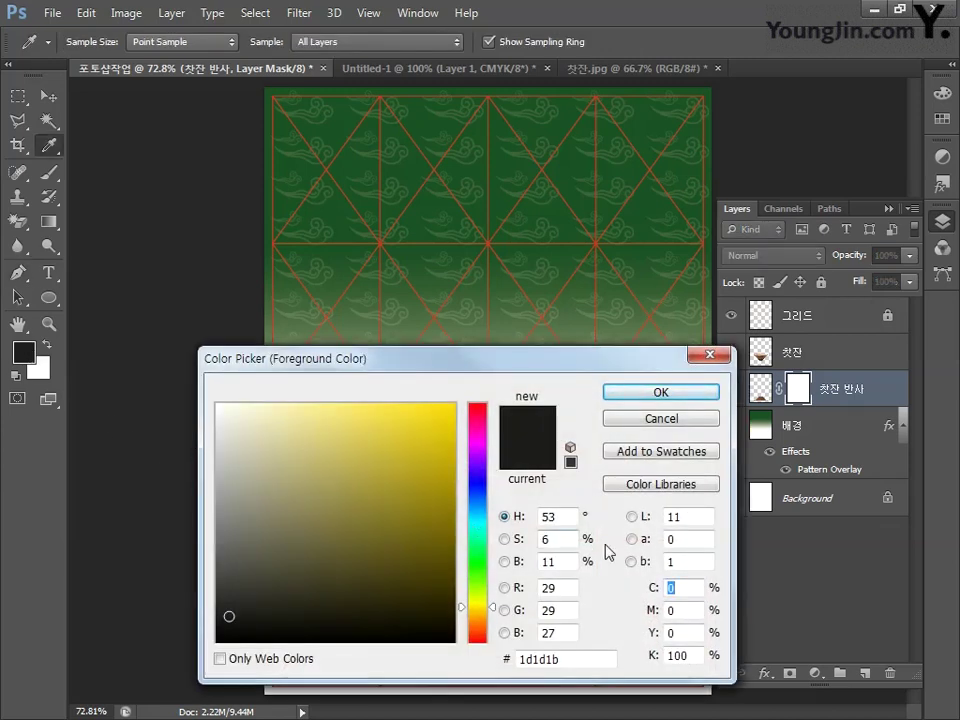
{"action": "key", "text": "Tab"}
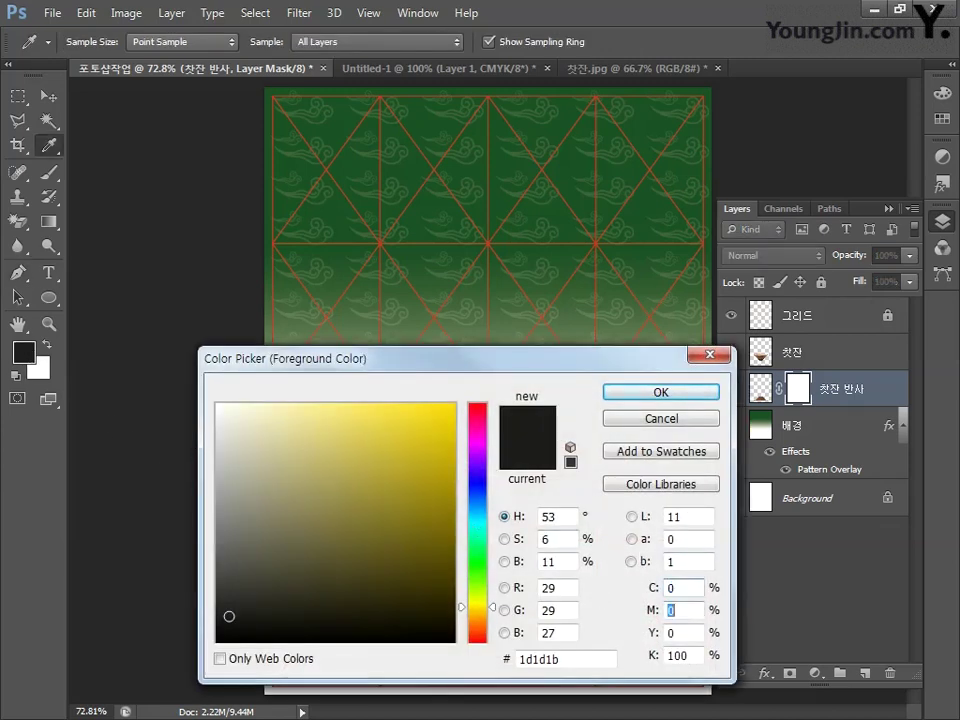
{"action": "key", "text": "Tab"}
{"action": "type", "text": "100"}
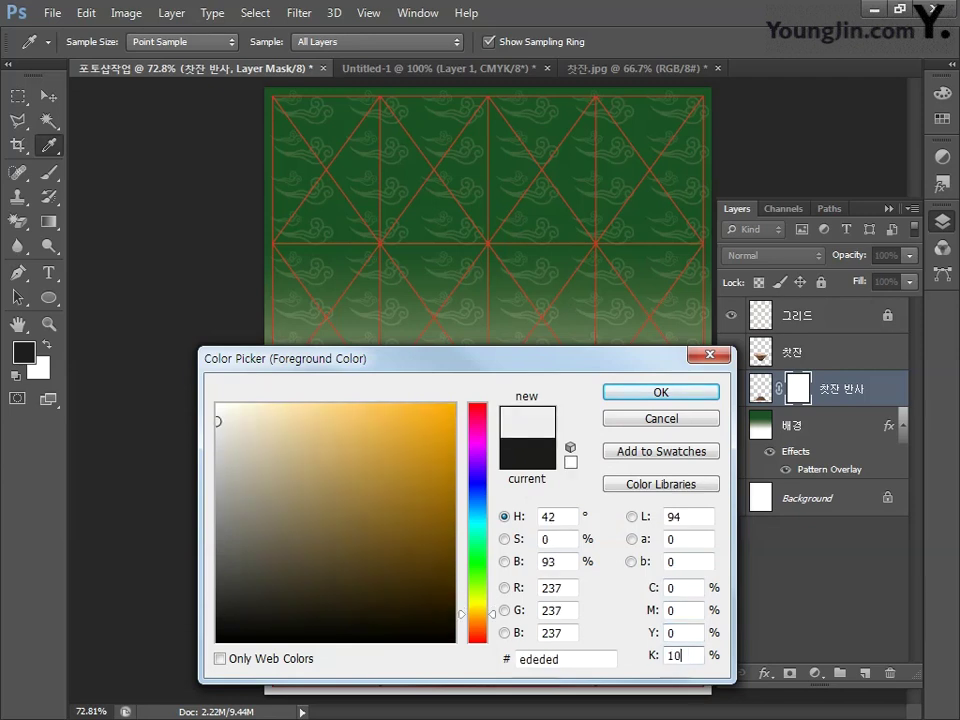
{"action": "left_click", "coordinate": [622, 398]}
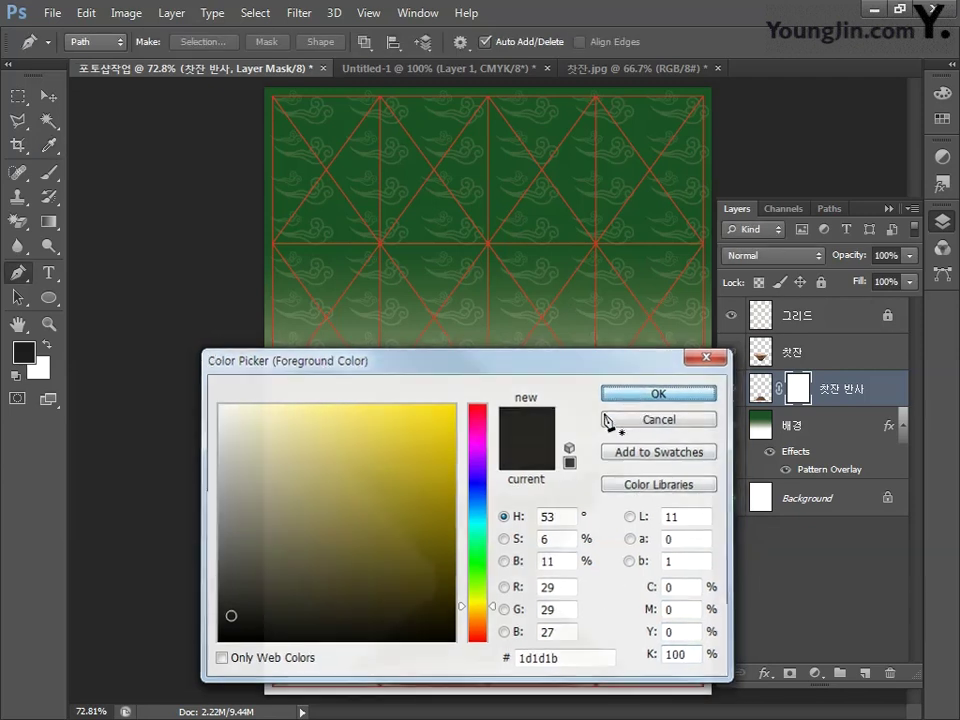
With white as the background colour, draw a linear gradient on the reflection's mask from its rim up to the bowl's base.
{"action": "left_click", "coordinate": [43, 379]}
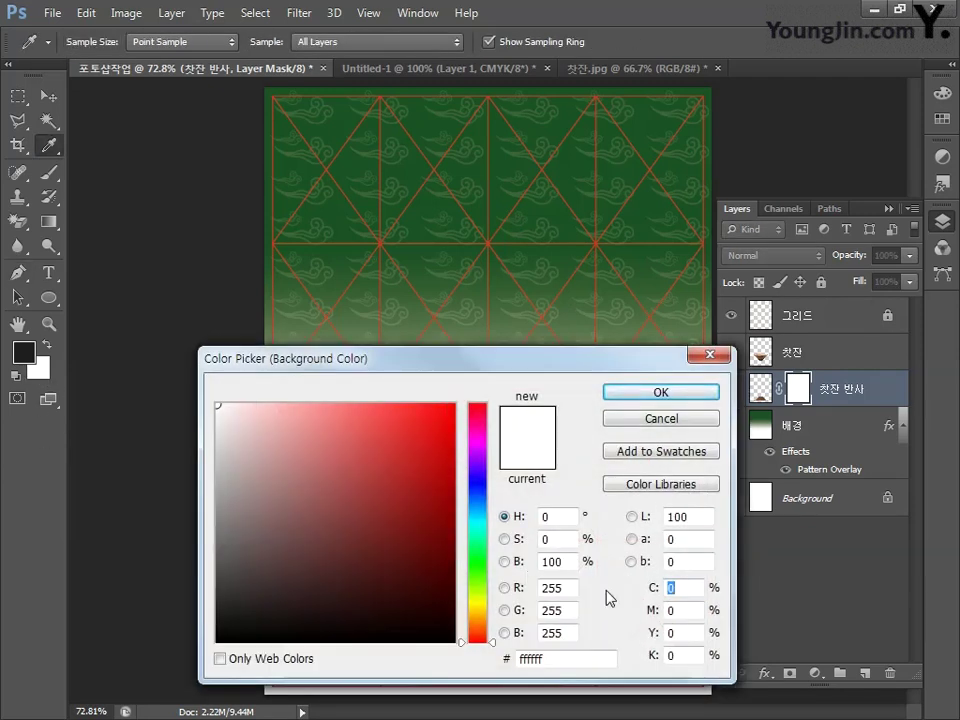
{"action": "left_click", "coordinate": [622, 396]}
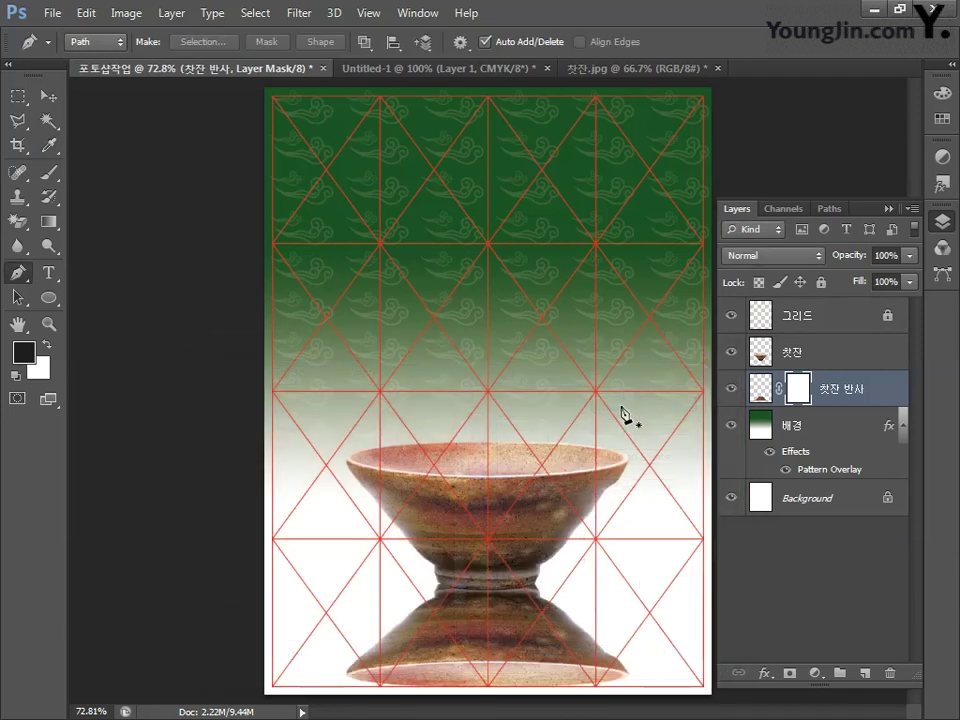
{"action": "left_click", "coordinate": [48, 221]}
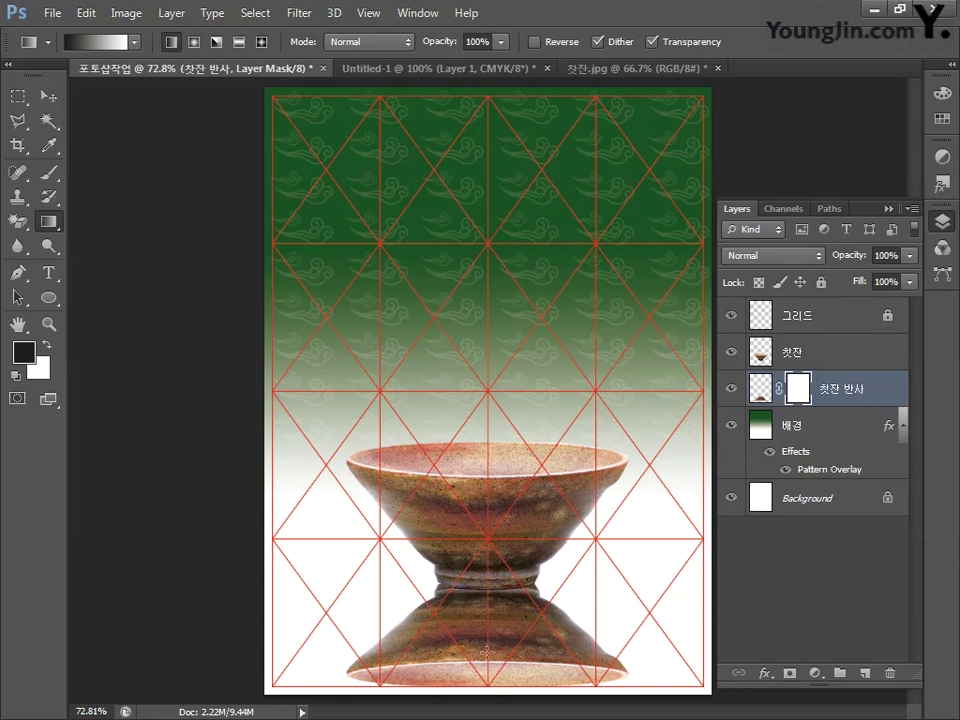
{"action": "left_click_drag", "start_coordinate": [488, 655], "coordinate": [497, 566]}
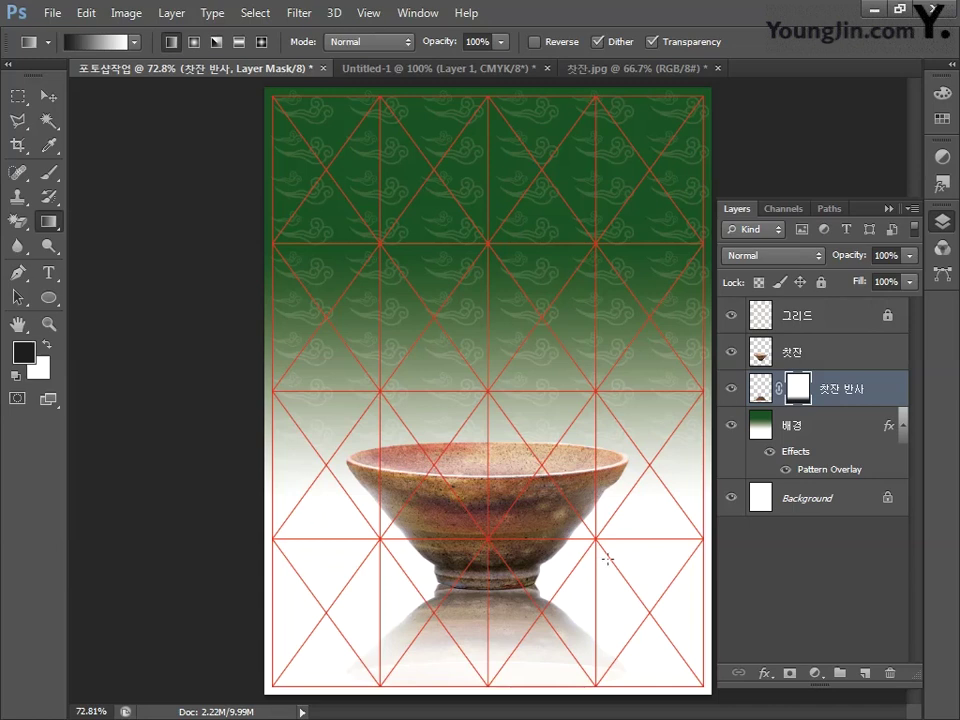
Add a Multiply drop shadow to the 찻잔 layer with 50% opacity, 2 px distance and 12 px size.
{"action": "left_click", "coordinate": [847, 358]}
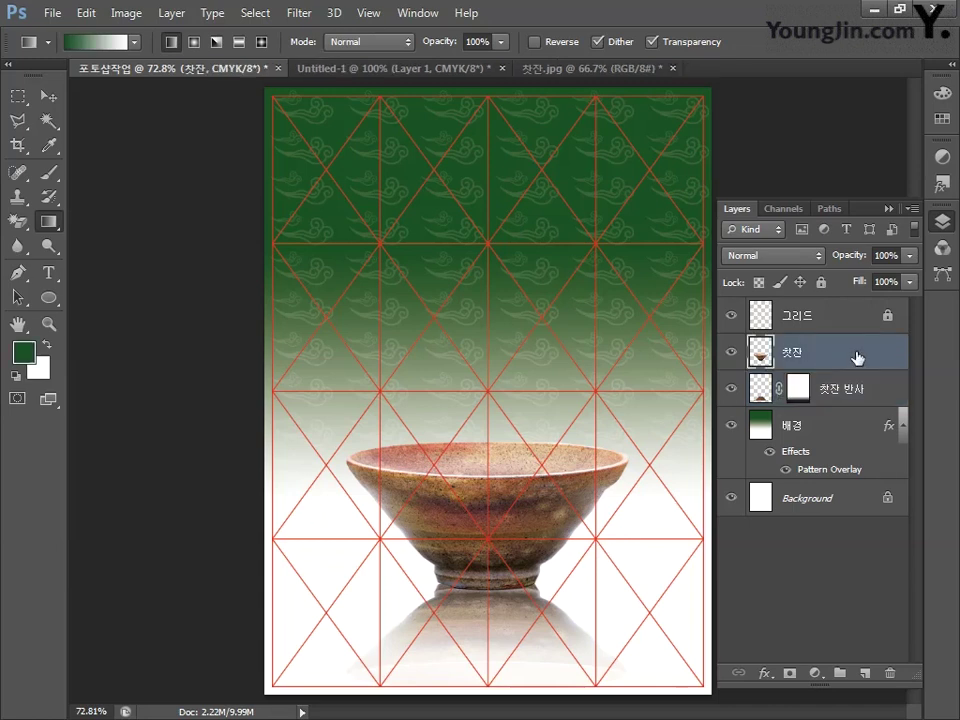
{"action": "double_click", "coordinate": [857, 358]}
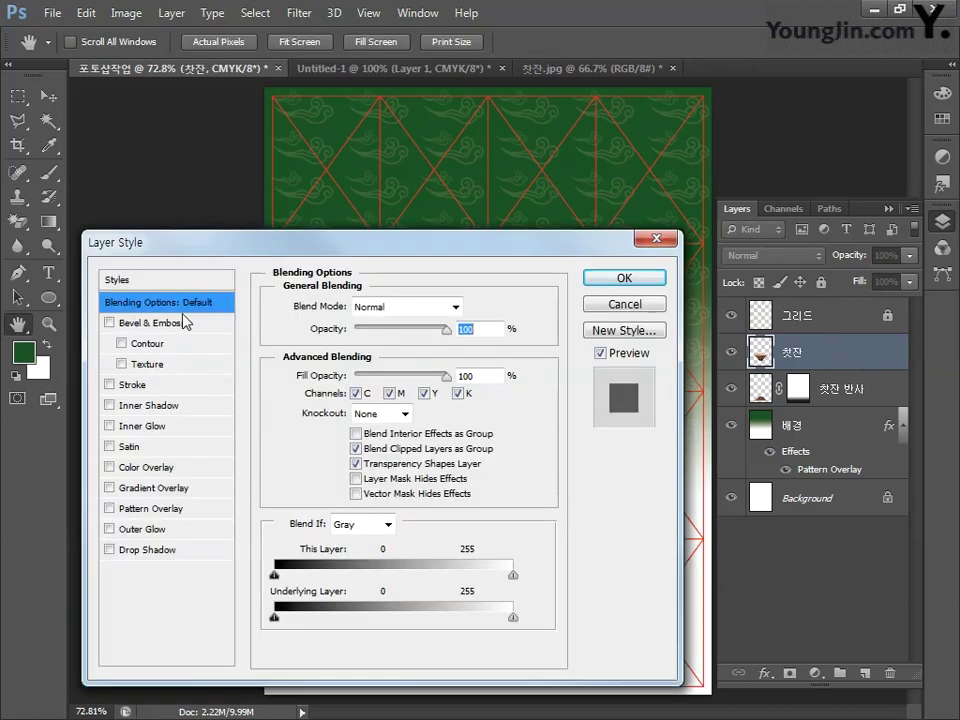
{"action": "left_click", "coordinate": [143, 552]}
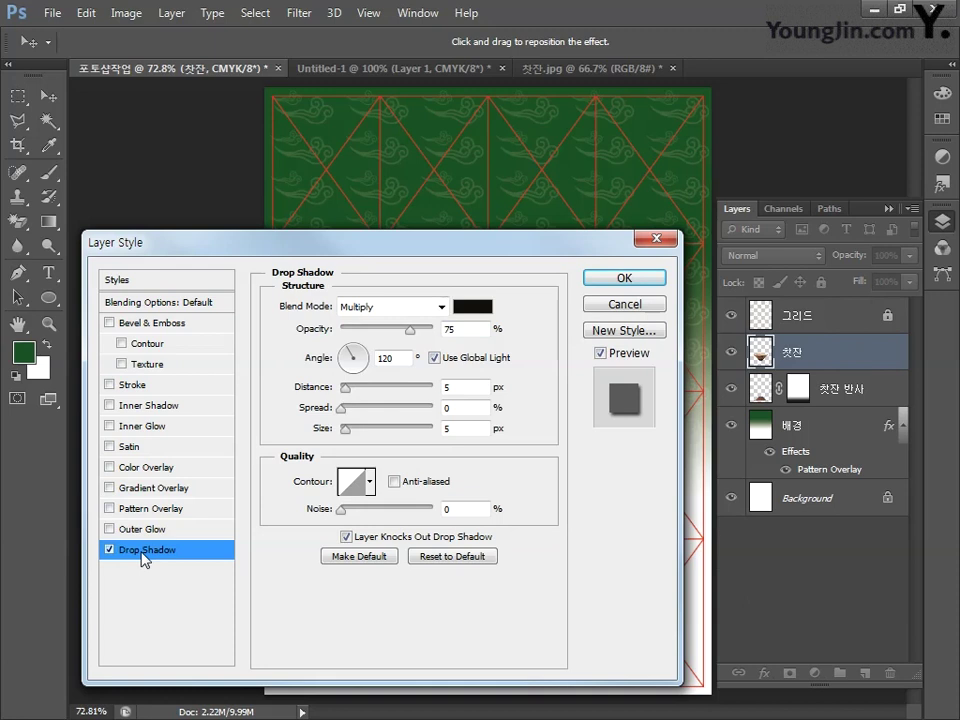
{"action": "double_click", "coordinate": [450, 328]}
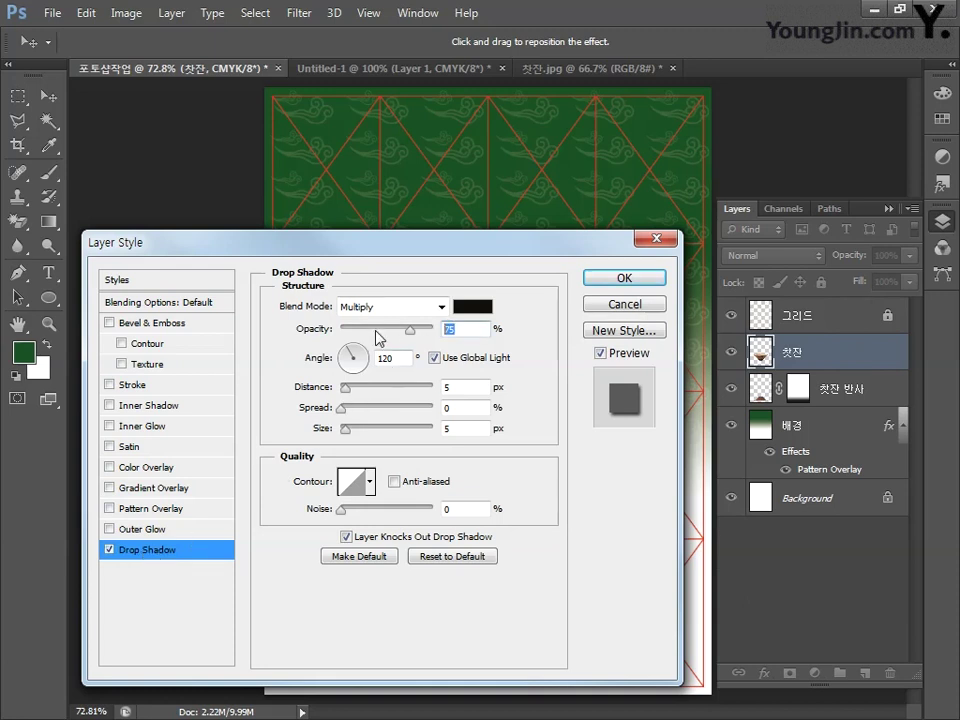
{"action": "type", "text": "50"}
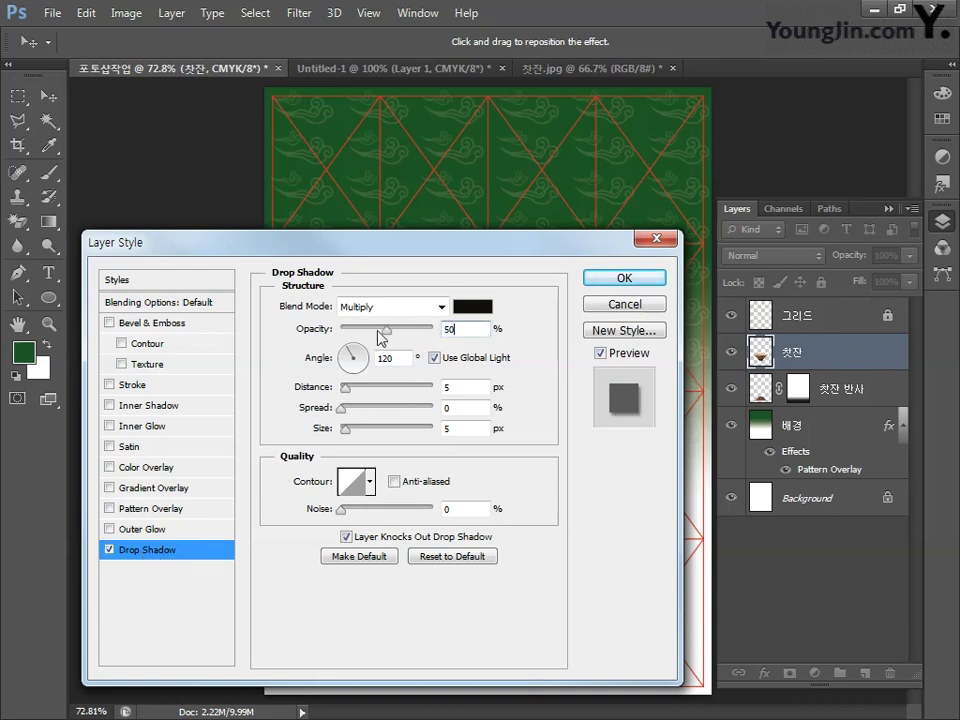
{"action": "double_click", "coordinate": [456, 387]}
{"action": "type", "text": "2"}
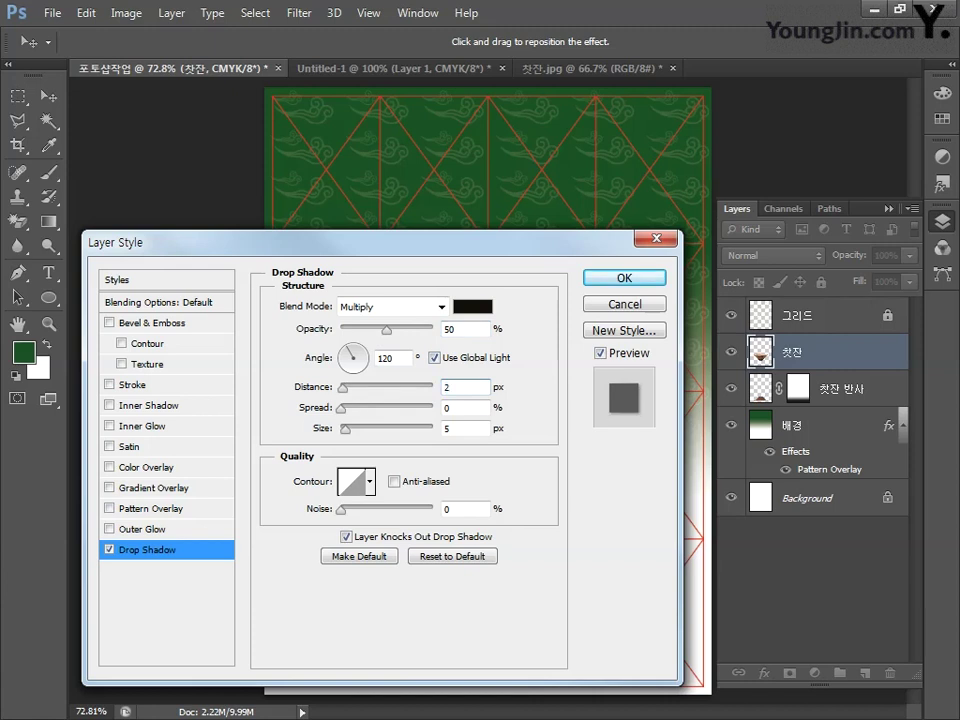
{"action": "left_click", "coordinate": [447, 408]}
{"action": "key", "text": "BackSpace"}
{"action": "type", "text": "12"}
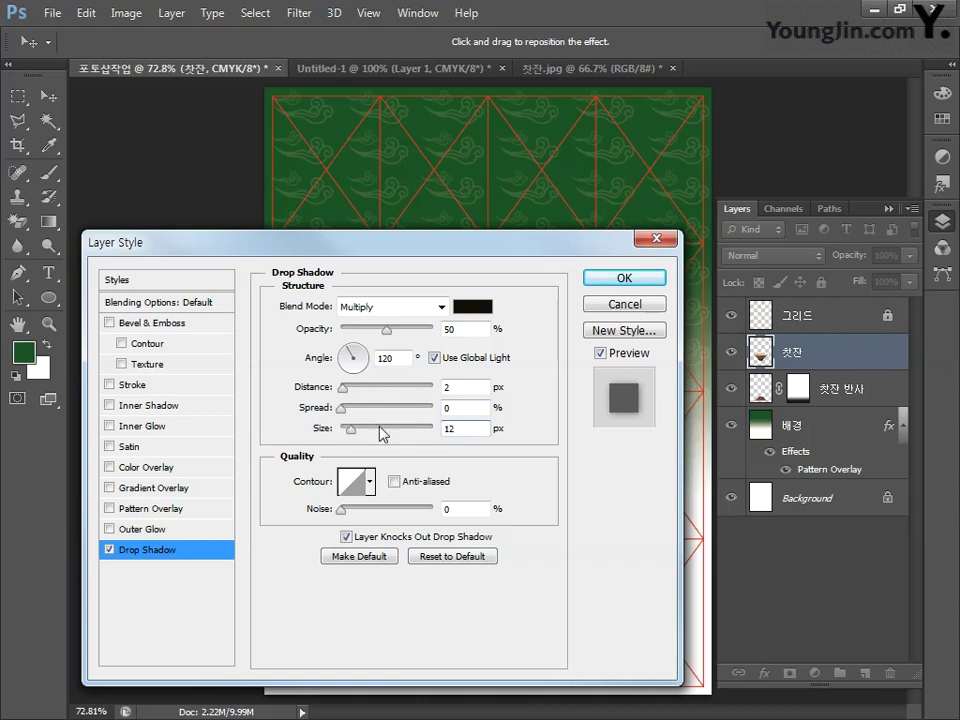
{"action": "left_click", "coordinate": [621, 278]}
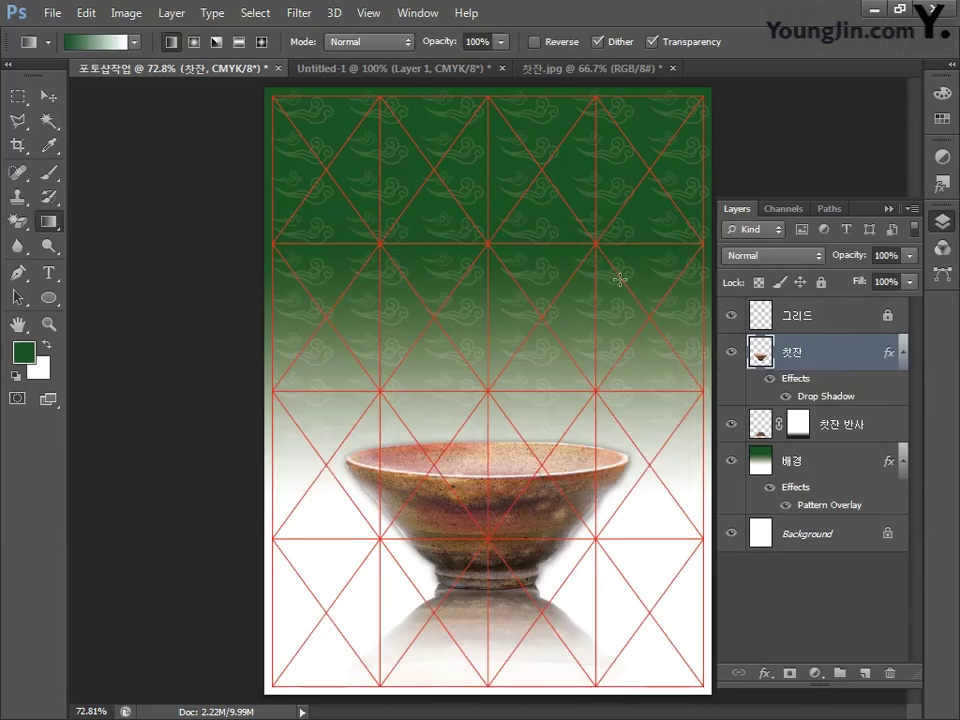
Copy the white circular traditional pattern from the Illustrator artwork and paste it into the Photoshop poster as pixels.
{"action": "key", "text": "alt+Tab"}
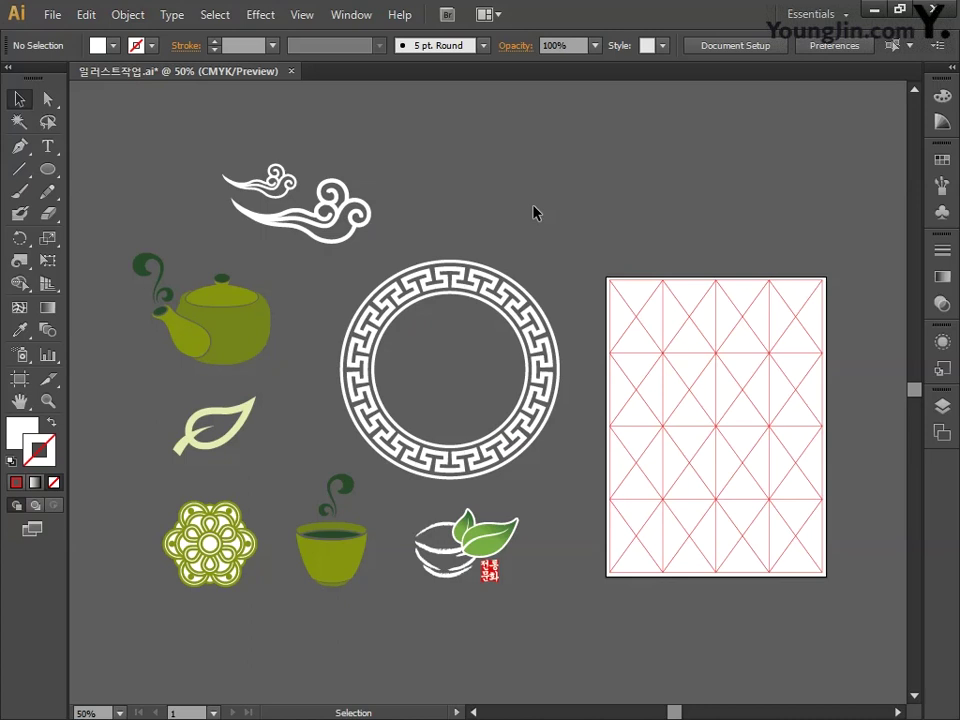
{"action": "left_click_drag", "start_coordinate": [436, 226], "coordinate": [527, 432]}
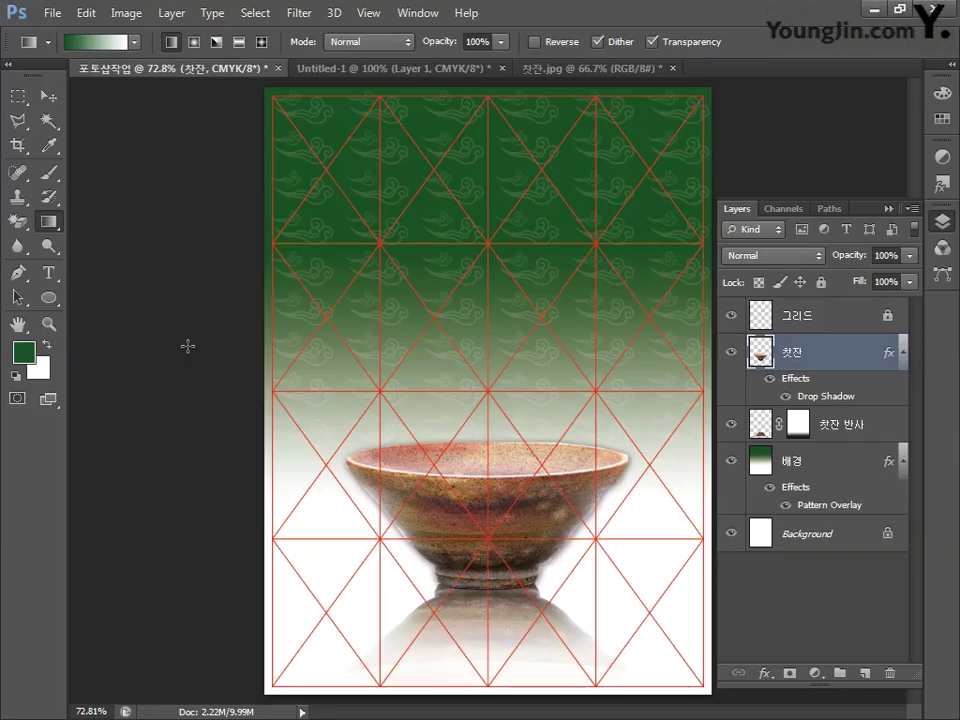
{"action": "key", "text": "ctrl+v"}
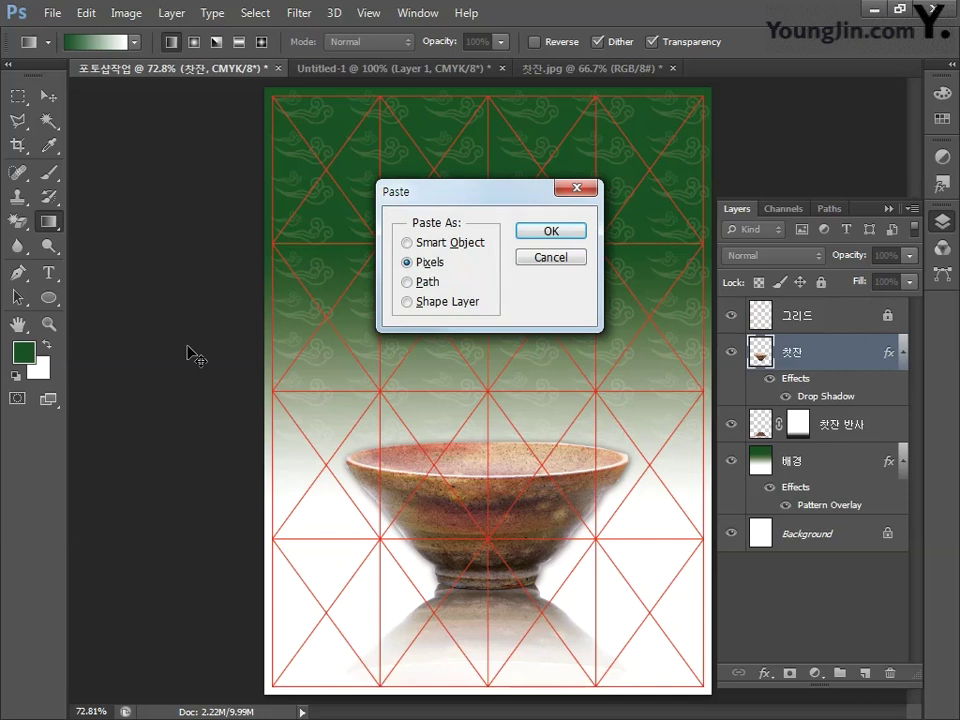
{"action": "left_click", "coordinate": [550, 231]}
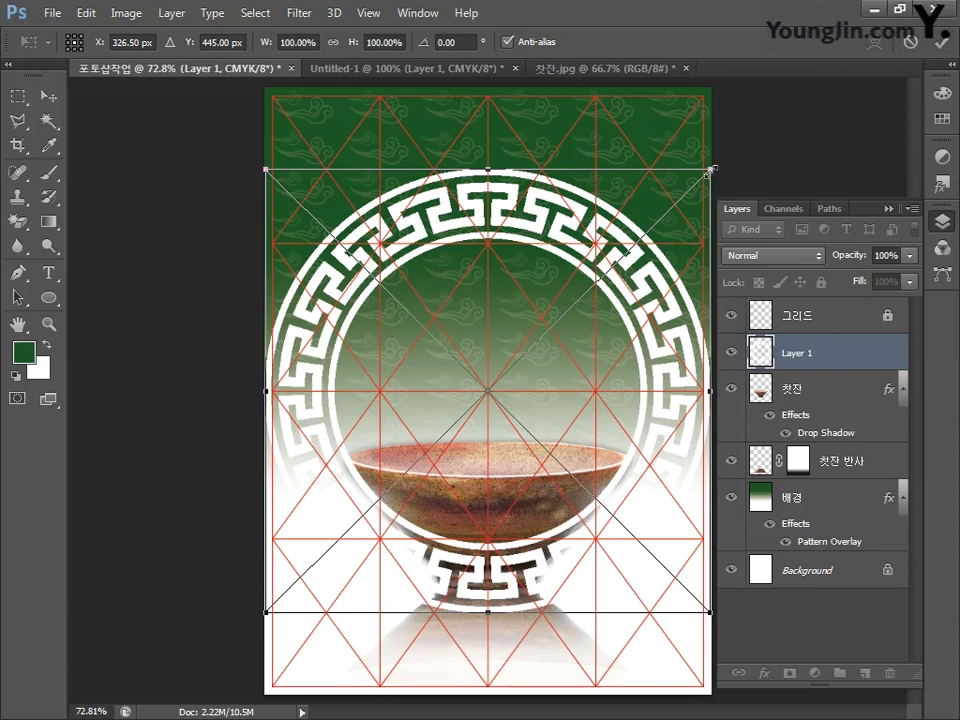
Scale the pasted circular pattern to about 97% to fit the grid width and move it up above the tea bowl.
{"action": "left_click_drag", "start_coordinate": [709, 170], "coordinate": [705, 174]}
{"action": "left_click_drag", "start_coordinate": [660, 448], "coordinate": [660, 260]}
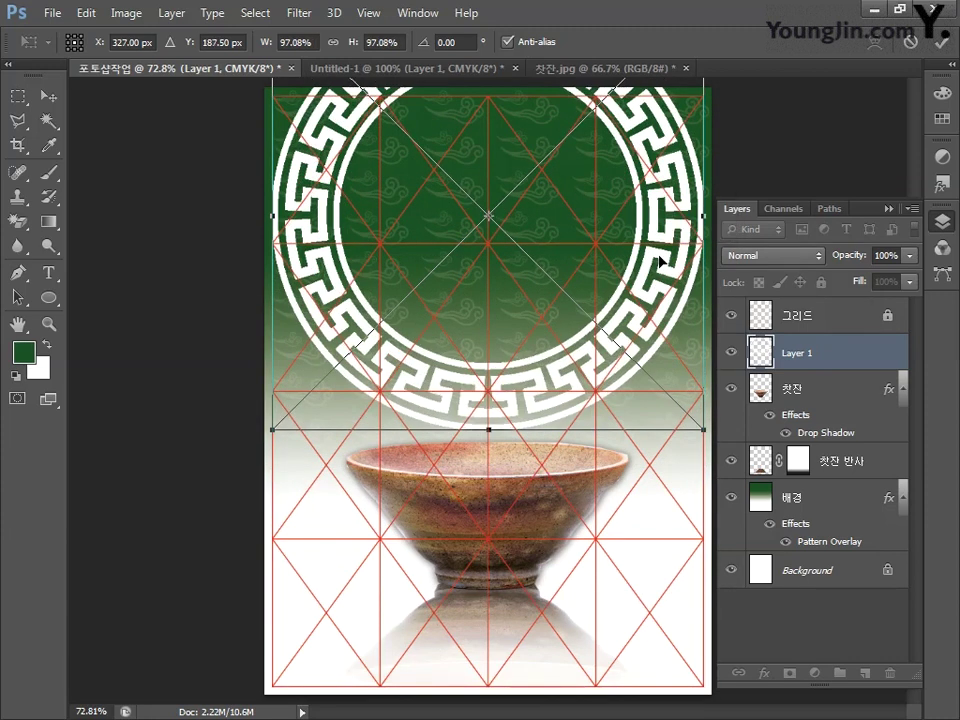
{"action": "key", "text": "Return"}
{"action": "key", "text": "g"}
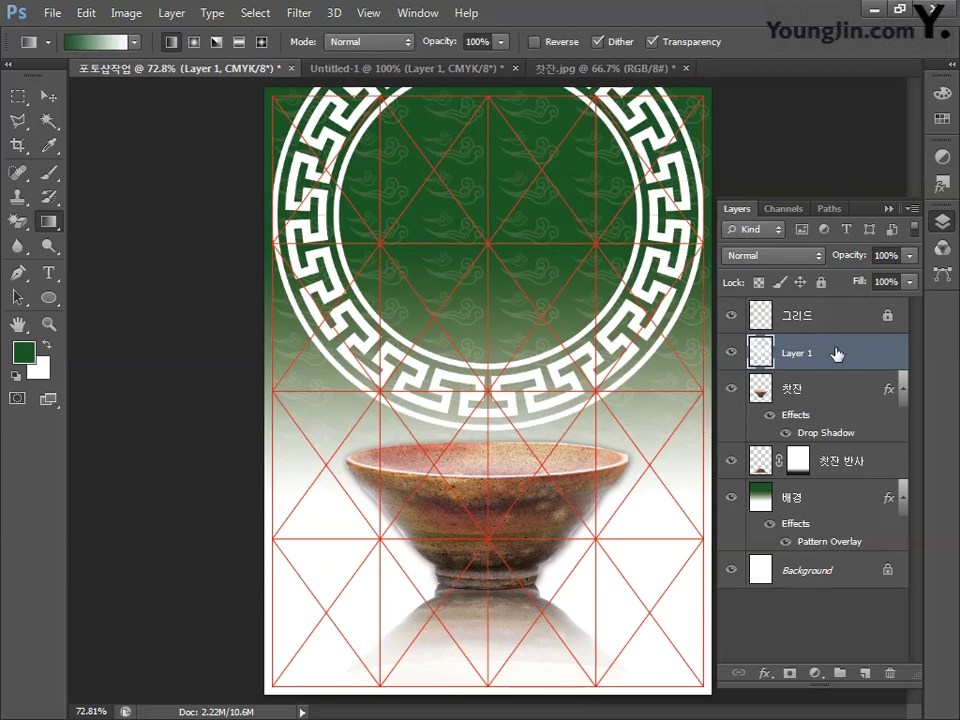
Set the circular pattern layer's opacity to 65% and rename the layer 원형 전통문양.
{"action": "left_click", "coordinate": [876, 255]}
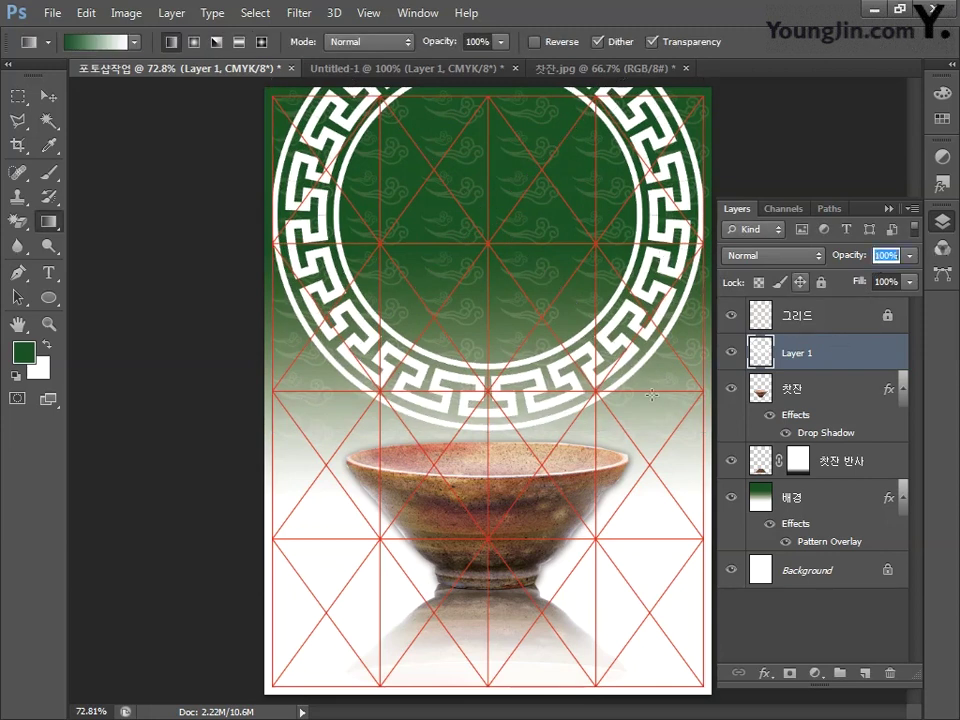
{"action": "type", "text": "65"}
{"action": "key", "text": "Return"}
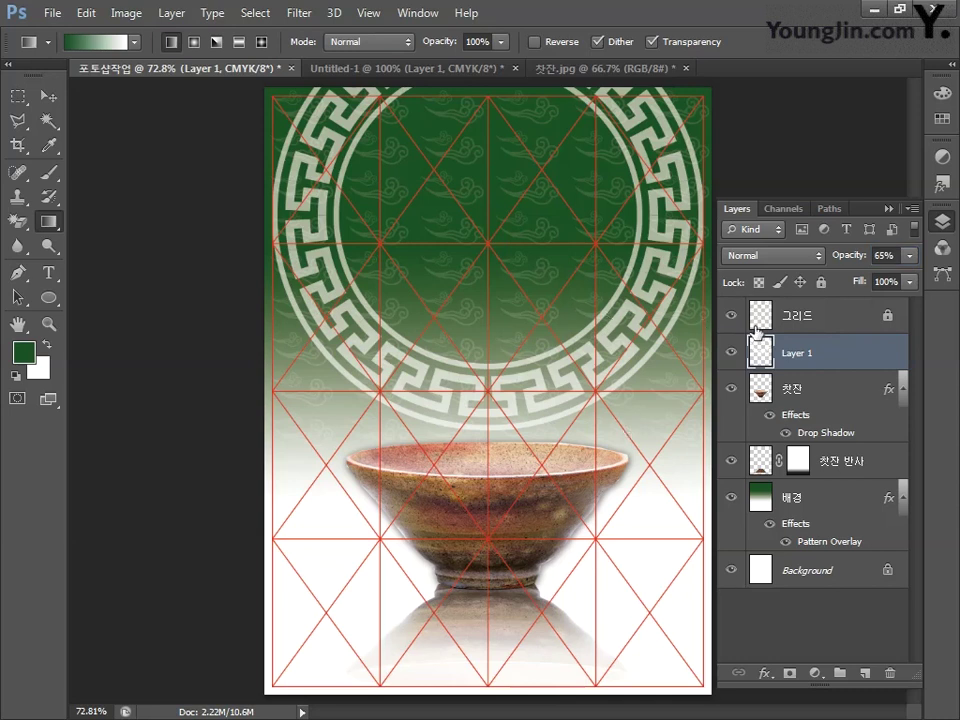
{"action": "double_click", "coordinate": [790, 355]}
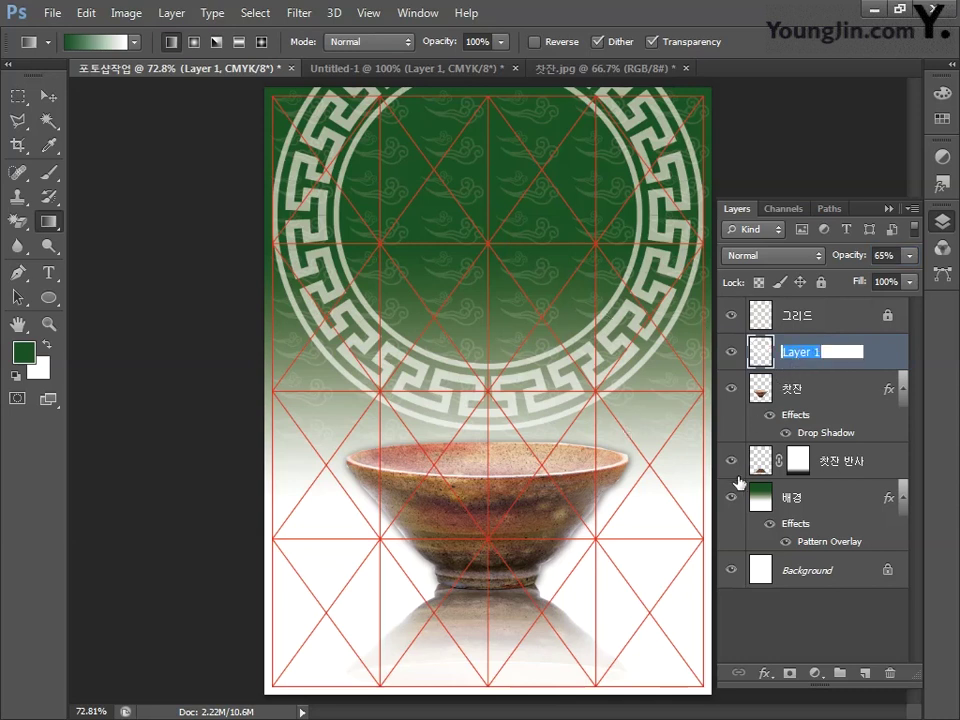
{"action": "type", "text": "ㅇ"}
{"action": "type", "text": "형 전통문"}
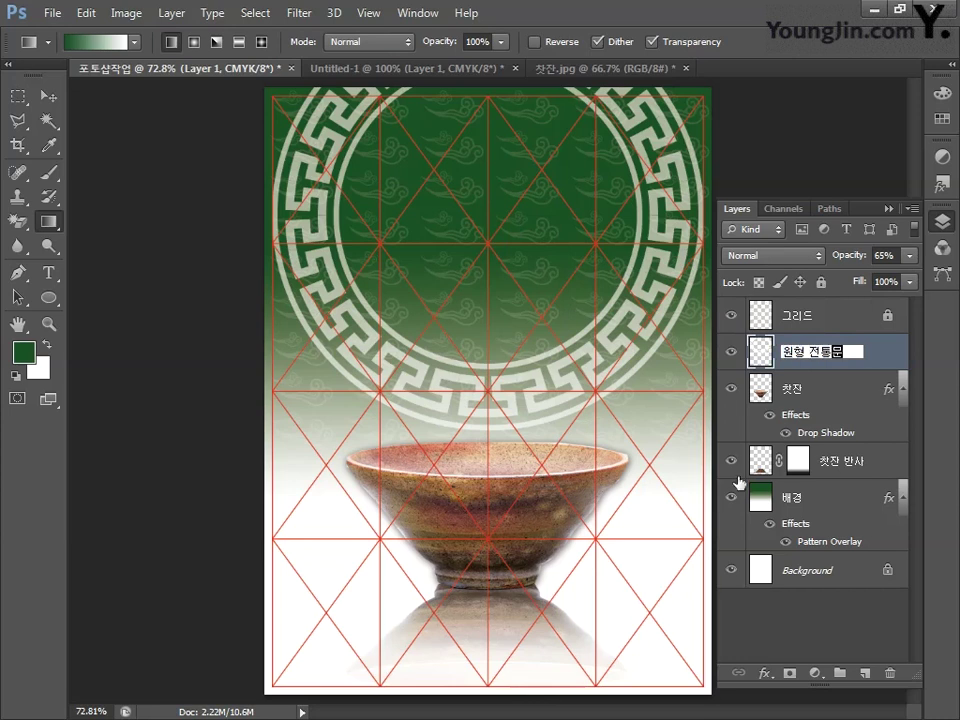
{"action": "type", "text": "양"}
{"action": "key", "text": "Return"}
Add a drop shadow to the 원형 전통문양 layer with 35% opacity, 7 px distance and 7 px size.
{"action": "double_click", "coordinate": [868, 360]}
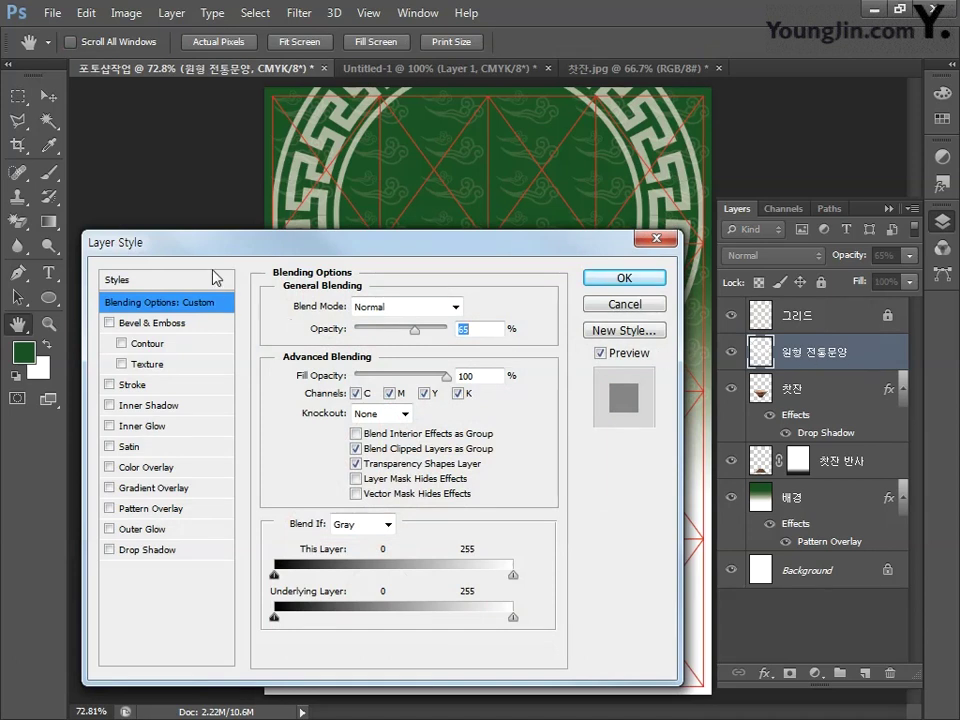
{"action": "left_click", "coordinate": [150, 551]}
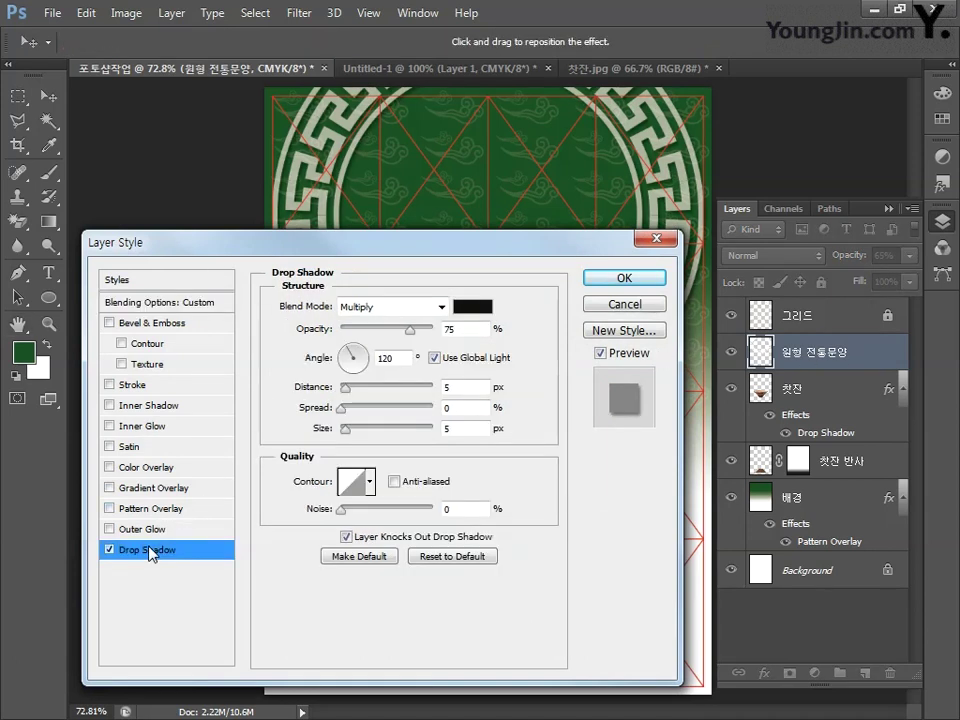
{"action": "double_click", "coordinate": [457, 328]}
{"action": "type", "text": "35"}
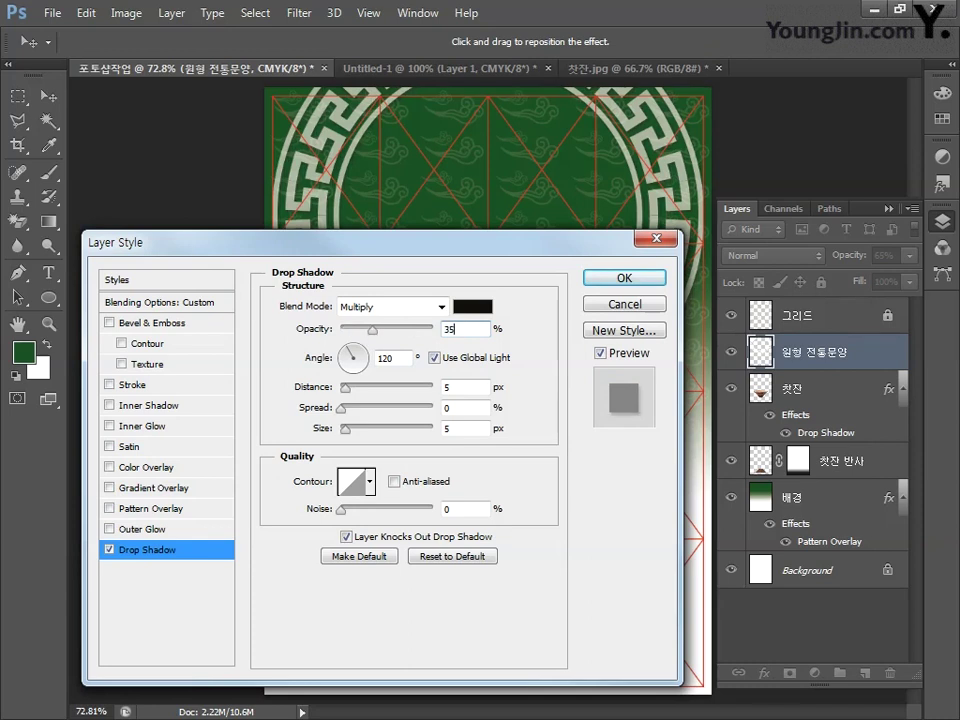
{"action": "double_click", "coordinate": [460, 387]}
{"action": "type", "text": "7"}
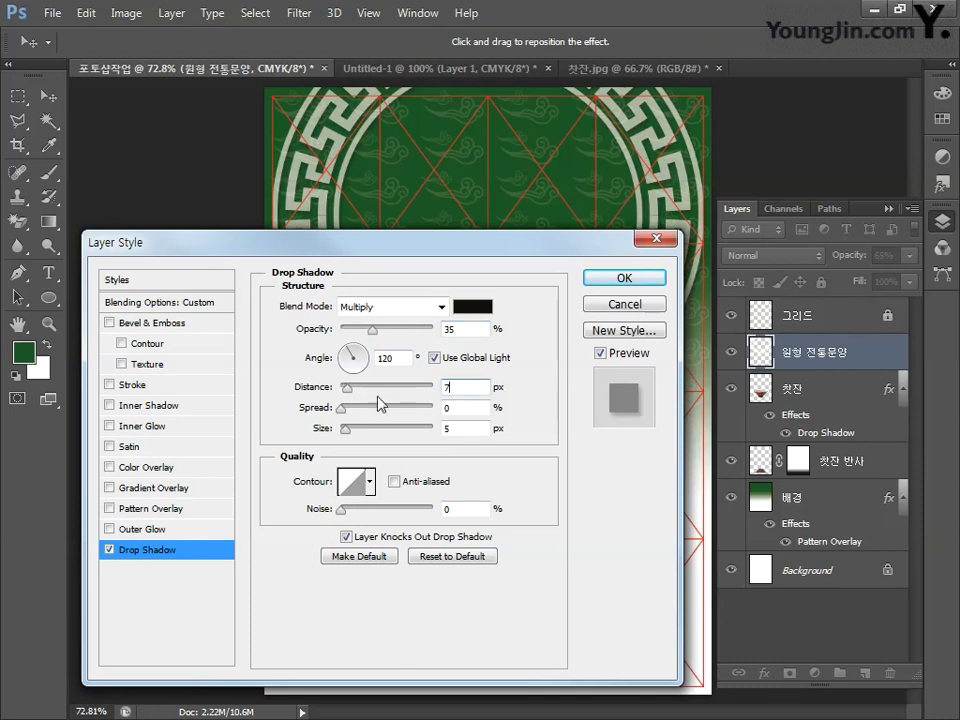
{"action": "key", "text": "Tab"}
{"action": "key", "text": "Tab"}
{"action": "type", "text": "7"}
{"action": "left_click", "coordinate": [612, 278]}
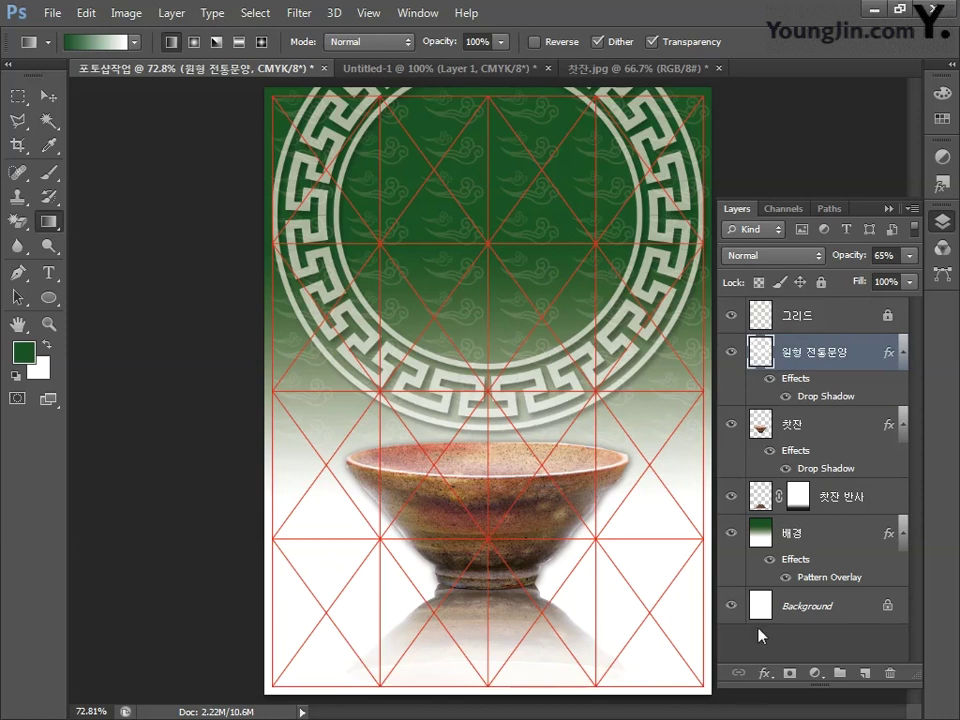
Add a layer mask to the 원형 전통문양 layer and draw a black-to-white gradient from the ring's lowest edge up into its interior.
{"action": "left_click", "coordinate": [790, 673]}
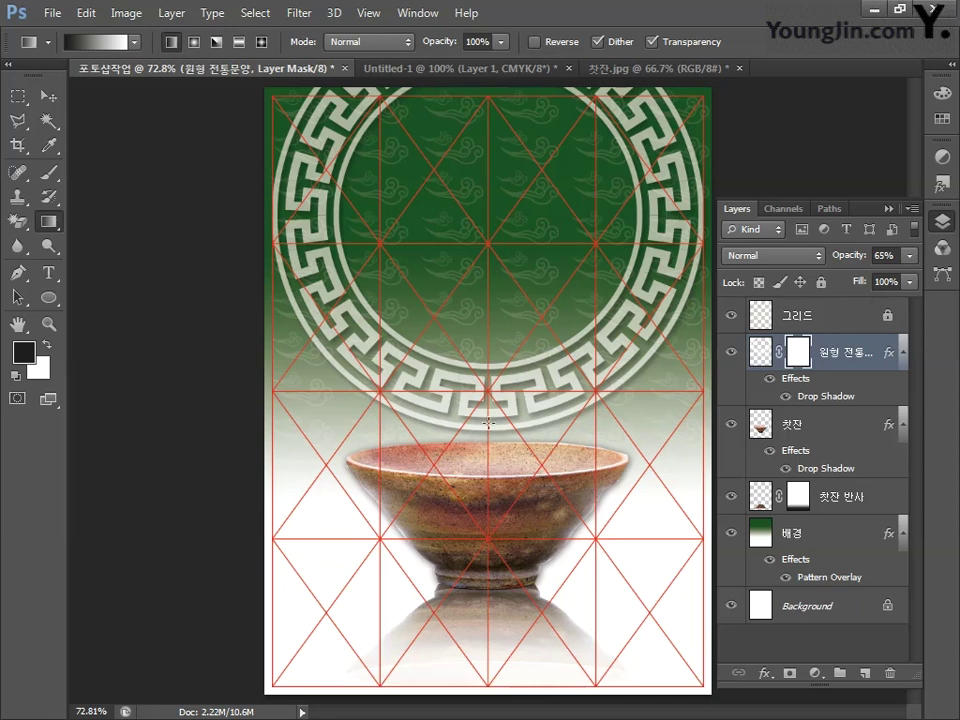
{"action": "left_click_drag", "start_coordinate": [488, 430], "coordinate": [491, 294]}
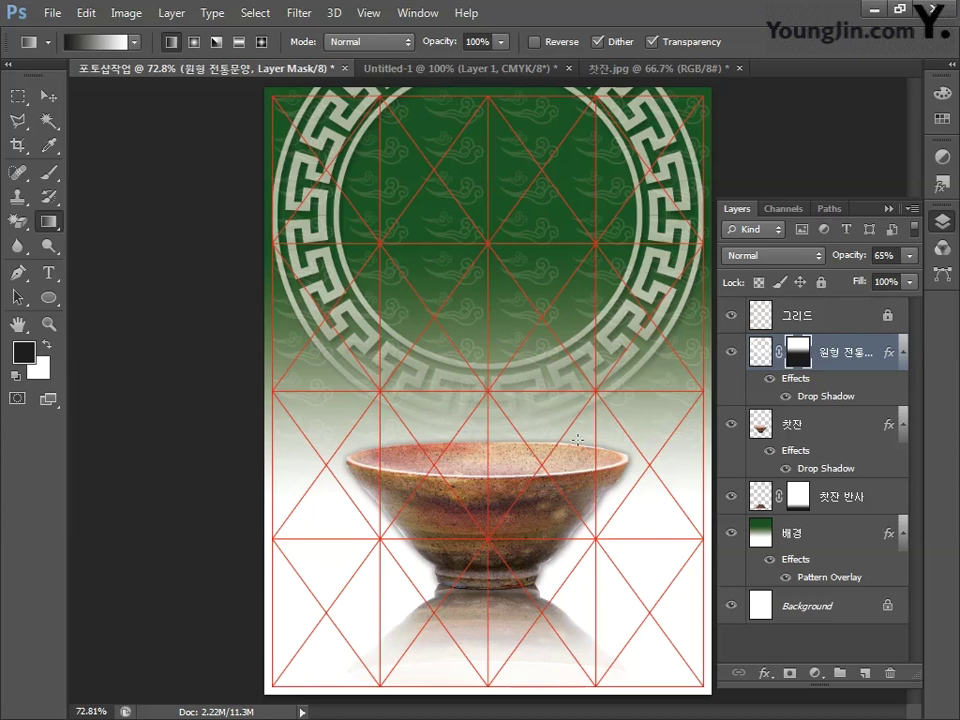
Copy the bowl-and-leaf 전통문화 symbol from the Illustrator artwork and paste it into the Photoshop poster as pixels.
{"action": "key", "text": "alt+Tab"}
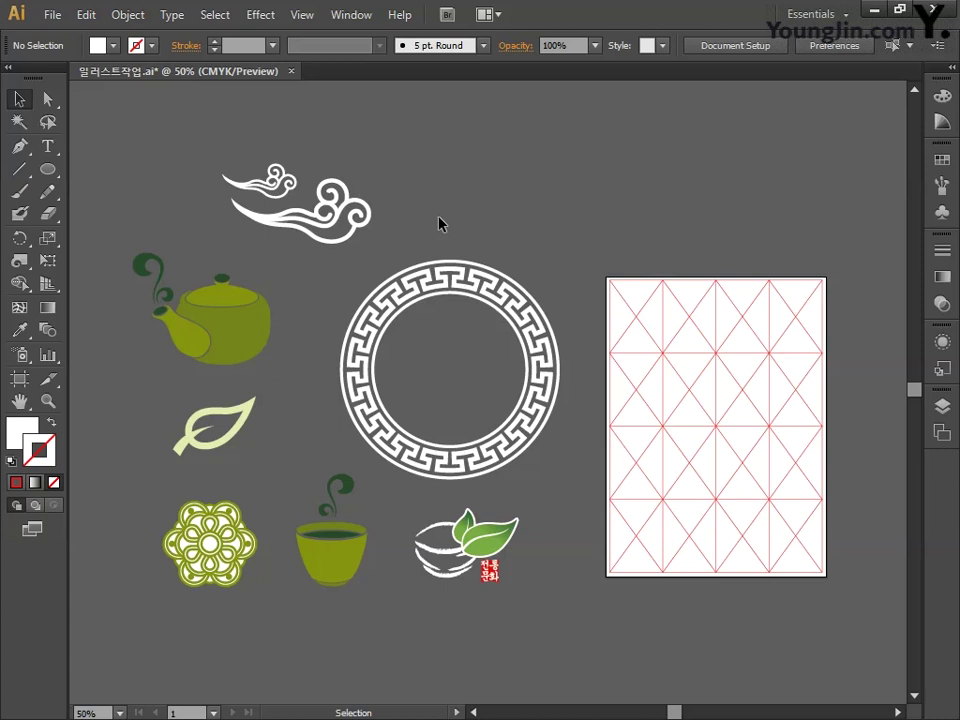
{"action": "left_click_drag", "start_coordinate": [526, 632], "coordinate": [400, 505]}
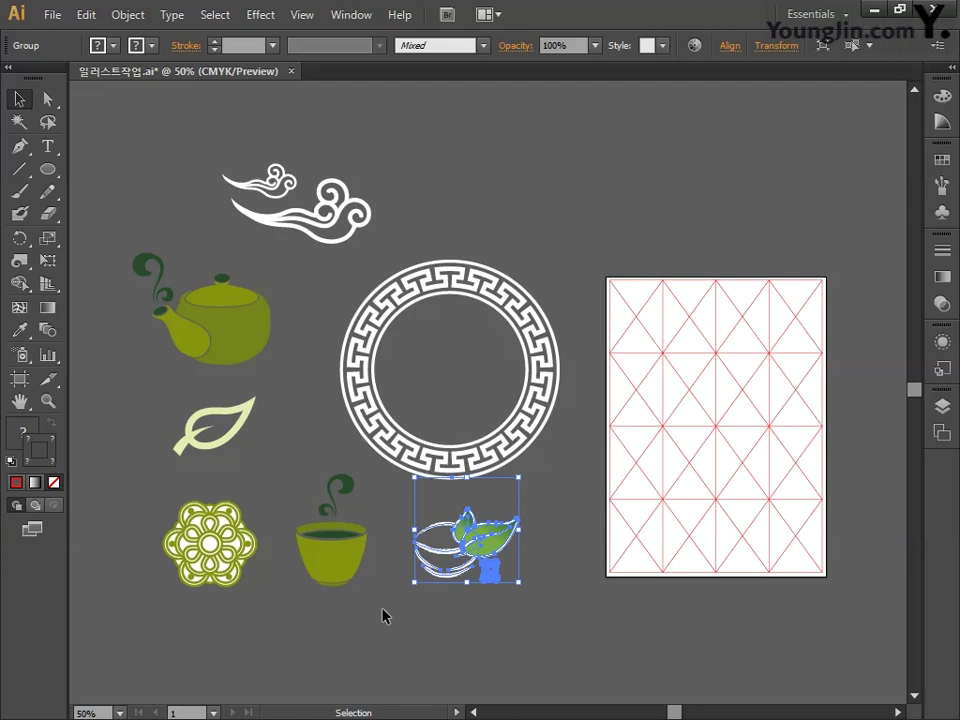
{"action": "key", "text": "a"}
{"action": "key", "text": "v"}
{"action": "key", "text": "alt+Tab"}
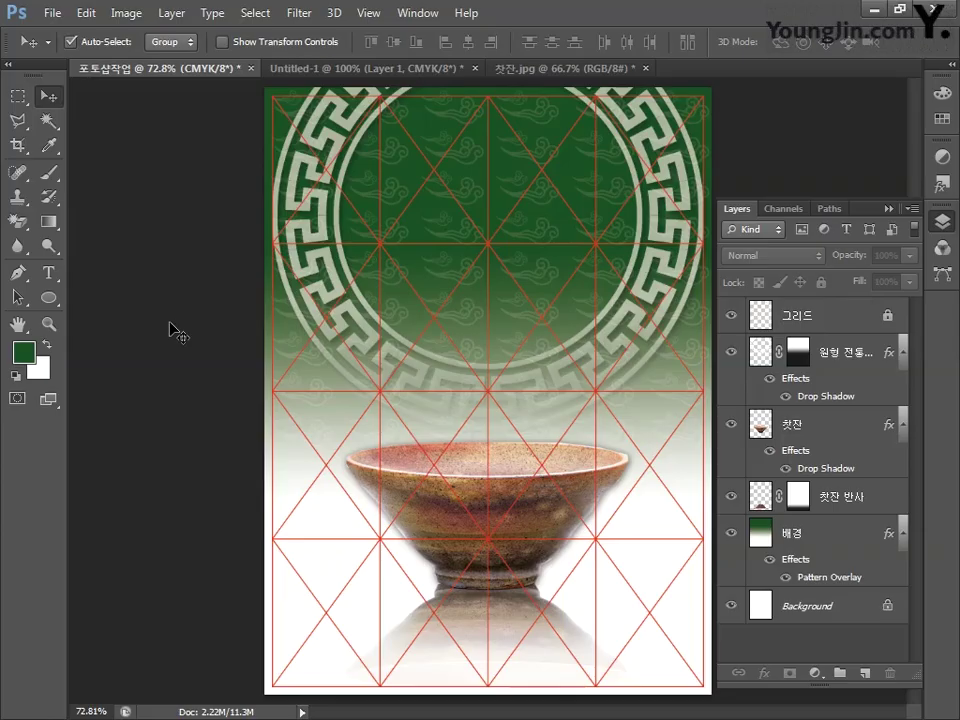
{"action": "key", "text": "ctrl+v"}
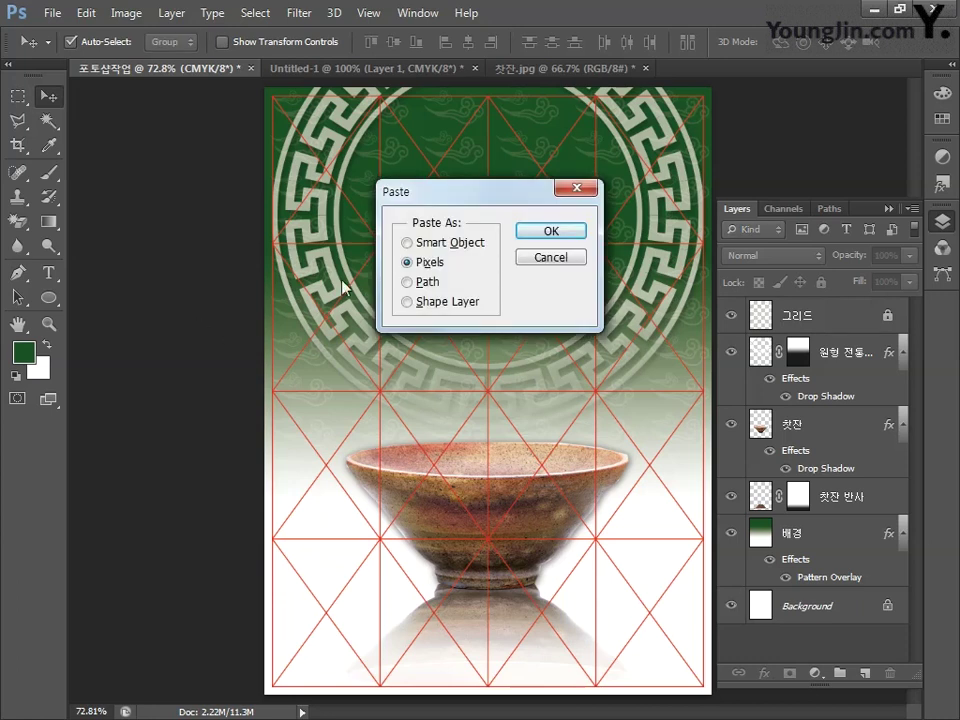
{"action": "left_click", "coordinate": [548, 233]}
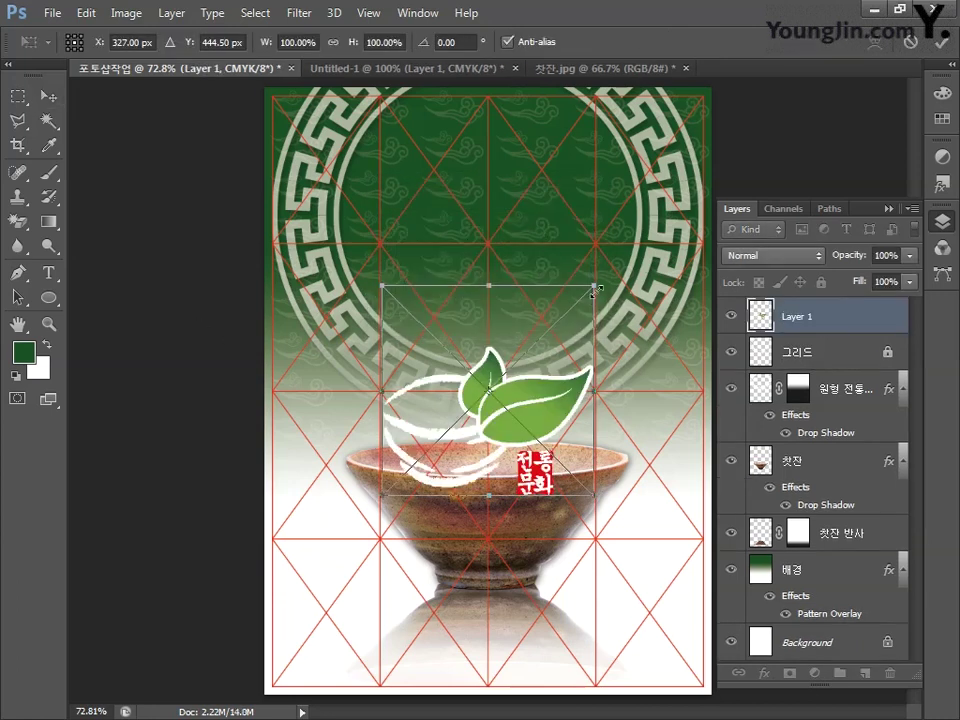
Scale down the pasted symbol and centre it horizontally in the upper part of the circular pattern.
{"action": "left_click_drag", "start_coordinate": [594, 290], "coordinate": [559, 321]}
{"action": "left_click_drag", "start_coordinate": [524, 407], "coordinate": [524, 174]}
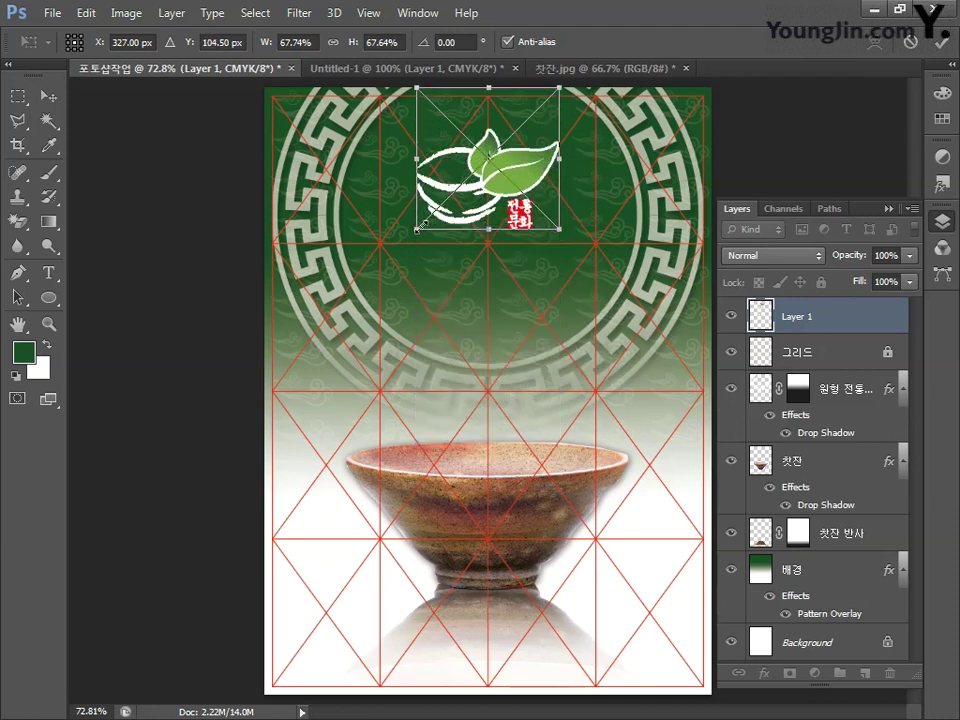
{"action": "left_click_drag", "start_coordinate": [421, 226], "coordinate": [432, 220]}
{"action": "key", "text": "Return"}
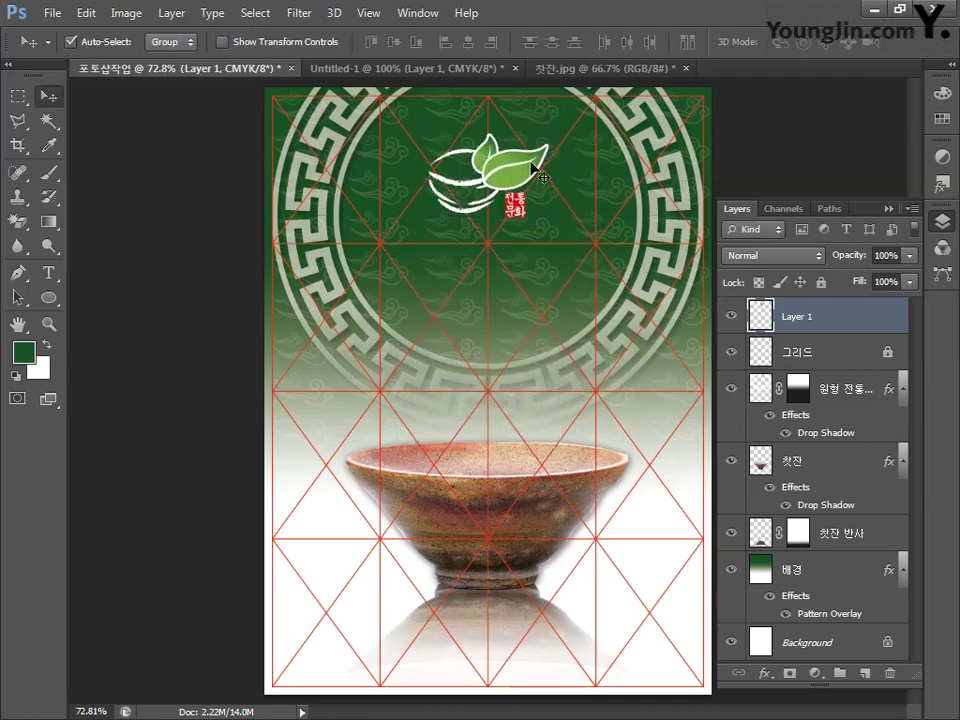
Rename the symbol layer 심벌마크 and move it directly below the 그리드 layer.
{"action": "double_click", "coordinate": [796, 316]}
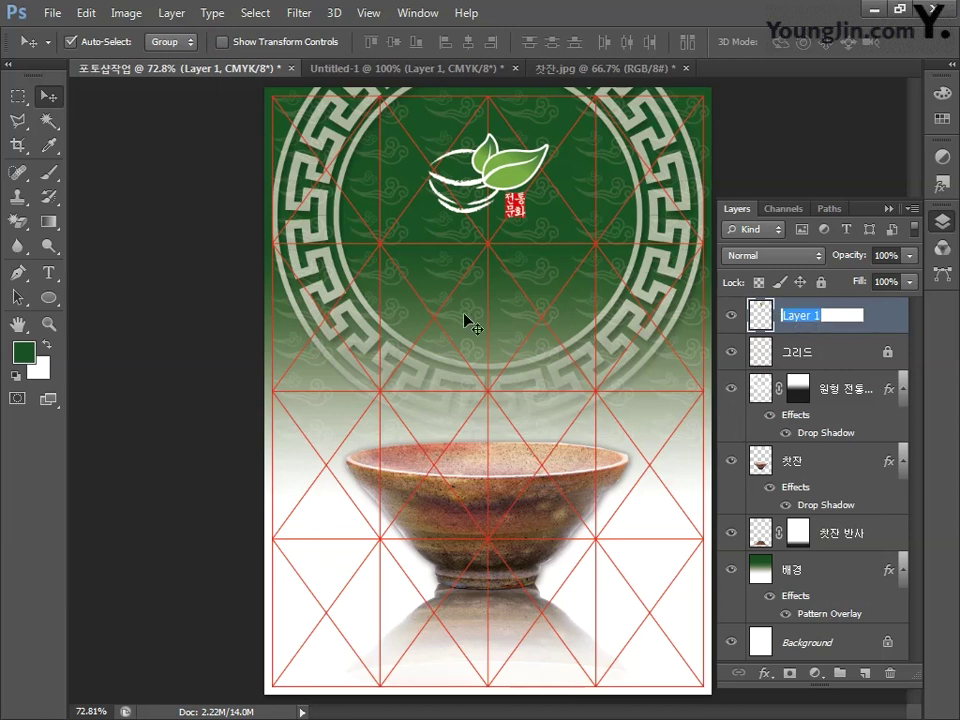
{"action": "type", "text": "심벌마크"}
{"action": "key", "text": "Return"}
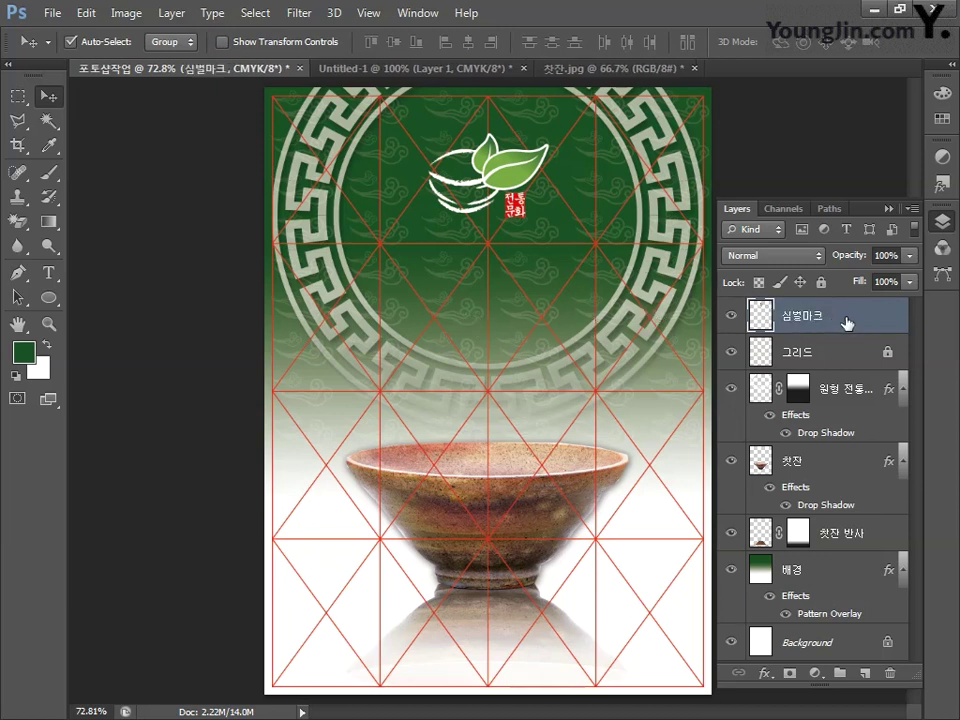
{"action": "left_click_drag", "start_coordinate": [851, 321], "coordinate": [843, 371]}
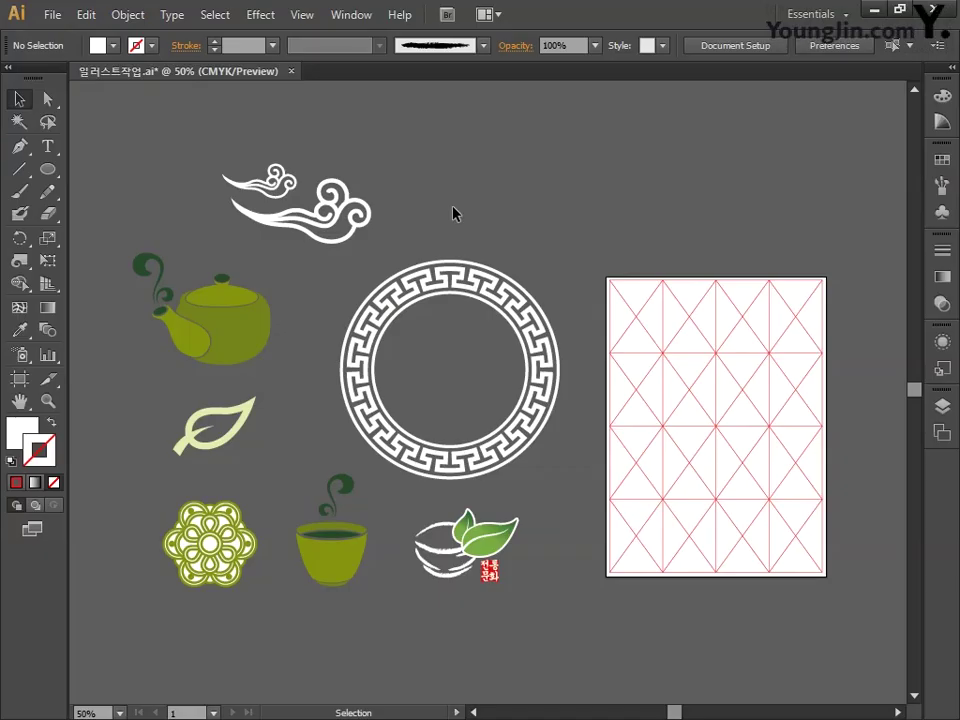
Copy the green flower-shaped ornament from the Illustrator artwork and paste it into the Photoshop poster as pixels.
{"action": "left_click_drag", "start_coordinate": [139, 505], "coordinate": [270, 605]}
{"action": "key", "text": "ctrl"}
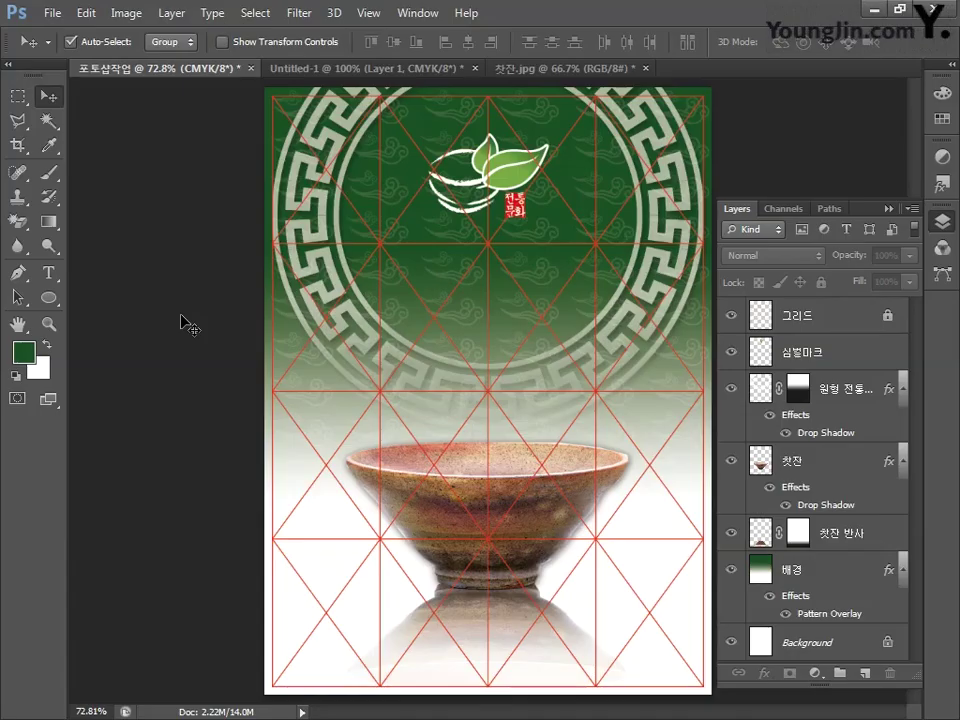
{"action": "key", "text": "ctrl+v"}
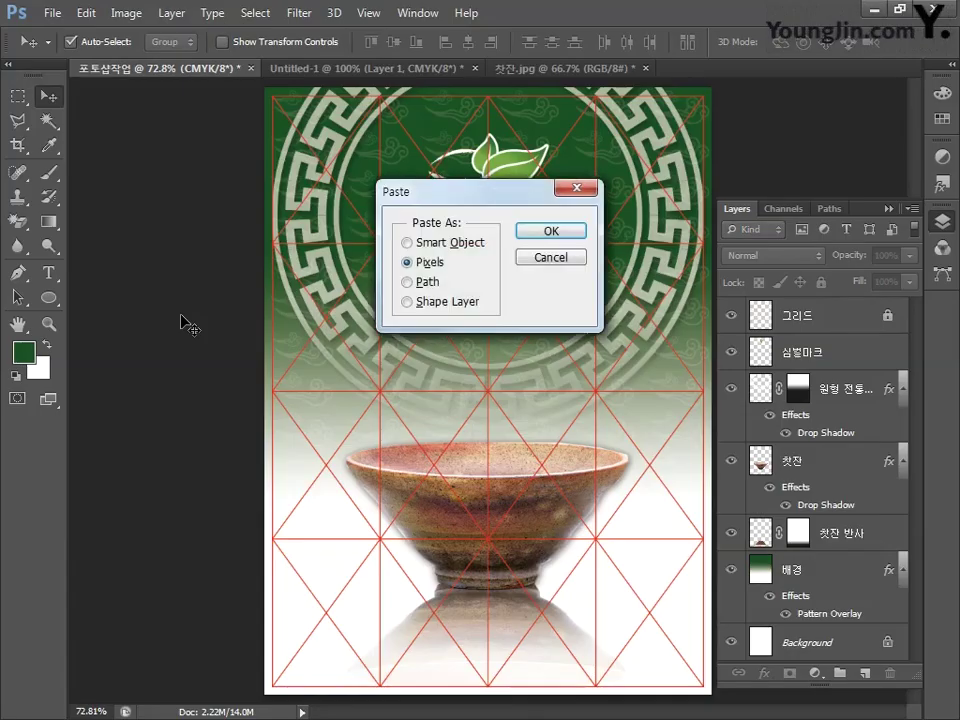
{"action": "left_click", "coordinate": [551, 231]}
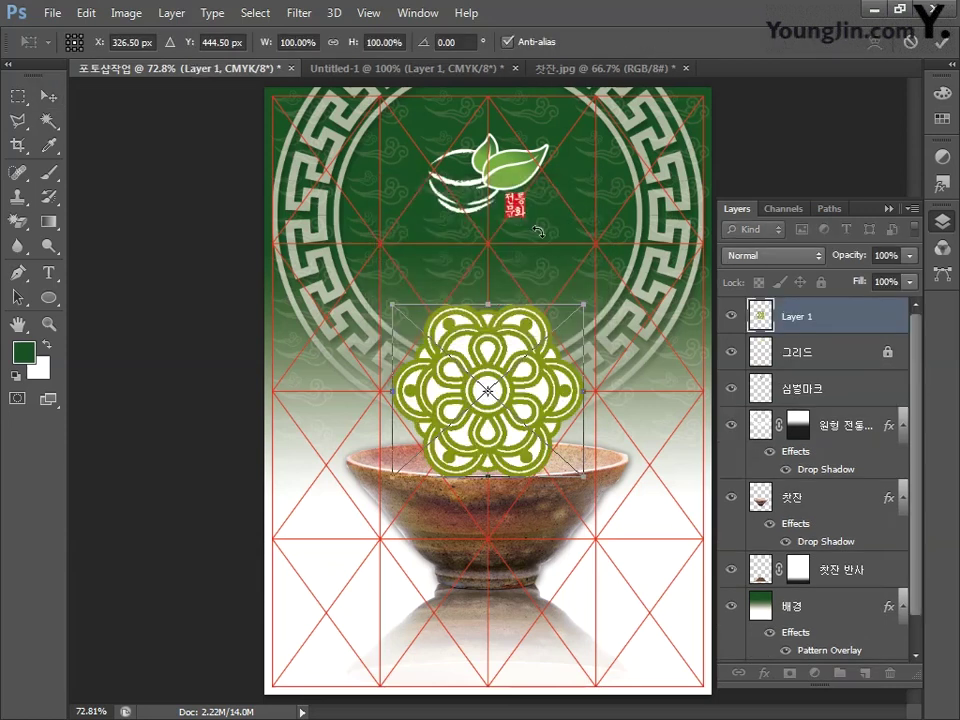
Scale the pasted flower ornament down to a small emblem and place it over the bowl's reflection, just left of the poster's vertical centre line.
{"action": "left_click_drag", "start_coordinate": [583, 304], "coordinate": [449, 665]}
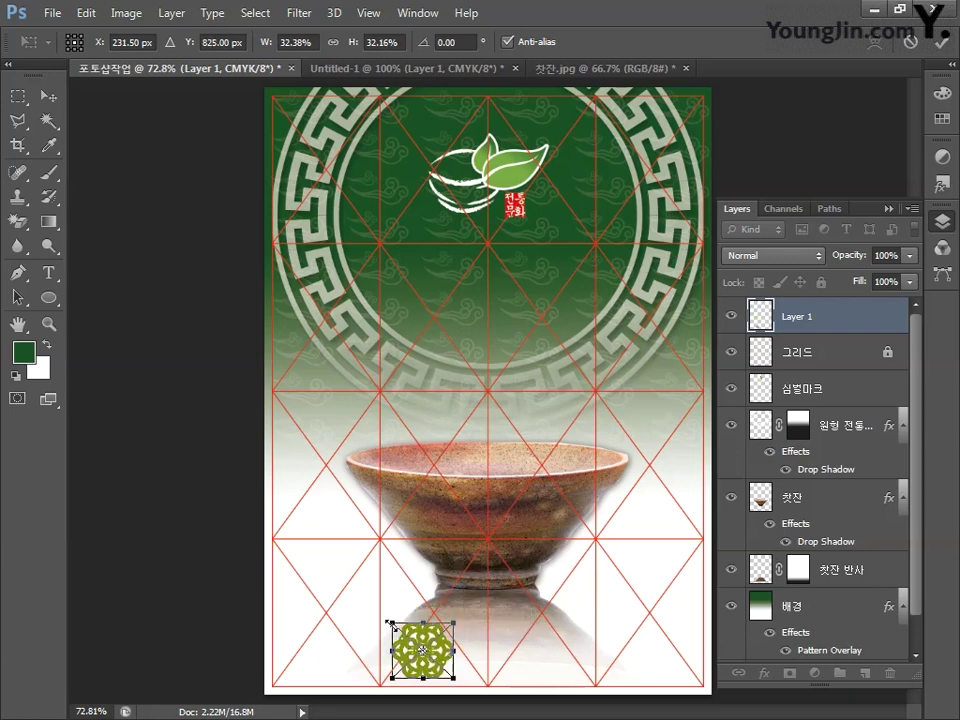
{"action": "left_click_drag", "start_coordinate": [392, 623], "coordinate": [405, 627]}
{"action": "left_click_drag", "start_coordinate": [456, 672], "coordinate": [451, 655]}
{"action": "key", "text": "Return"}
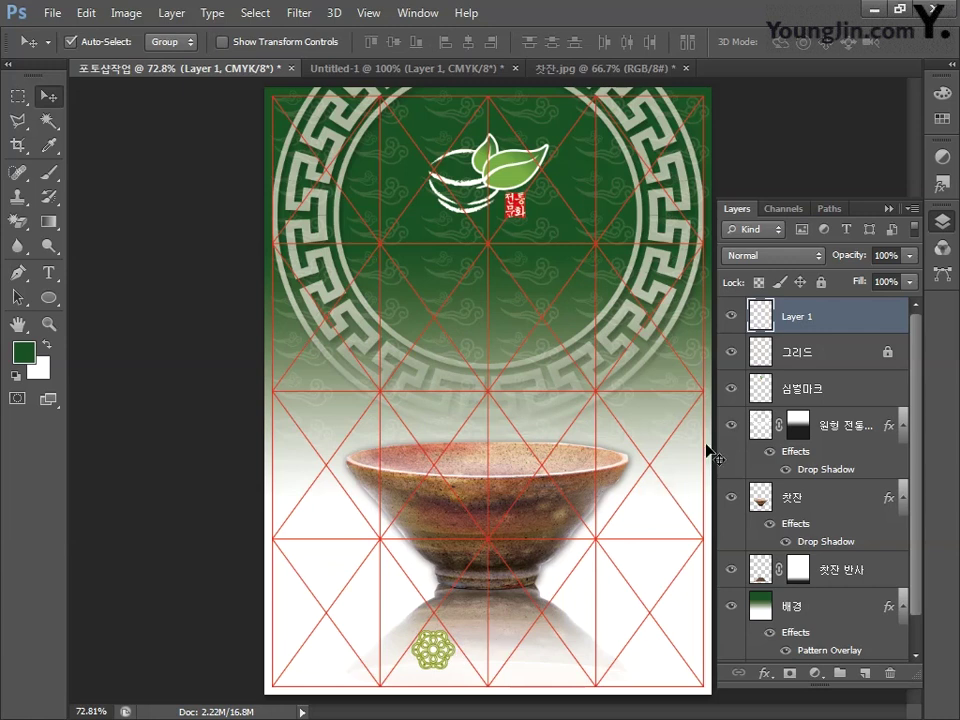
Rename the flower ornament's layer 심볼 and move it directly below the 그리드 layer.
{"action": "double_click", "coordinate": [806, 318]}
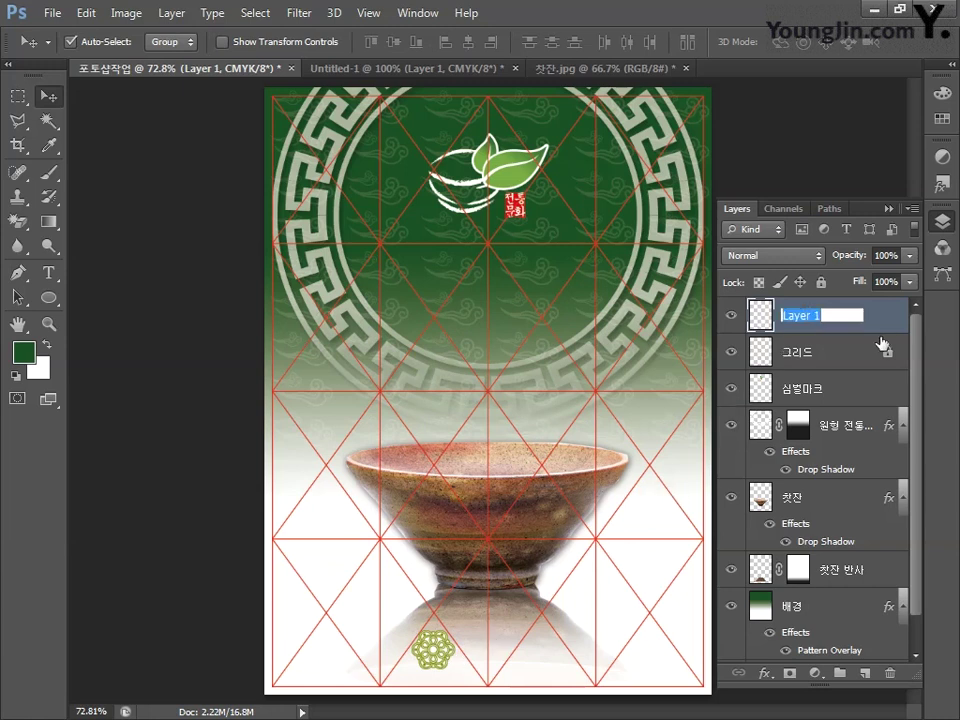
{"action": "type", "text": "심볼"}
{"action": "key", "text": "Return"}
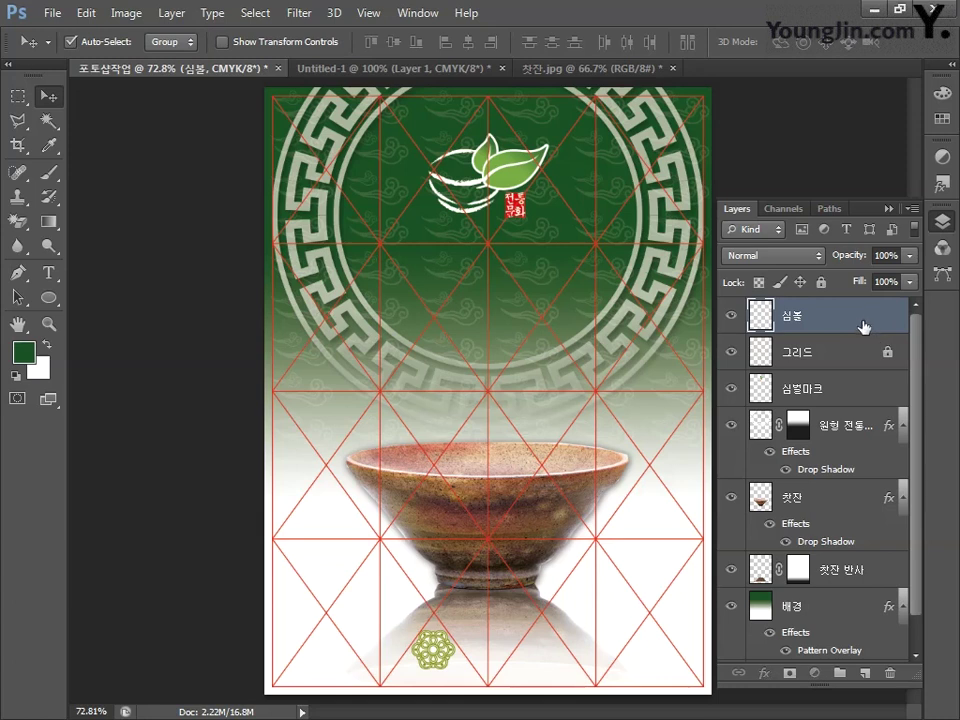
{"action": "left_click_drag", "start_coordinate": [864, 326], "coordinate": [862, 374]}
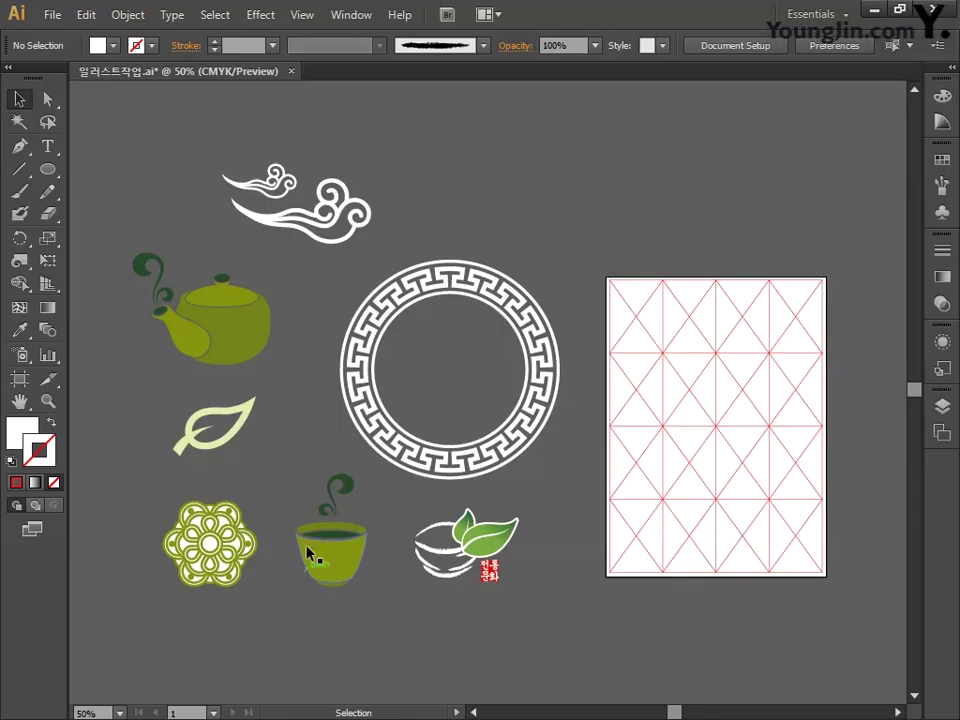
Copy the steaming teapot from the Illustrator artwork and paste it into the Photoshop poster as pixels.
{"action": "left_click_drag", "start_coordinate": [300, 366], "coordinate": [105, 265]}
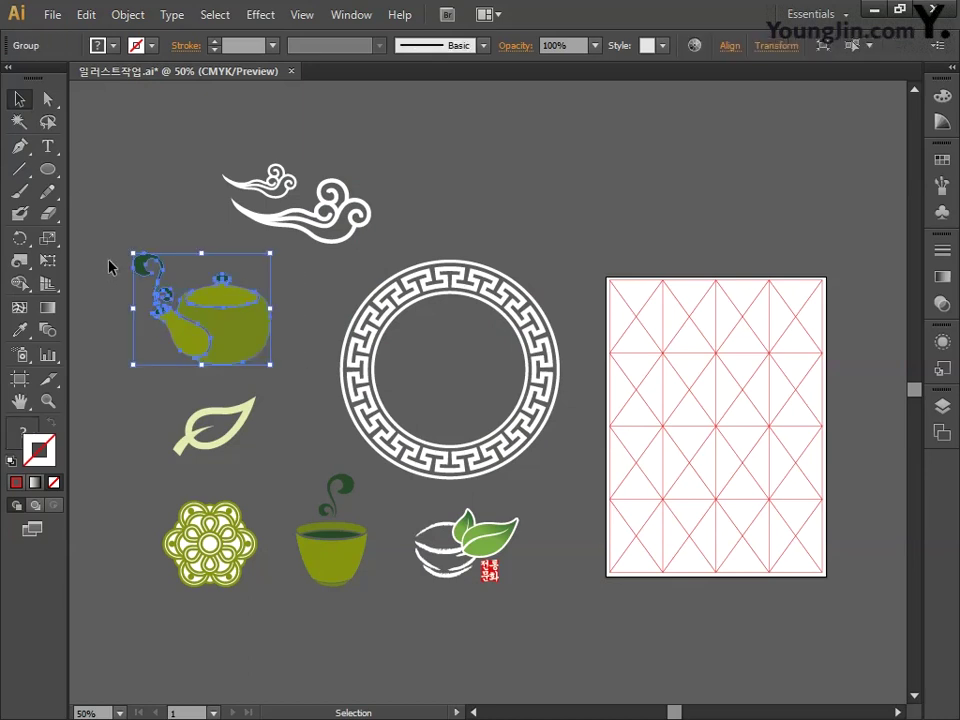
{"action": "key", "text": "a"}
{"action": "key", "text": "v"}
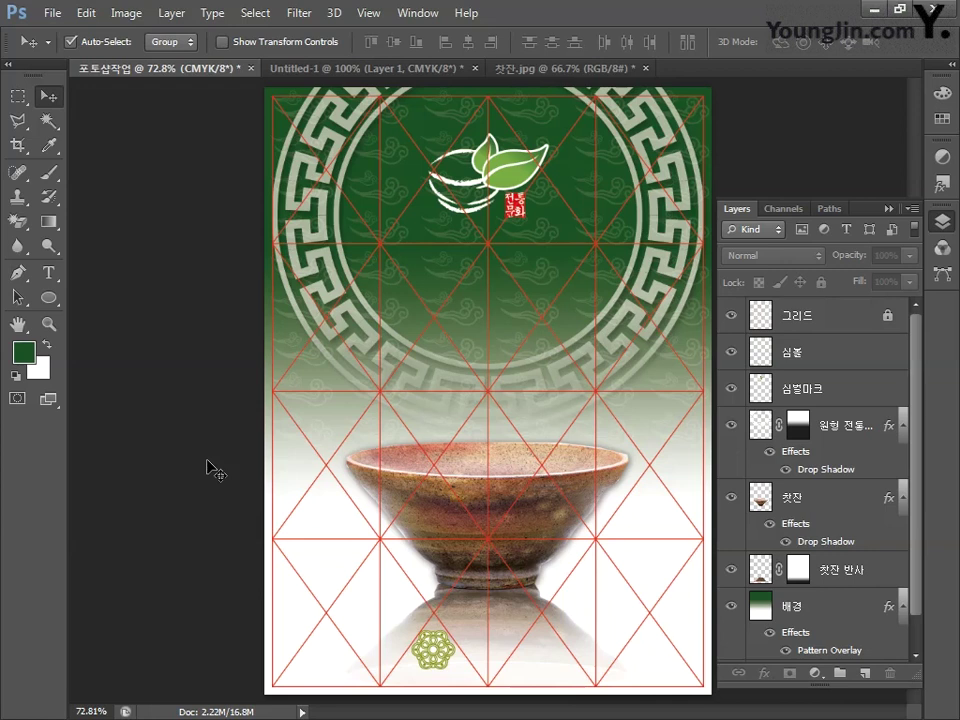
{"action": "key", "text": "ctrl+v"}
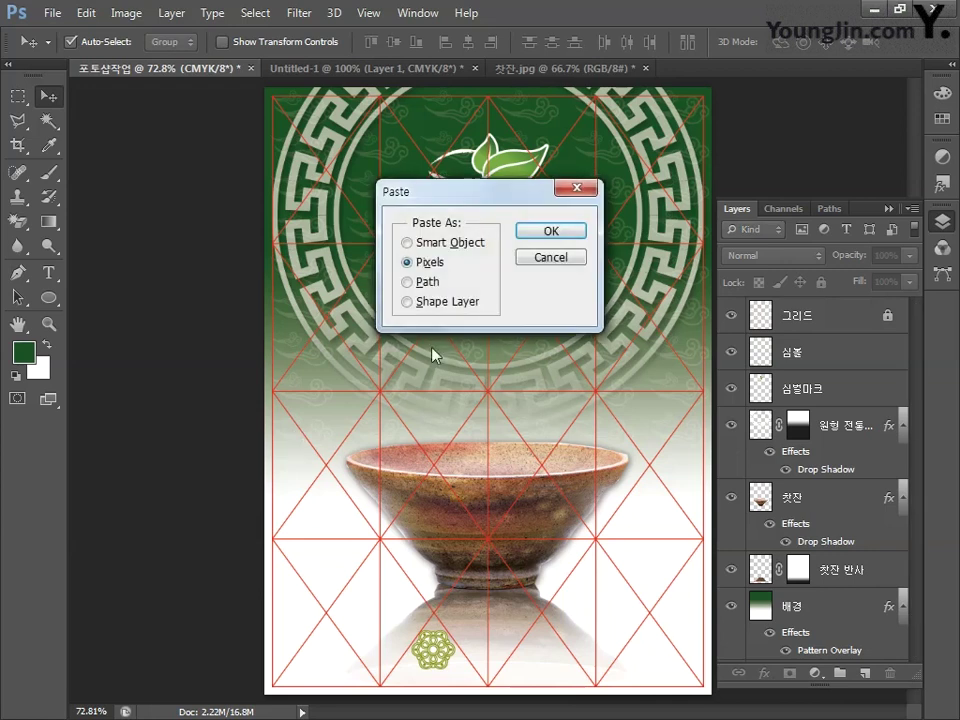
{"action": "left_click", "coordinate": [543, 238]}
Scale the teapot to about 7.1 × 5.8 cm and place it in the poster's lower-right corner, running off the right edge.
{"action": "left_click_drag", "start_coordinate": [543, 443], "coordinate": [701, 570]}
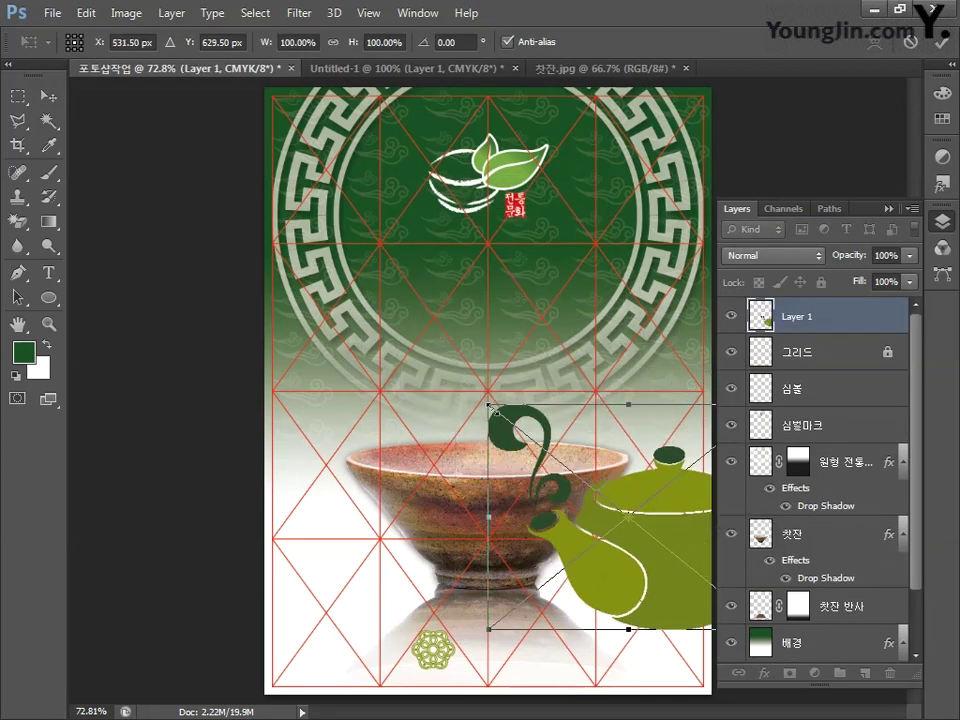
{"action": "left_click_drag", "start_coordinate": [488, 405], "coordinate": [597, 470]}
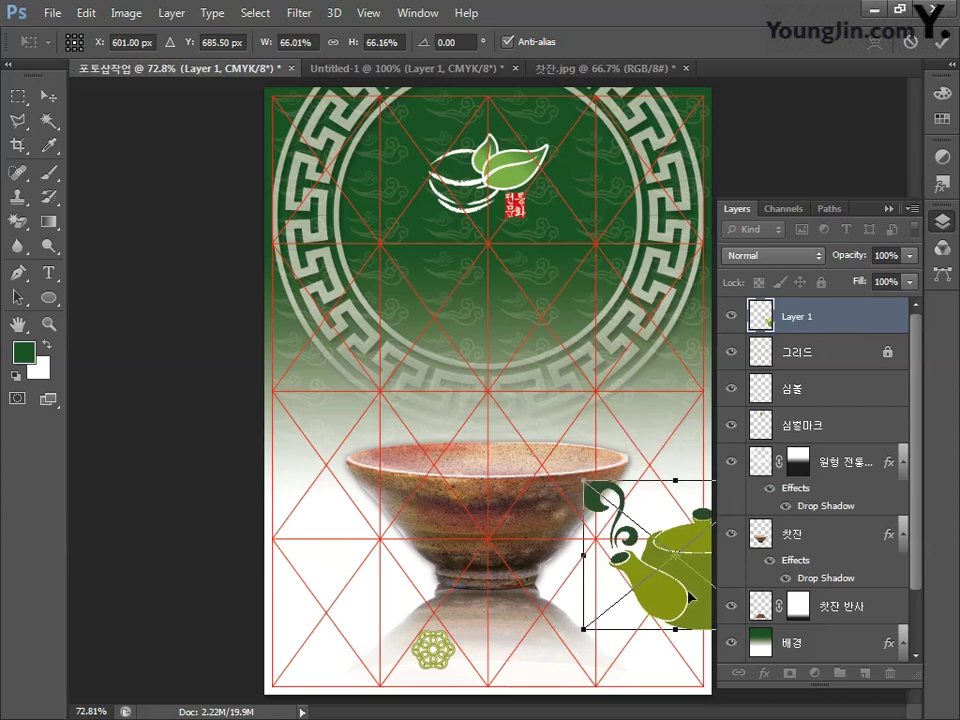
{"action": "left_click_drag", "start_coordinate": [640, 560], "coordinate": [686, 648]}
{"action": "left_click_drag", "start_coordinate": [565, 518], "coordinate": [554, 507]}
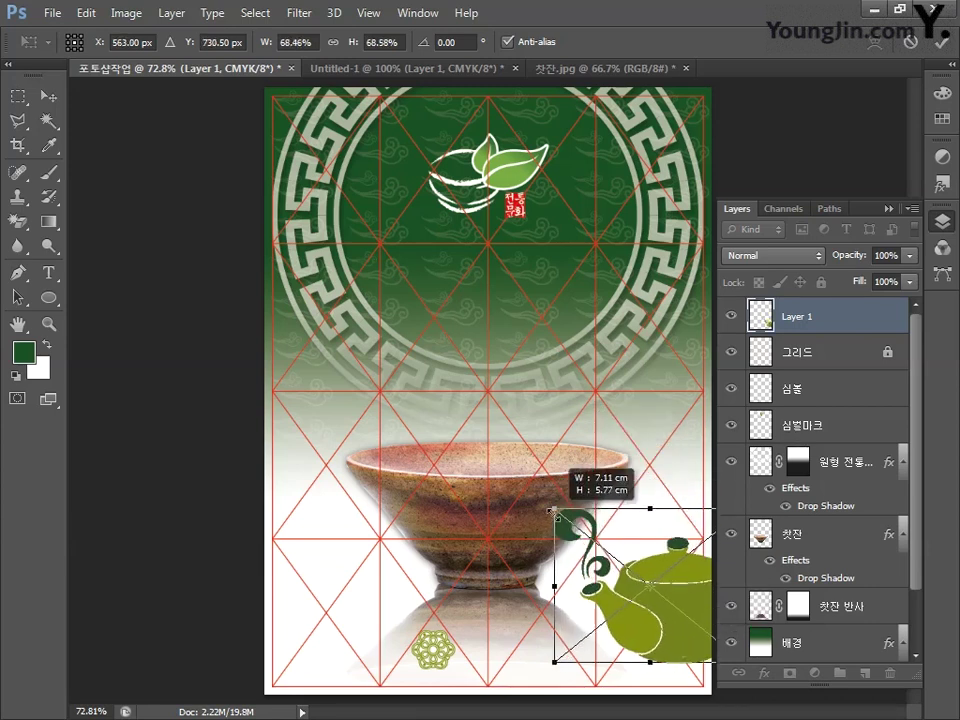
{"action": "key", "text": "Return"}
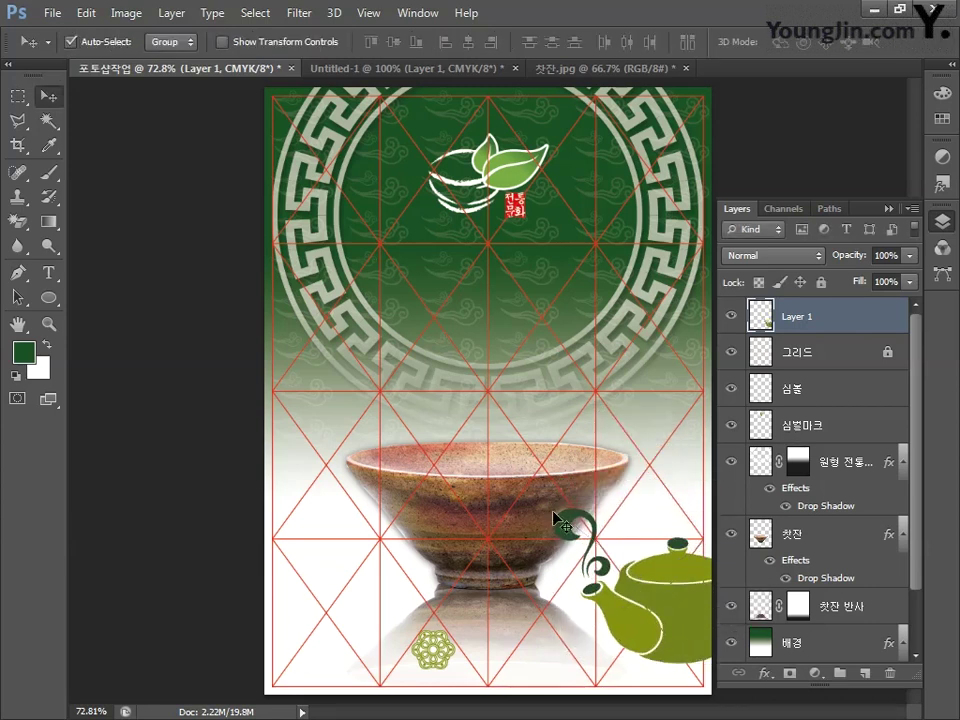
Rename the teapot layer 배경문양1 and move it between the 찻잔 and 찻잔 반사 layers.
{"action": "double_click", "coordinate": [797, 316]}
{"action": "type", "text": "배경문양1"}
{"action": "key", "text": "Return"}
{"action": "left_click_drag", "start_coordinate": [832, 324], "coordinate": [842, 594]}
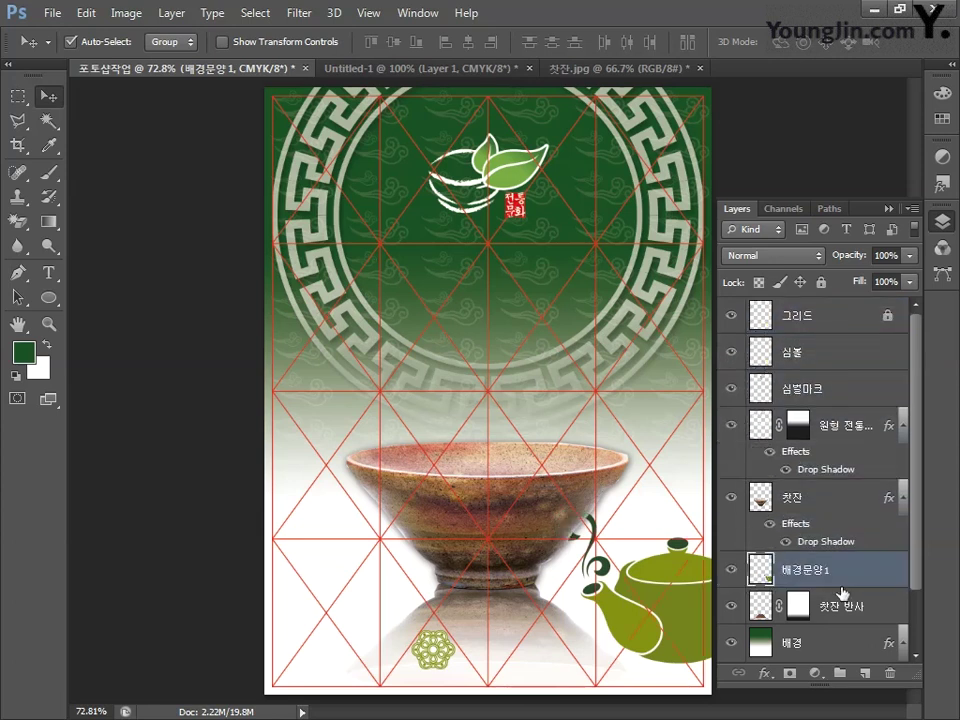
Set the opacity of the 배경문양1 layer to 30%.
{"action": "left_click", "coordinate": [886, 255]}
{"action": "type", "text": "30"}
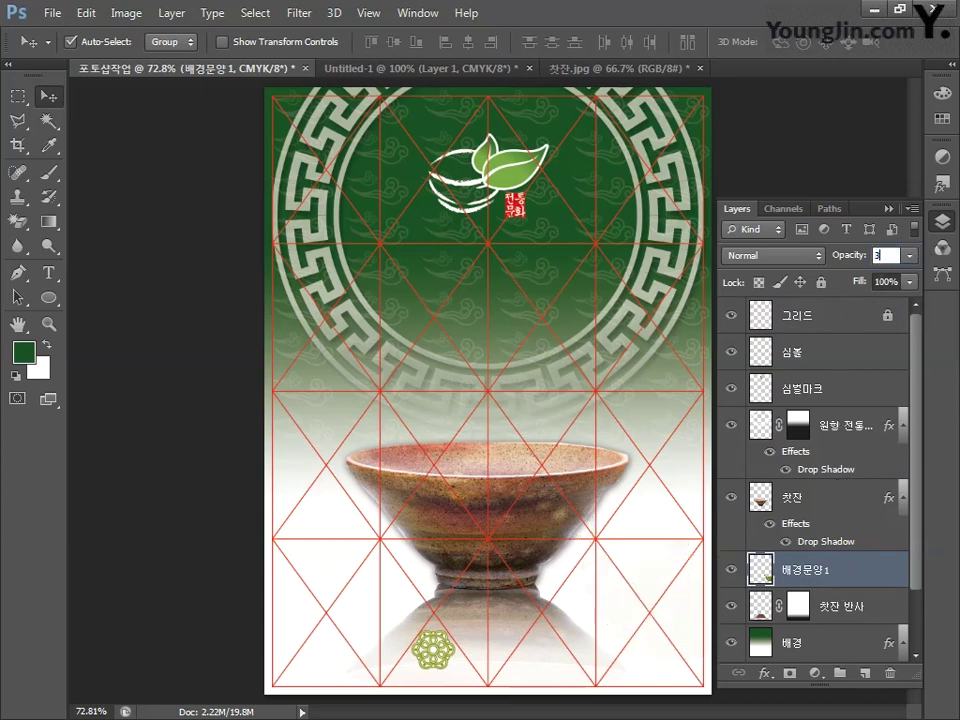
{"action": "key", "text": "Return"}
Copy the steaming green teacup from the Illustrator artwork and paste it into the Photoshop poster as pixels.
{"action": "key", "text": "alt+Tab"}
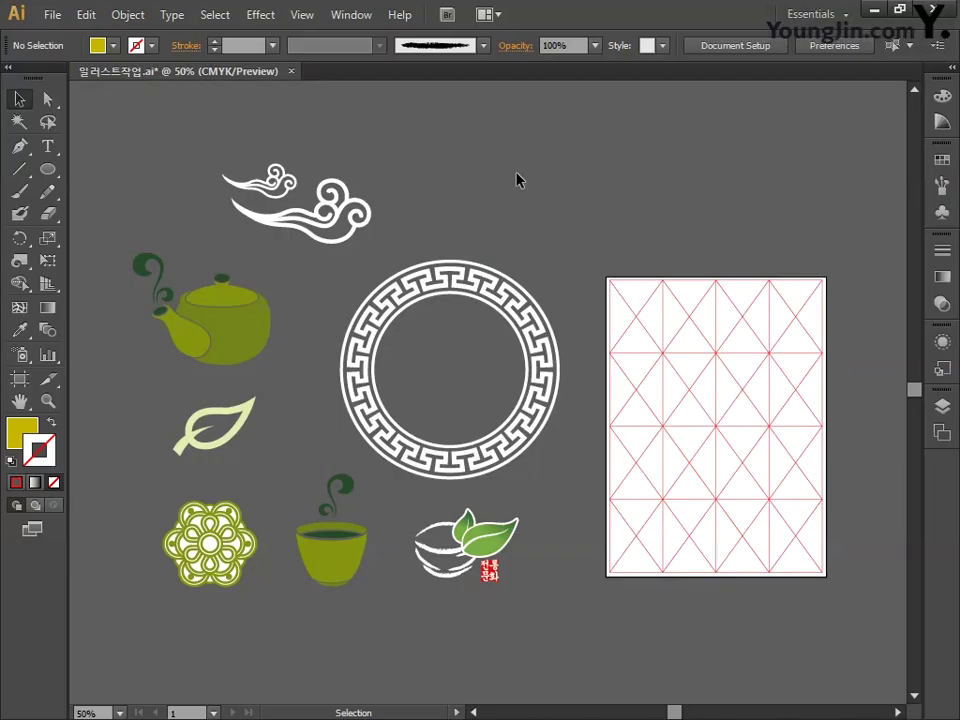
{"action": "left_click_drag", "start_coordinate": [285, 476], "coordinate": [378, 618]}
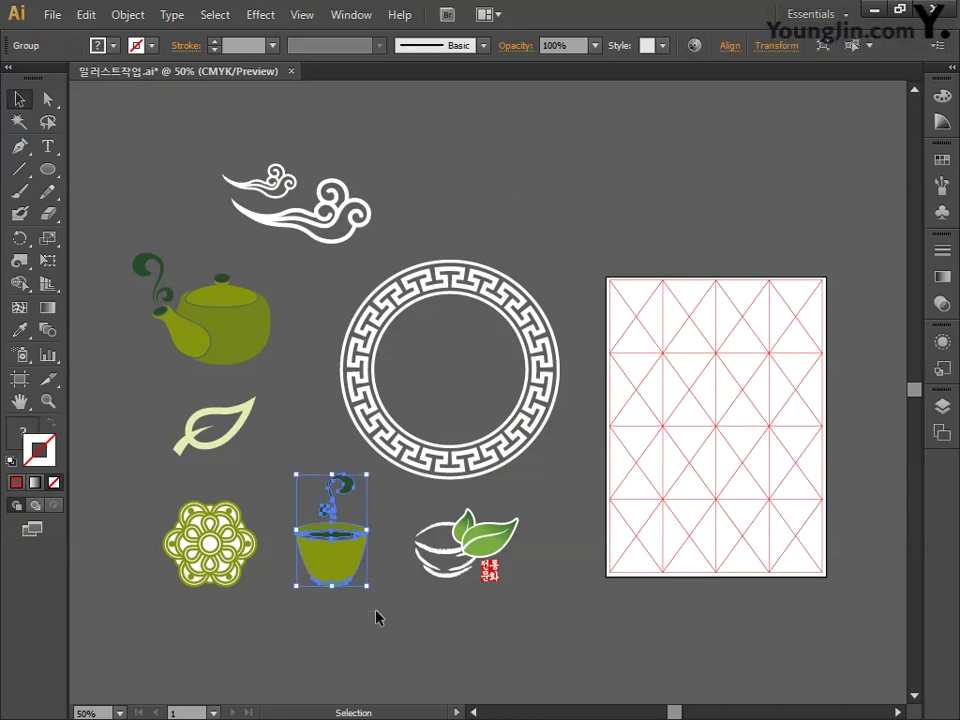
{"action": "key", "text": "alt+Tab"}
{"action": "key", "text": "ctrl+v"}
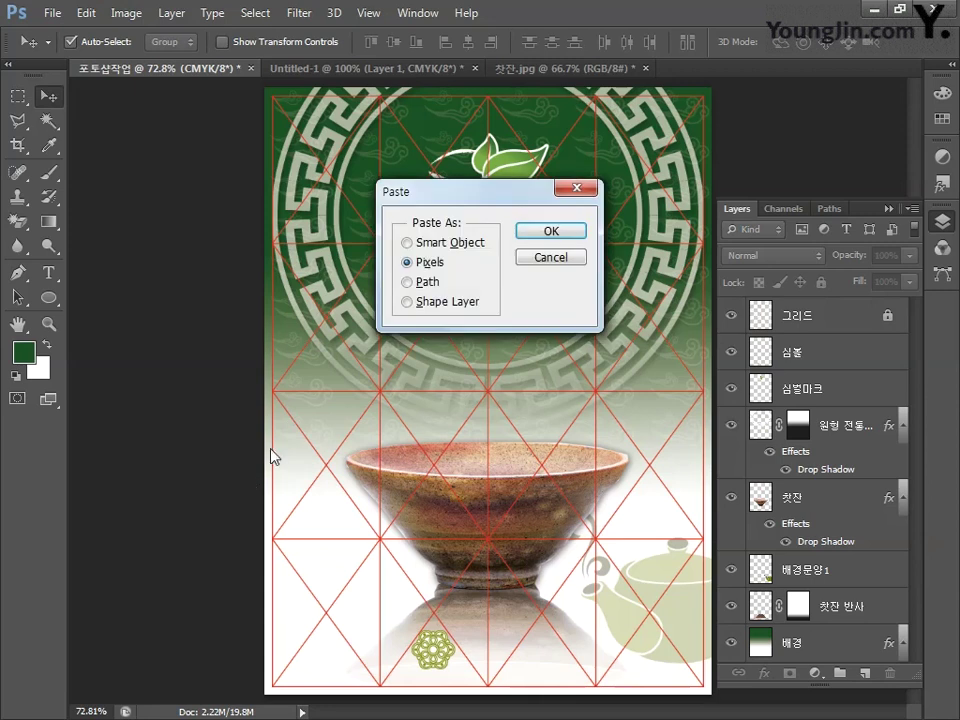
{"action": "left_click", "coordinate": [551, 231]}
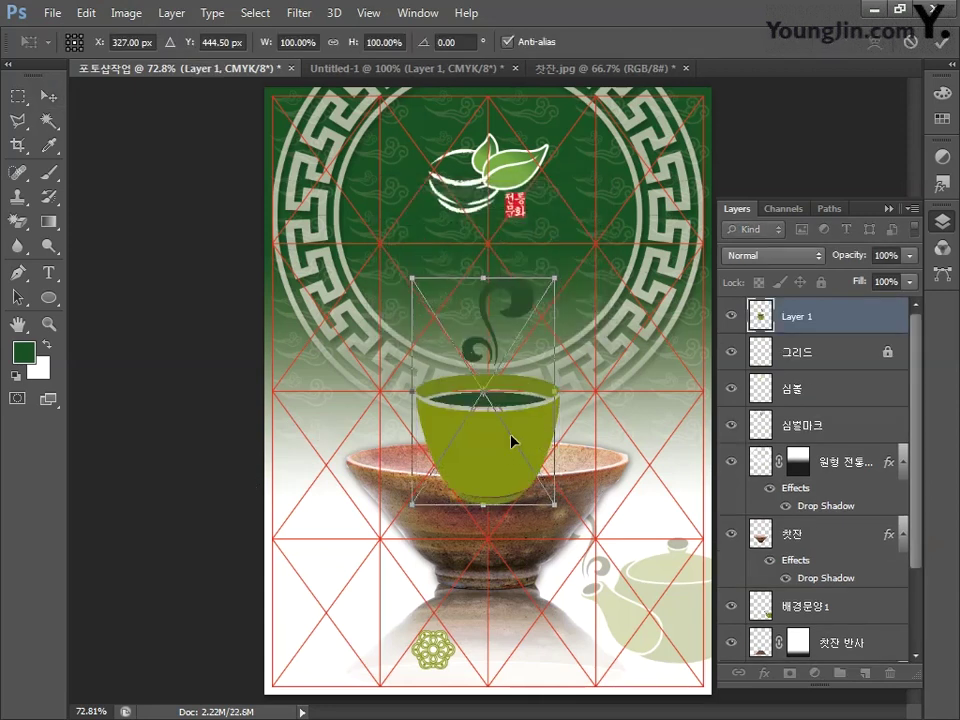
Scale the teacup to about 57% and place it in the poster's lower-left area beside the bowl.
{"action": "left_click_drag", "start_coordinate": [512, 381], "coordinate": [343, 557]}
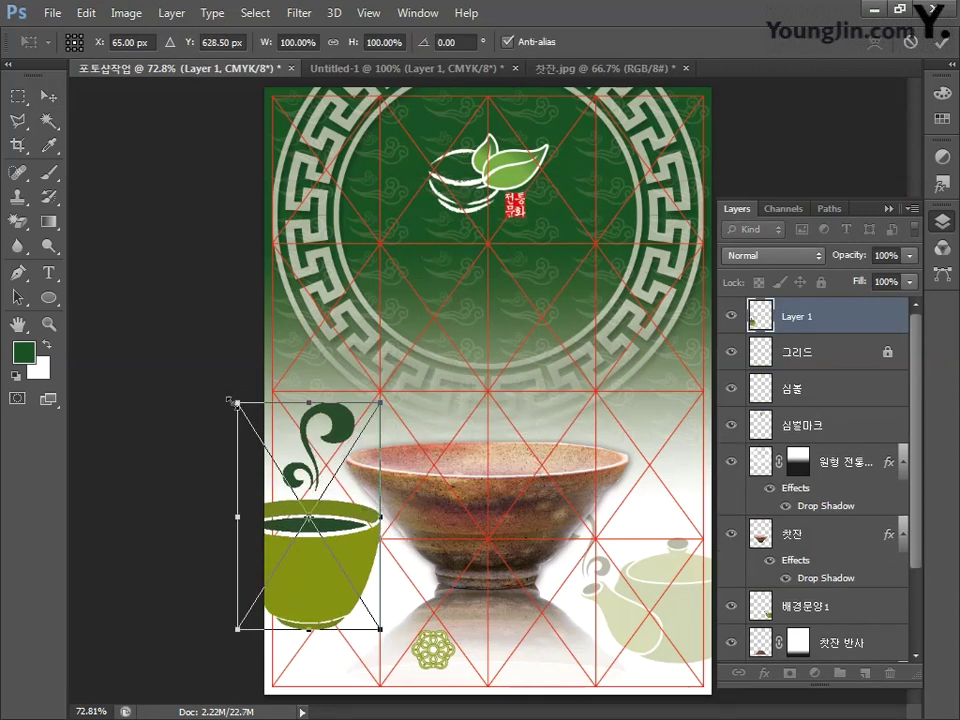
{"action": "left_click_drag", "start_coordinate": [236, 400], "coordinate": [311, 493]}
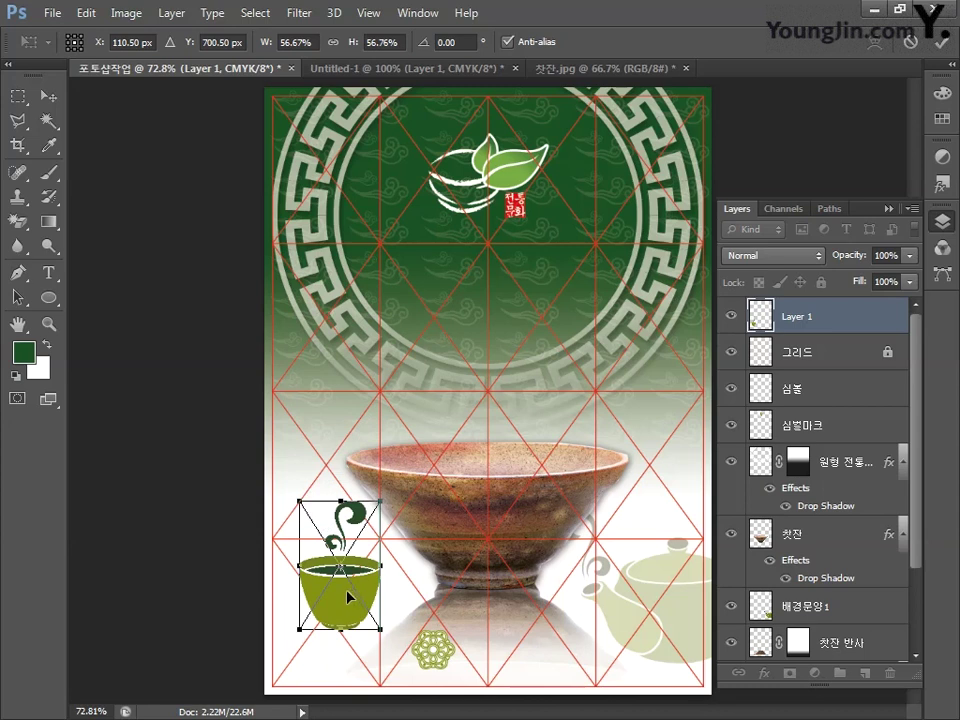
{"action": "left_click_drag", "start_coordinate": [347, 597], "coordinate": [334, 598]}
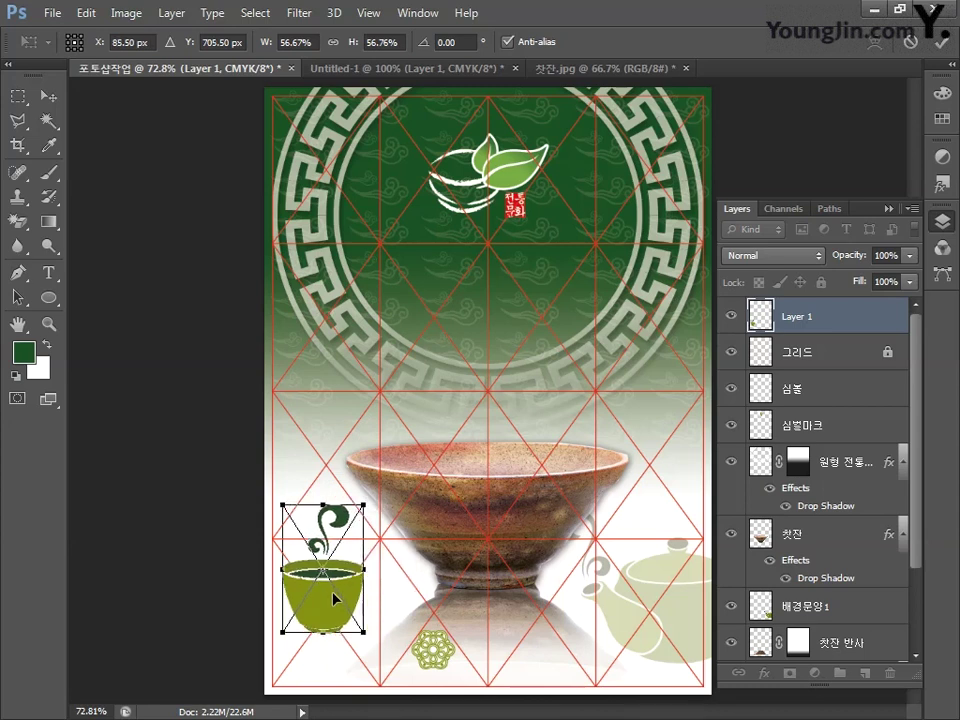
{"action": "key", "text": "Return"}
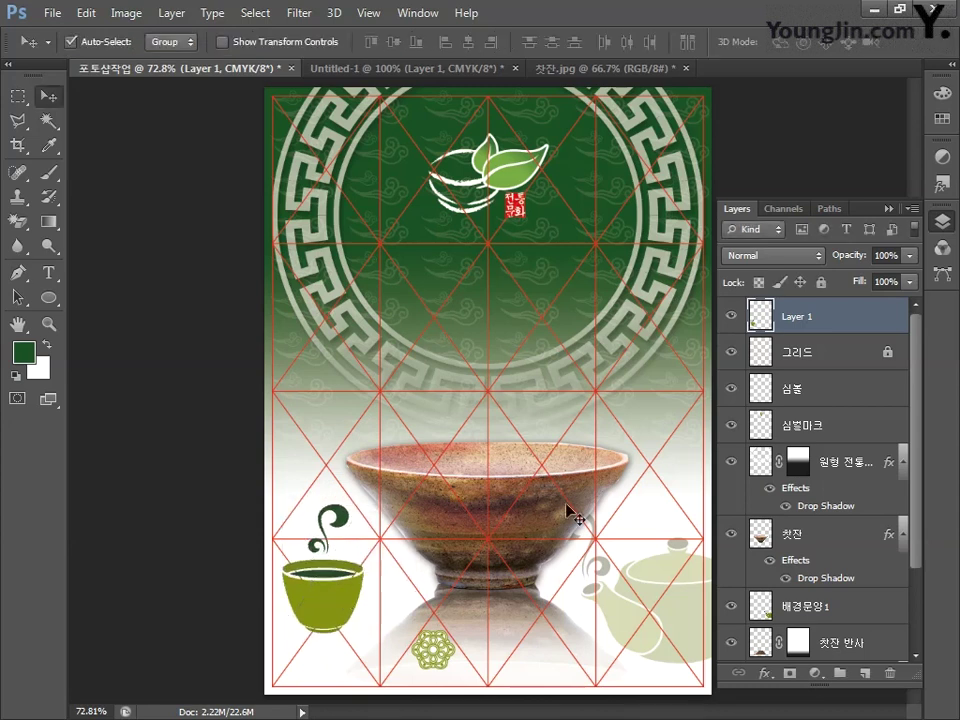
Set the teacup layer's opacity to 30%.
{"action": "left_click", "coordinate": [885, 255]}
{"action": "type", "text": "30"}
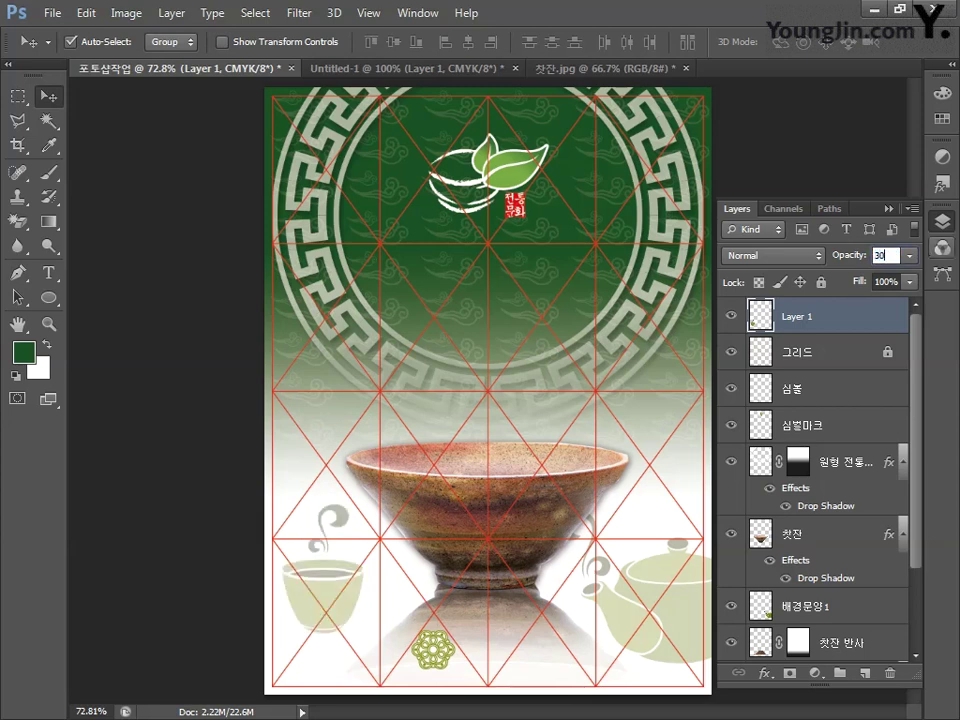
{"action": "key", "text": "Return"}
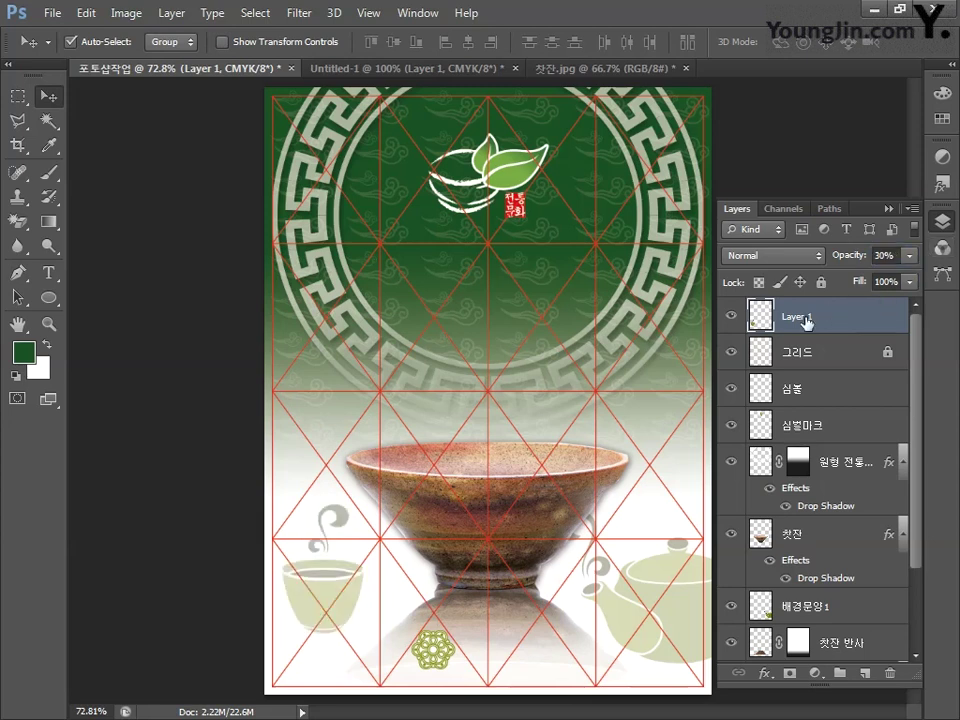
Rename the teacup layer 배경문양2 and move it directly below the 그리드 layer.
{"action": "double_click", "coordinate": [807, 316]}
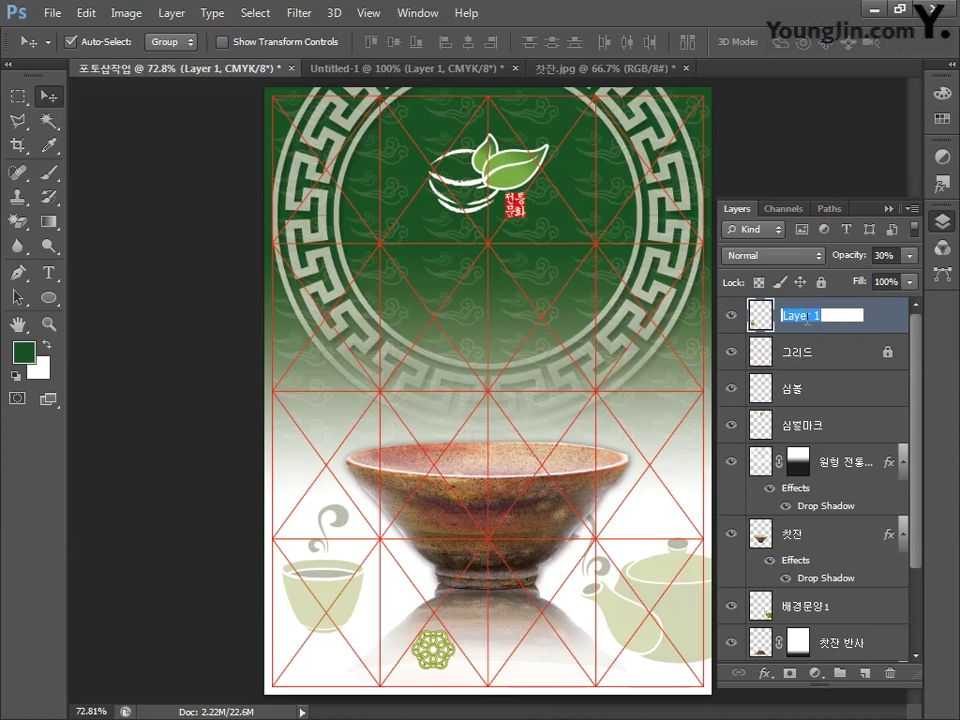
{"action": "type", "text": "배경문양 2"}
{"action": "key", "text": "Return"}
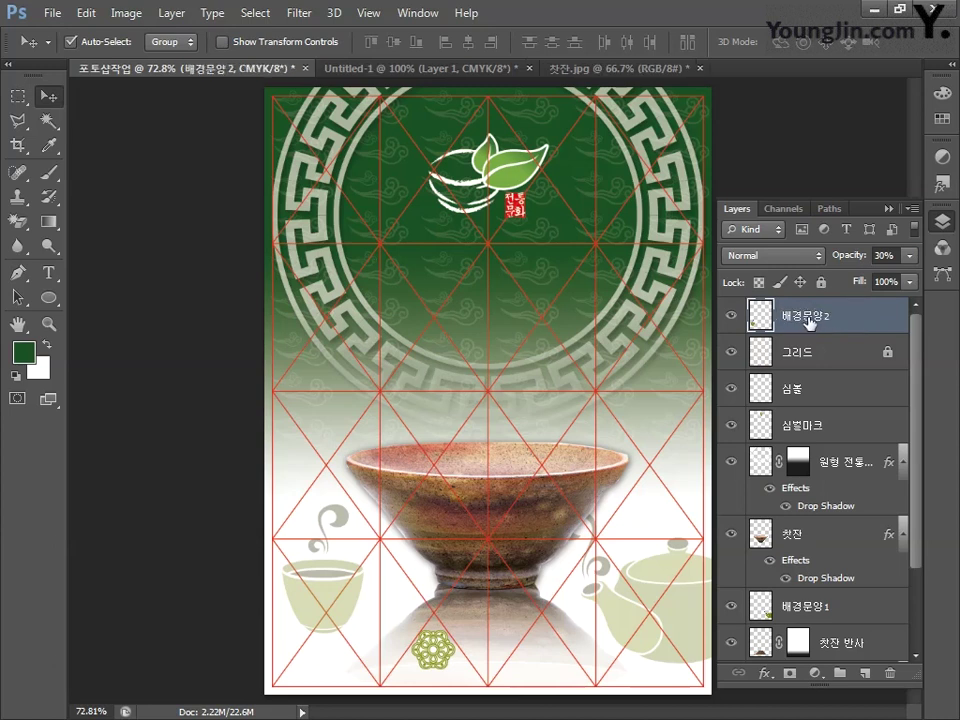
{"action": "left_click_drag", "start_coordinate": [808, 318], "coordinate": [818, 374]}
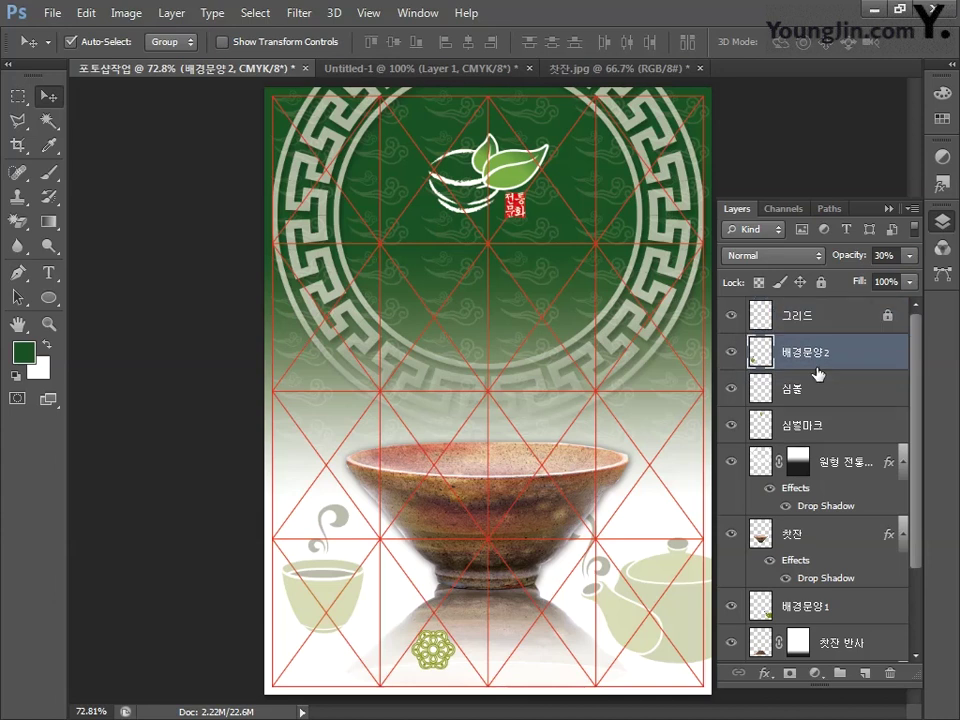
Duplicate the 배경문양2 teacup, place the copy higher up across the poster's left edge and scale it to about 82%.
{"action": "key", "text": "ctrl+j"}
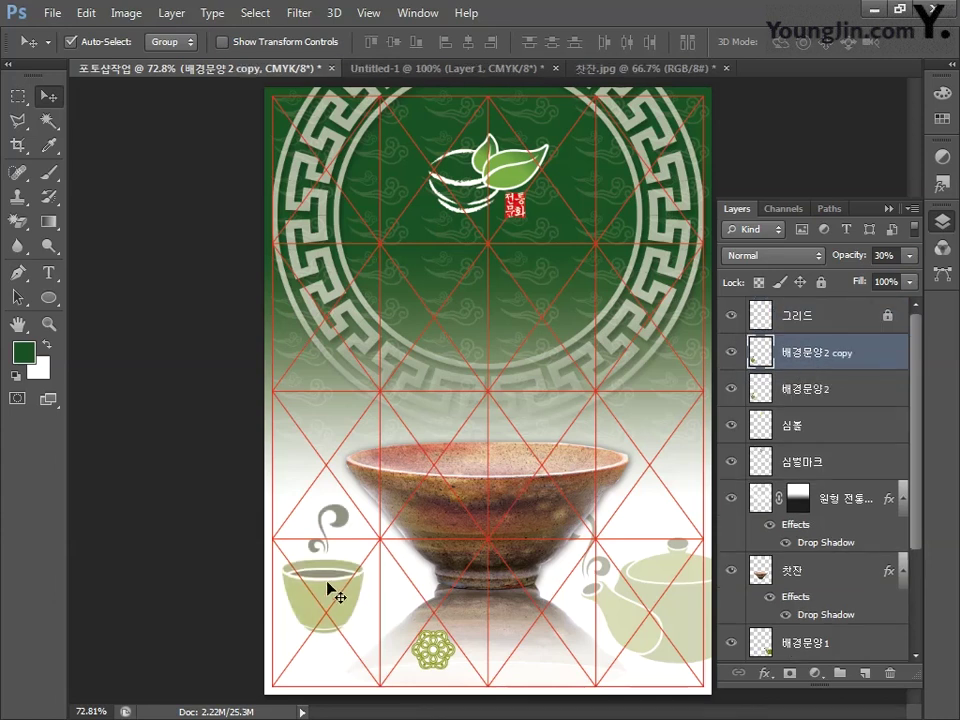
{"action": "left_click_drag", "start_coordinate": [328, 588], "coordinate": [278, 484]}
{"action": "key", "text": "ctrl+t"}
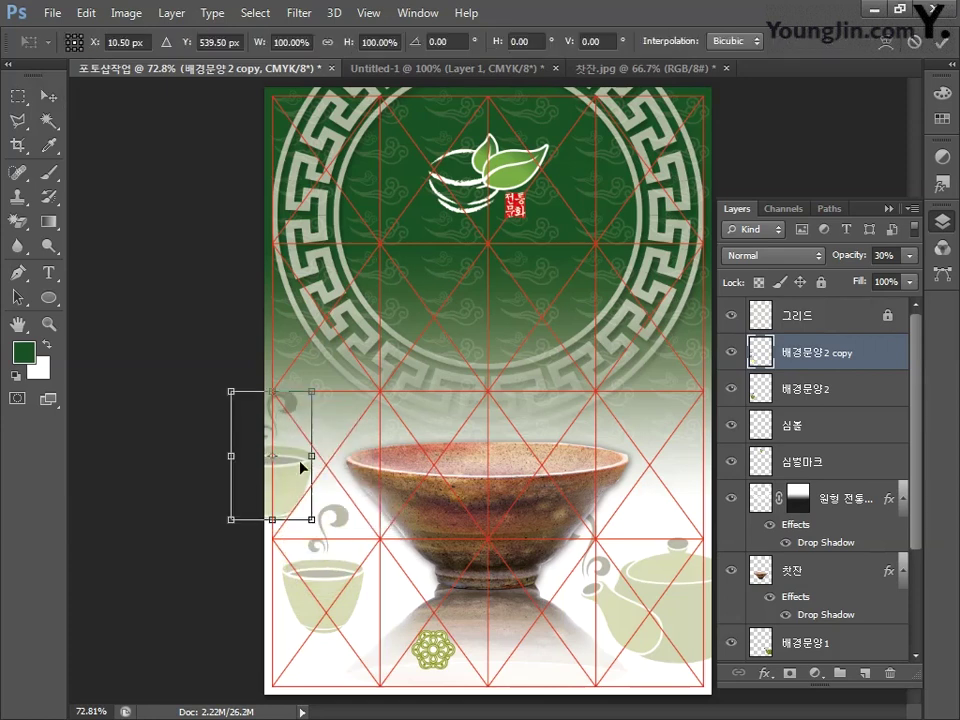
{"action": "left_click_drag", "start_coordinate": [313, 392], "coordinate": [297, 414]}
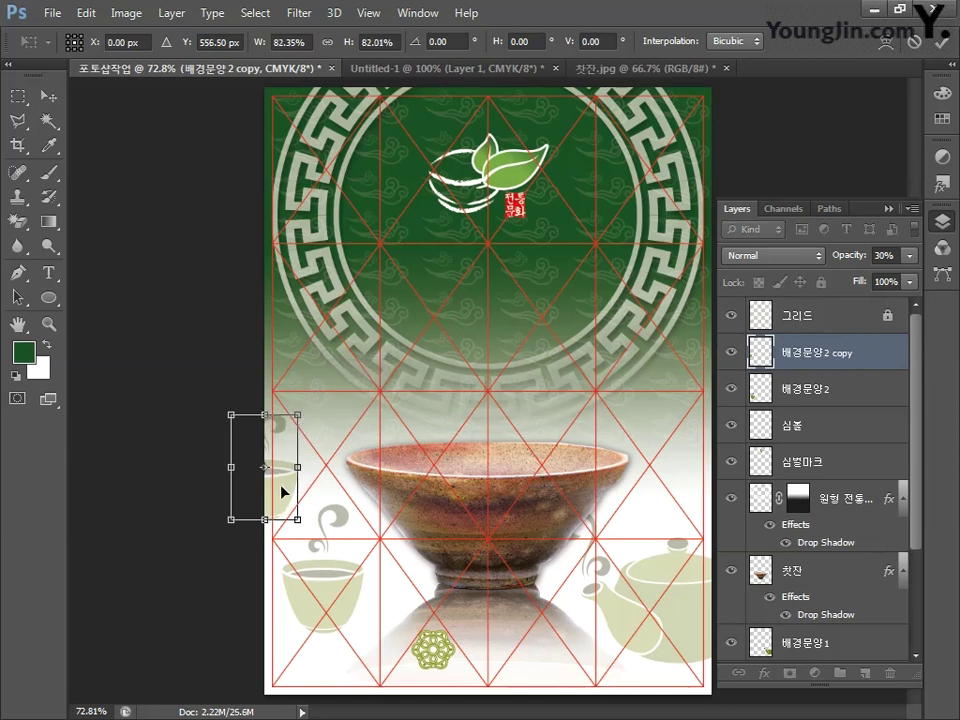
{"action": "key", "text": "Return"}
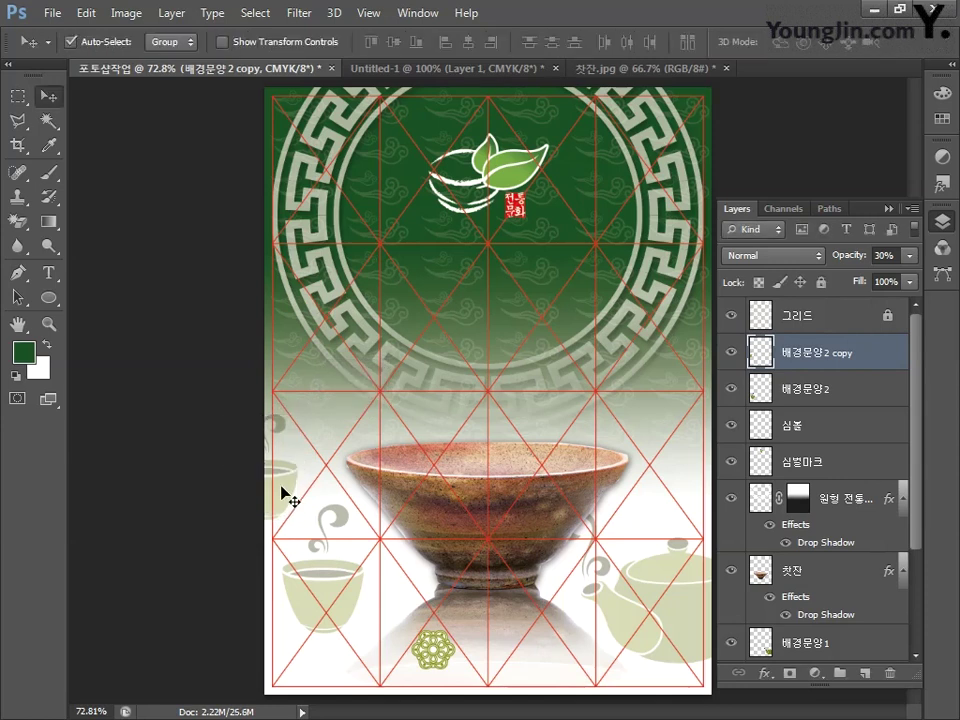
Set the 배경문양2 copy teacup layer's opacity to 20%.
{"action": "left_click", "coordinate": [877, 255]}
{"action": "type", "text": "20"}
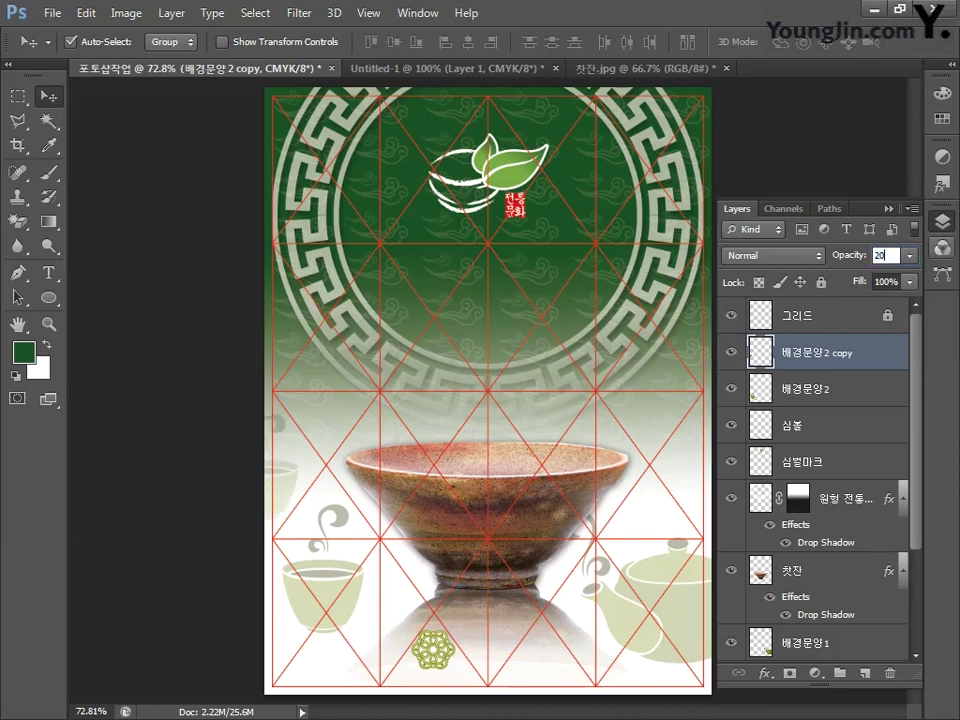
{"action": "key", "text": "Return"}
Copy the pale green leaf outline from the Illustrator artwork and paste it into the Photoshop poster as pixels.
{"action": "key", "text": "alt+Tab"}
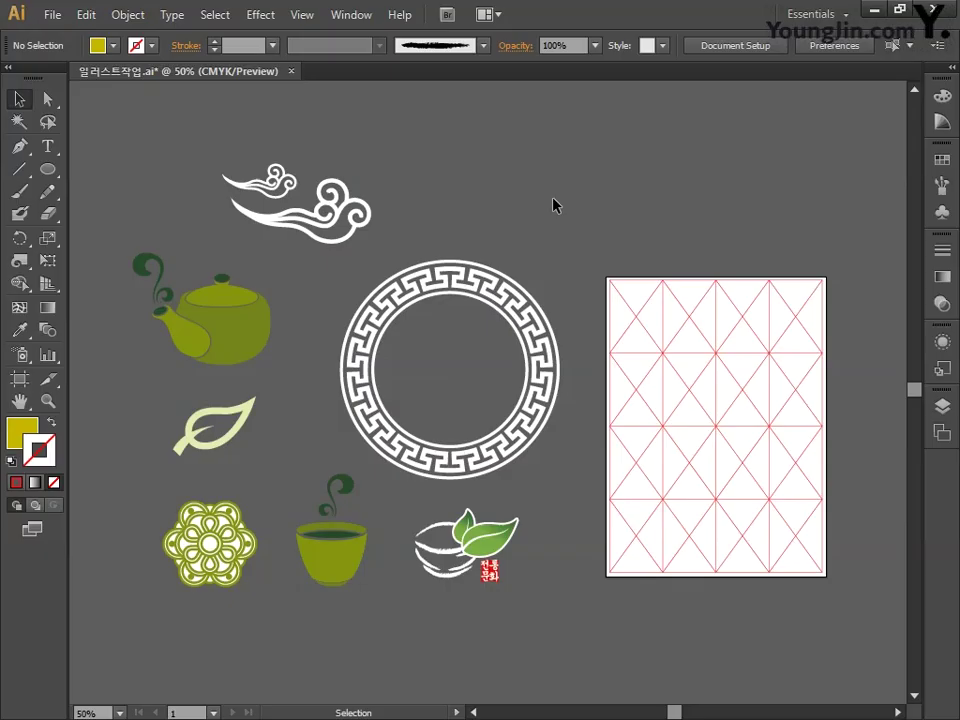
{"action": "left_click_drag", "start_coordinate": [282, 466], "coordinate": [282, 466]}
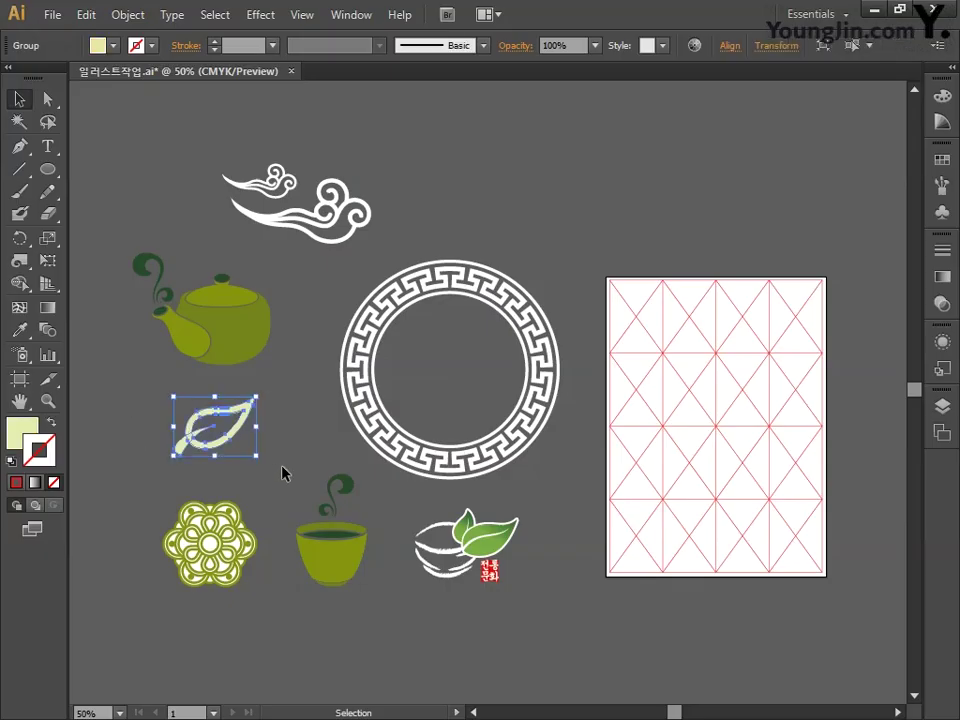
{"action": "key", "text": "ctrl+c"}
{"action": "key", "text": "alt+Tab"}
{"action": "key", "text": "ctrl+v"}
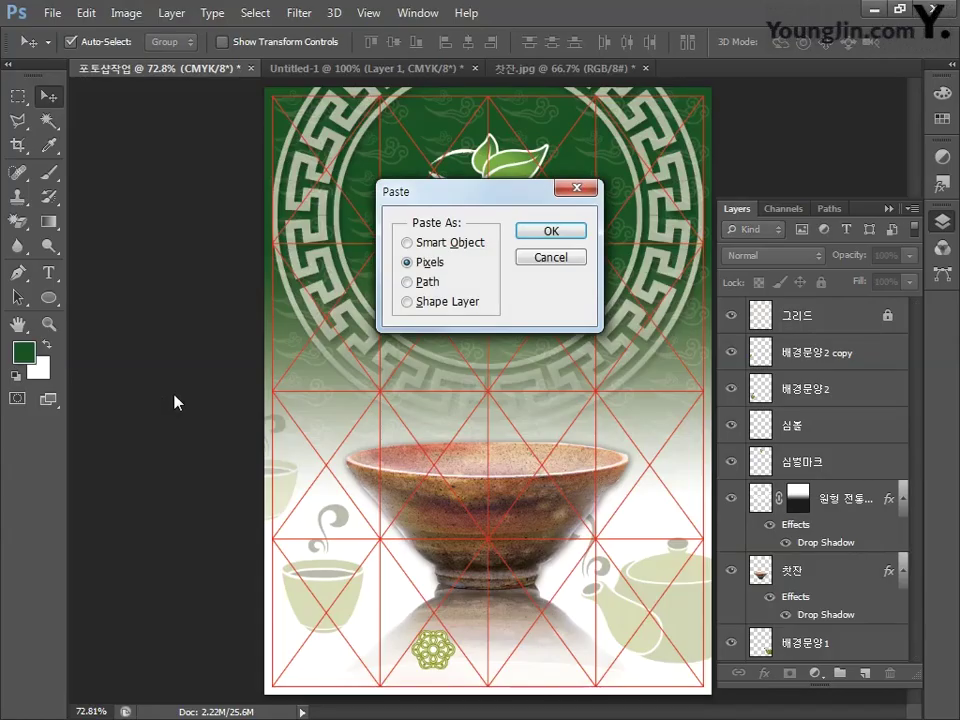
{"action": "left_click", "coordinate": [561, 232]}
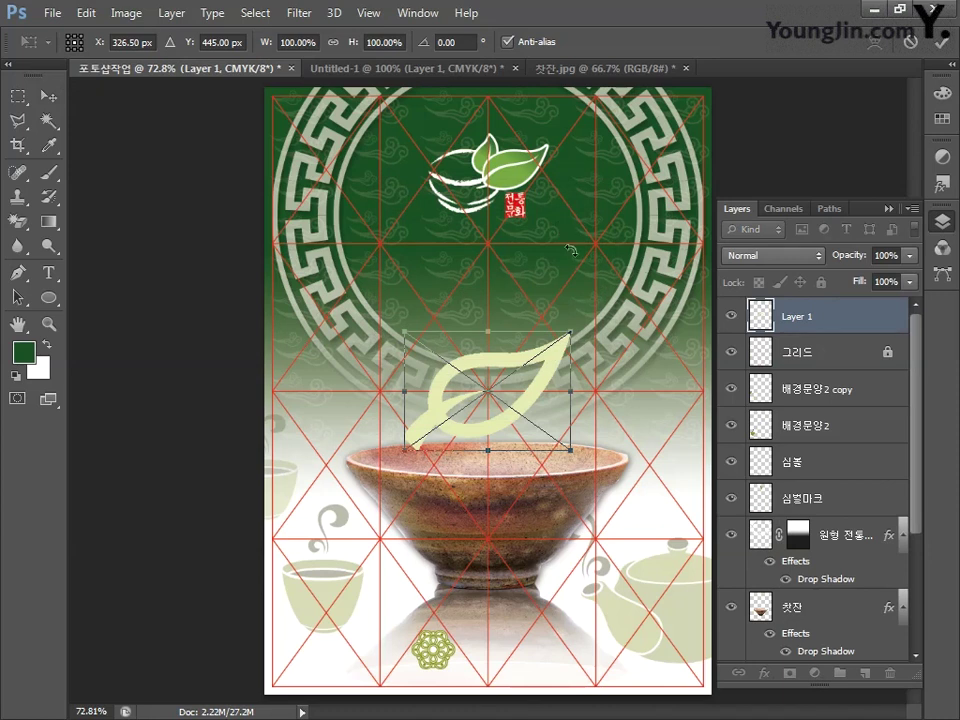
Scale the pasted leaf down to roughly half size and move its layer directly below the 그리드 layer.
{"action": "left_click_drag", "start_coordinate": [572, 331], "coordinate": [467, 414]}
{"action": "key", "text": "Return"}
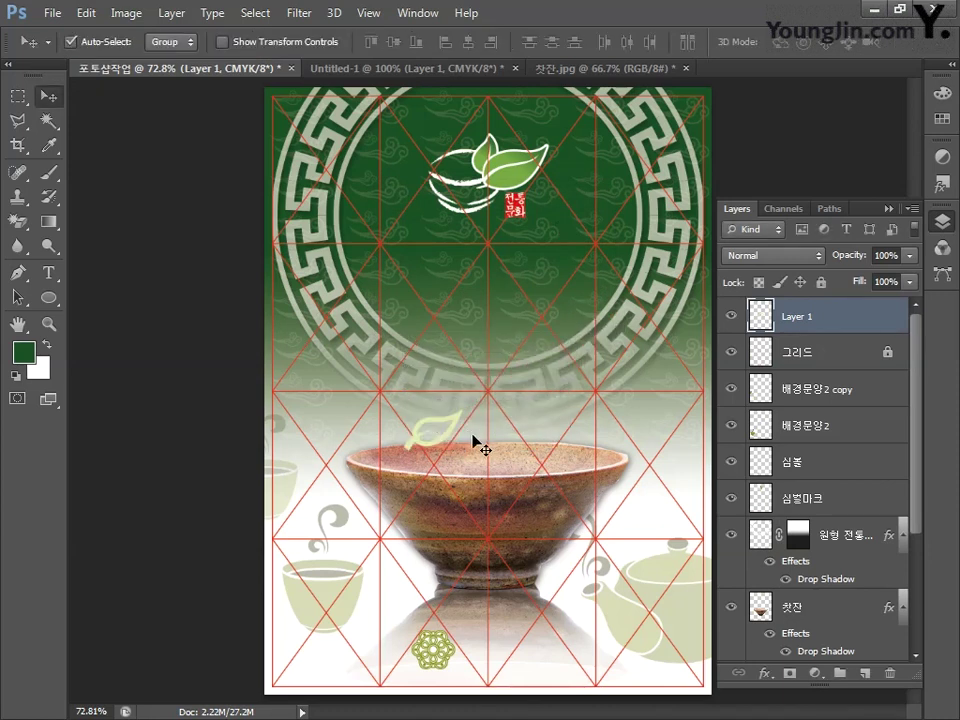
{"action": "left_click_drag", "start_coordinate": [803, 325], "coordinate": [807, 372]}
Shrink the leaf a little further at the left part of the bowl's rim.
{"action": "key", "text": "z"}
{"action": "left_click", "coordinate": [487, 390]}
{"action": "left_click_drag", "start_coordinate": [374, 383], "coordinate": [279, 264]}
{"action": "key", "text": "ctrl+t"}
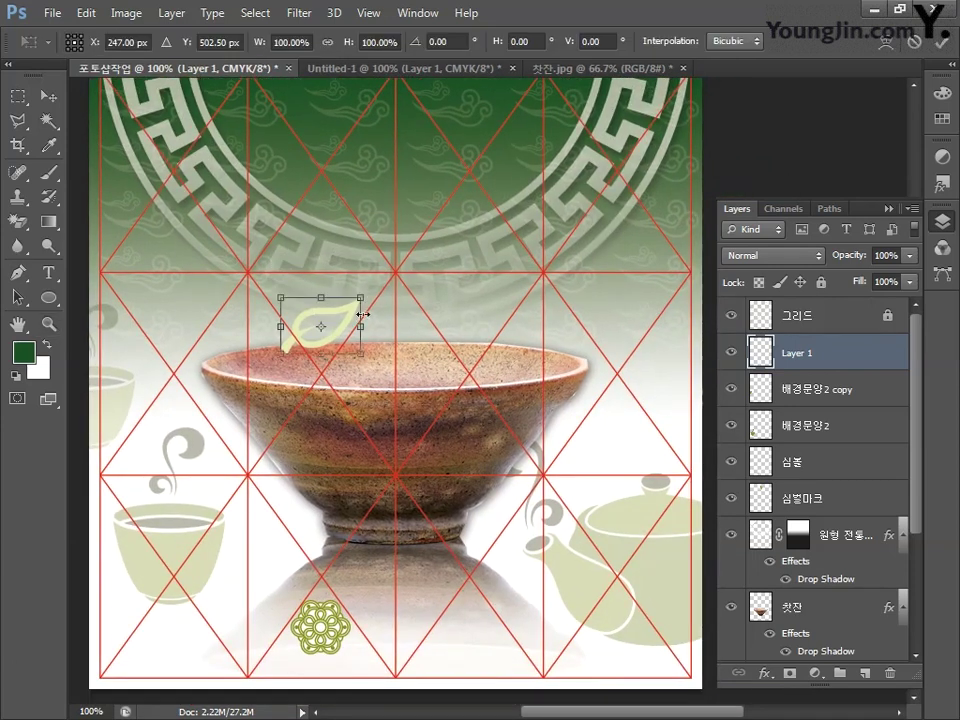
{"action": "left_click_drag", "start_coordinate": [358, 335], "coordinate": [338, 322]}
{"action": "key", "text": "Return"}
{"action": "key", "text": "v"}
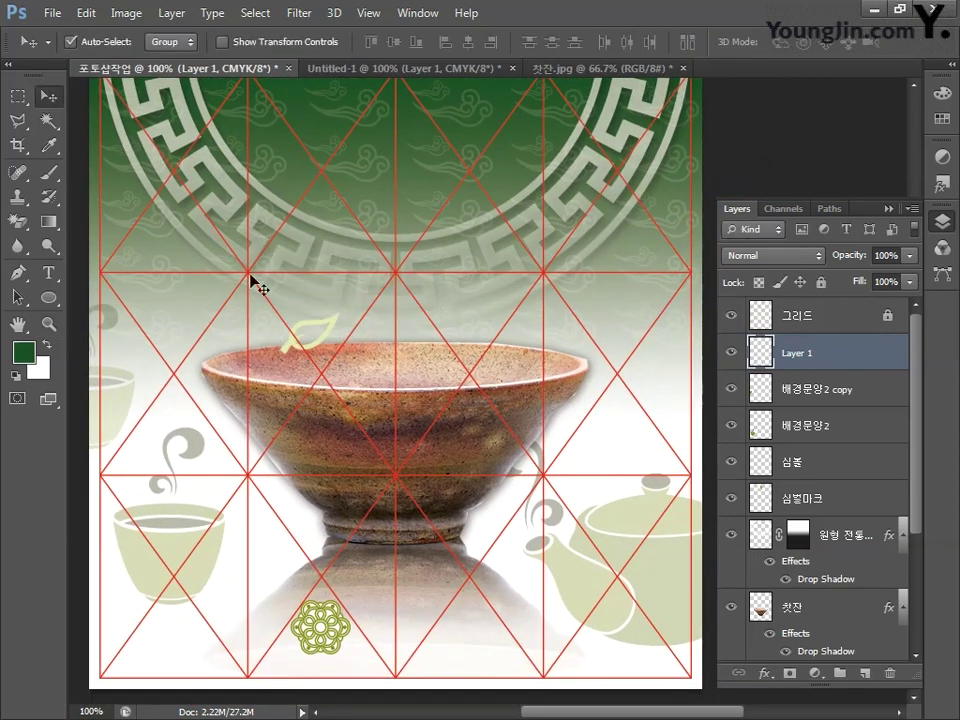
Move the leaf just outside the bowl's left rim and place a rotated duplicate below it beside the bowl.
{"action": "left_click_drag", "start_coordinate": [277, 296], "coordinate": [250, 440]}
{"action": "key", "text": "ctrl+t"}
{"action": "key", "text": "Return"}
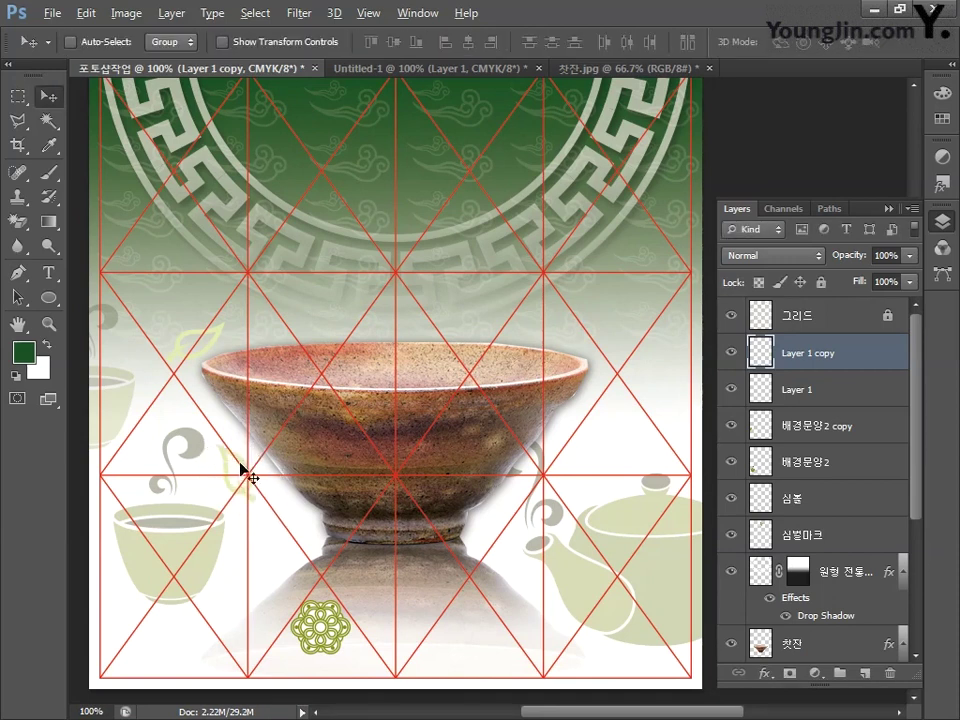
Hide the 그리드 layer and scatter duplicates of the leaf on both sides of the bowl, rotating the uppermost right one.
{"action": "key", "text": "alt"}
{"action": "left_click", "coordinate": [729, 318]}
{"action": "left_click_drag", "start_coordinate": [242, 497], "coordinate": [140, 640]}
{"action": "left_click_drag", "start_coordinate": [140, 640], "coordinate": [145, 440]}
{"action": "left_click_drag", "start_coordinate": [145, 440], "coordinate": [630, 420]}
{"action": "left_click_drag", "start_coordinate": [630, 420], "coordinate": [712, 362]}
{"action": "key", "text": "ctrl+t"}
{"action": "key", "text": "Return"}
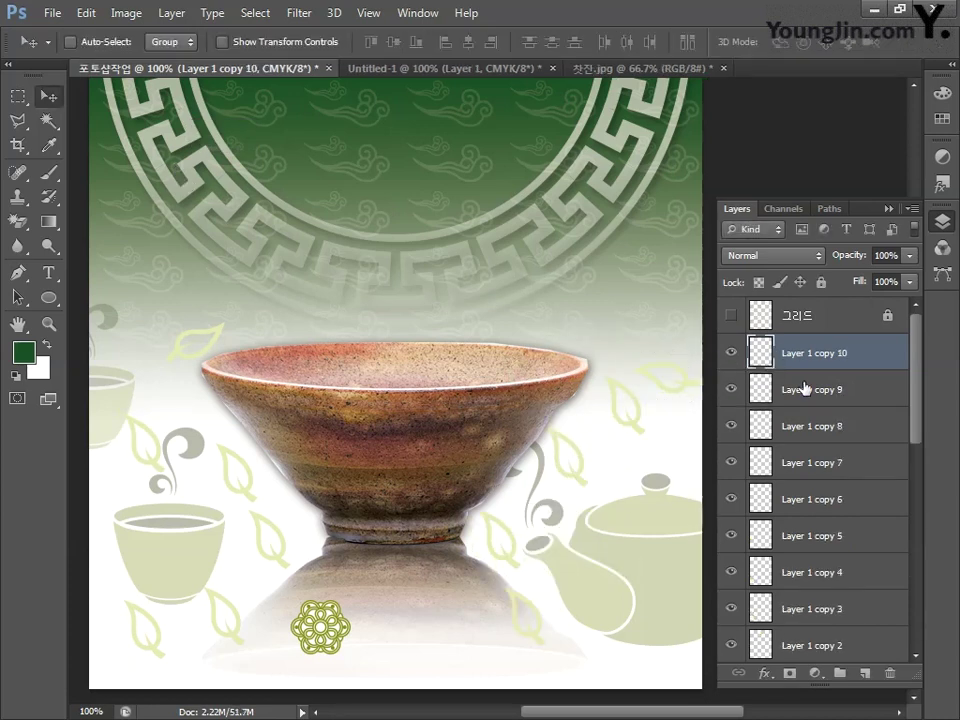
Rotate the Layer 1 copy 9, copy 8 and copy 7 leaves to different angles to vary the pattern right of the bowl.
{"action": "left_click", "coordinate": [804, 389]}
{"action": "key", "text": "ctrl+t"}
{"action": "left_click_drag", "start_coordinate": [591, 552], "coordinate": [527, 656]}
{"action": "key", "text": "Return"}
{"action": "left_click", "coordinate": [804, 426]}
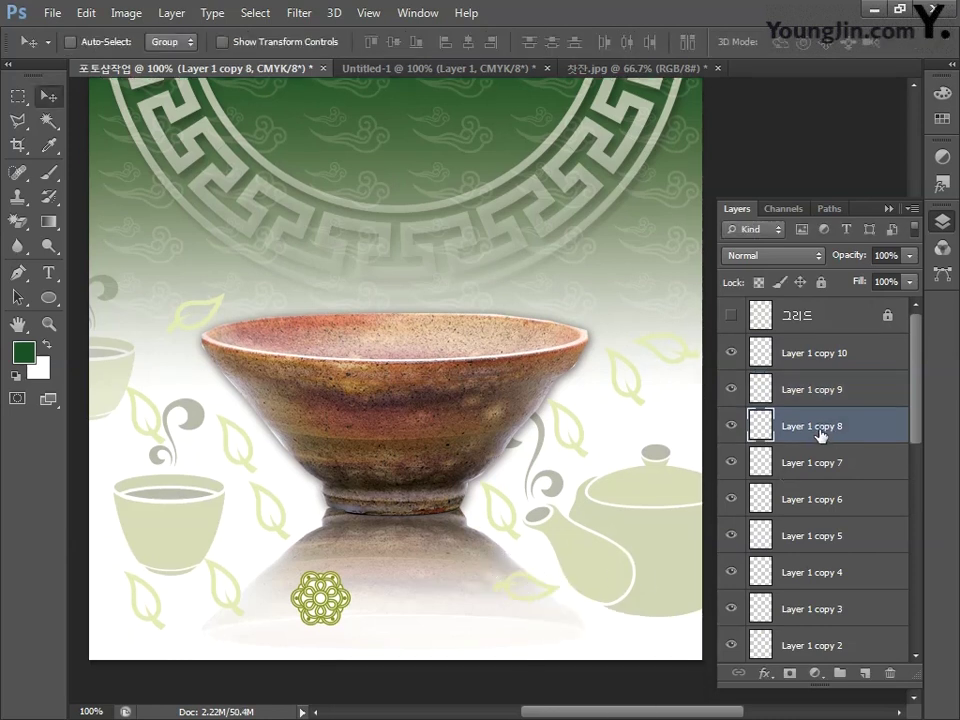
{"action": "key", "text": "ctrl+t"}
{"action": "left_click_drag", "start_coordinate": [540, 540], "coordinate": [662, 506]}
{"action": "key", "text": "Return"}
{"action": "left_click", "coordinate": [804, 463]}
{"action": "key", "text": "ctrl+t"}
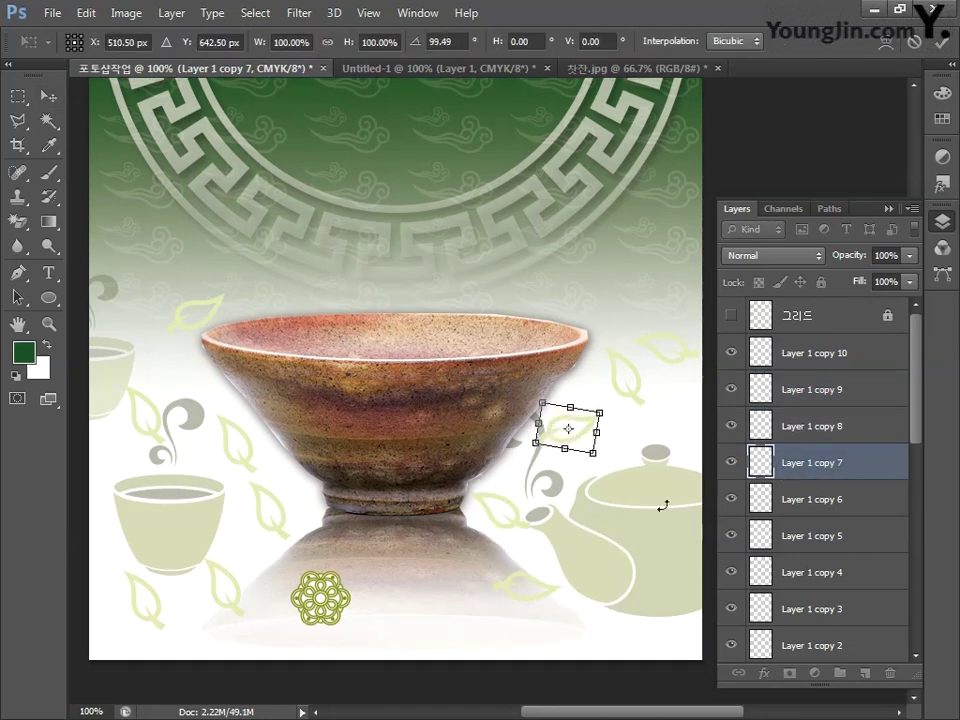
{"action": "key", "text": "Return"}
Adjust the positions of the leaves above the teapot on the poster's right side.
{"action": "left_click_drag", "start_coordinate": [554, 421], "coordinate": [634, 399]}
{"action": "left_click", "coordinate": [647, 403], "text": "ctrl"}
{"action": "left_click", "coordinate": [804, 353]}
{"action": "left_click", "coordinate": [89, 38]}
Rotate the two leaves along the bowl's left flank to different angles.
{"action": "left_click_drag", "start_coordinate": [370, 415], "coordinate": [481, 396]}
{"action": "left_click", "coordinate": [358, 455]}
{"action": "key", "text": "ctrl+t"}
{"action": "left_click_drag", "start_coordinate": [392, 467], "coordinate": [352, 527]}
{"action": "key", "text": "Return"}
{"action": "left_click", "coordinate": [396, 519]}
{"action": "key", "text": "ctrl+t"}
{"action": "key", "text": "Return"}
Rotate the two leaves below the lower-left teacup to different angles.
{"action": "left_click", "coordinate": [347, 570]}
{"action": "key", "text": "ctrl+t"}
{"action": "left_click_drag", "start_coordinate": [303, 588], "coordinate": [340, 555]}
{"action": "key", "text": "Return"}
{"action": "left_click", "coordinate": [272, 595]}
{"action": "key", "text": "ctrl+t"}
{"action": "left_click_drag", "start_coordinate": [292, 612], "coordinate": [328, 600]}
{"action": "key", "text": "Return"}
{"action": "left_click", "coordinate": [274, 429]}
{"action": "key", "text": "ctrl+t"}
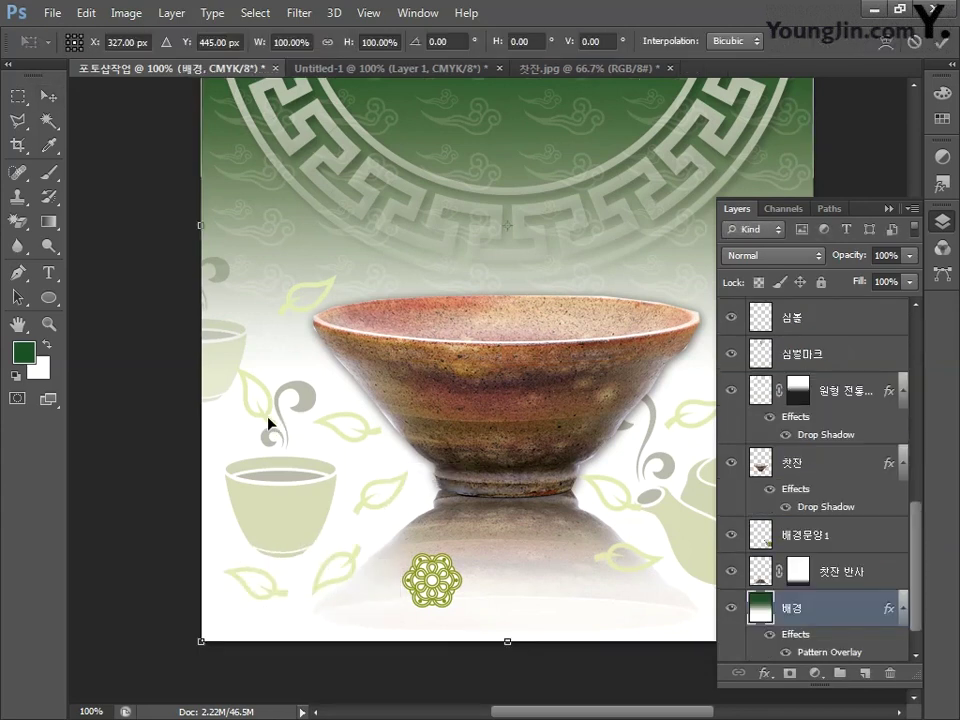
{"action": "key", "text": "Escape"}
Rotate the leaf beside the lower-left teacup's steam and shift the leaf at the bowl's left rim farther outward.
{"action": "left_click", "coordinate": [270, 435]}
{"action": "key", "text": "ctrl+t"}
{"action": "left_click_drag", "start_coordinate": [283, 440], "coordinate": [240, 444]}
{"action": "key", "text": "Return"}
{"action": "left_click_drag", "start_coordinate": [303, 296], "coordinate": [270, 325]}
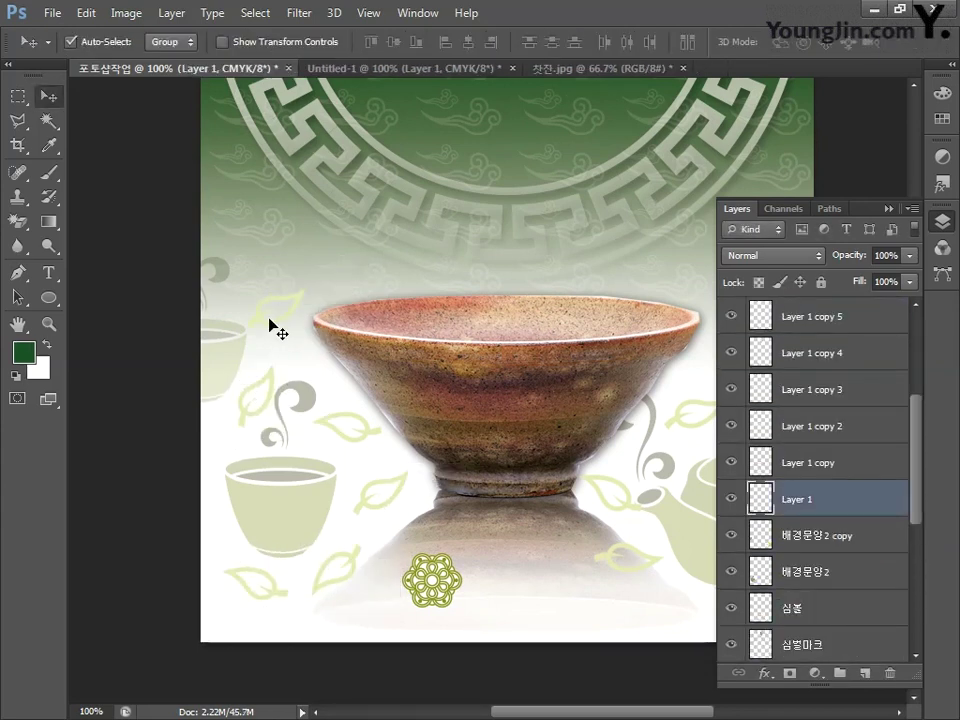
Merge all the leaf layers from Layer 1 to Layer 1 copy 10 and rename the merged layer 배경문양3.
{"action": "key", "text": "ctrl+0"}
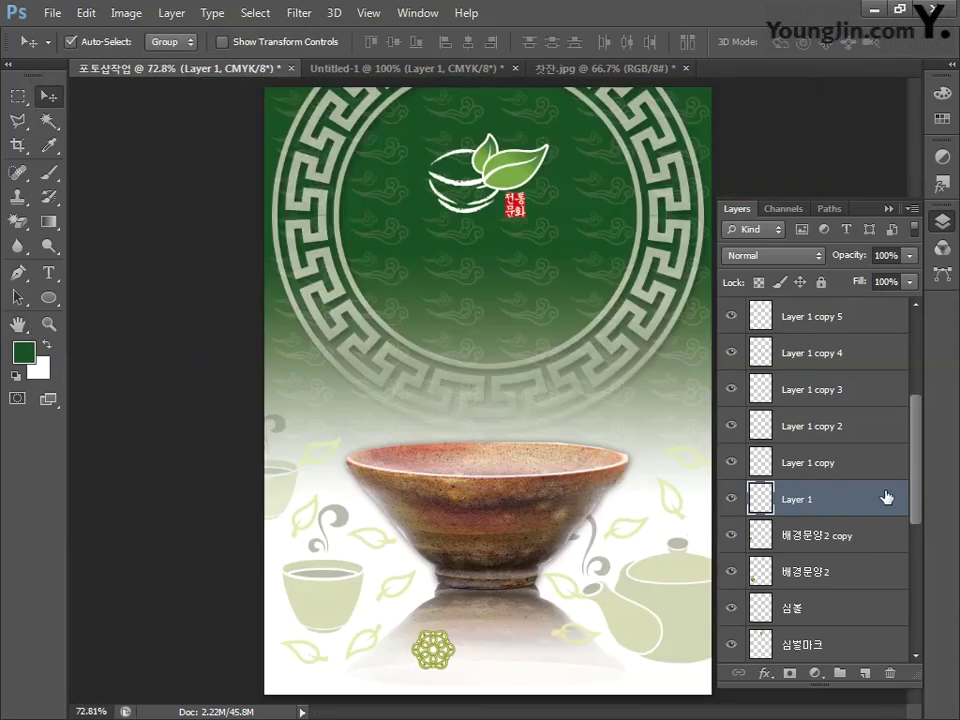
{"action": "scroll", "coordinate": [898, 455], "scroll_direction": "up", "scroll_amount": 3}
{"action": "scroll", "coordinate": [897, 440], "scroll_direction": "up", "scroll_amount": 3}
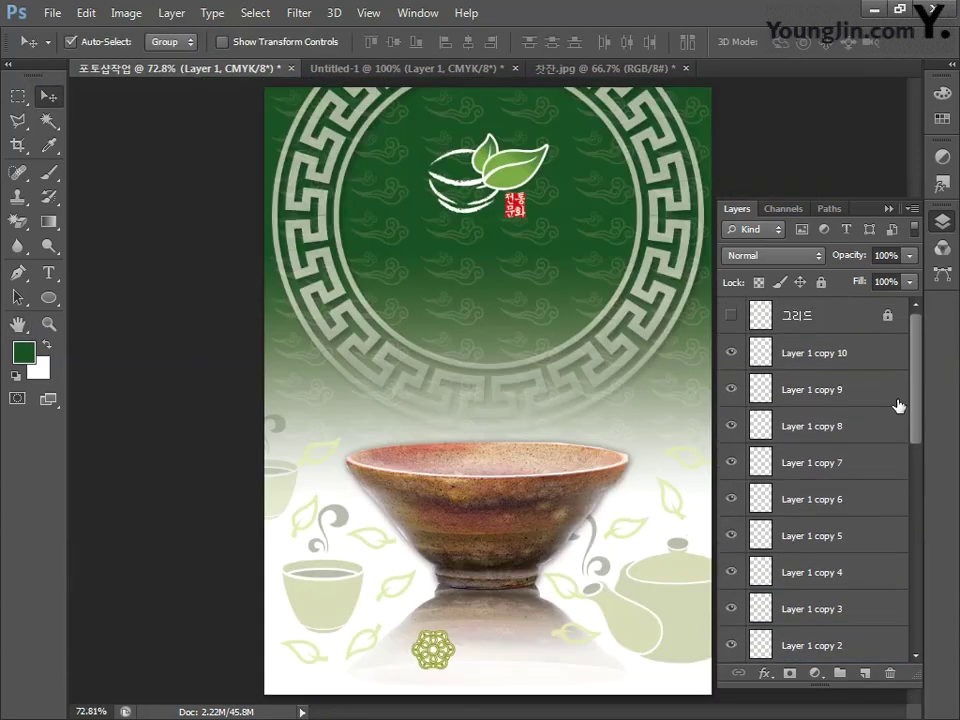
{"action": "left_click", "coordinate": [818, 352], "text": "shift"}
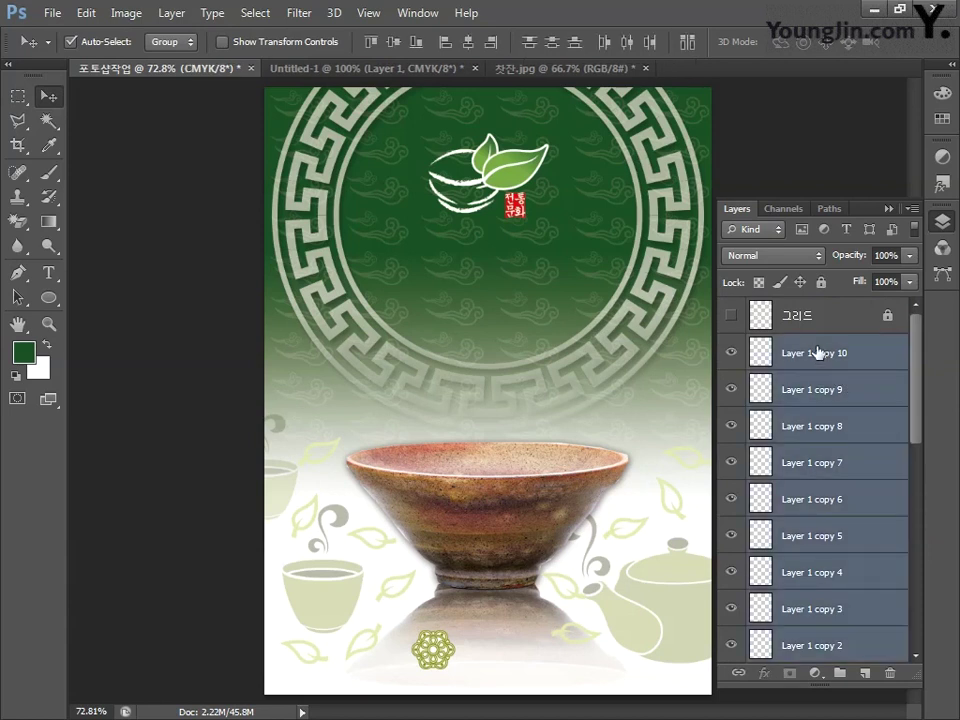
{"action": "key", "text": "ctrl+e"}
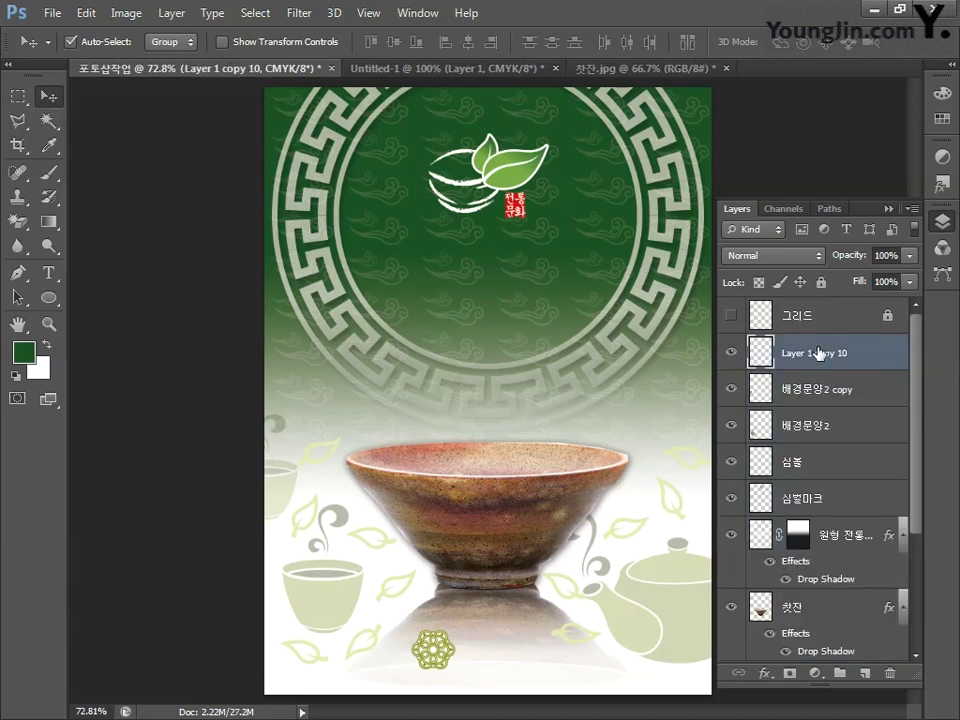
{"action": "double_click", "coordinate": [818, 353]}
{"action": "type", "text": "배경문양3"}
{"action": "key", "text": "Return"}
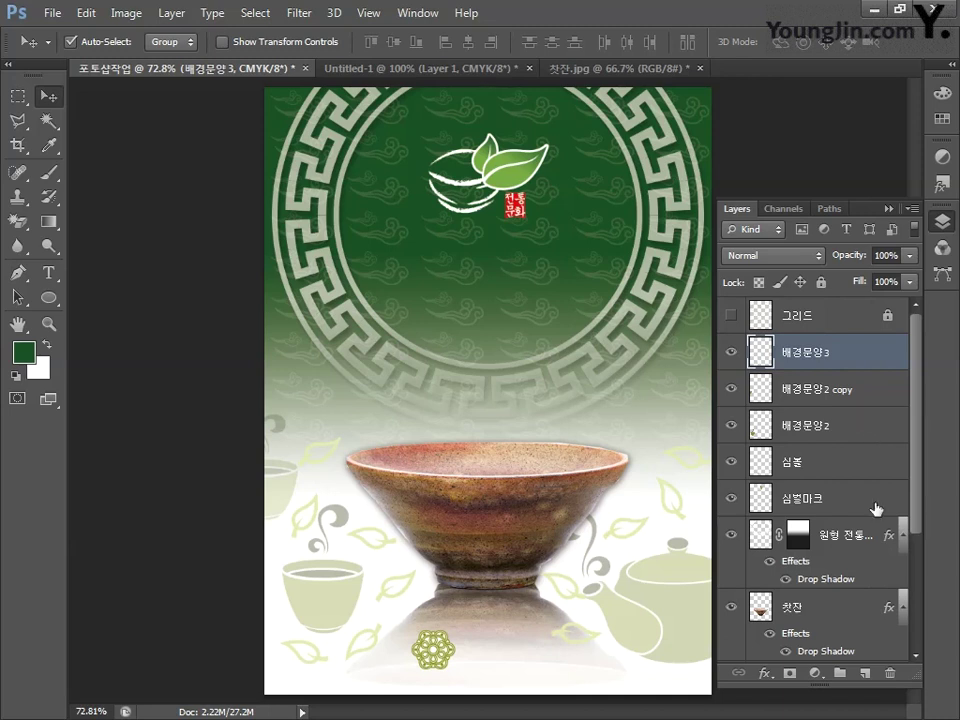
Add a new layer above 배경문양3 and name it 액자1.
{"action": "left_click", "coordinate": [865, 673]}
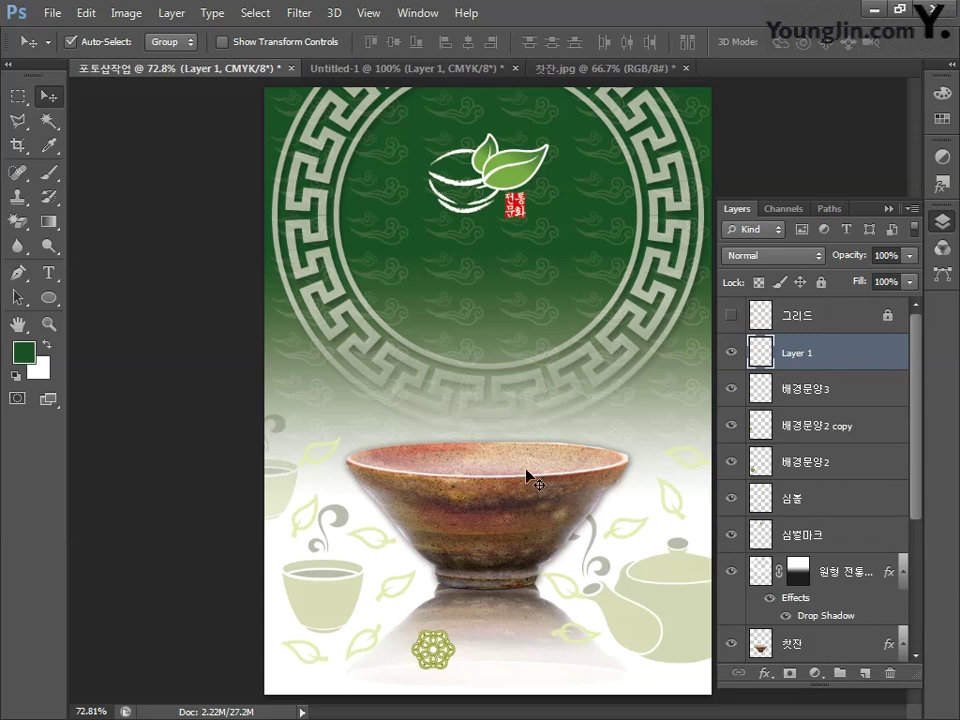
{"action": "double_click", "coordinate": [796, 353]}
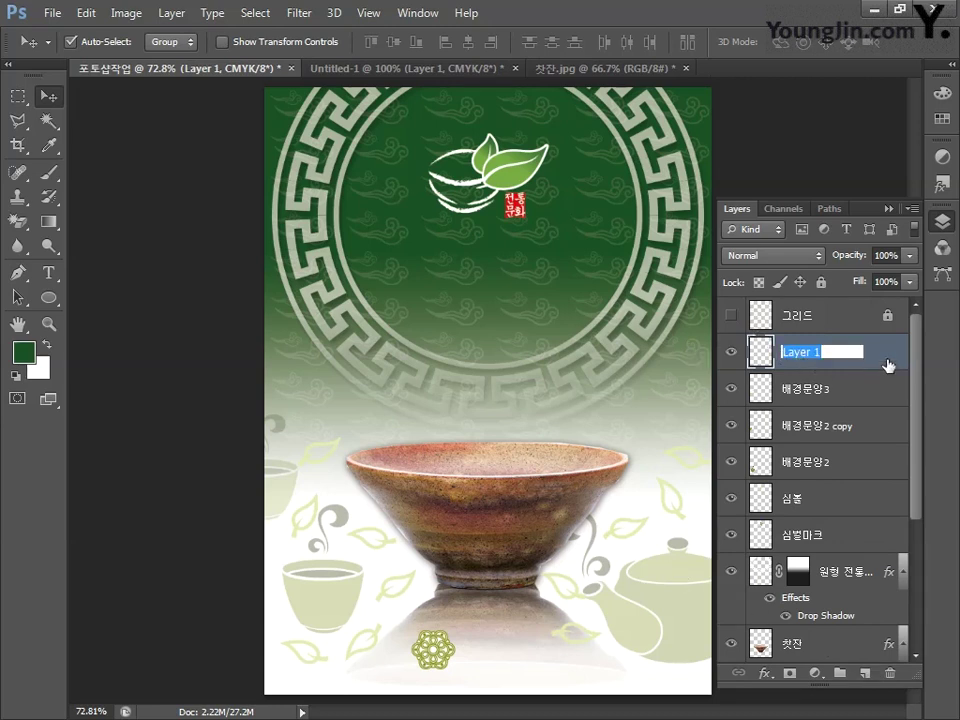
{"action": "type", "text": "액자1"}
{"action": "key", "text": "Return"}
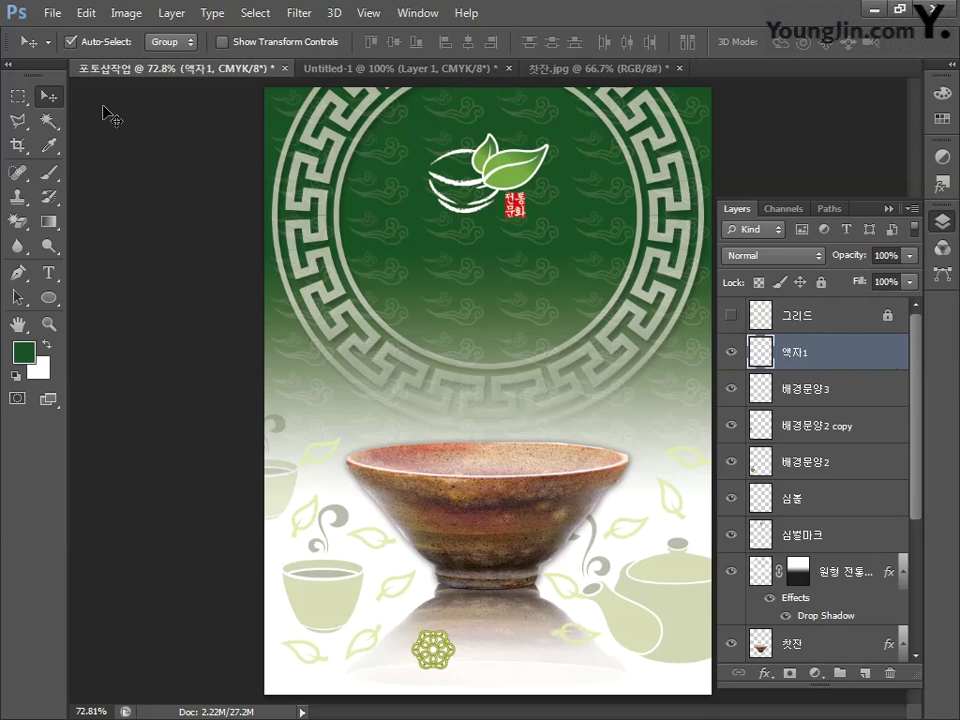
Make a small rectangular selection above the bowl's left rim and fill it with the white background color.
{"action": "left_click", "coordinate": [18, 98]}
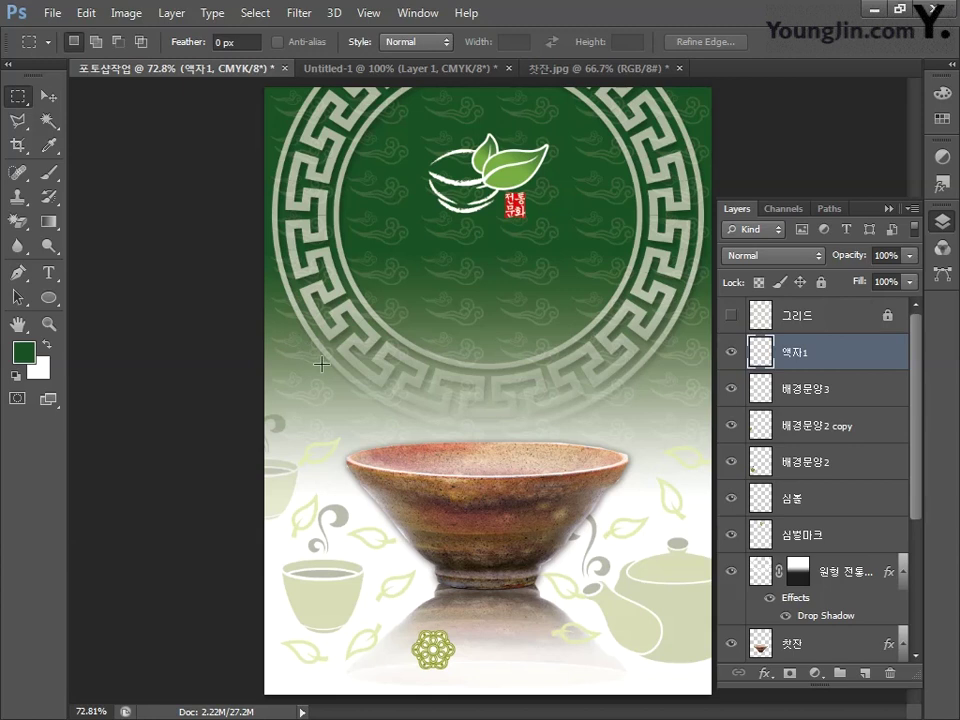
{"action": "left_click_drag", "start_coordinate": [321, 364], "coordinate": [409, 427]}
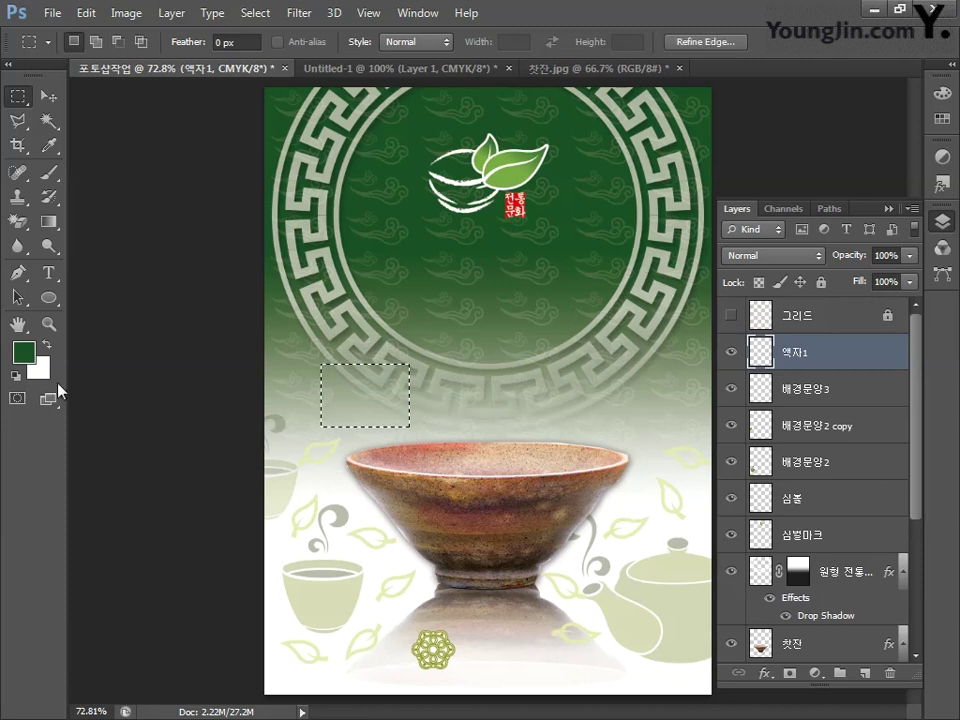
{"action": "left_click", "coordinate": [42, 372]}
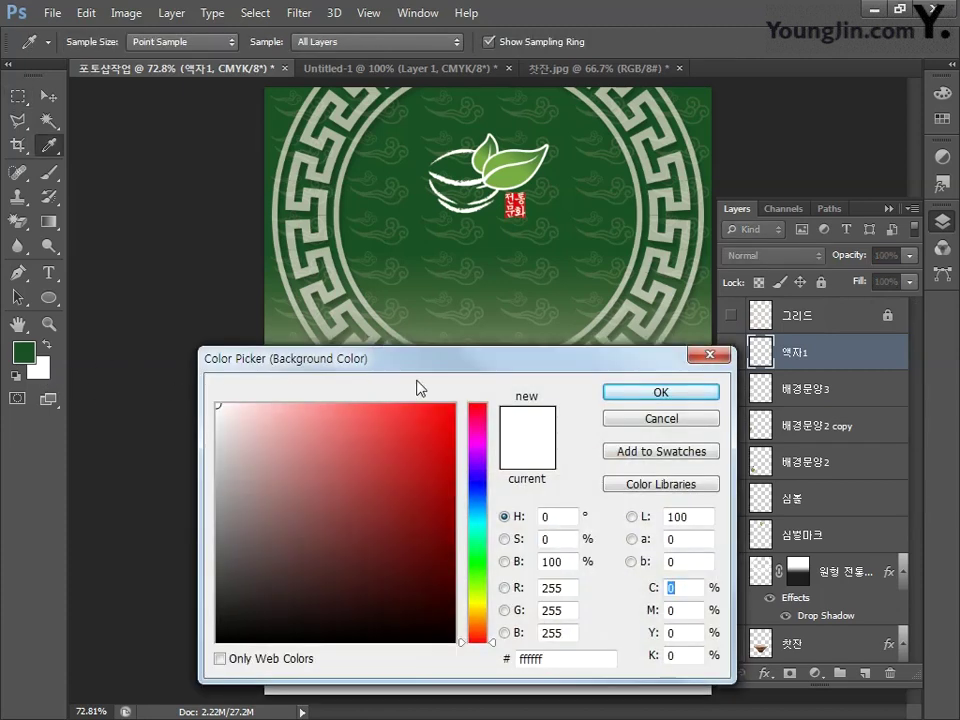
{"action": "left_click", "coordinate": [625, 386]}
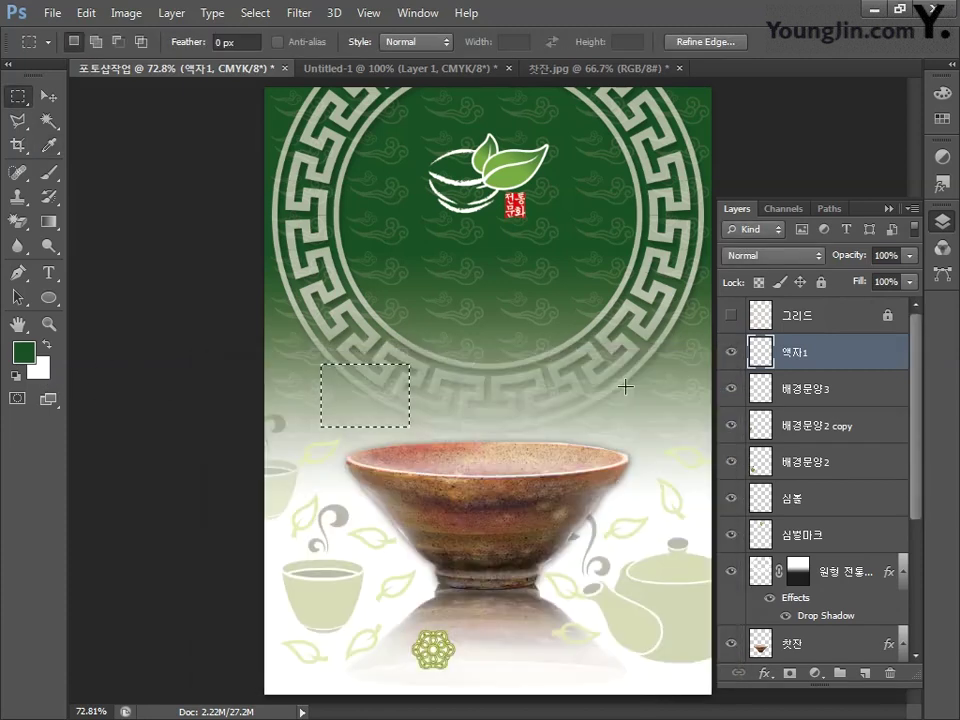
{"action": "key", "text": "ctrl+BackSpace"}
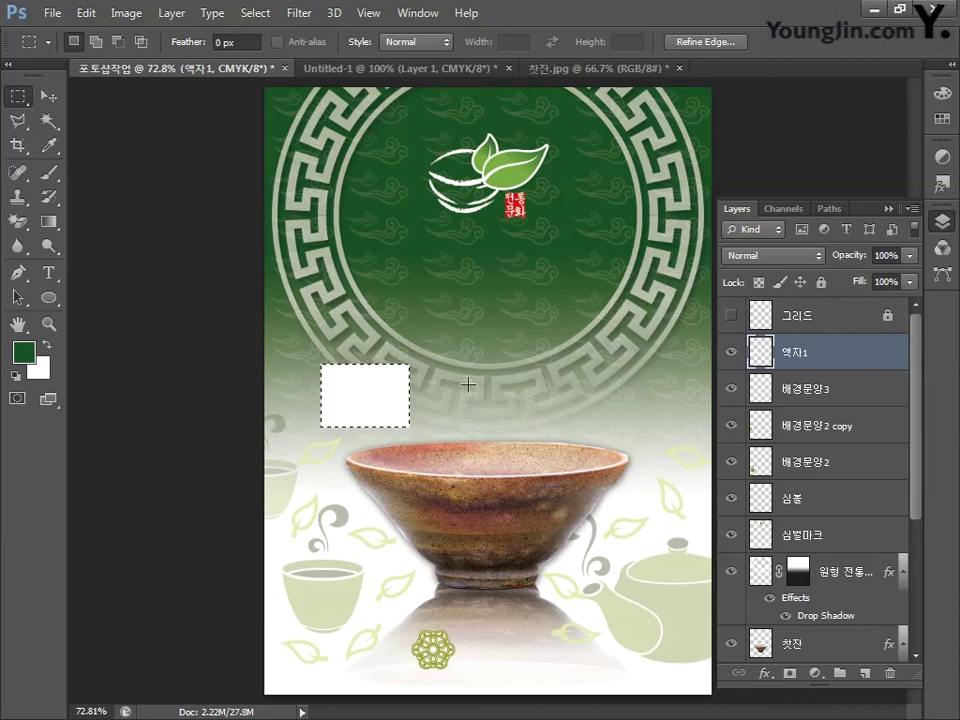
Shrink the rectangular selection about its center to about 88% width and 83% height, leaving an even white border.
{"action": "double_click", "coordinate": [48, 323]}
{"action": "left_click_drag", "start_coordinate": [197, 435], "coordinate": [229, 411]}
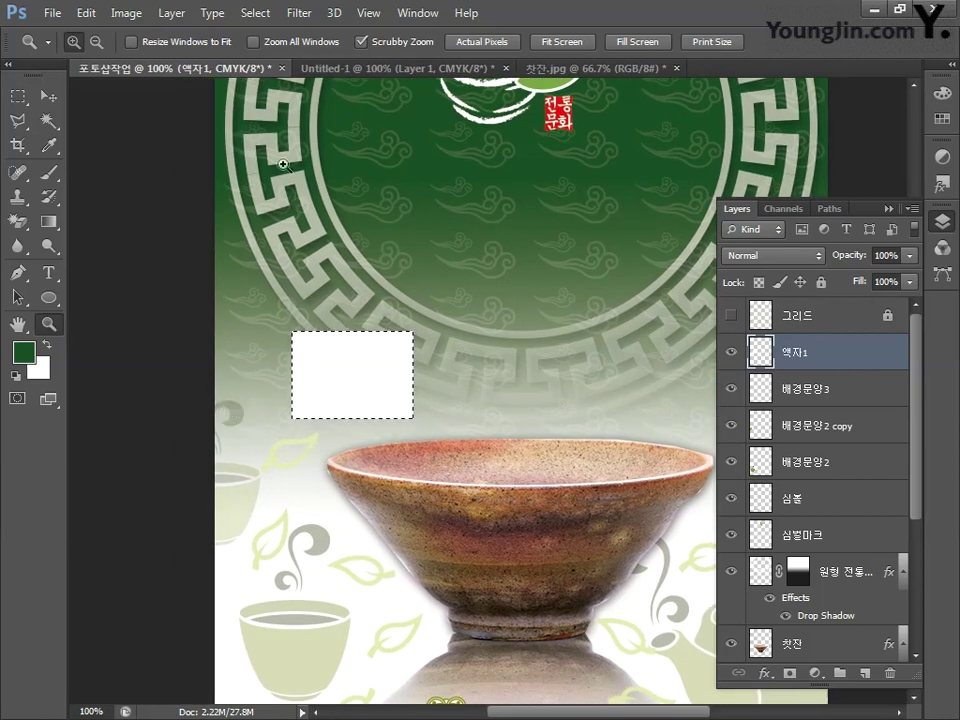
{"action": "left_click", "coordinate": [257, 14]}
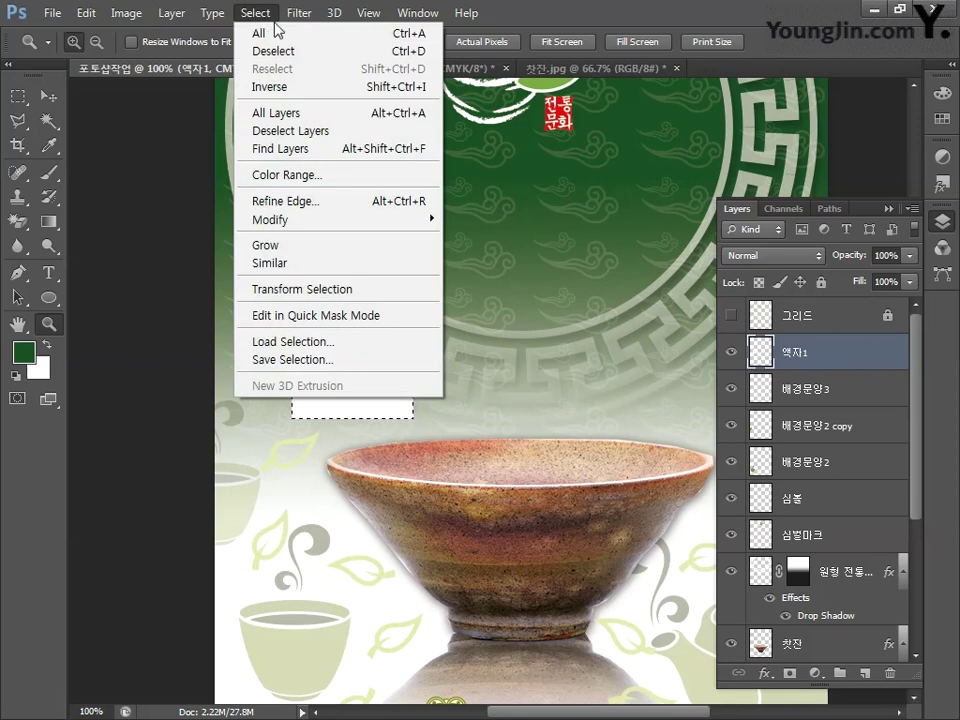
{"action": "left_click", "coordinate": [314, 290]}
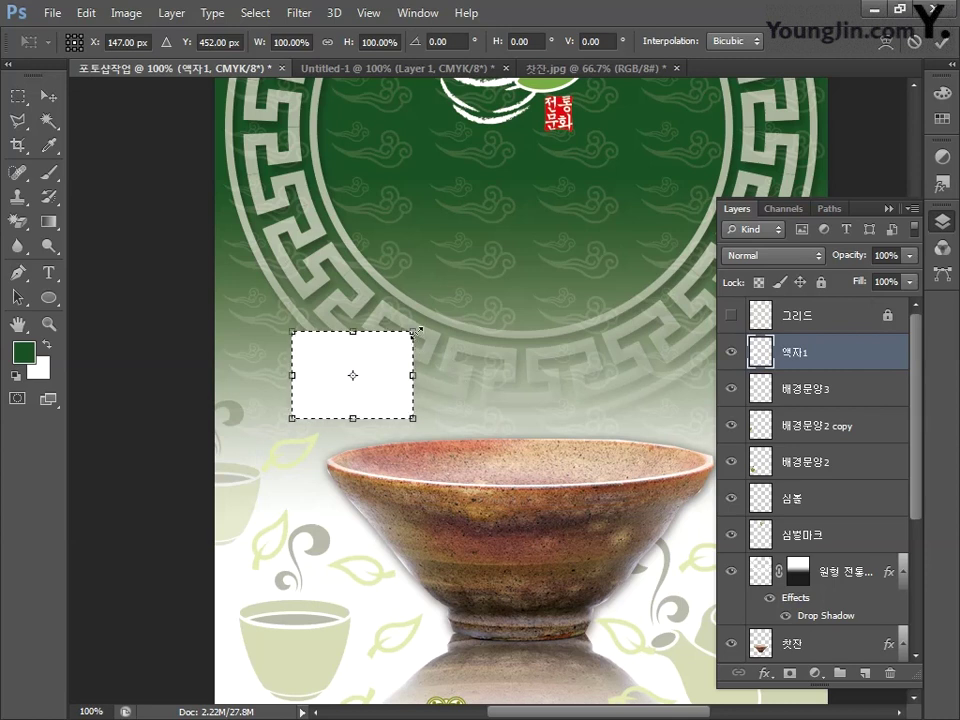
{"action": "left_click_drag", "start_coordinate": [414, 330], "coordinate": [407, 455]}
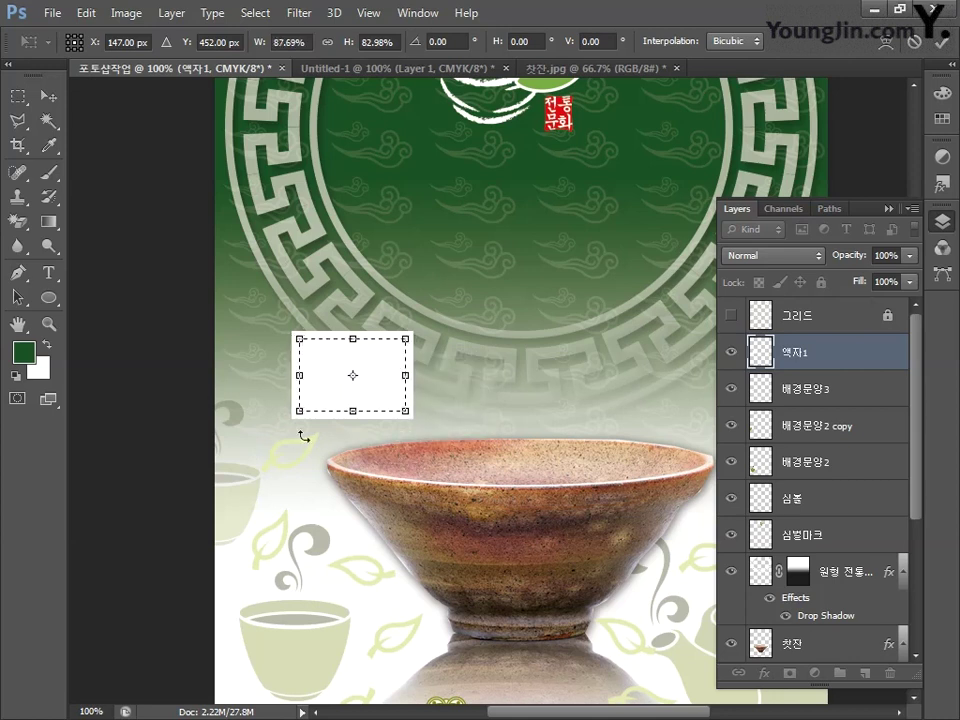
{"action": "key", "text": "Return"}
Delete the white fill inside the selection to leave a rectangular frame, and deselect.
{"action": "key", "text": "z"}
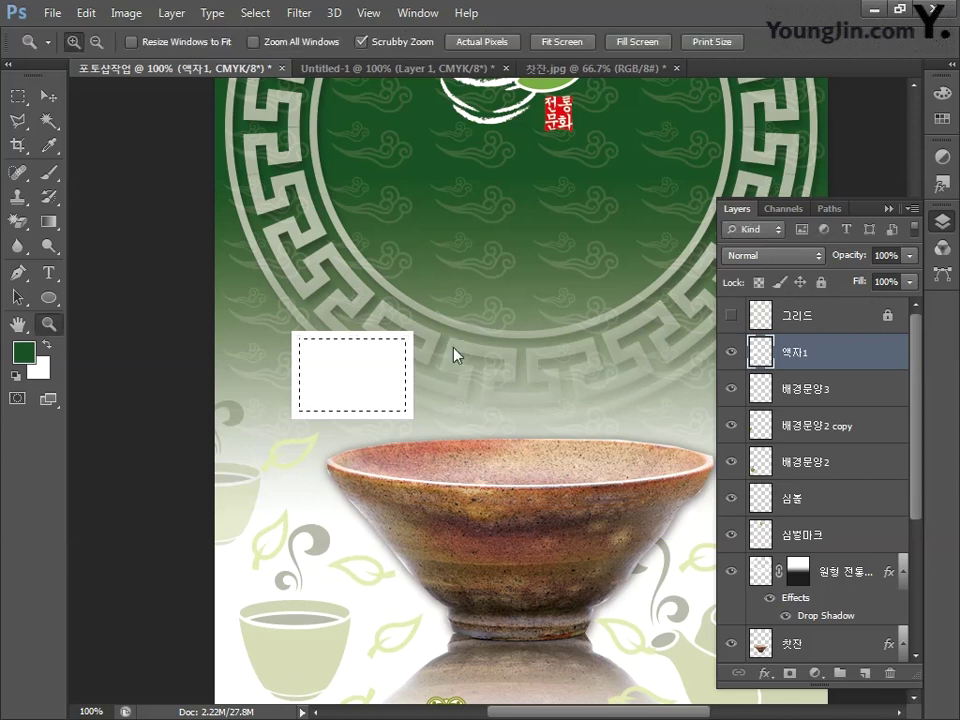
{"action": "key", "text": "Delete"}
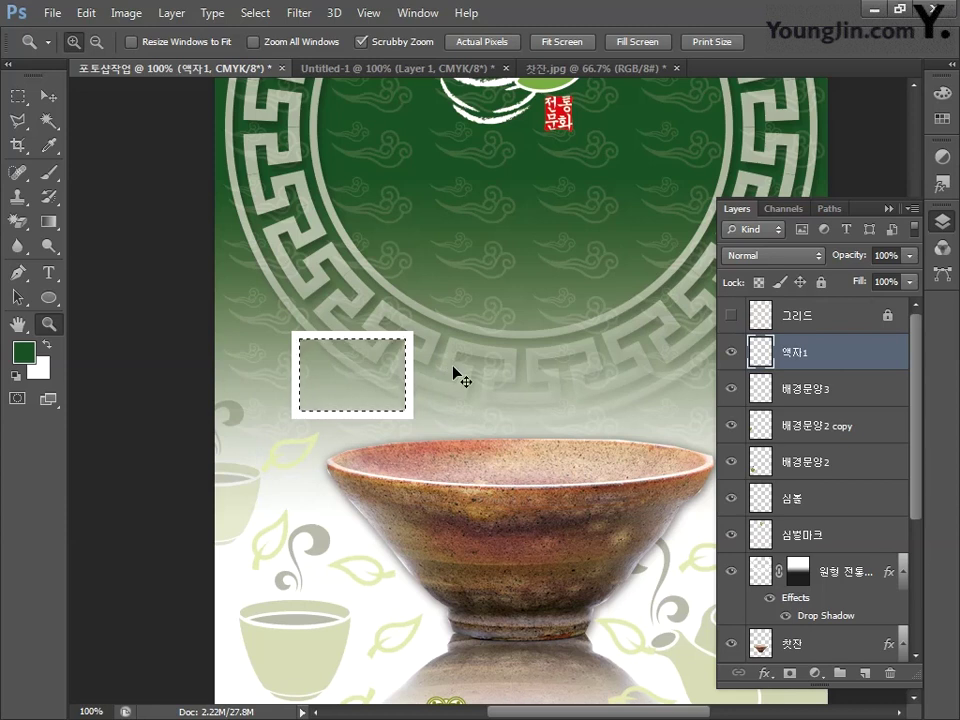
{"action": "key", "text": "ctrl+d"}
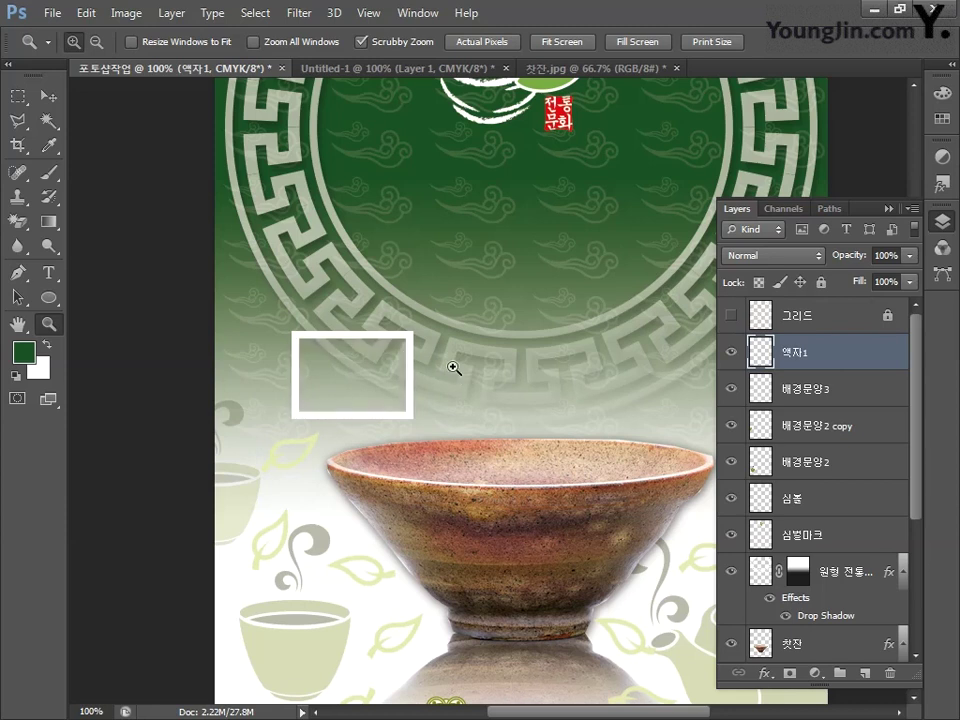
{"action": "left_click", "coordinate": [47, 97]}
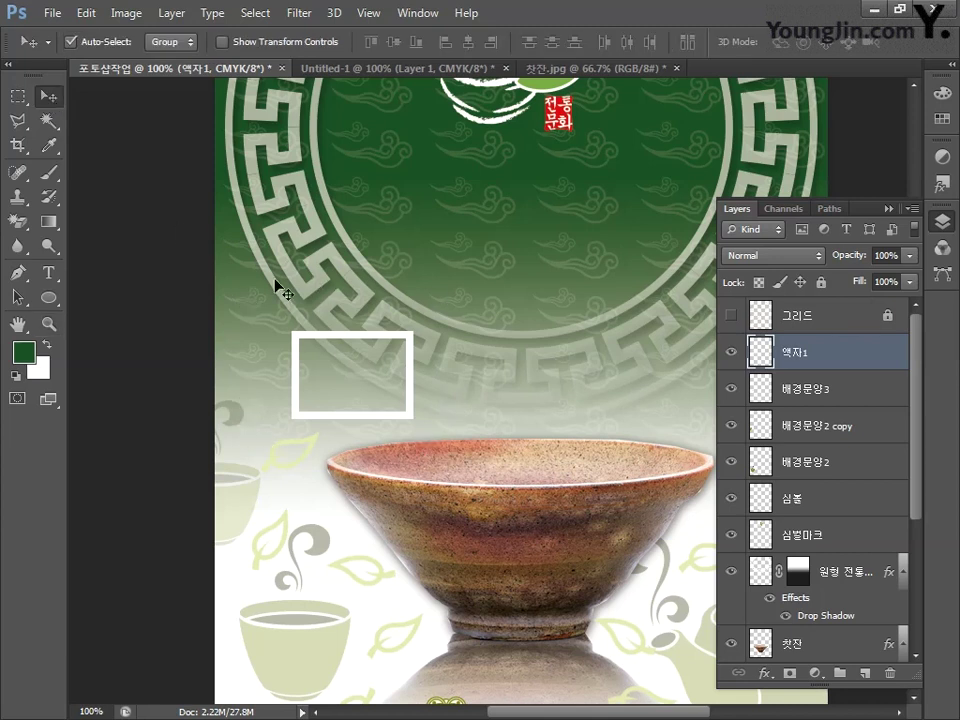
Soften the white rectangular frame with a Gaussian Blur of 1.6 pixels radius.
{"action": "left_click", "coordinate": [299, 13]}
{"action": "mouse_move", "coordinate": [353, 207]}
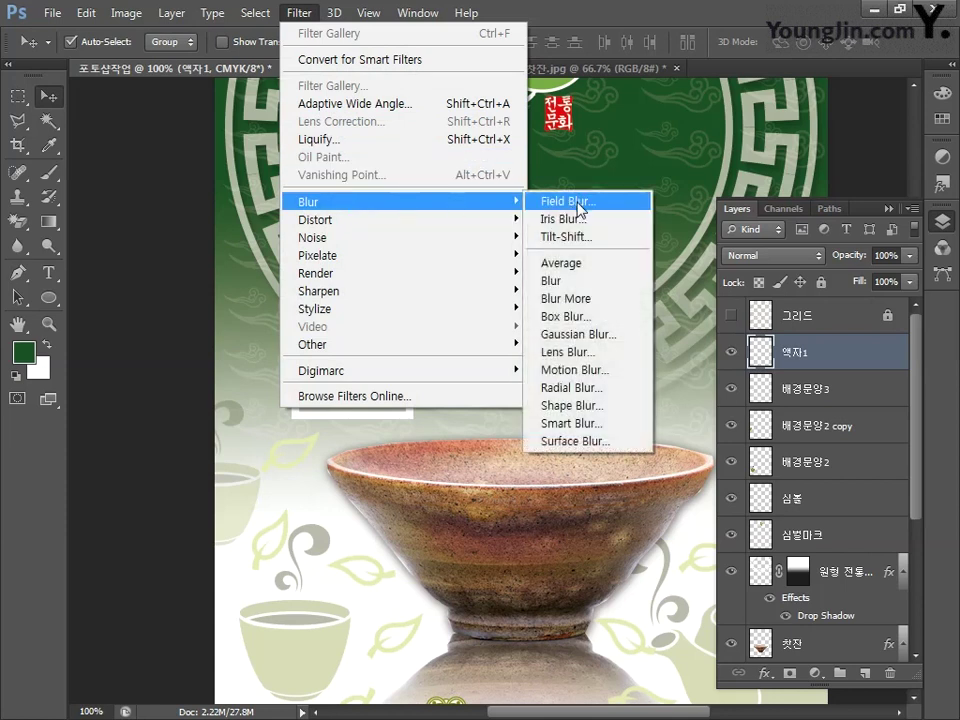
{"action": "left_click", "coordinate": [577, 336]}
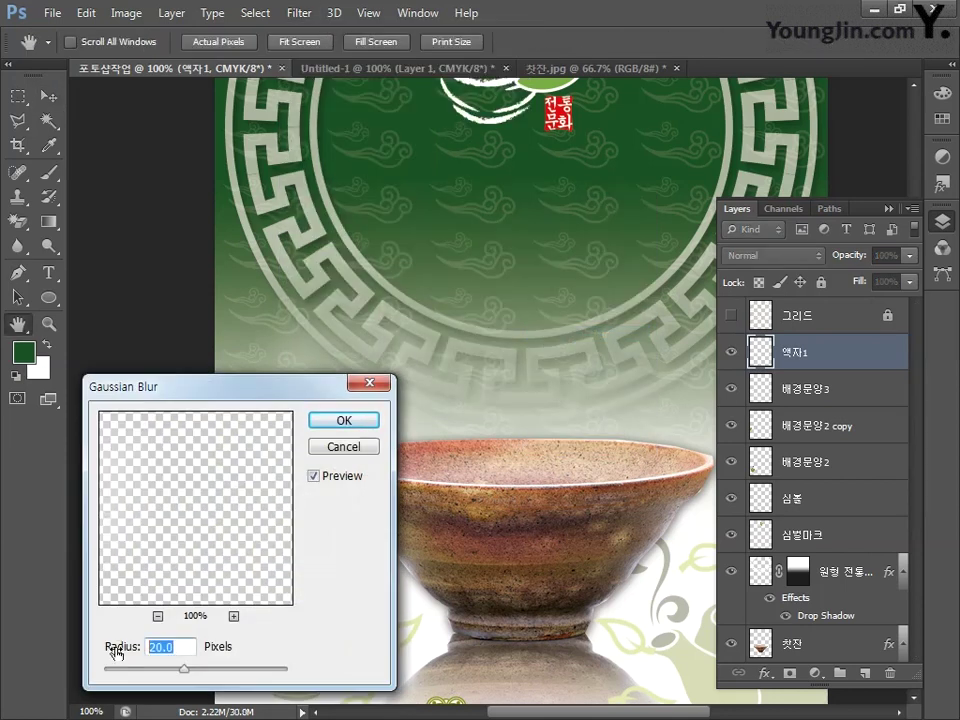
{"action": "type", "text": "1.6"}
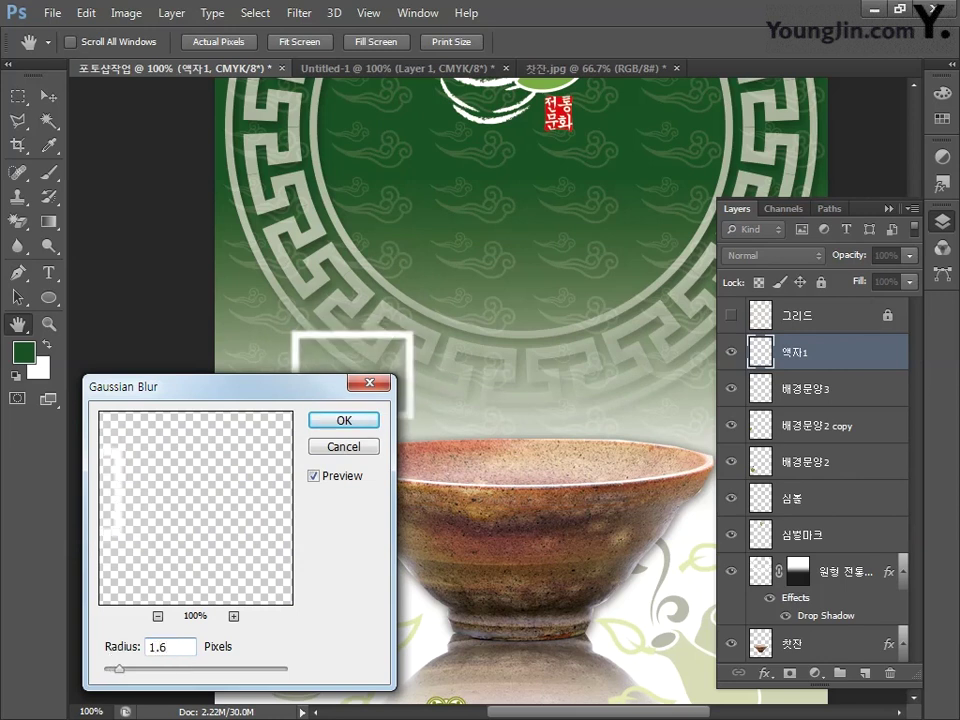
{"action": "left_click", "coordinate": [343, 420]}
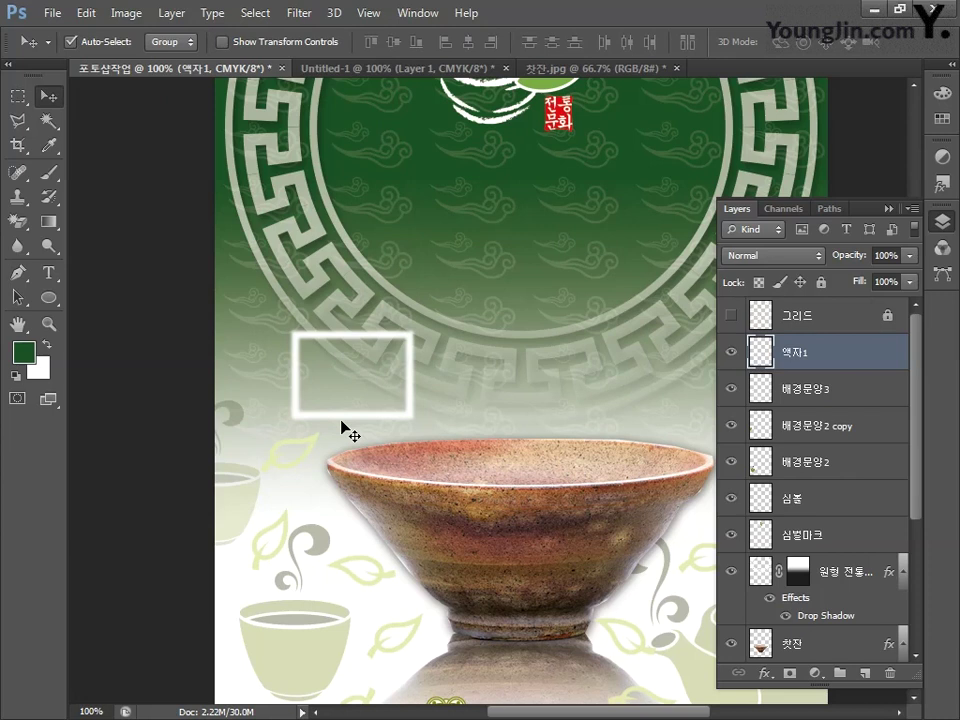
Open the tea field photo 차 밭 from the 제공소스 folder.
{"action": "left_click", "coordinate": [51, 13]}
{"action": "left_click", "coordinate": [50, 50]}
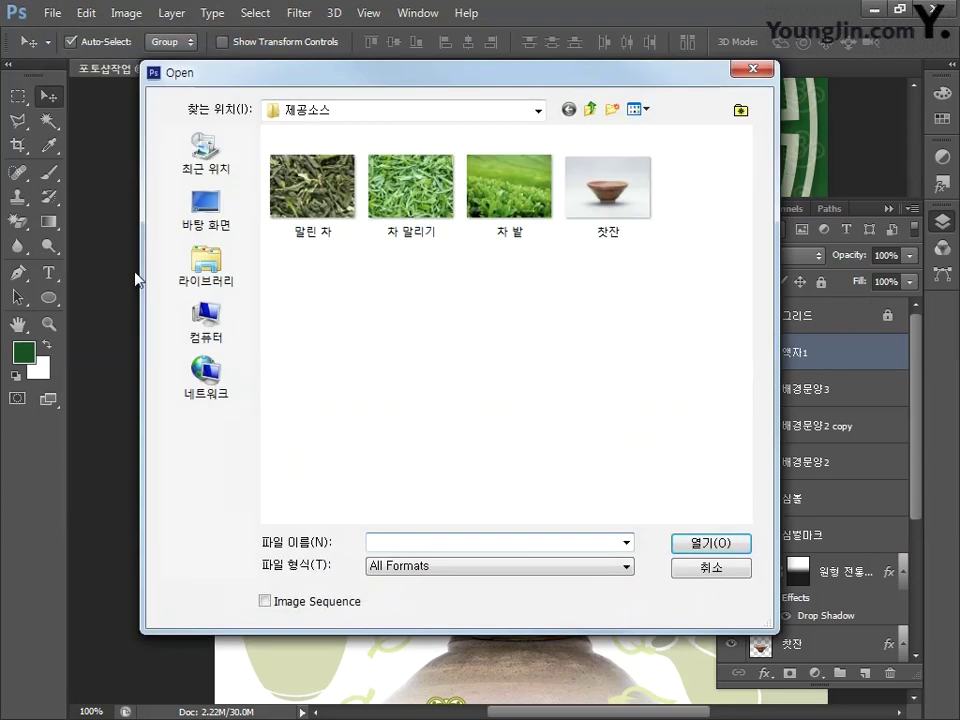
{"action": "left_click", "coordinate": [492, 214]}
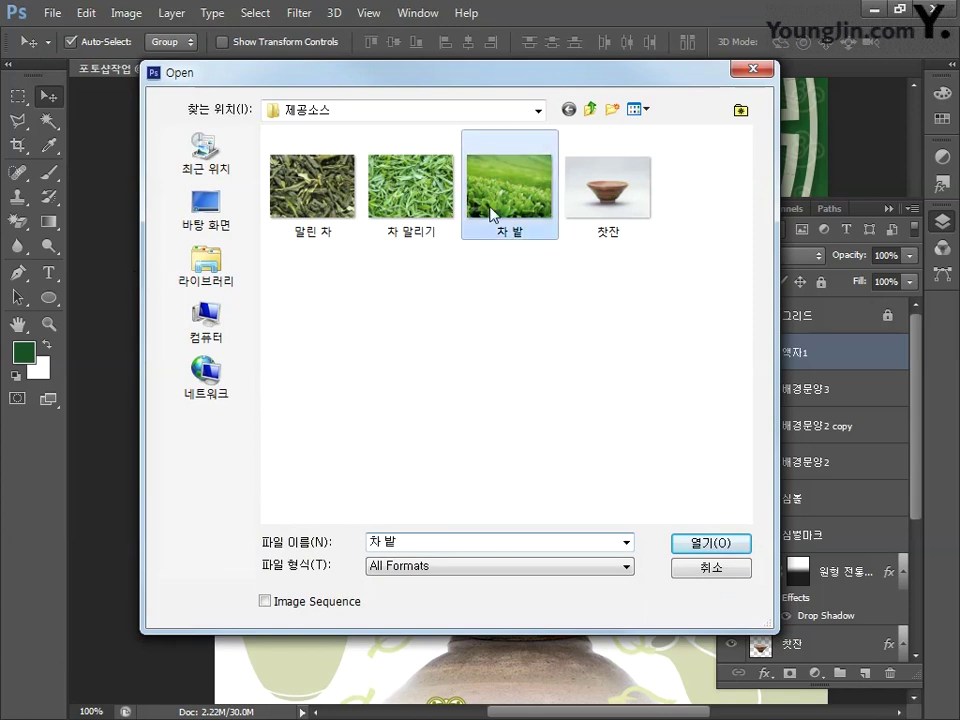
{"action": "left_click", "coordinate": [692, 545]}
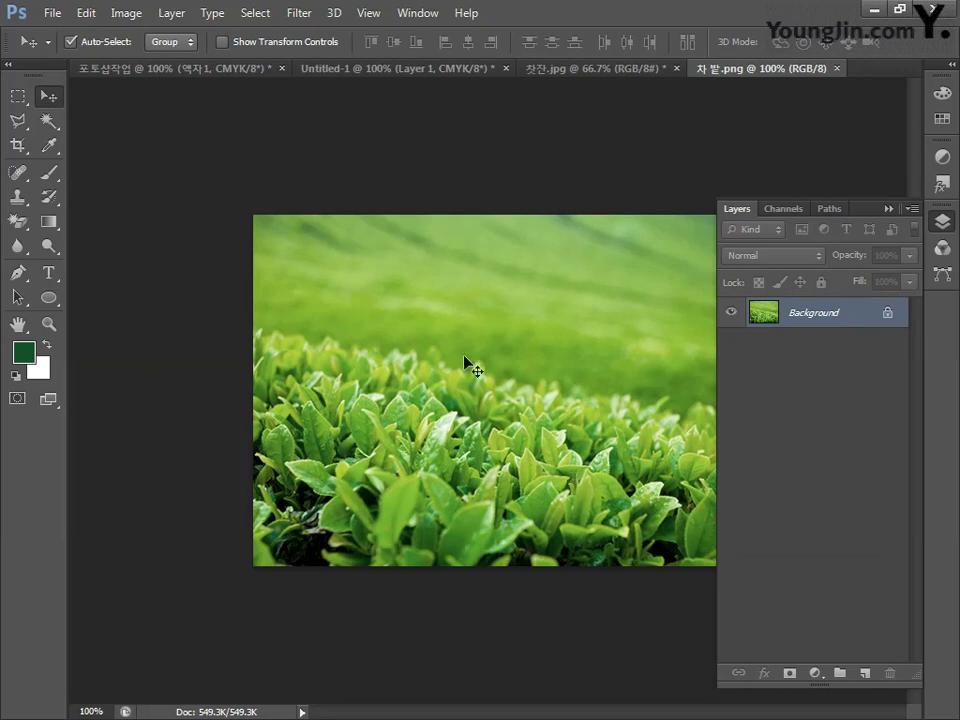
Brighten the tea field photo with Levels, raising the midtone input level to 1.34.
{"action": "left_click", "coordinate": [125, 13]}
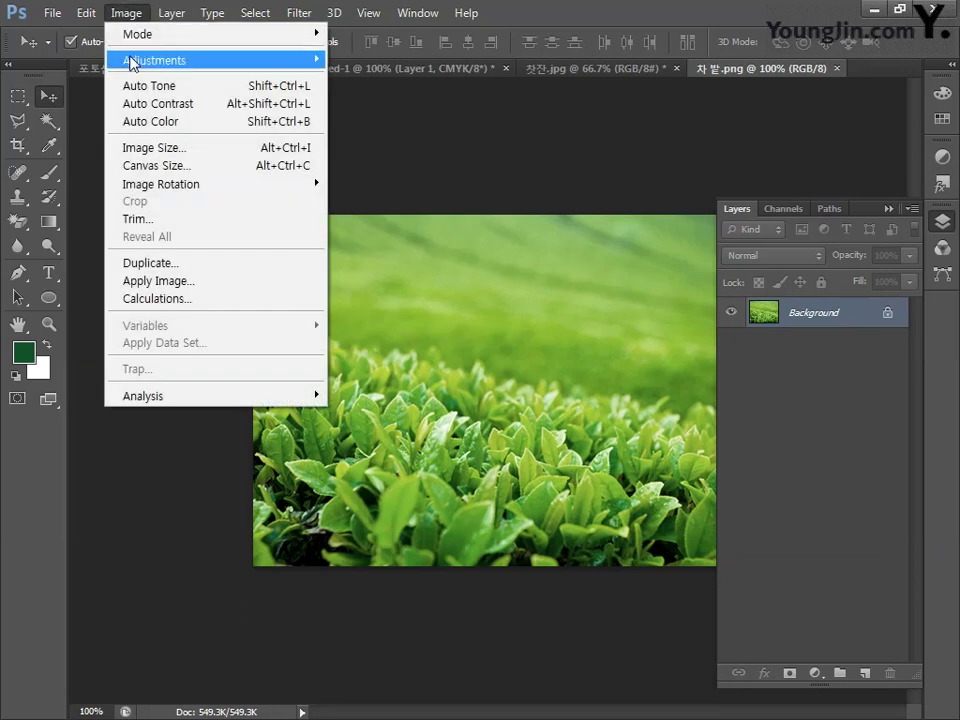
{"action": "mouse_move", "coordinate": [132, 64]}
{"action": "left_click", "coordinate": [364, 77]}
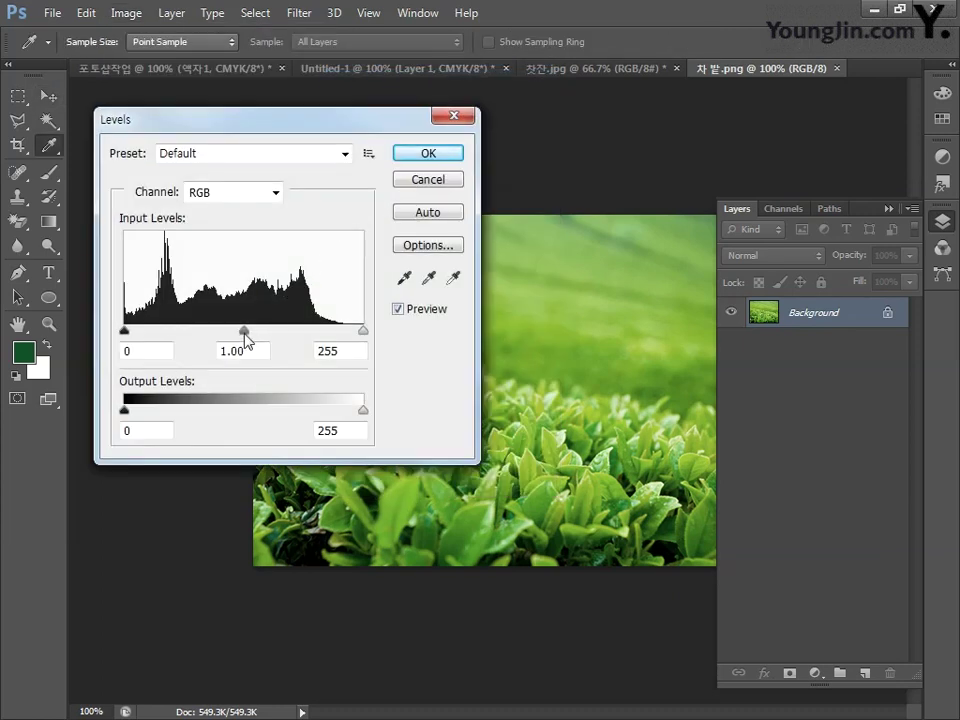
{"action": "left_click_drag", "start_coordinate": [245, 340], "coordinate": [219, 338]}
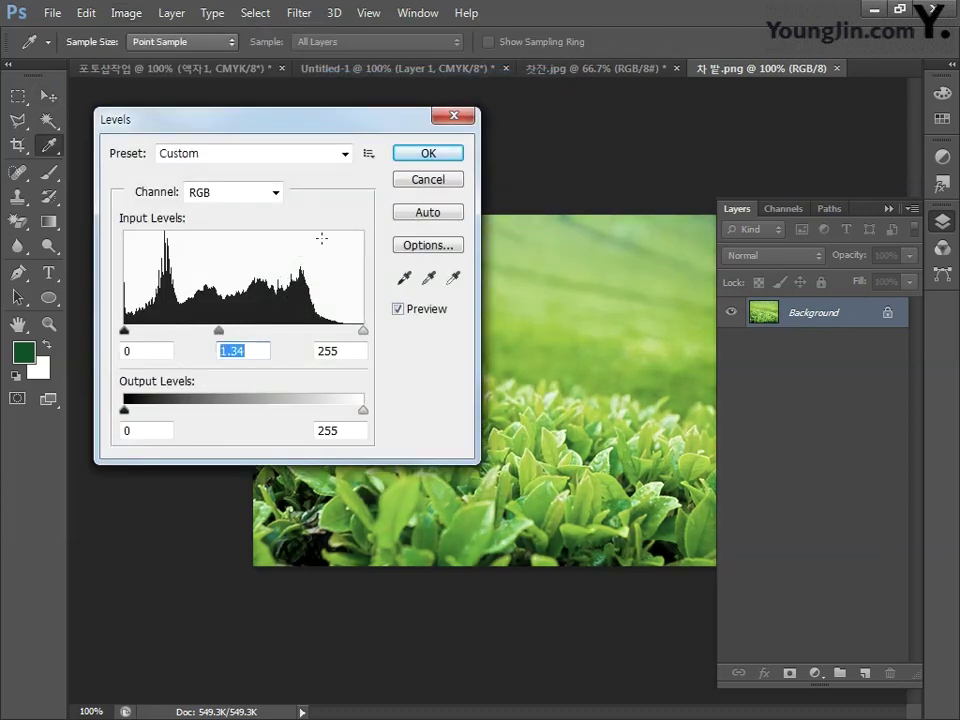
{"action": "left_click", "coordinate": [412, 157]}
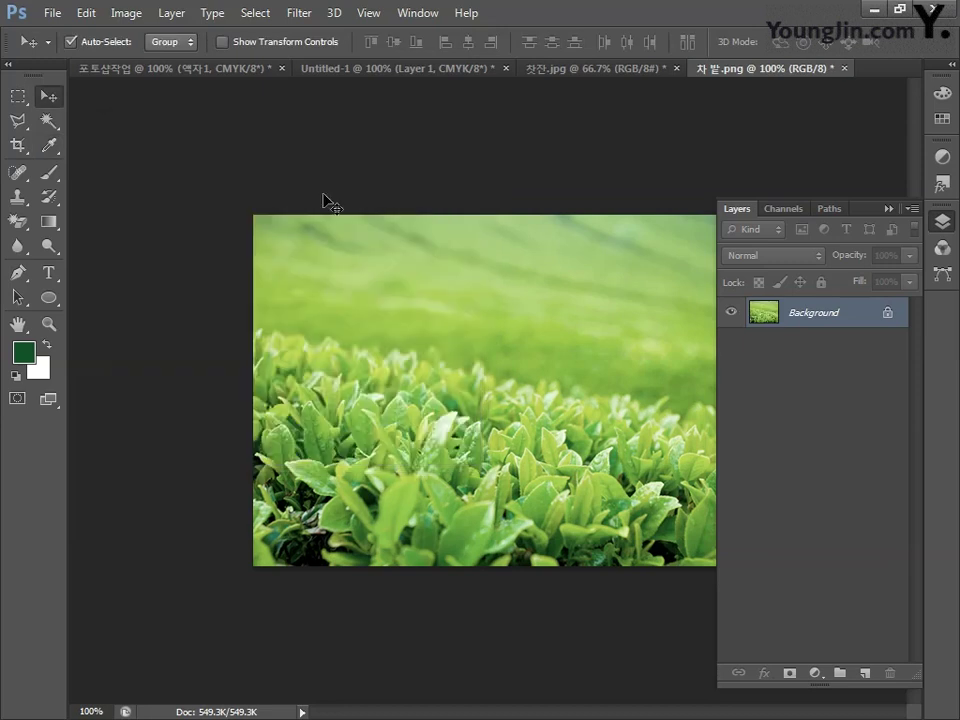
Copy the whole tea field photo into the poster, scale it to about 47% and align its upper-left corner with the white frame.
{"action": "key", "text": "ctrl+a"}
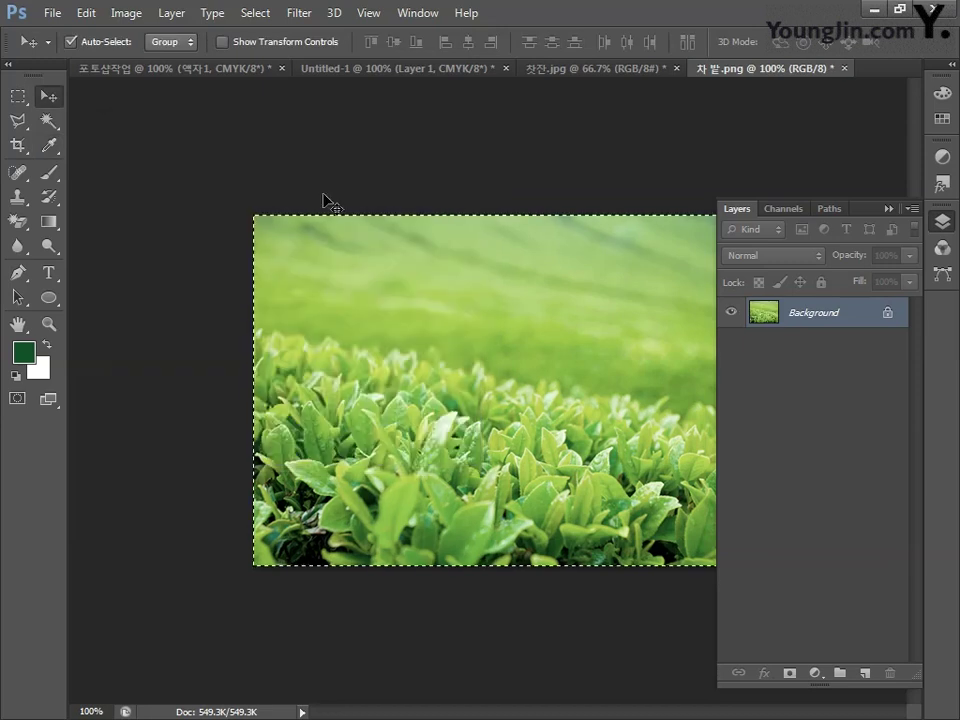
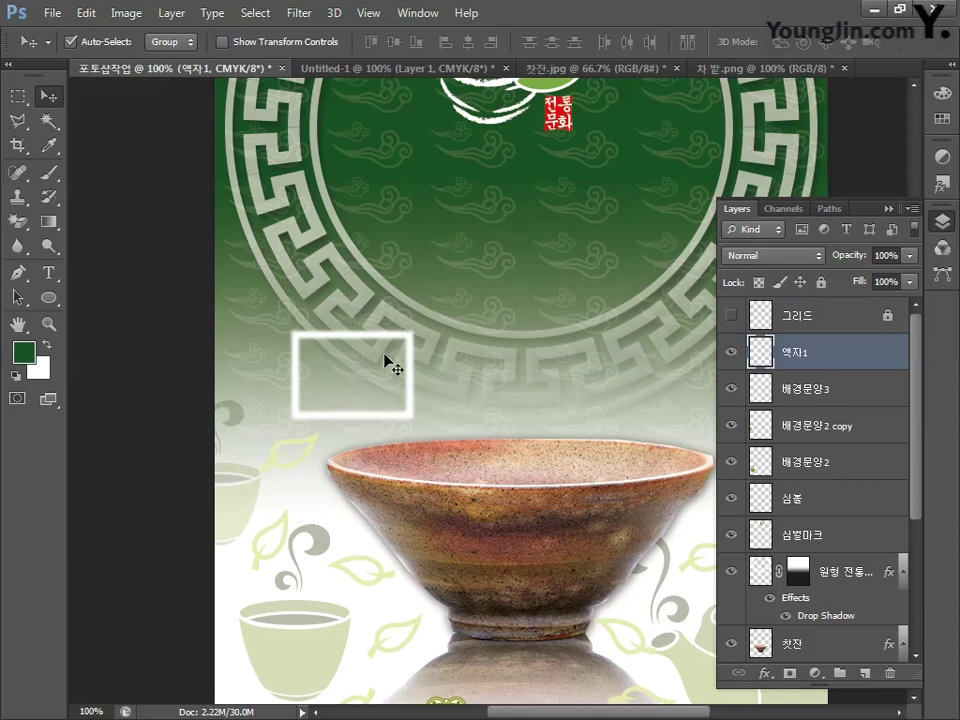
{"action": "key", "text": "ctrl+v"}
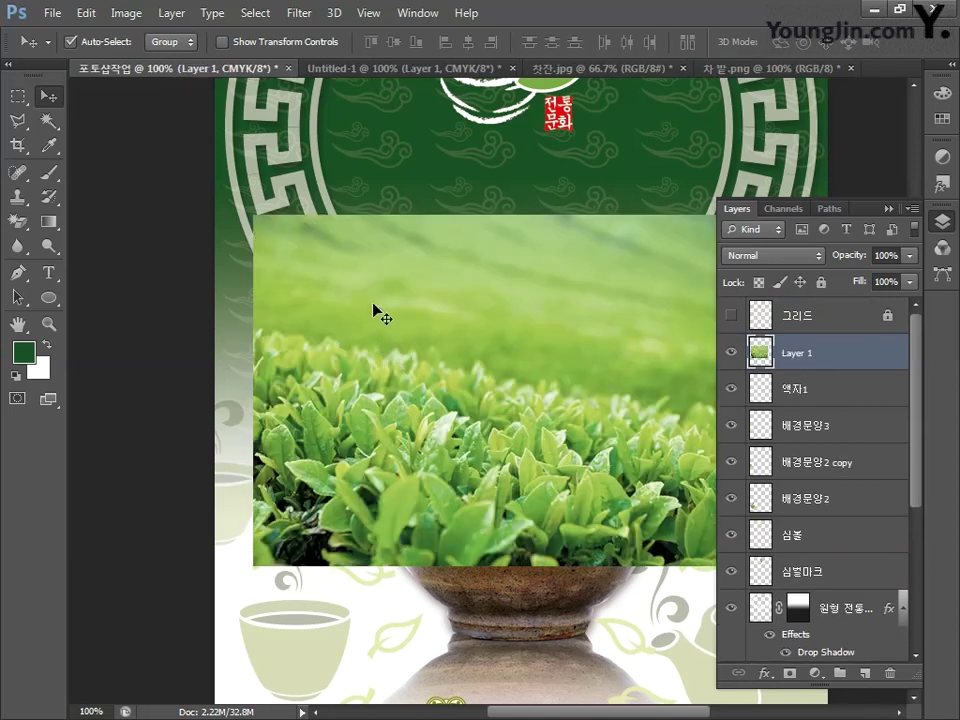
{"action": "key", "text": "ctrl+t"}
{"action": "left_click_drag", "start_coordinate": [255, 216], "coordinate": [492, 425]}
{"action": "left_click_drag", "start_coordinate": [620, 448], "coordinate": [419, 377]}
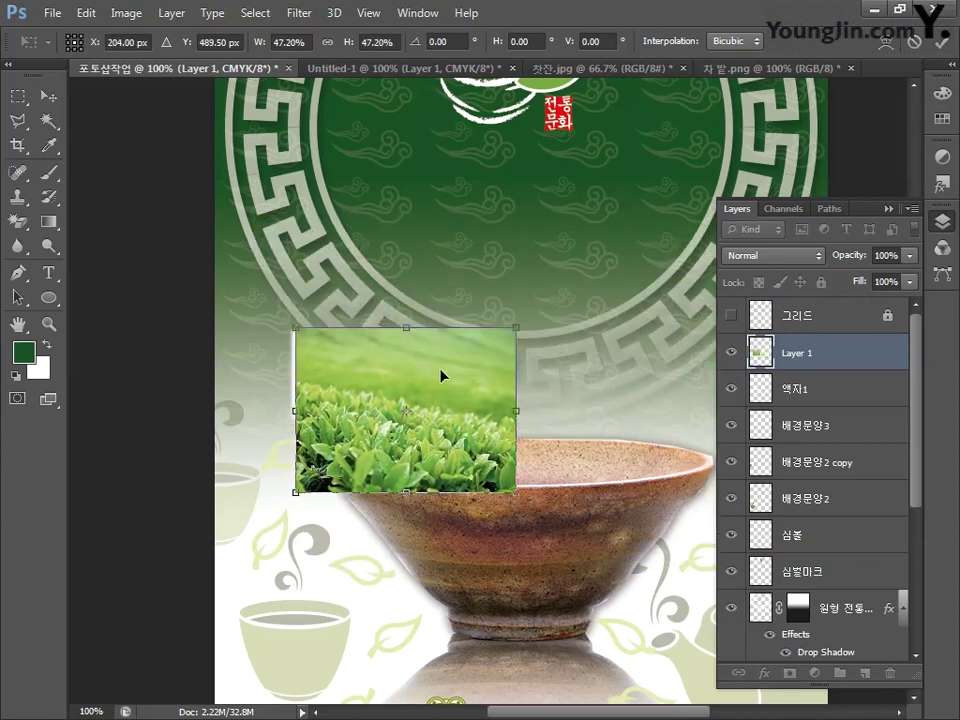
Shrink the tea field photo to fit the white frame and place its layer directly below 액자1.
{"action": "key", "text": "Down"}
{"action": "key", "text": "Down"}
{"action": "key", "text": "Down"}
{"action": "key", "text": "Down"}
{"action": "key", "text": "Down"}
{"action": "key", "text": "Down"}
{"action": "key", "text": "Down"}
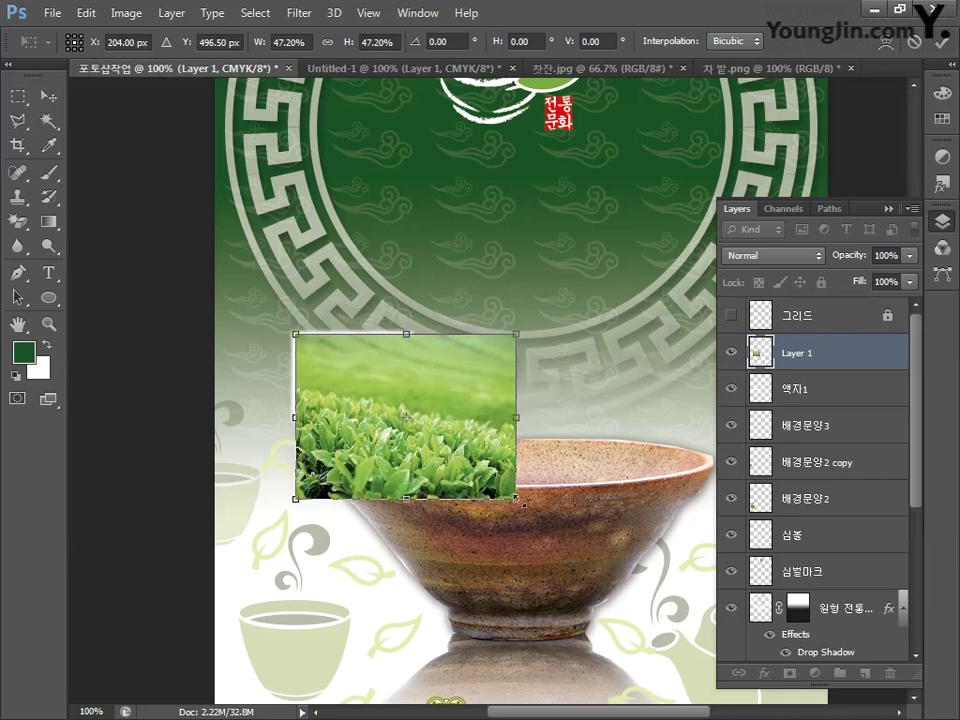
{"action": "left_click_drag", "start_coordinate": [519, 501], "coordinate": [401, 435]}
{"action": "key", "text": "Return"}
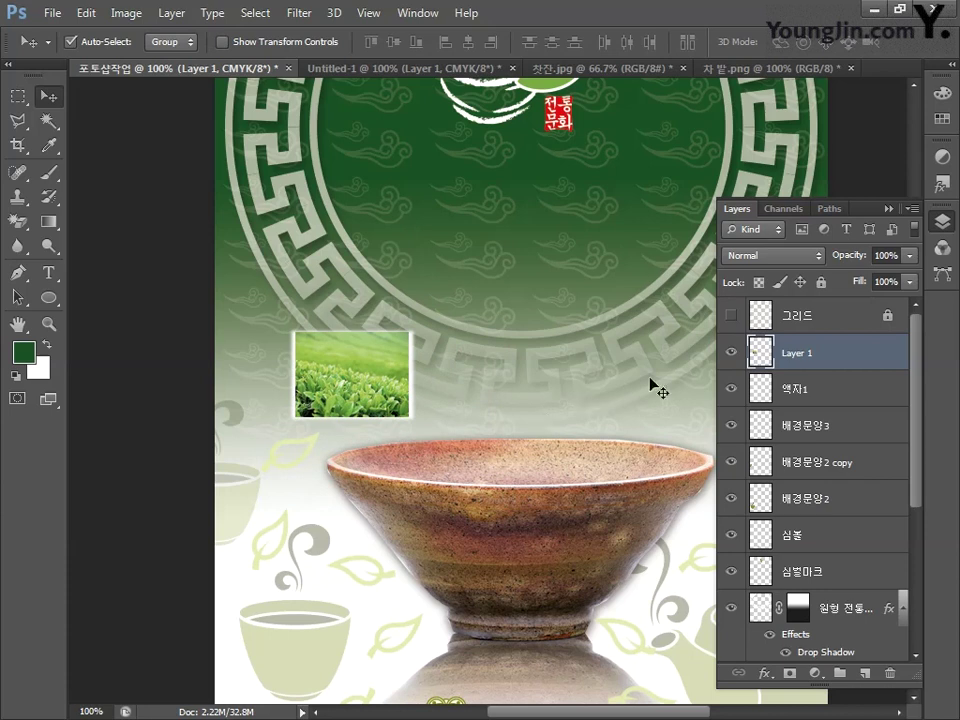
{"action": "left_click_drag", "start_coordinate": [758, 362], "coordinate": [824, 410]}
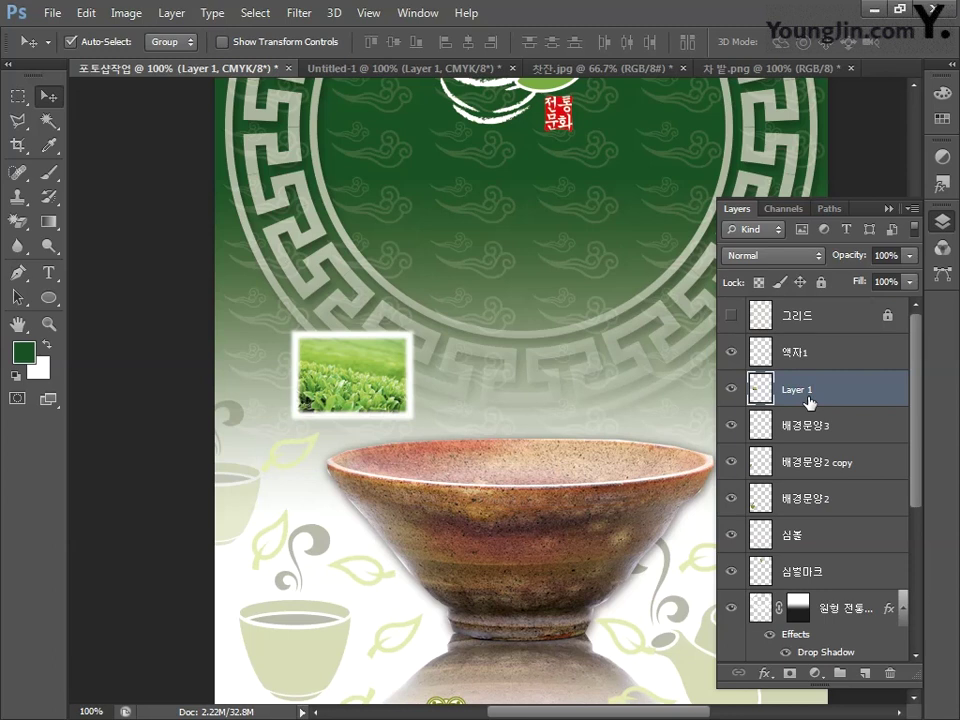
Duplicate the 액자1 frame, place the copy level with it to the right, and name the new layer 액자2.
{"action": "left_click", "coordinate": [821, 364]}
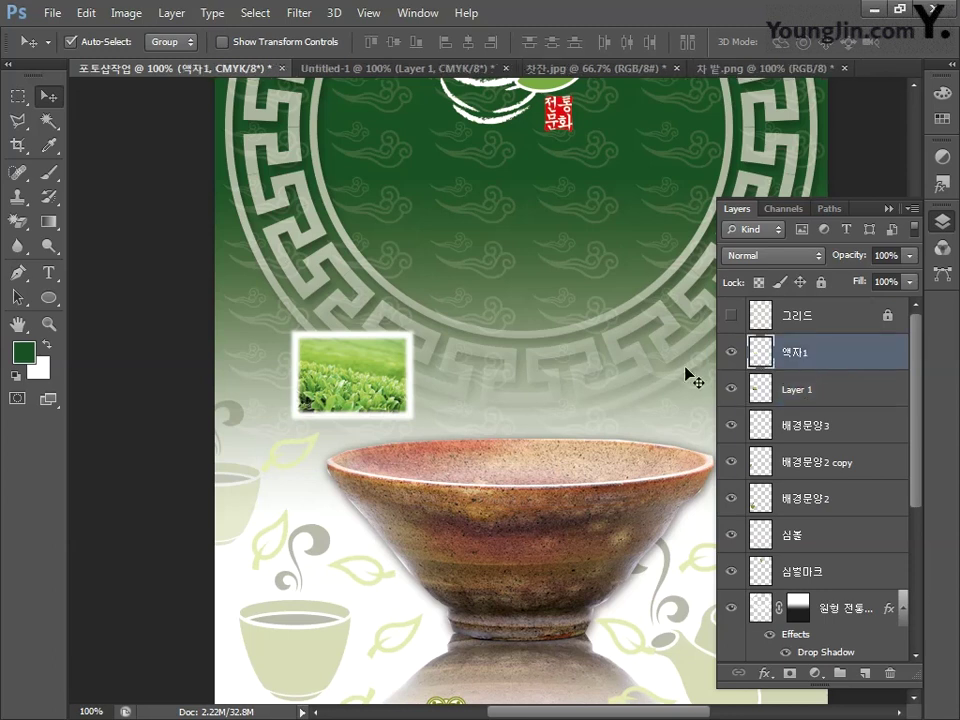
{"action": "key", "text": "ctrl+j"}
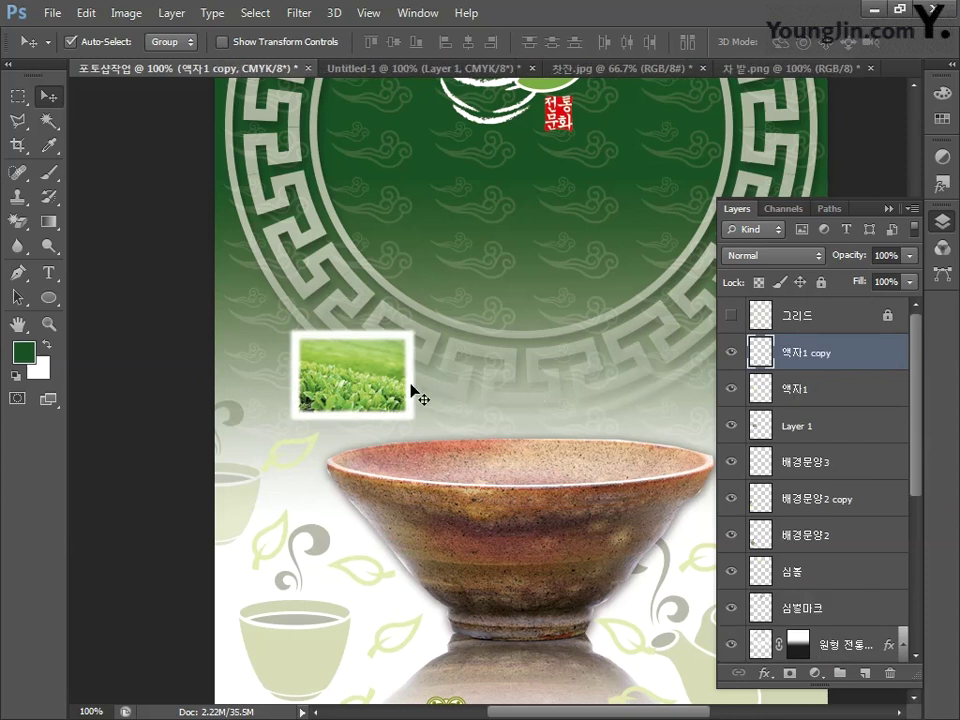
{"action": "left_click_drag", "start_coordinate": [411, 389], "coordinate": [576, 393]}
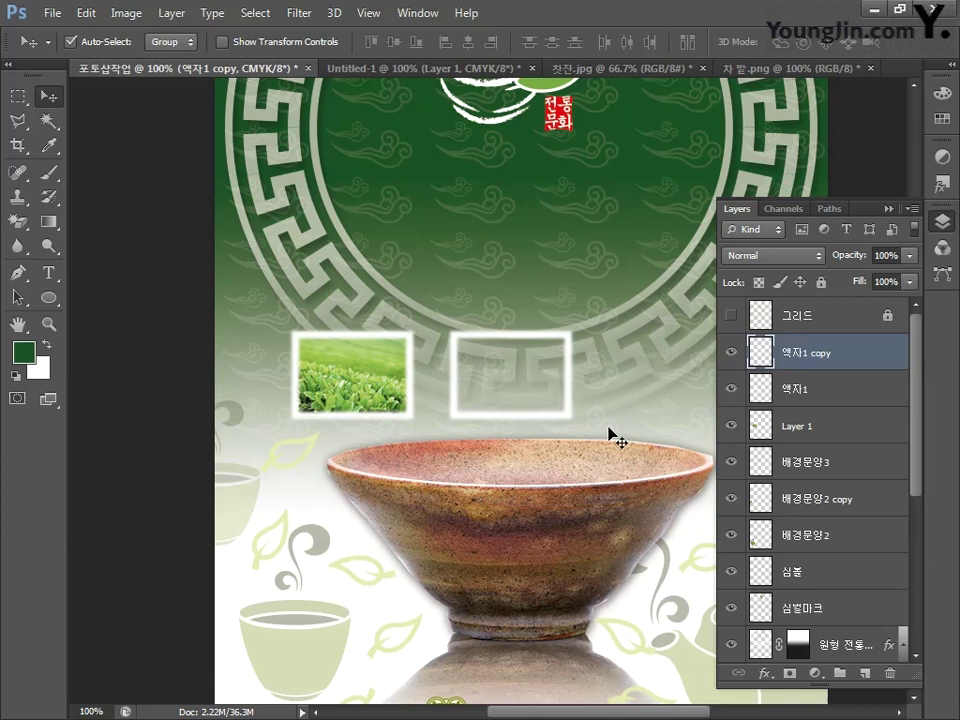
{"action": "double_click", "coordinate": [805, 353]}
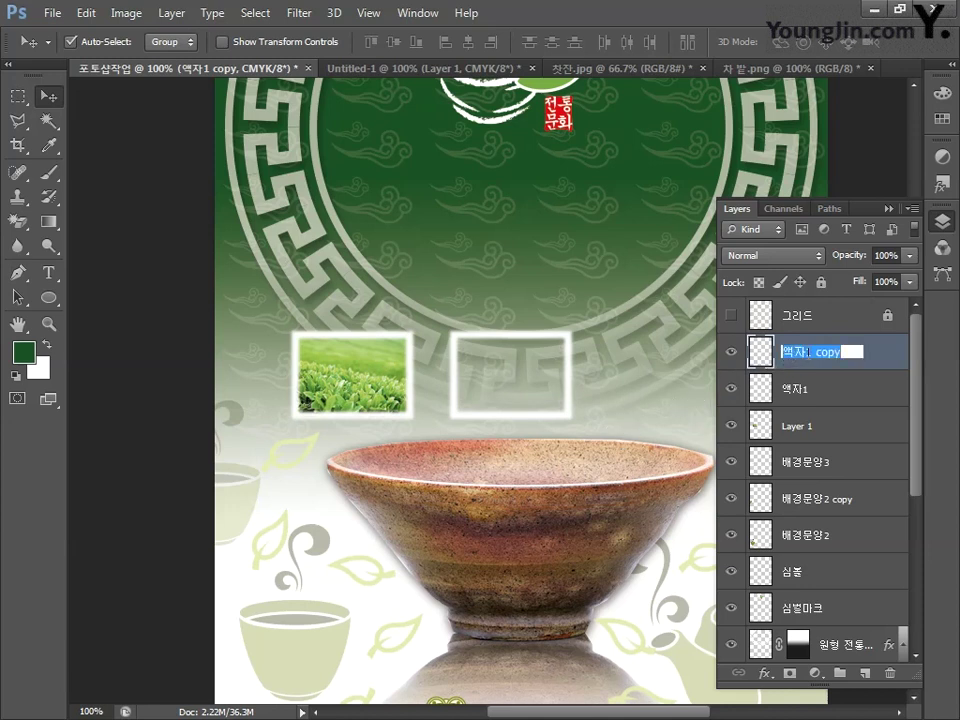
{"action": "type", "text": "액자2"}
{"action": "key", "text": "Return"}
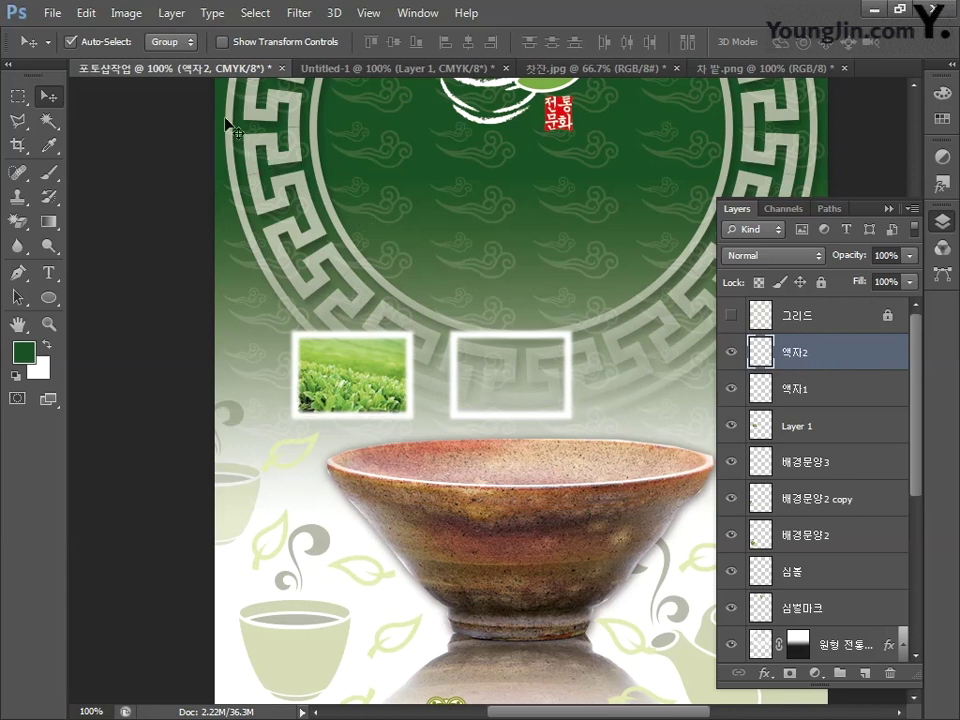
Open the 차 말리기 photo and copy the whole image into the poster as a new layer.
{"action": "left_click", "coordinate": [52, 13]}
{"action": "left_click", "coordinate": [70, 52]}
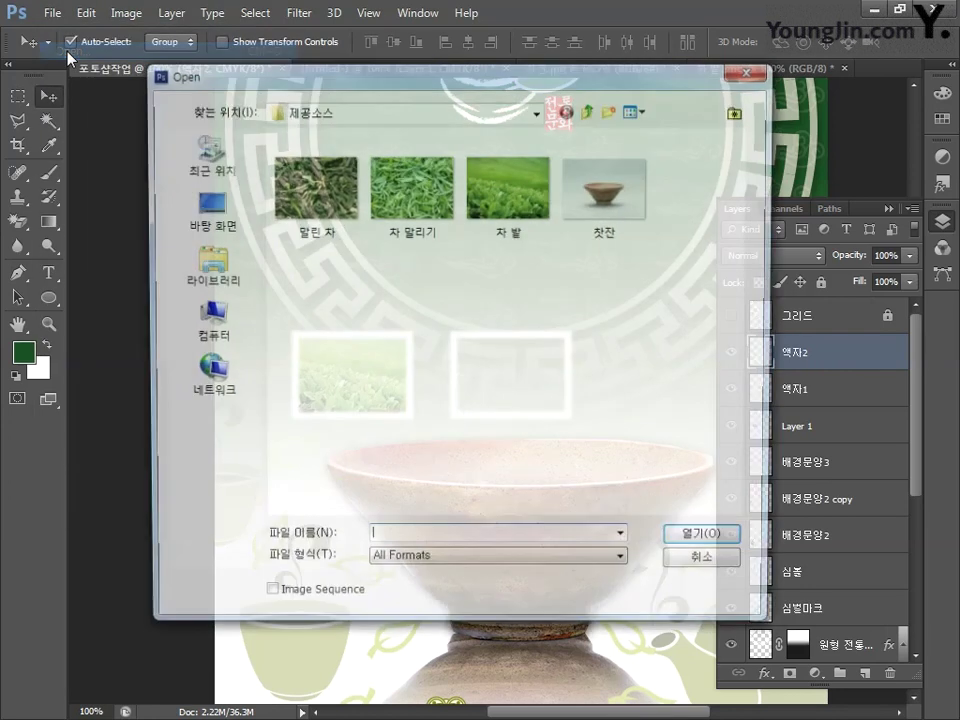
{"action": "left_click", "coordinate": [412, 205]}
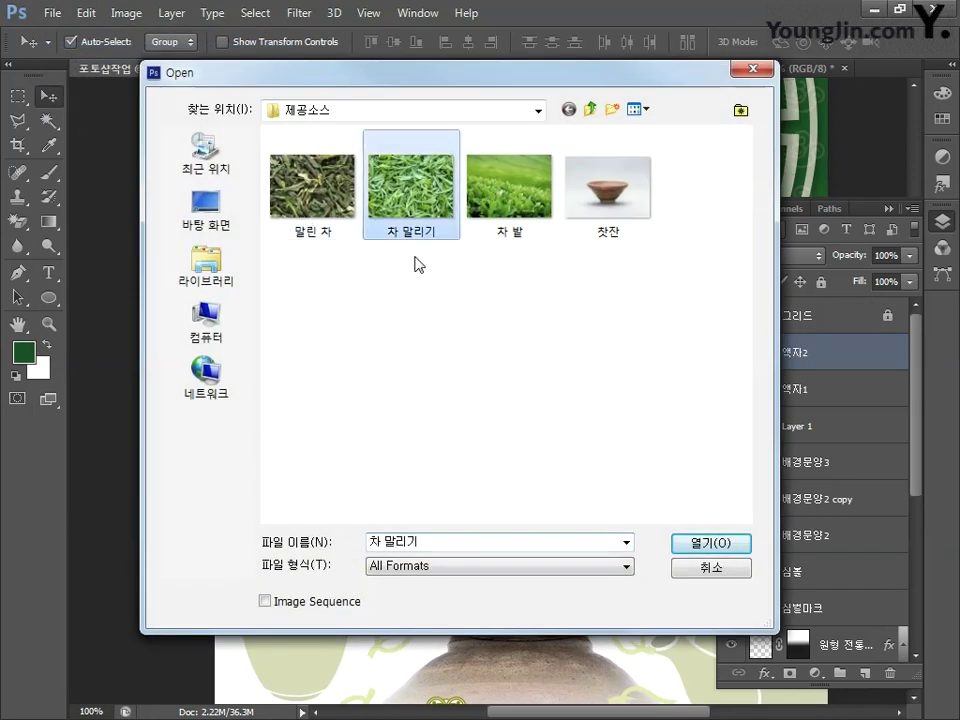
{"action": "left_click", "coordinate": [710, 551]}
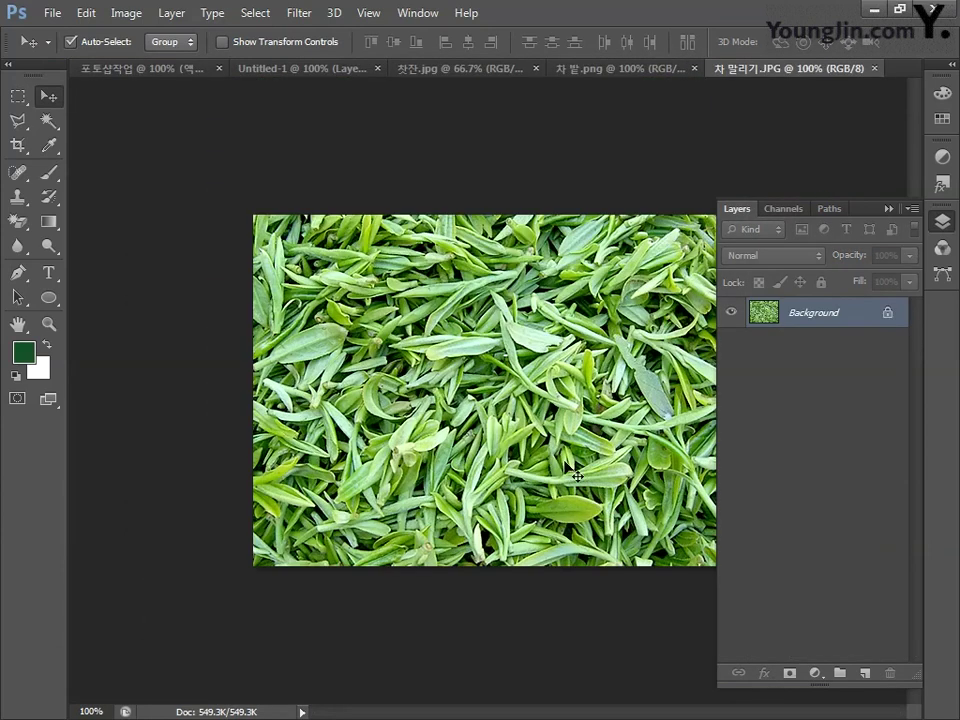
{"action": "key", "text": "ctrl+a"}
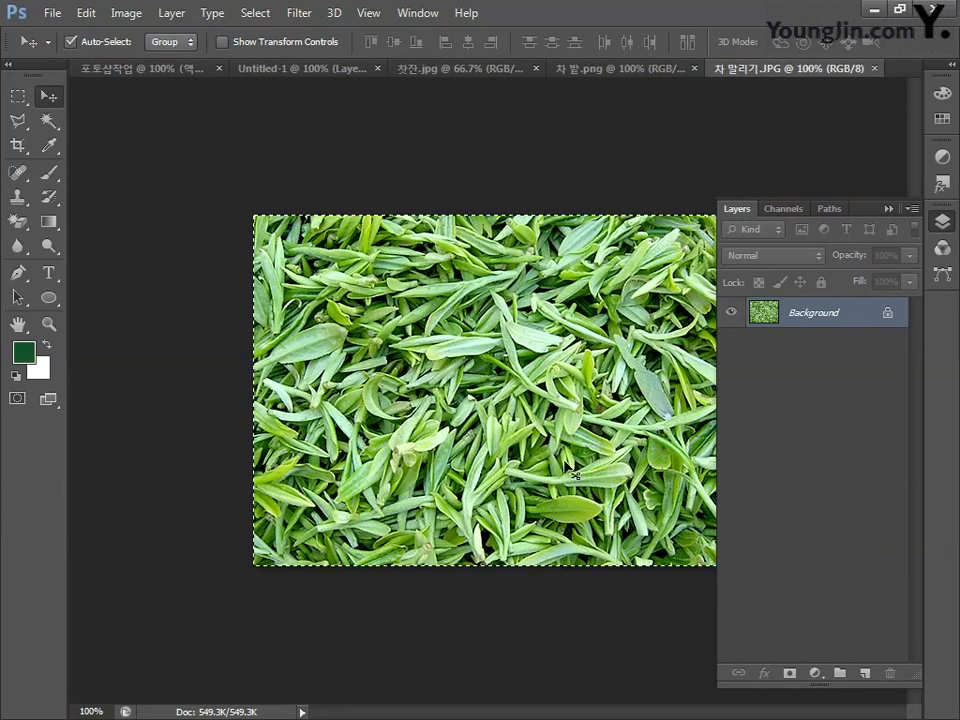
{"action": "left_click", "coordinate": [168, 67]}
{"action": "key", "text": "ctrl+v"}
Scale the green tea leaves photo to about 25% to fit the second frame and place its layer below 액자2.
{"action": "key", "text": "ctrl+t"}
{"action": "left_click_drag", "start_coordinate": [253, 385], "coordinate": [398, 377]}
{"action": "left_click_drag", "start_coordinate": [505, 372], "coordinate": [529, 359]}
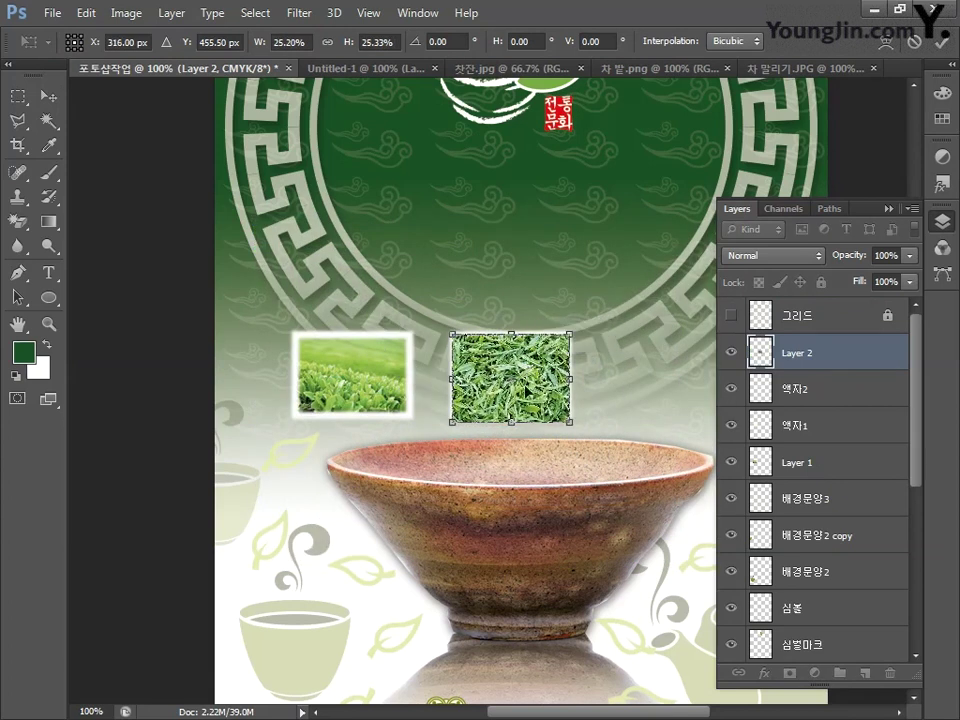
{"action": "left_click_drag", "start_coordinate": [570, 424], "coordinate": [567, 418]}
{"action": "key", "text": "Return"}
{"action": "left_click_drag", "start_coordinate": [800, 353], "coordinate": [821, 424]}
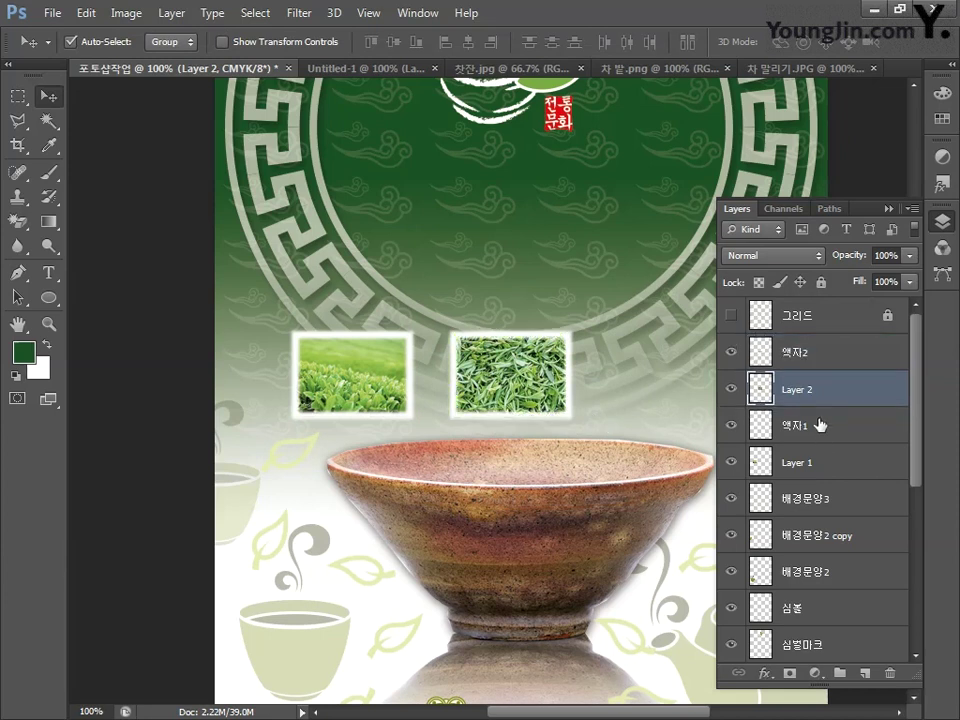
Duplicate the 액자2 frame, place the copy level with it to the right, and name the new layer 액자3.
{"action": "left_click", "coordinate": [579, 388]}
{"action": "left_click_drag", "start_coordinate": [572, 386], "coordinate": [583, 441]}
{"action": "scroll", "coordinate": [583, 441], "scroll_direction": "right", "scroll_amount": 2}
{"action": "left_click_drag", "start_coordinate": [484, 390], "coordinate": [643, 393]}
{"action": "double_click", "coordinate": [806, 352]}
{"action": "type", "text": "액자3"}
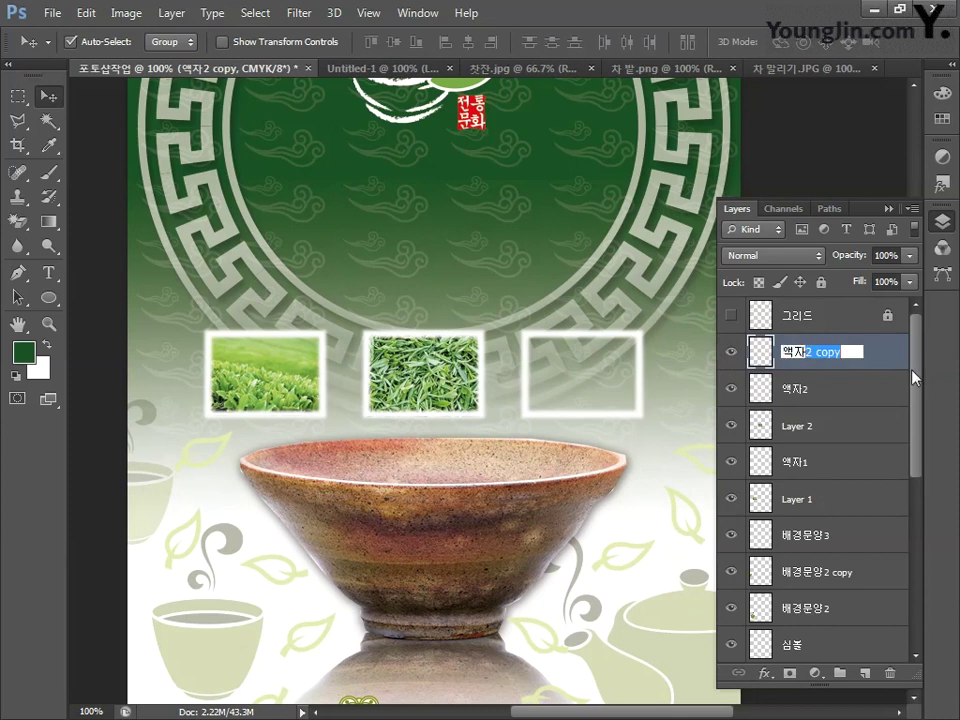
{"action": "key", "text": "Return"}
Open the 말린 차 photo and copy the whole image into the poster as a new layer.
{"action": "left_click", "coordinate": [50, 13]}
{"action": "left_click", "coordinate": [66, 51]}
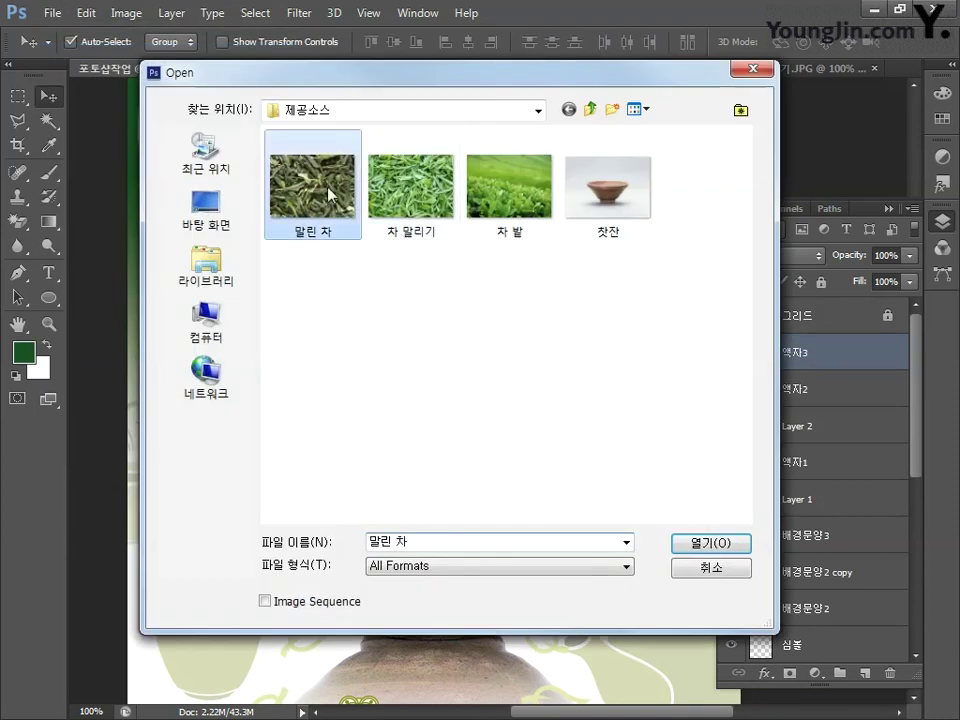
{"action": "double_click", "coordinate": [306, 182]}
{"action": "key", "text": "ctrl+a"}
{"action": "left_click_drag", "start_coordinate": [377, 268], "coordinate": [499, 380]}
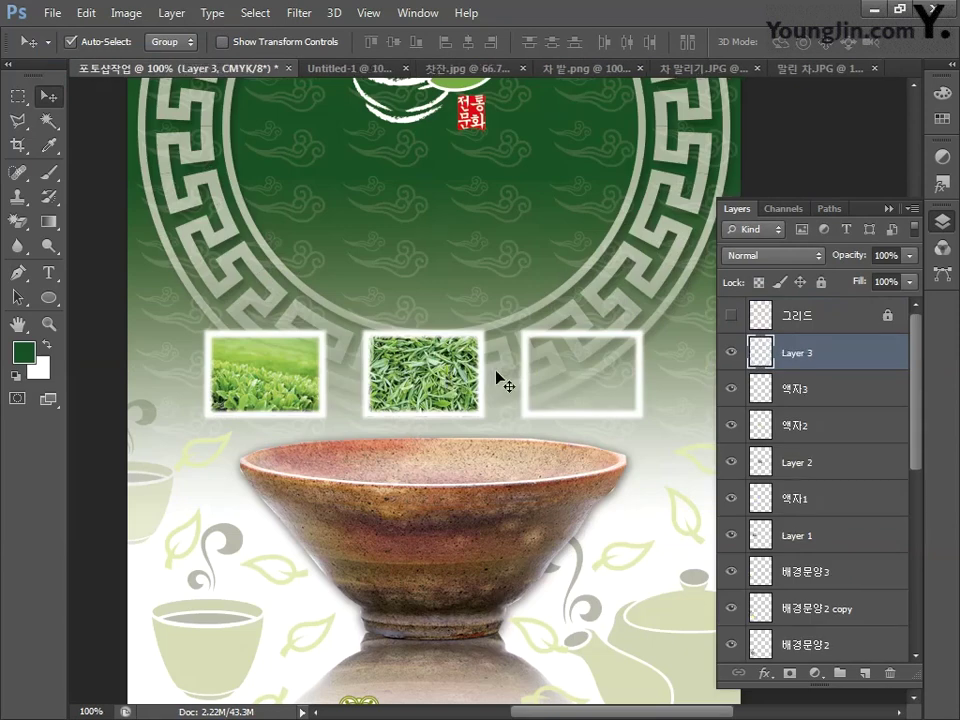
Scale down the dried tea photo proportionally and position it over the third frame.
{"action": "key", "text": "ctrl+t"}
{"action": "left_click_drag", "start_coordinate": [255, 215], "coordinate": [564, 446]}
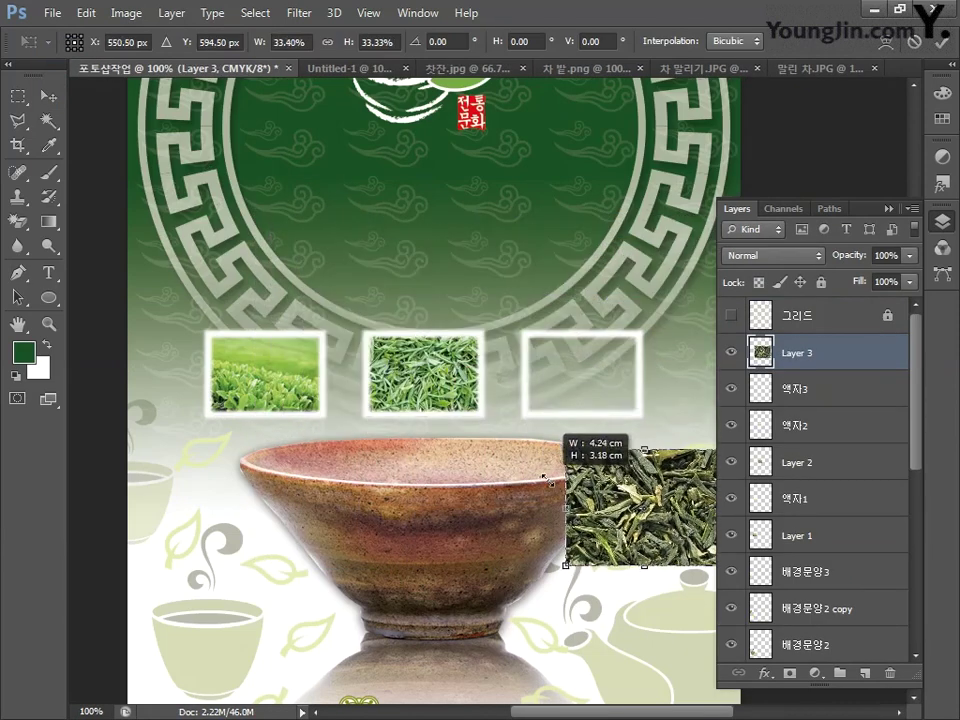
{"action": "left_click_drag", "start_coordinate": [634, 469], "coordinate": [557, 322]}
{"action": "left_click_drag", "start_coordinate": [487, 299], "coordinate": [522, 330]}
{"action": "key", "text": "Return"}
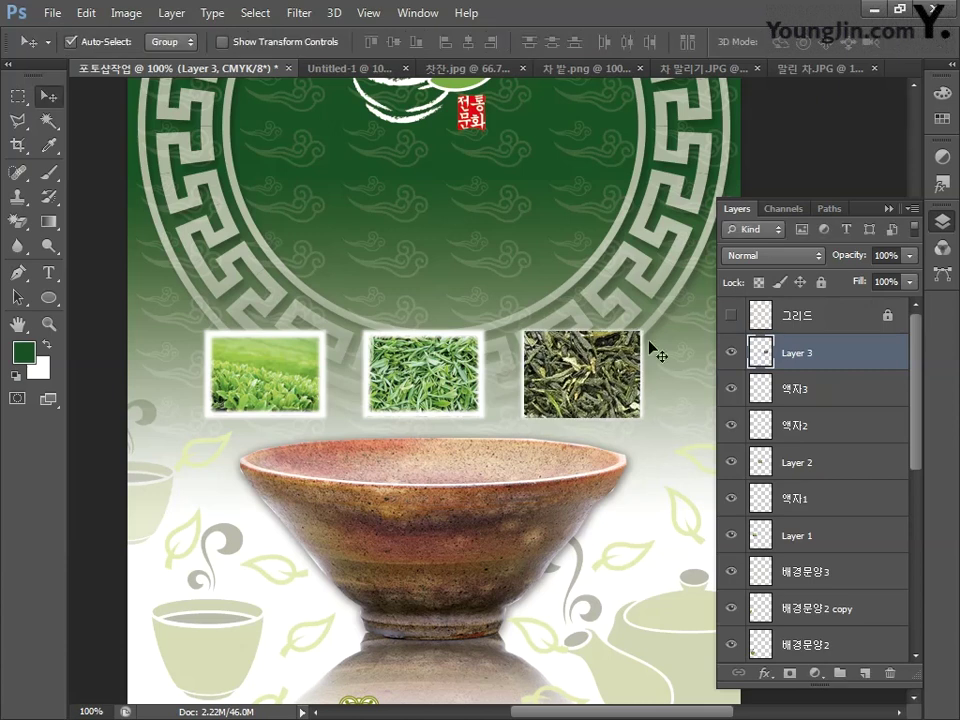
Place the dried tea photo's layer below 액자3 and shrink it to about 95% so it fits inside the frame.
{"action": "left_click_drag", "start_coordinate": [761, 354], "coordinate": [820, 405]}
{"action": "key", "text": "ctrl+t"}
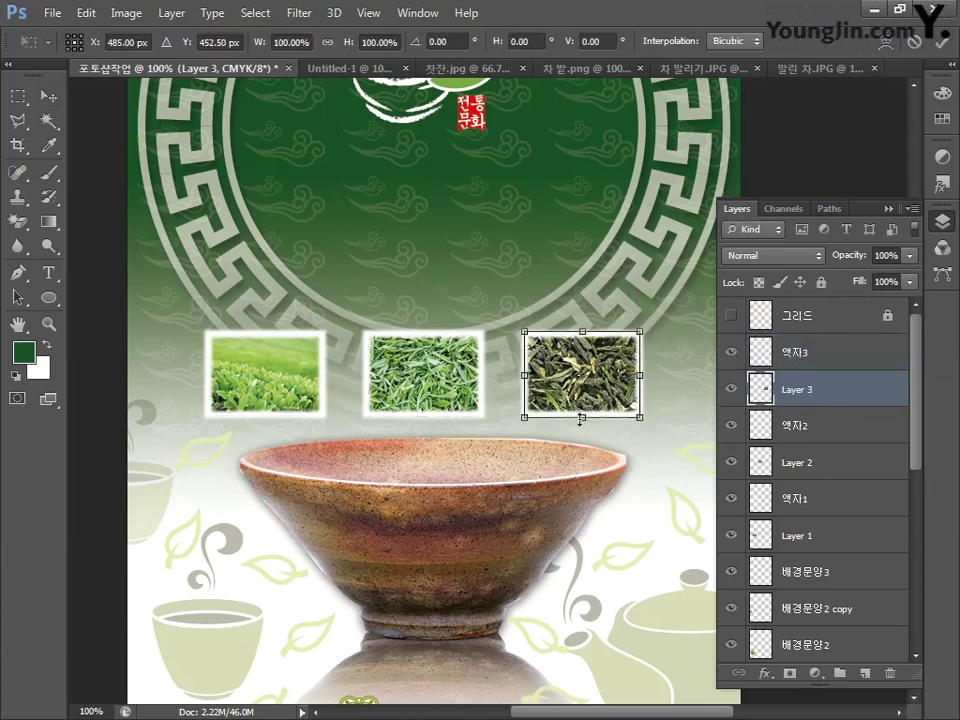
{"action": "left_click_drag", "start_coordinate": [640, 417], "coordinate": [636, 413]}
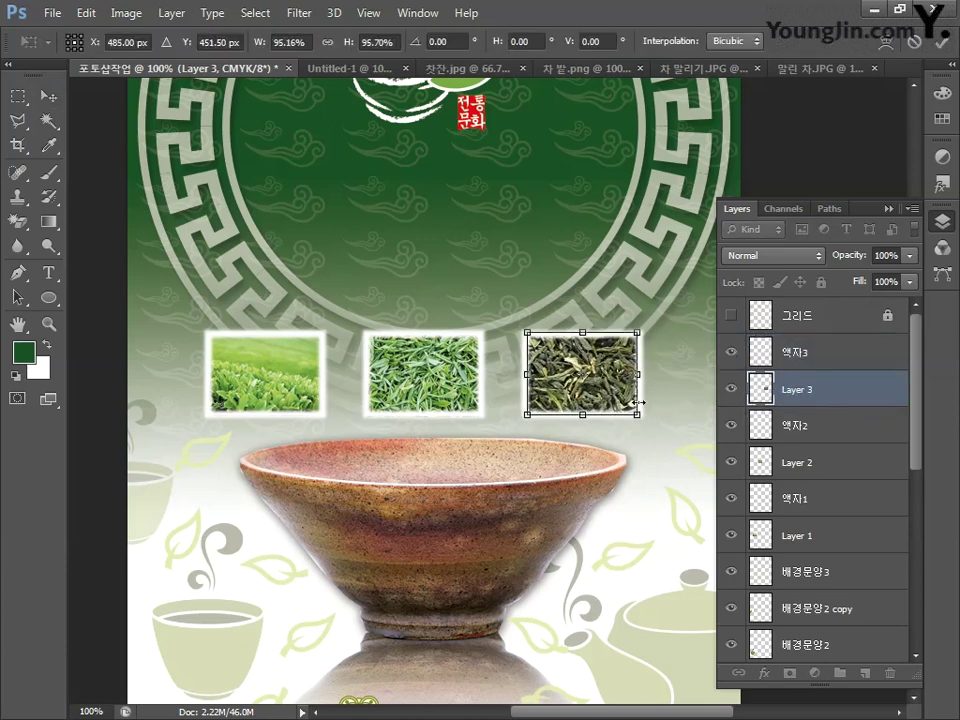
{"action": "key", "text": "Return"}
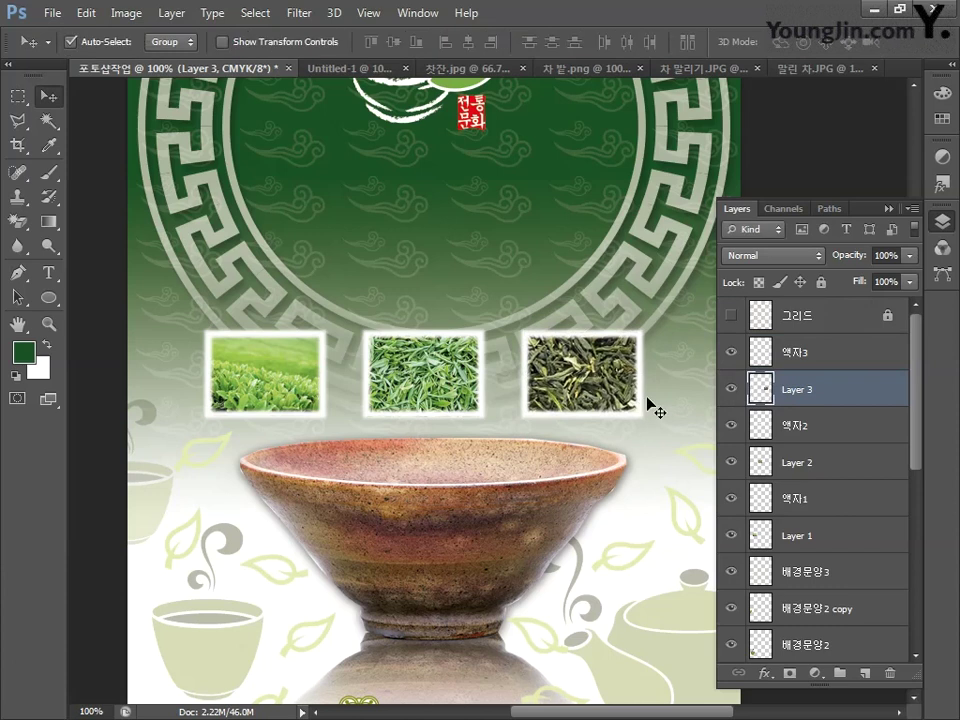
Merge all the frame and tea photo layers from 액자3 down to Layer 1 and rename the merged layer 액자.
{"action": "left_click", "coordinate": [756, 358]}
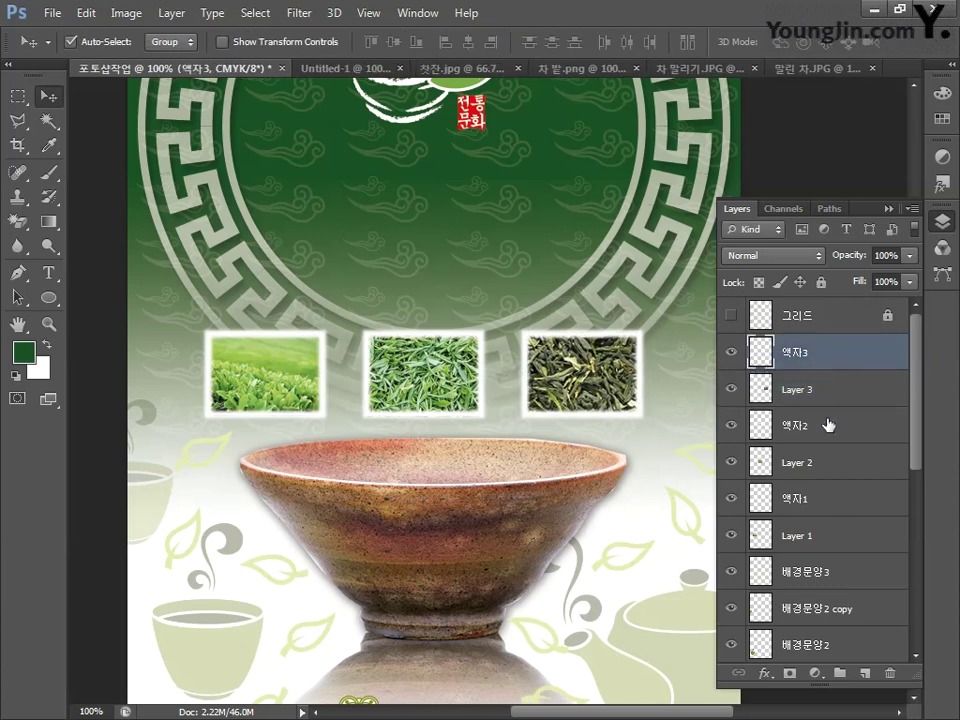
{"action": "left_click", "coordinate": [824, 540], "text": "shift"}
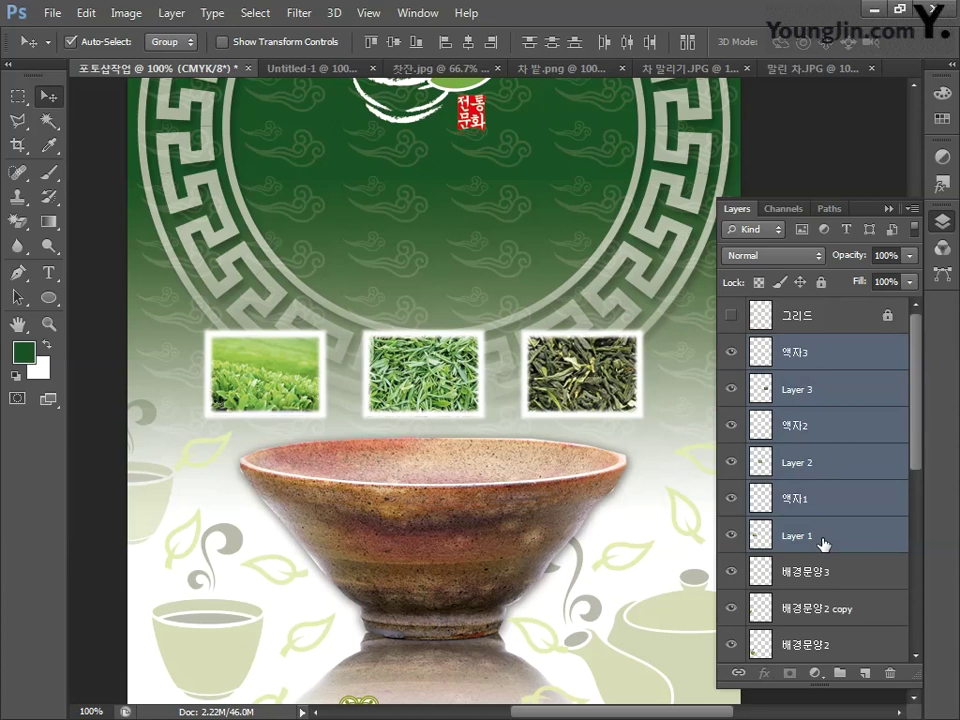
{"action": "key", "text": "ctrl+e"}
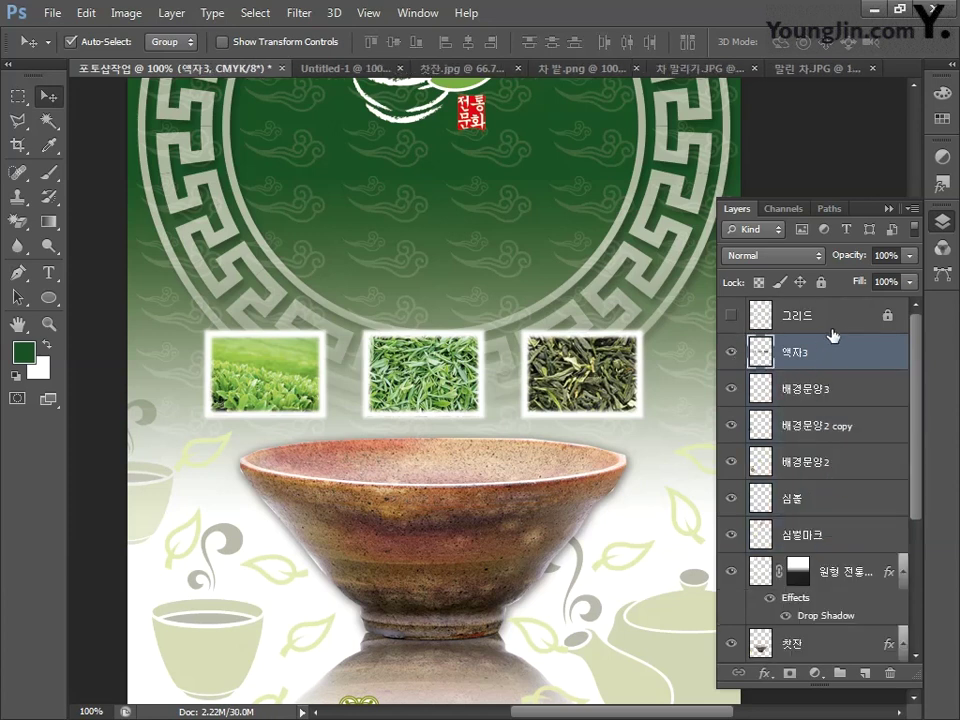
{"action": "double_click", "coordinate": [806, 360]}
{"action": "key", "text": "Right"}
{"action": "key", "text": "shift+Left"}
{"action": "key", "text": "BackSpace"}
{"action": "key", "text": "Return"}
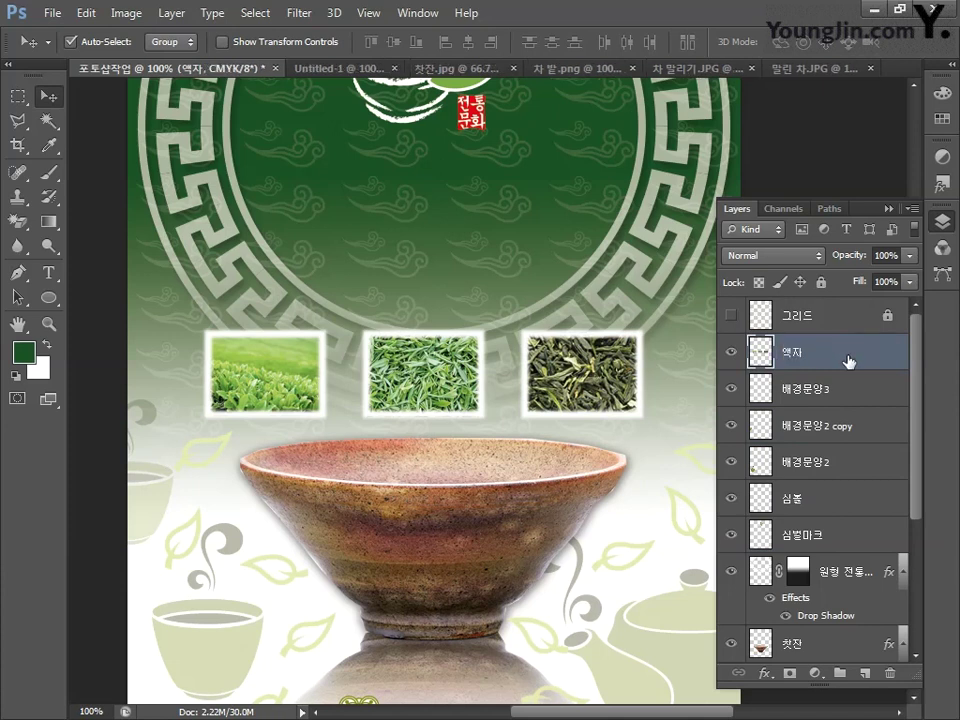
Add a drop shadow to the 액자 layer with 40% opacity, 2 px distance and 6 px size.
{"action": "double_click", "coordinate": [848, 349]}
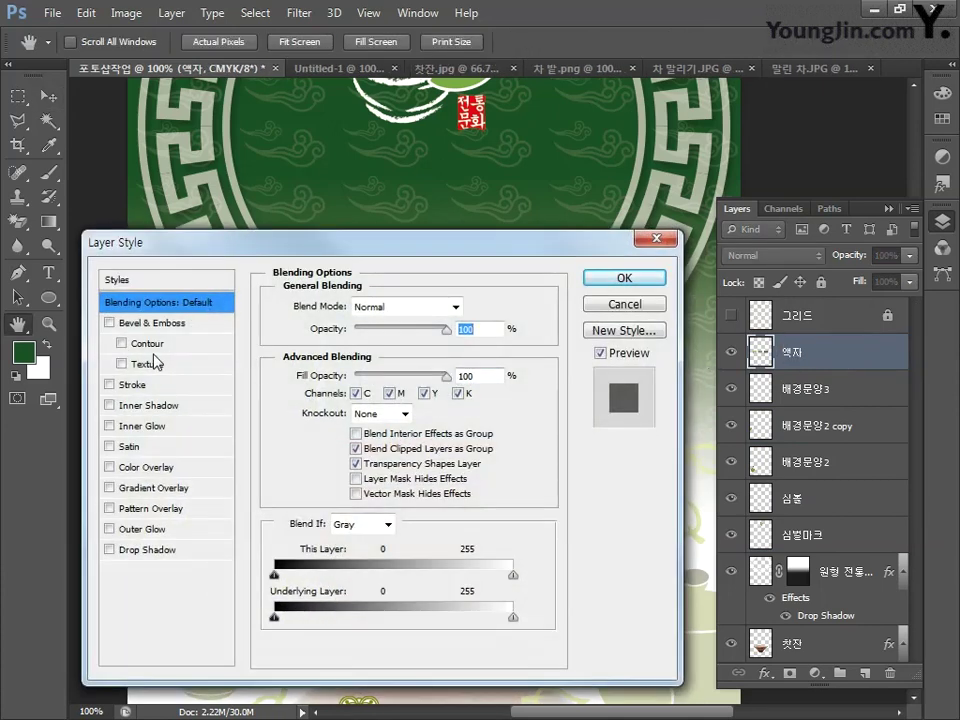
{"action": "left_click", "coordinate": [145, 554]}
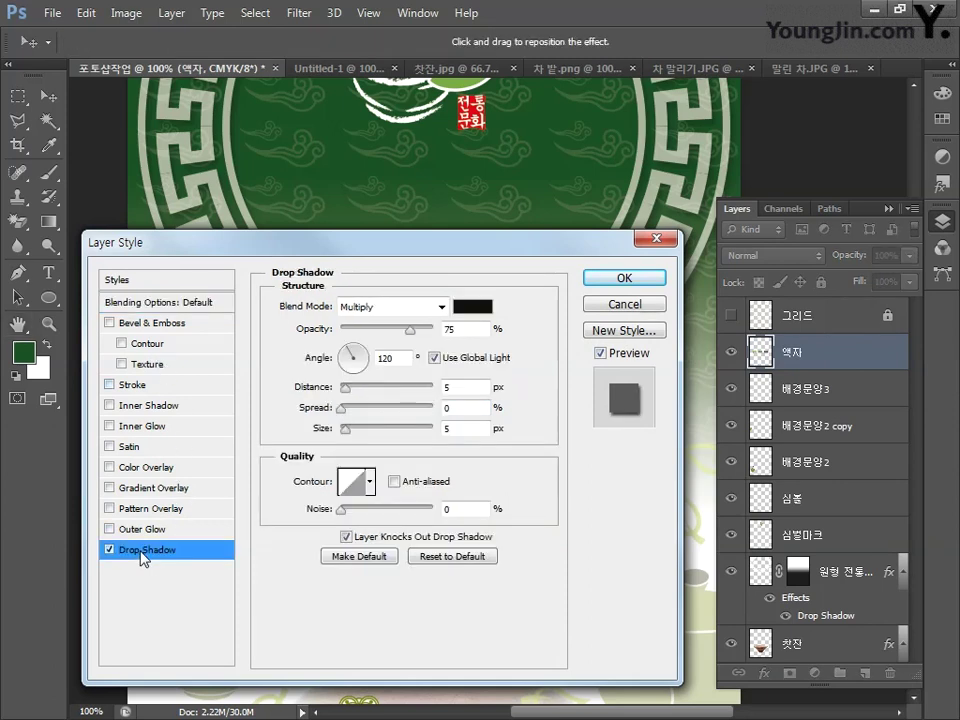
{"action": "left_click", "coordinate": [410, 329]}
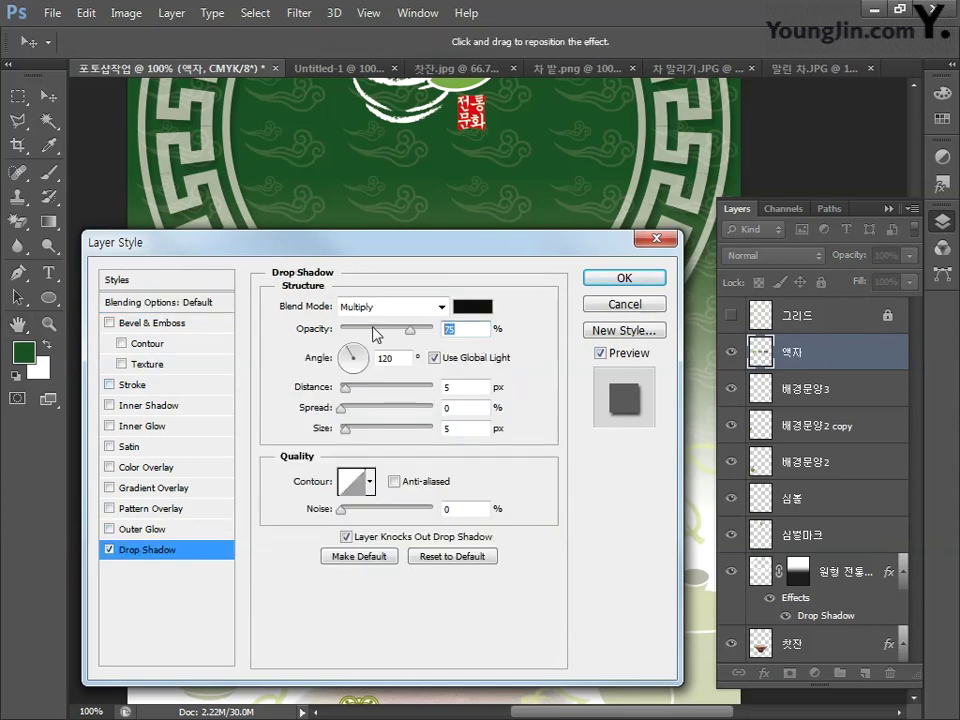
{"action": "type", "text": "40"}
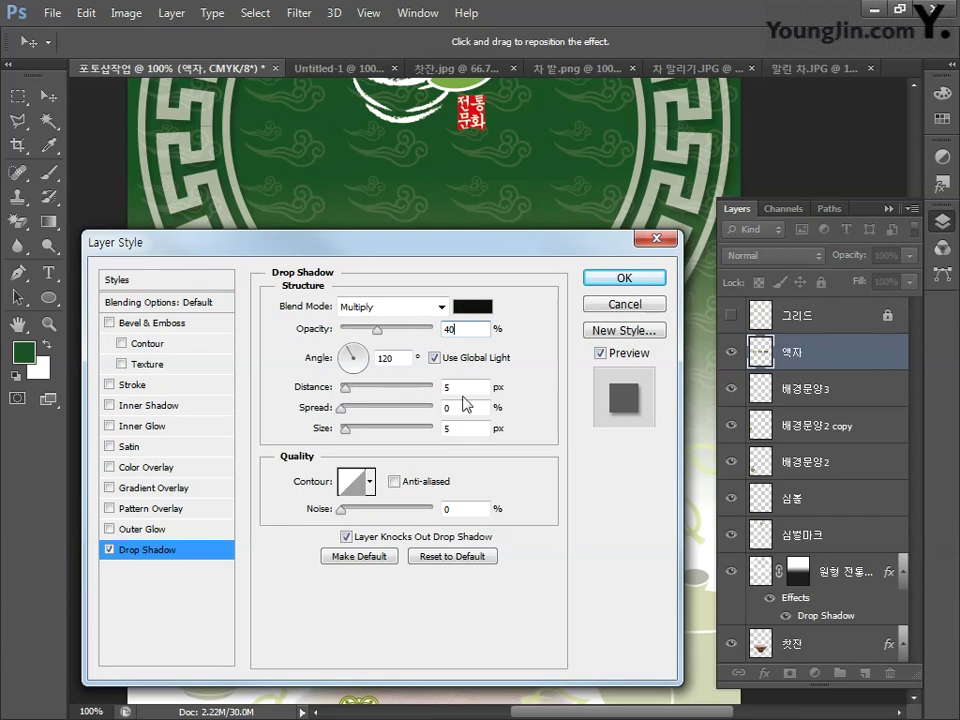
{"action": "left_click", "coordinate": [364, 388]}
{"action": "type", "text": "2"}
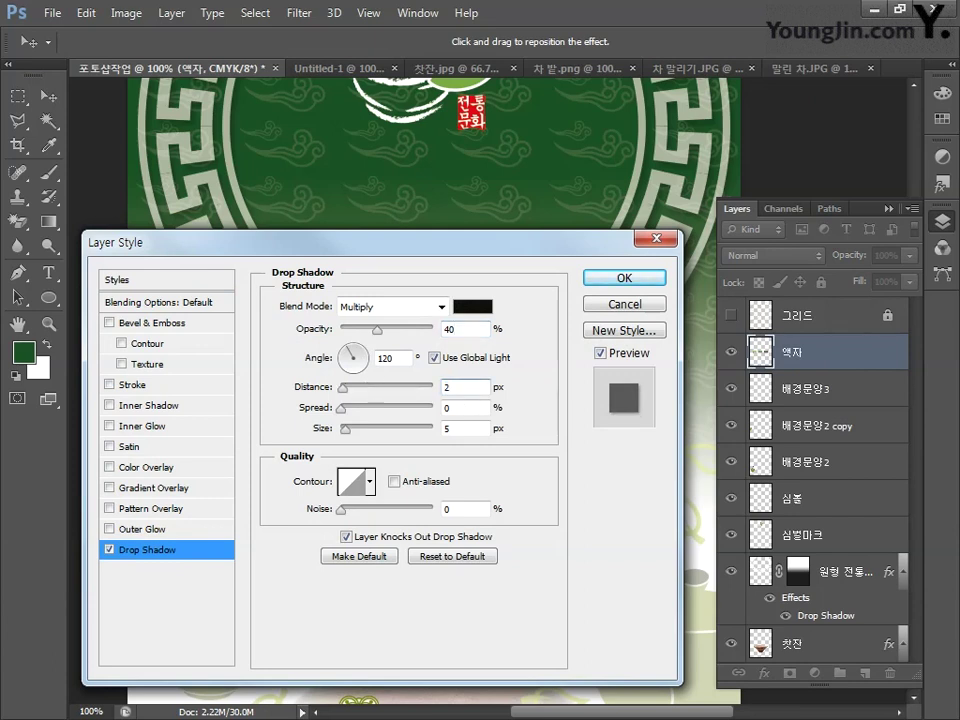
{"action": "left_click", "coordinate": [451, 427]}
{"action": "type", "text": "6"}
{"action": "left_click", "coordinate": [603, 281]}
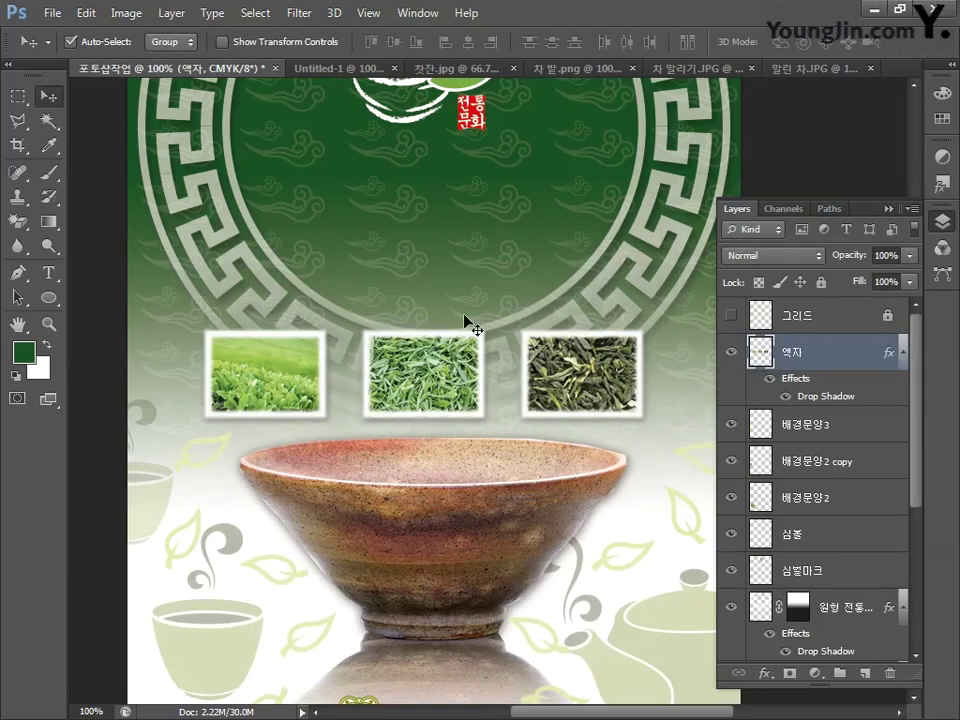
Add the 40 pt horizontal title text 한국 전통자 박람회 below the symbol inside the circular pattern.
{"action": "left_click_drag", "start_coordinate": [365, 290], "coordinate": [313, 414]}
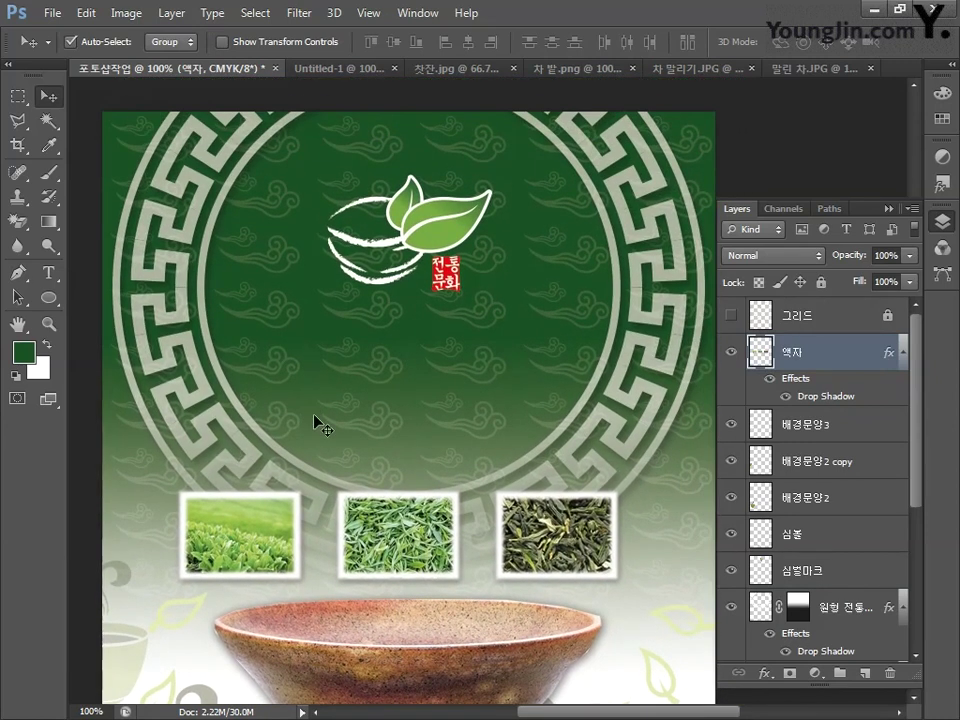
{"action": "left_click", "coordinate": [48, 273]}
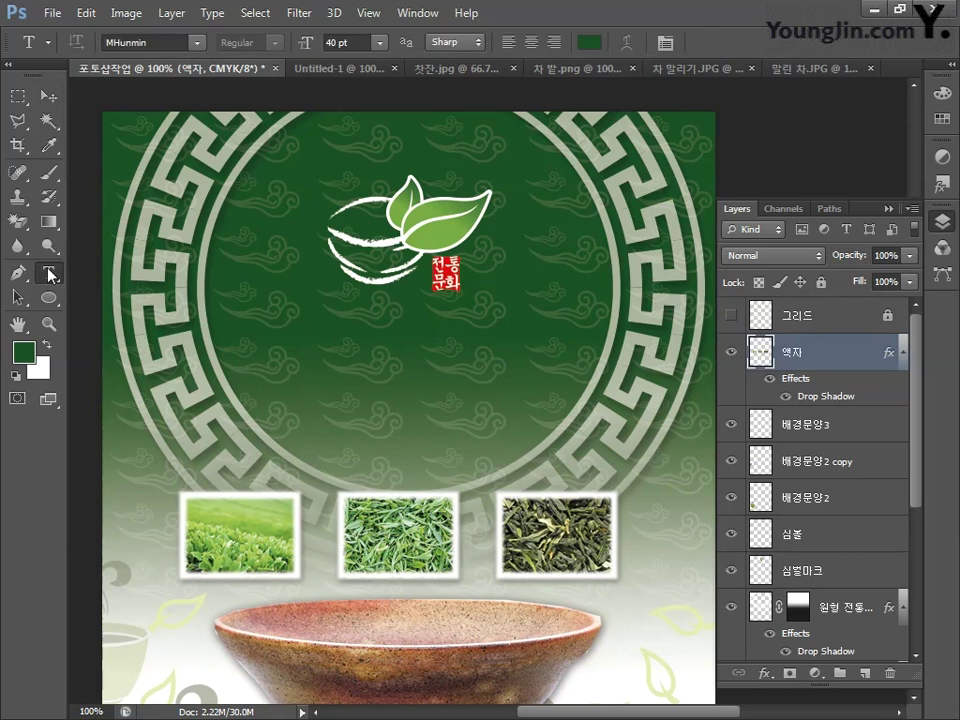
{"action": "left_click", "coordinate": [268, 333]}
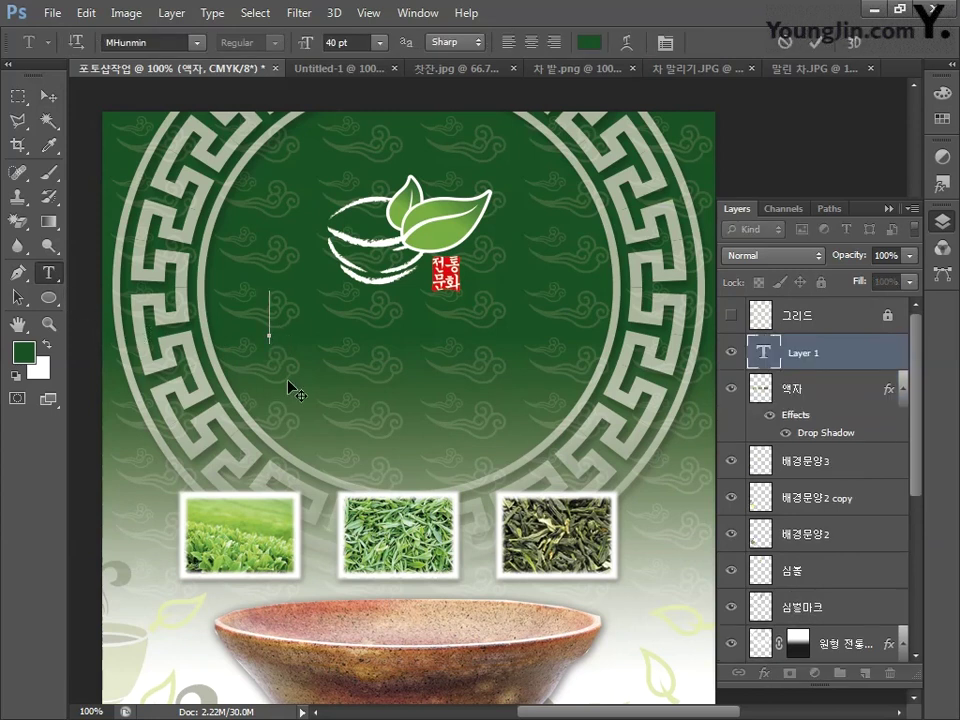
{"action": "type", "text": "우리 전통 차 문화"}
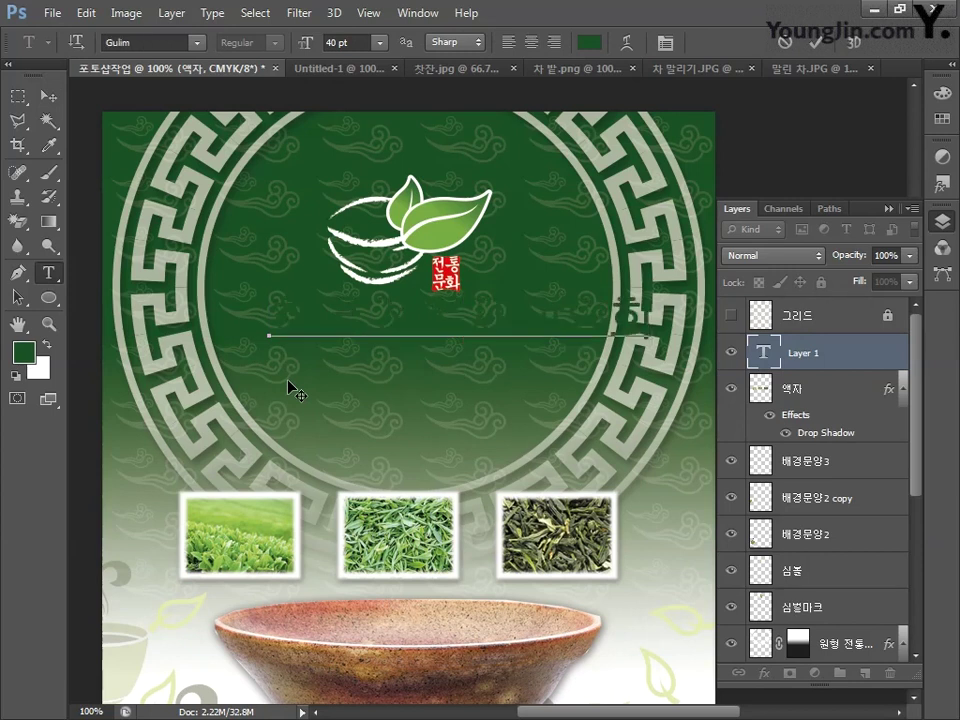
{"action": "left_click", "coordinate": [47, 97]}
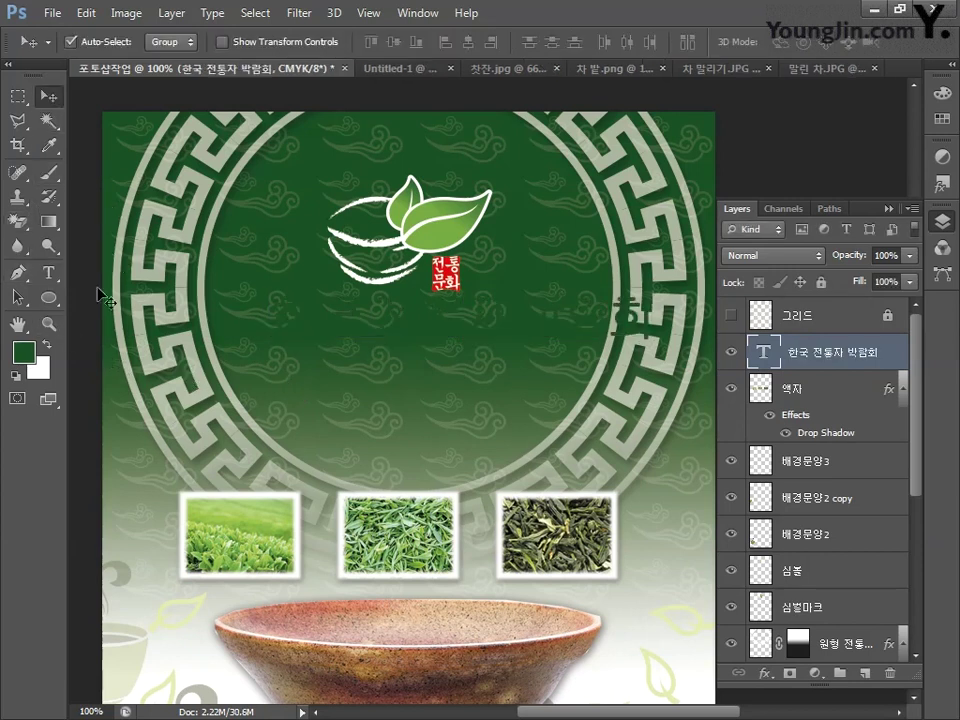
Set the foreground colour to C 0, M 0, Y 100, K 0 and fill the title text with it.
{"action": "left_click", "coordinate": [23, 352]}
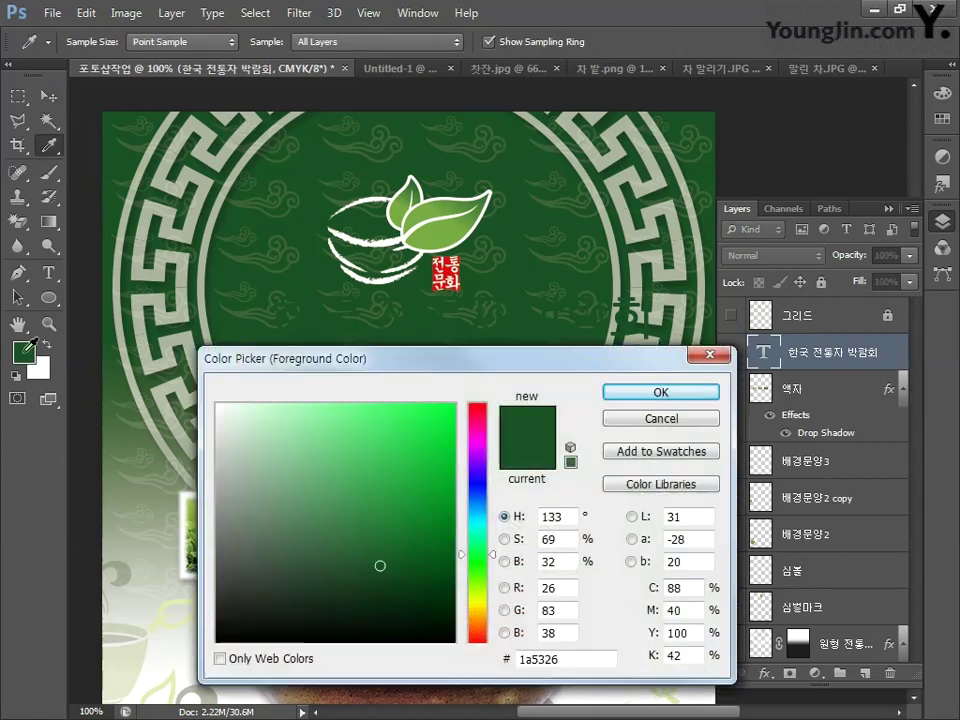
{"action": "double_click", "coordinate": [669, 588]}
{"action": "type", "text": "0"}
{"action": "key", "text": "Tab"}
{"action": "type", "text": "0"}
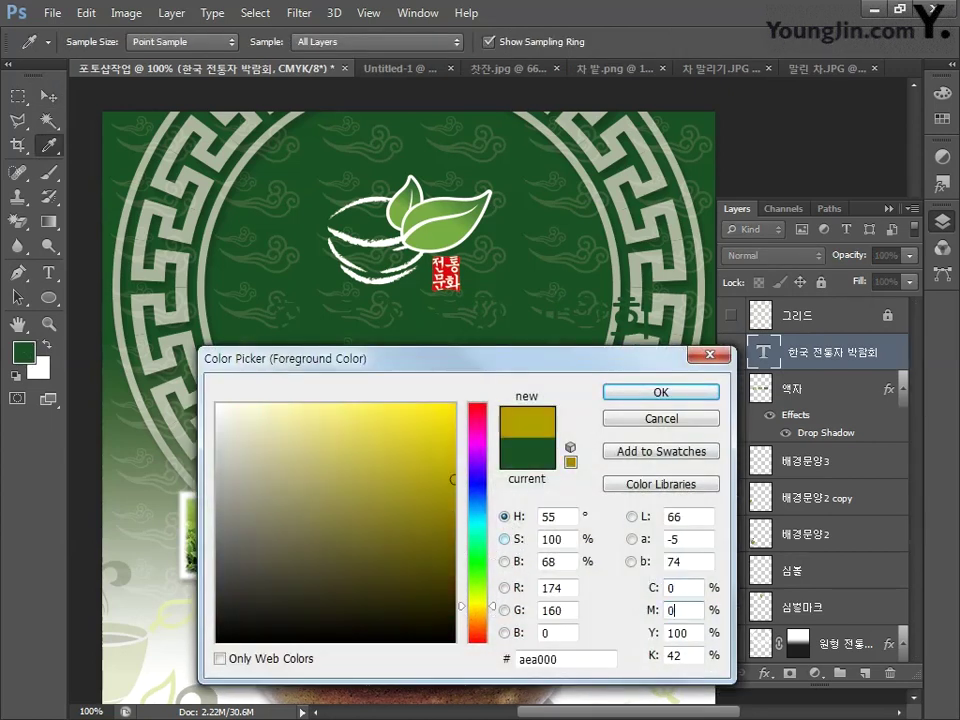
{"action": "key", "text": "Tab"}
{"action": "type", "text": "100"}
{"action": "key", "text": "Tab"}
{"action": "type", "text": "0"}
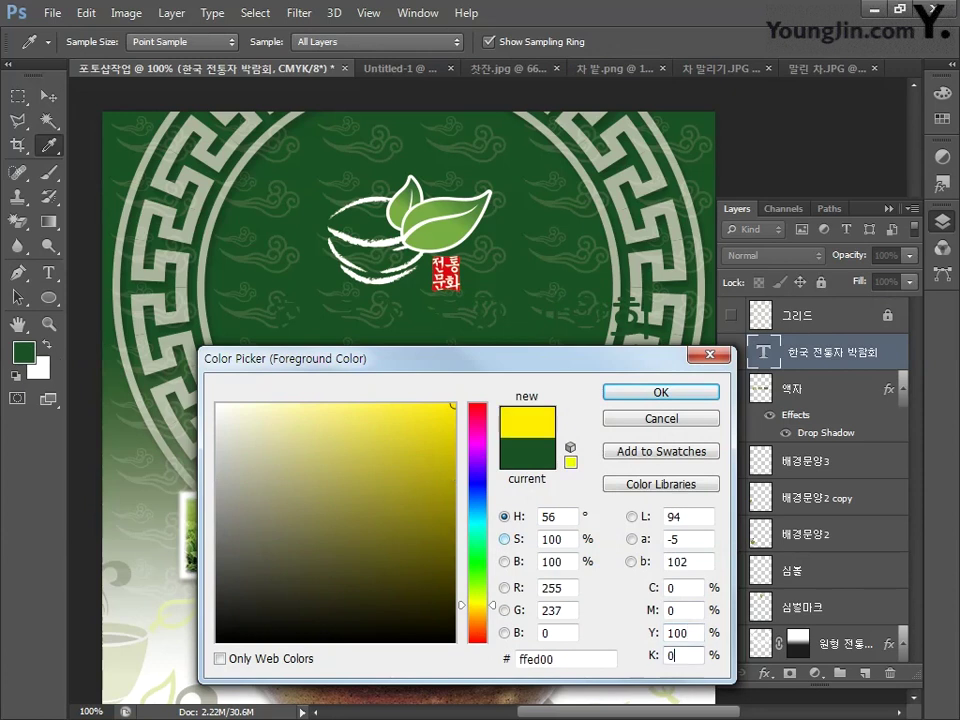
{"action": "key", "text": "Return"}
{"action": "key", "text": "alt+BackSpace"}
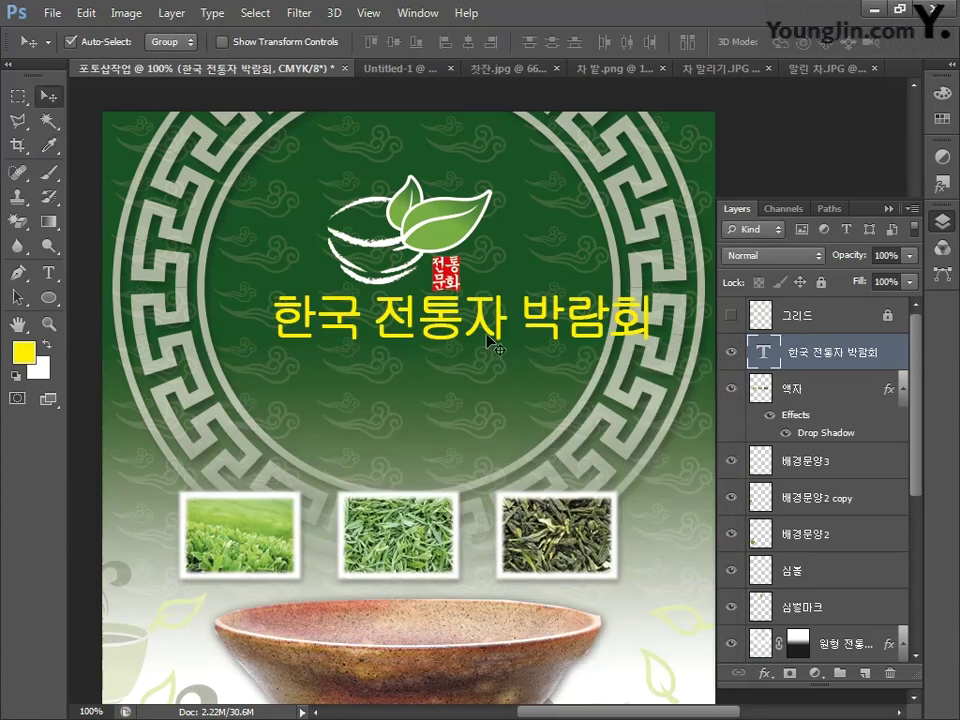
Move the title inside the circular pattern beneath the symbol and change its font to Gungsuh.
{"action": "left_click_drag", "start_coordinate": [490, 342], "coordinate": [442, 349]}
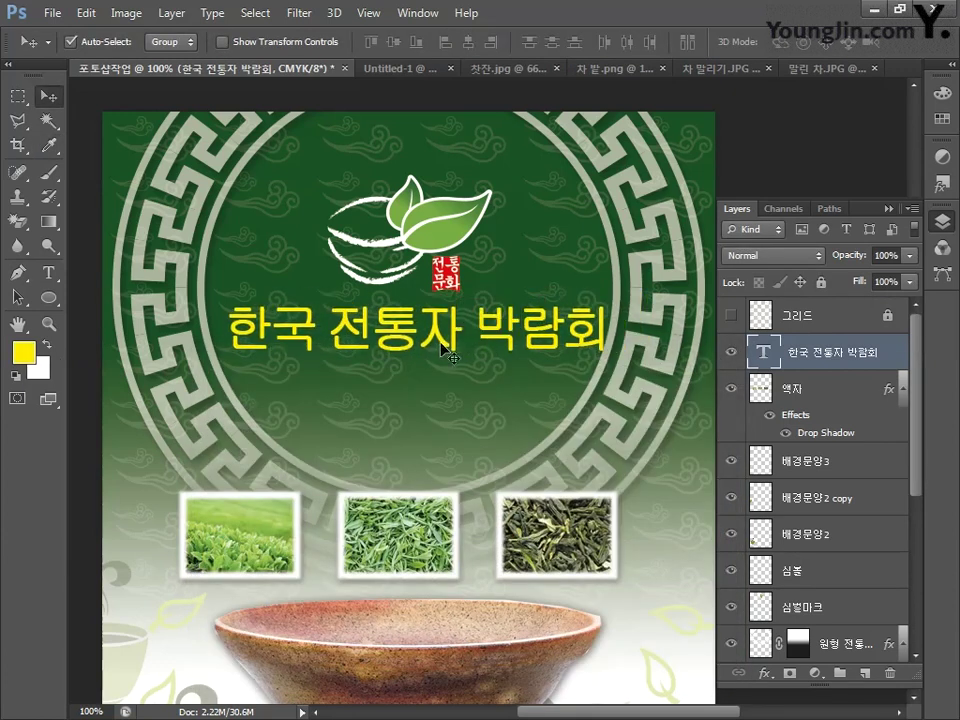
{"action": "left_click", "coordinate": [415, 25]}
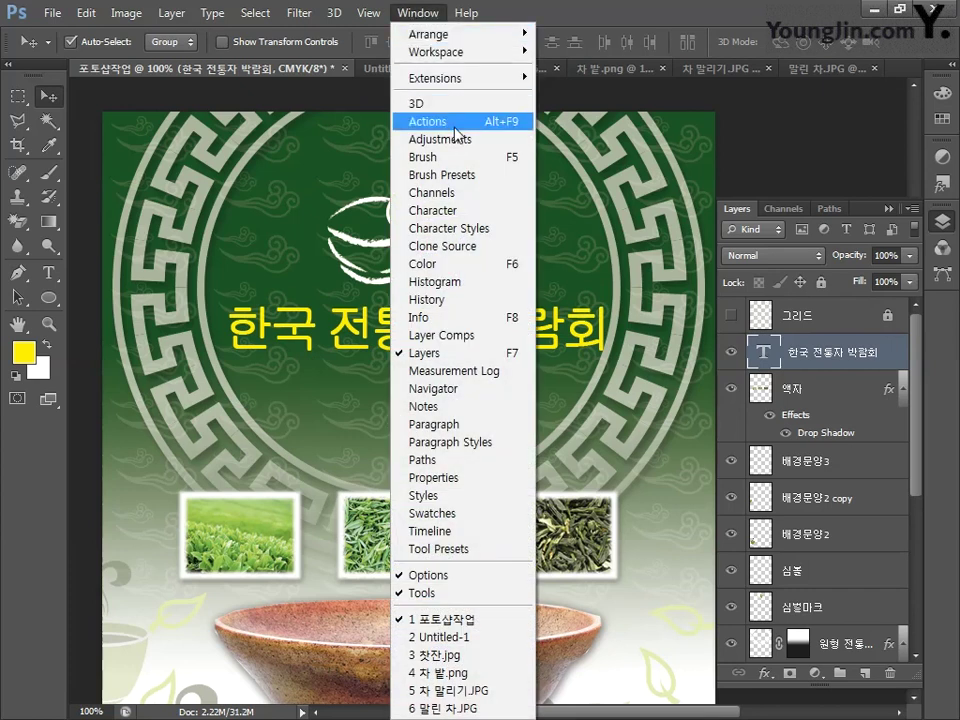
{"action": "left_click", "coordinate": [456, 211]}
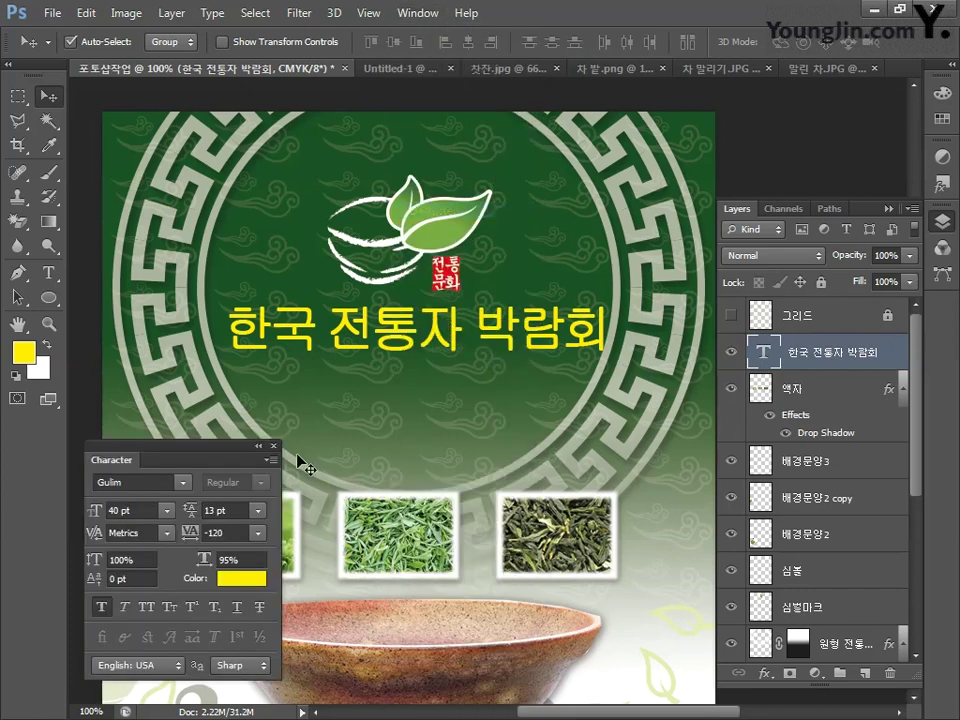
{"action": "left_click", "coordinate": [183, 482]}
{"action": "scroll", "coordinate": [330, 205], "scroll_direction": "up", "scroll_amount": 2}
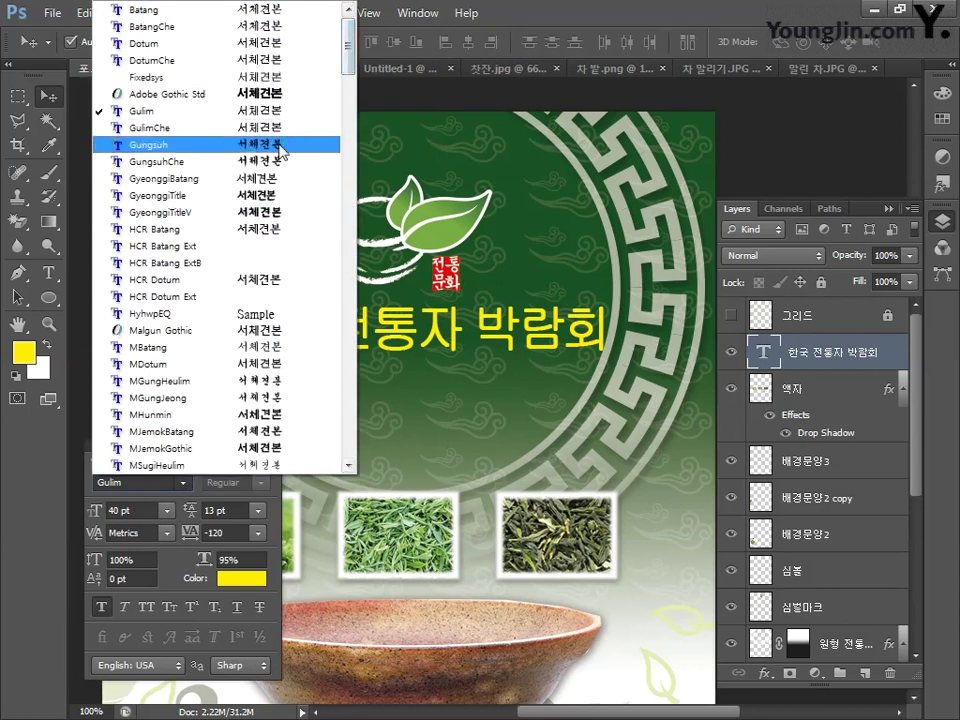
{"action": "left_click", "coordinate": [330, 144]}
{"action": "left_click_drag", "start_coordinate": [399, 345], "coordinate": [395, 347]}
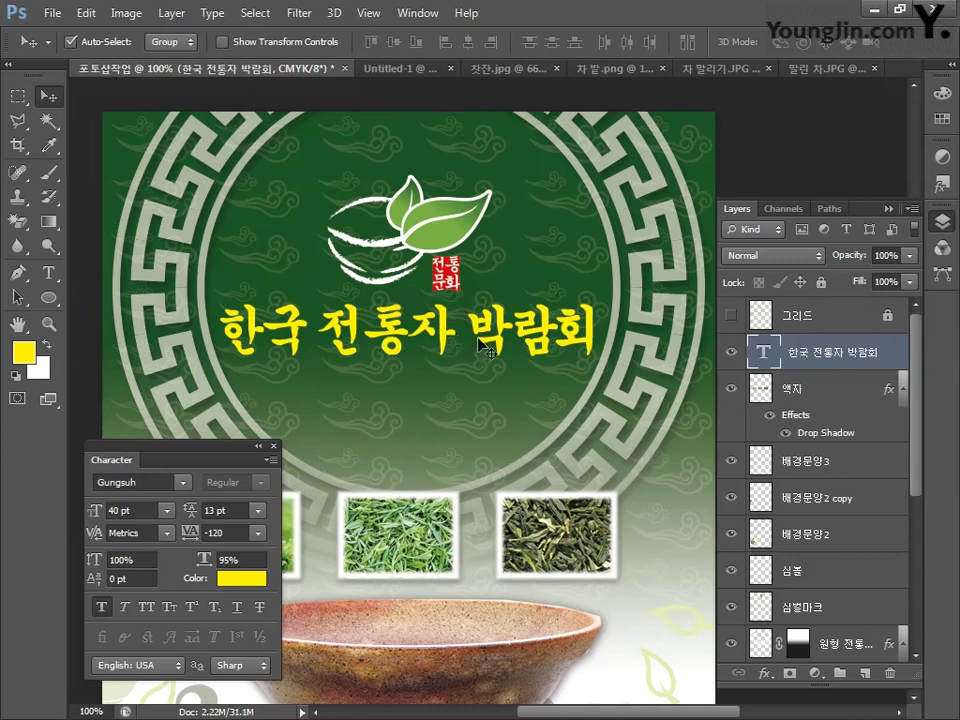
Scale the title down to about 36.88 pt and set its horizontal character scale to 90%.
{"action": "key", "text": "ctrl+t"}
{"action": "left_click_drag", "start_coordinate": [608, 355], "coordinate": [583, 352]}
{"action": "key", "text": "Return"}
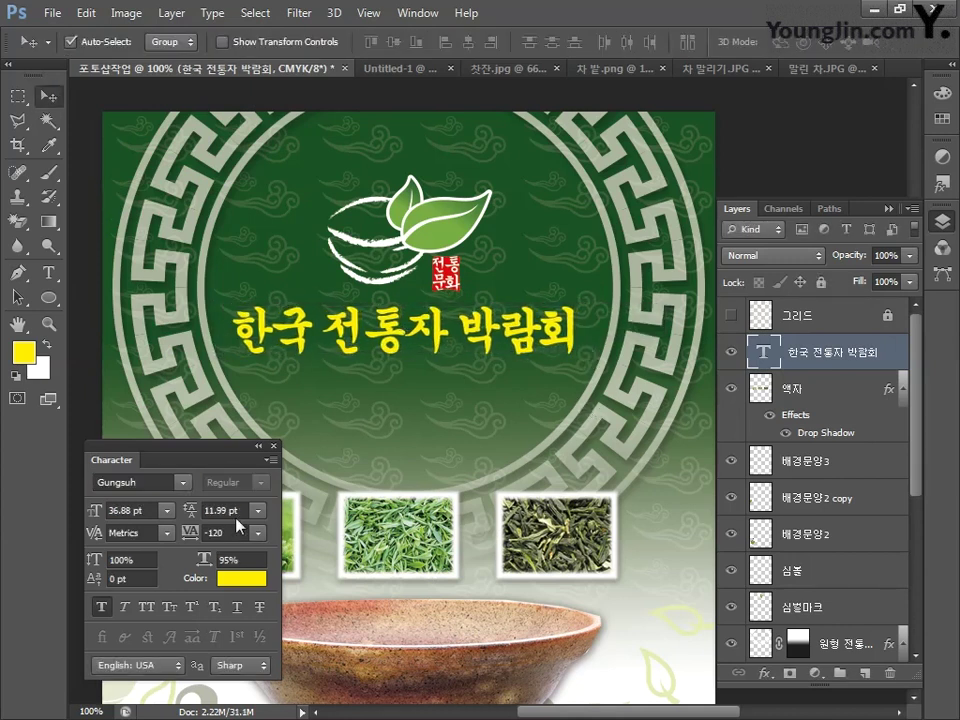
{"action": "left_click", "coordinate": [235, 559]}
{"action": "type", "text": "90"}
{"action": "key", "text": "Return"}
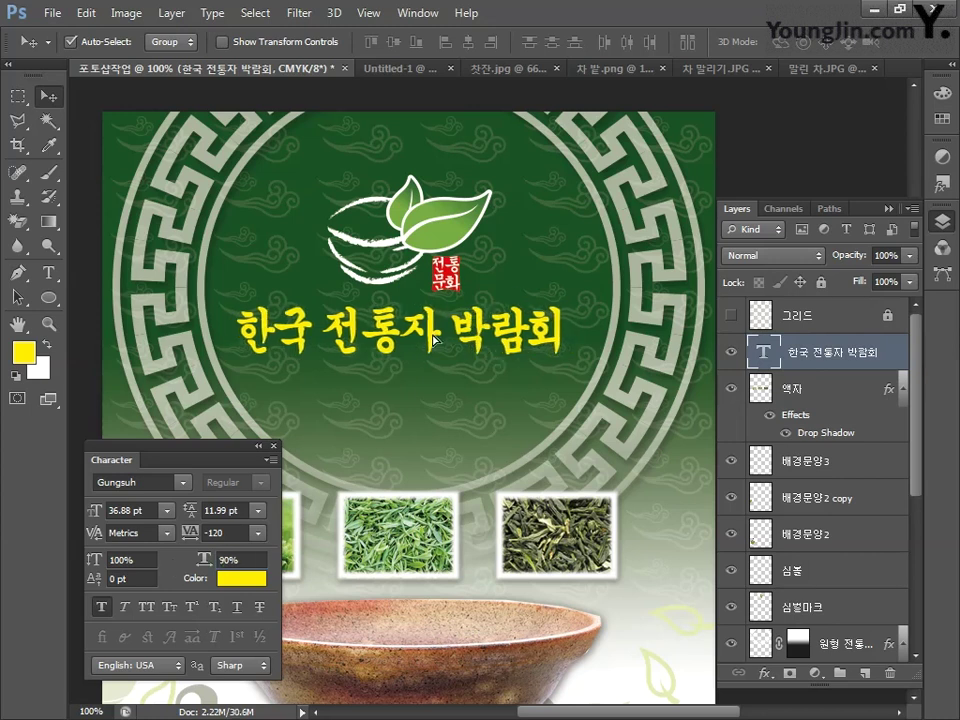
{"action": "left_click", "coordinate": [274, 447]}
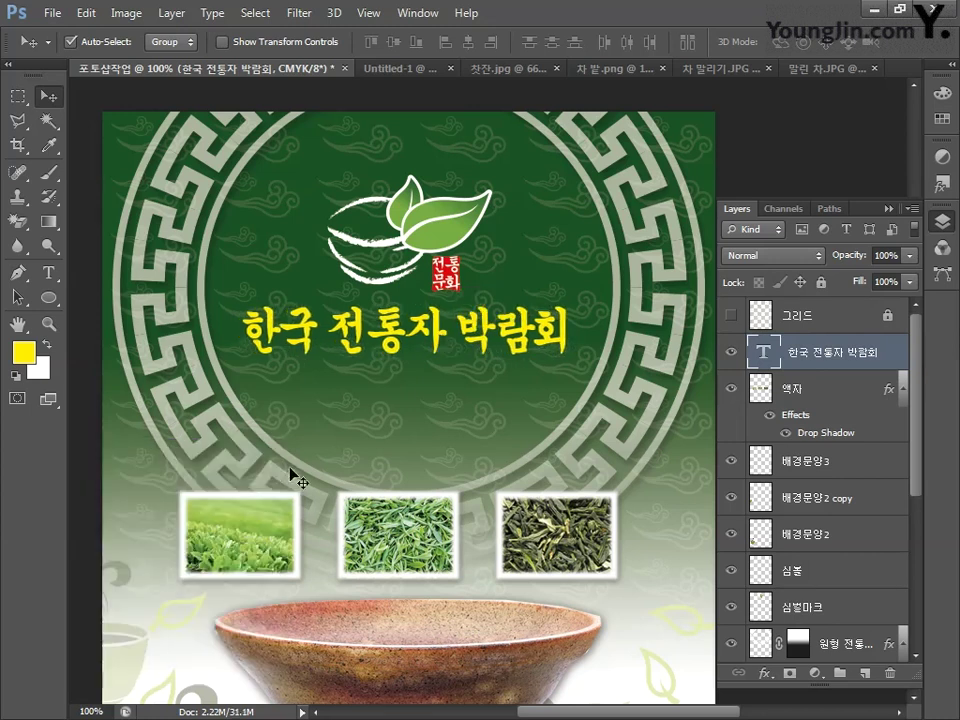
Add a drop shadow to the title text with 75% opacity and a 2 px distance.
{"action": "double_click", "coordinate": [890, 358]}
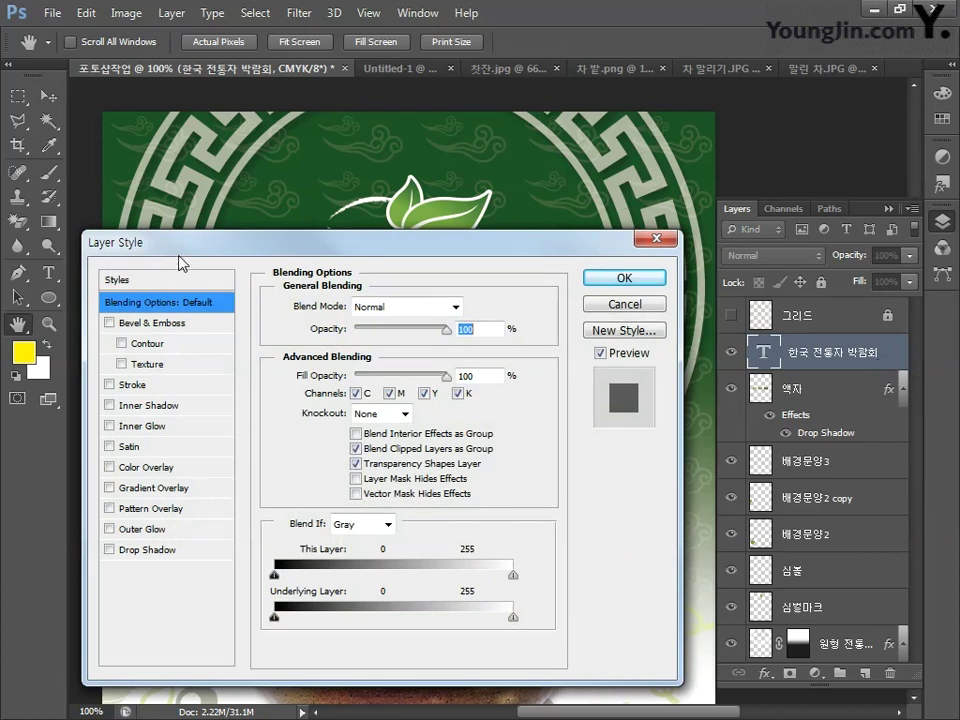
{"action": "left_click", "coordinate": [152, 551]}
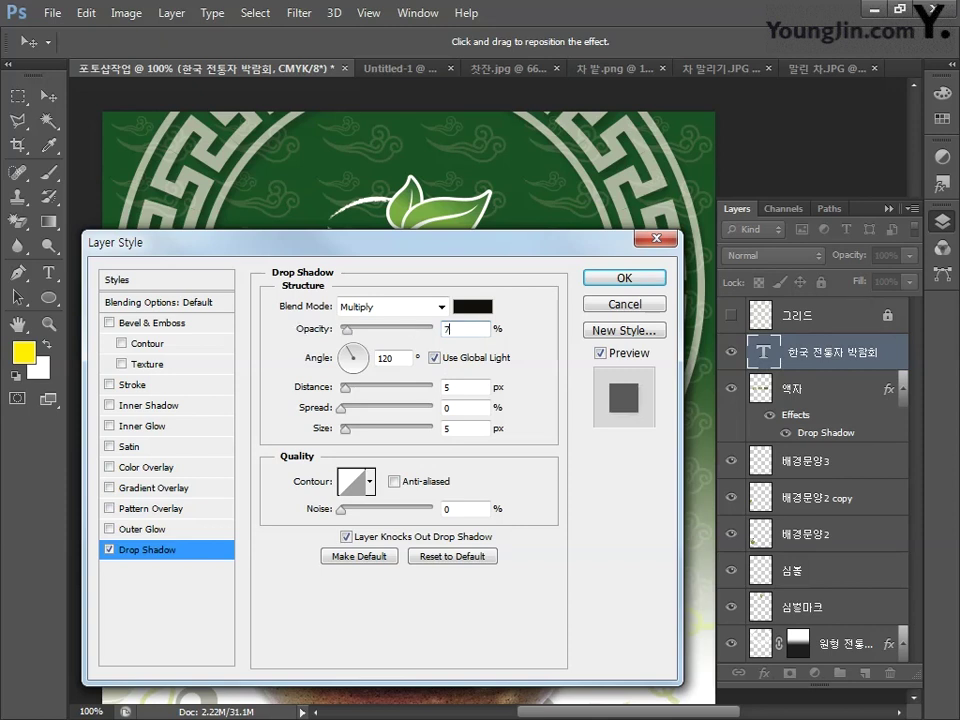
{"action": "left_click", "coordinate": [452, 328]}
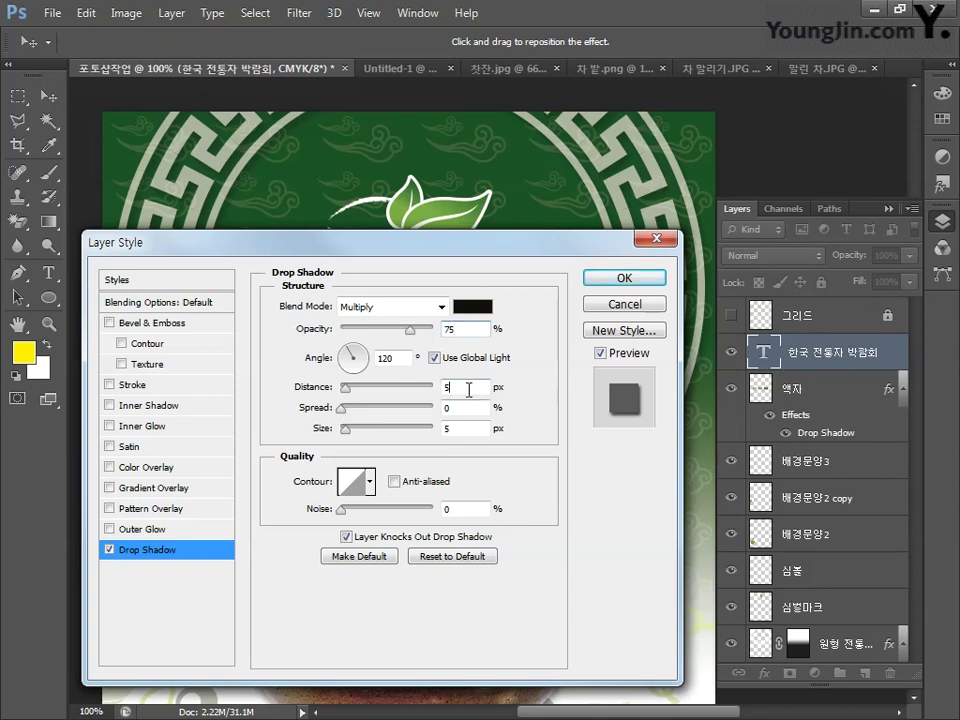
{"action": "key", "text": "BackSpace"}
{"action": "type", "text": "2"}
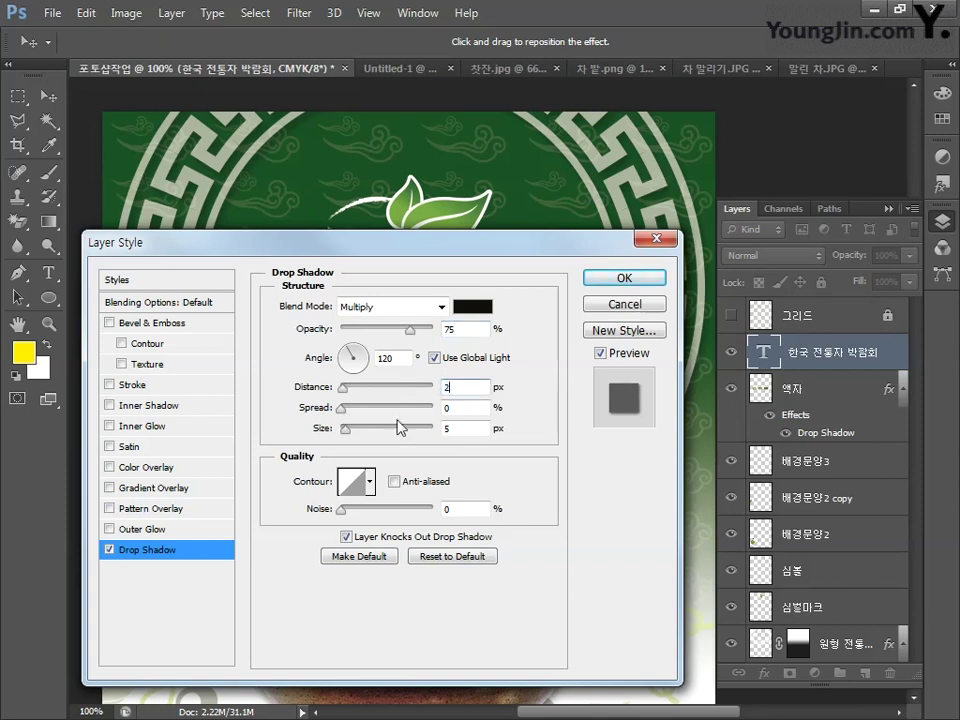
{"action": "left_click", "coordinate": [452, 428]}
{"action": "left_click", "coordinate": [622, 278]}
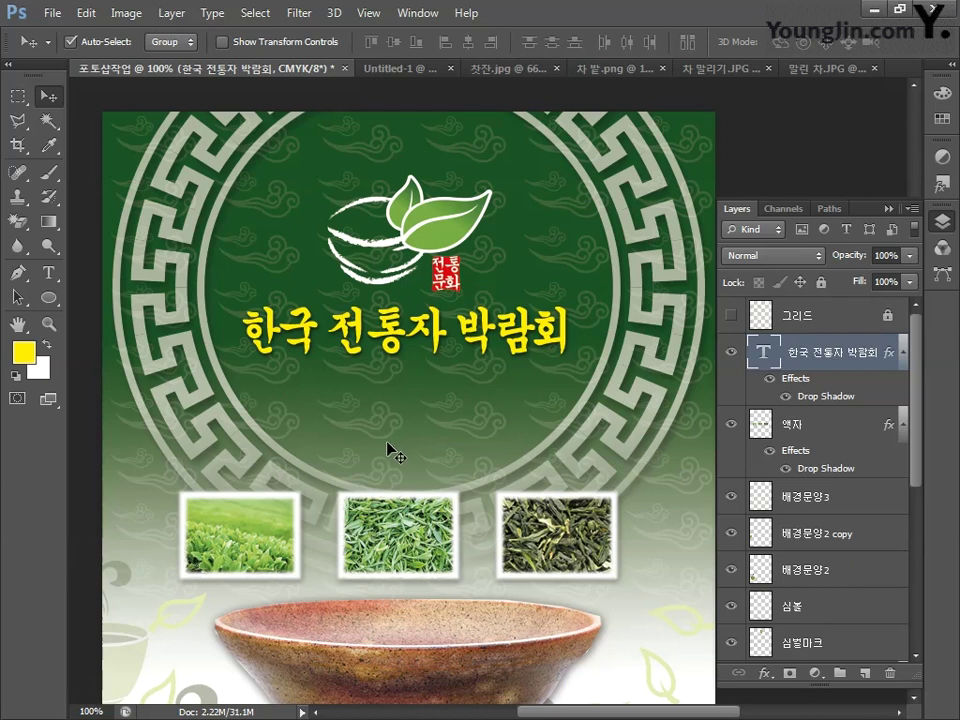
Copy the pale leaf from the Illustrator artwork into the Photoshop poster and shrink it to a small icon beneath the title.
{"action": "key", "text": "alt+Tab"}
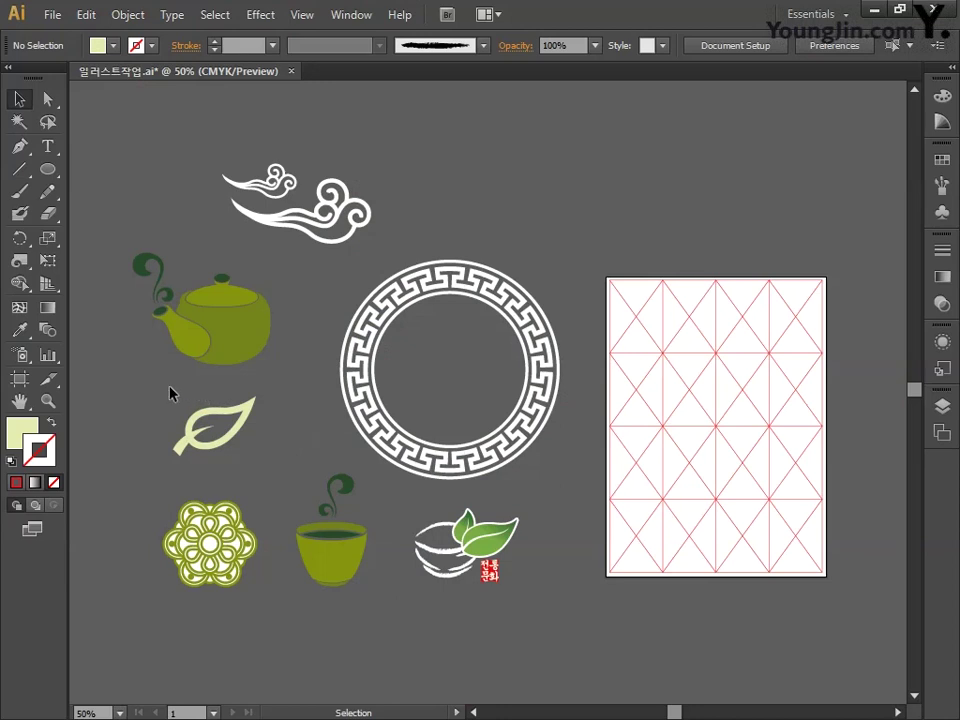
{"action": "left_click_drag", "start_coordinate": [264, 471], "coordinate": [266, 473]}
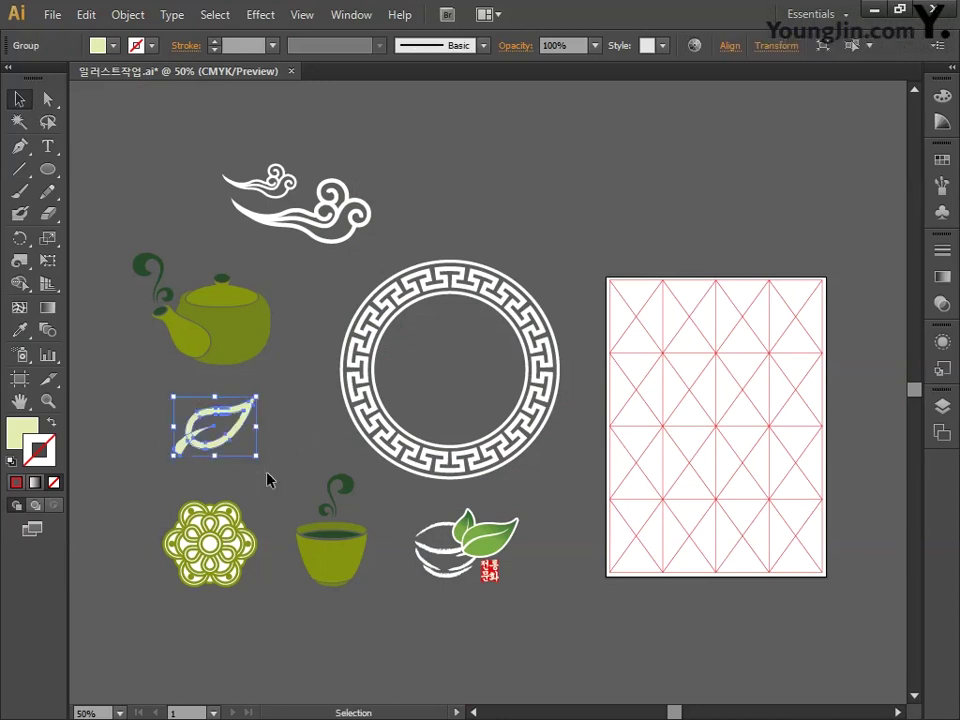
{"action": "key", "text": "alt+Tab"}
{"action": "key", "text": "ctrl+v"}
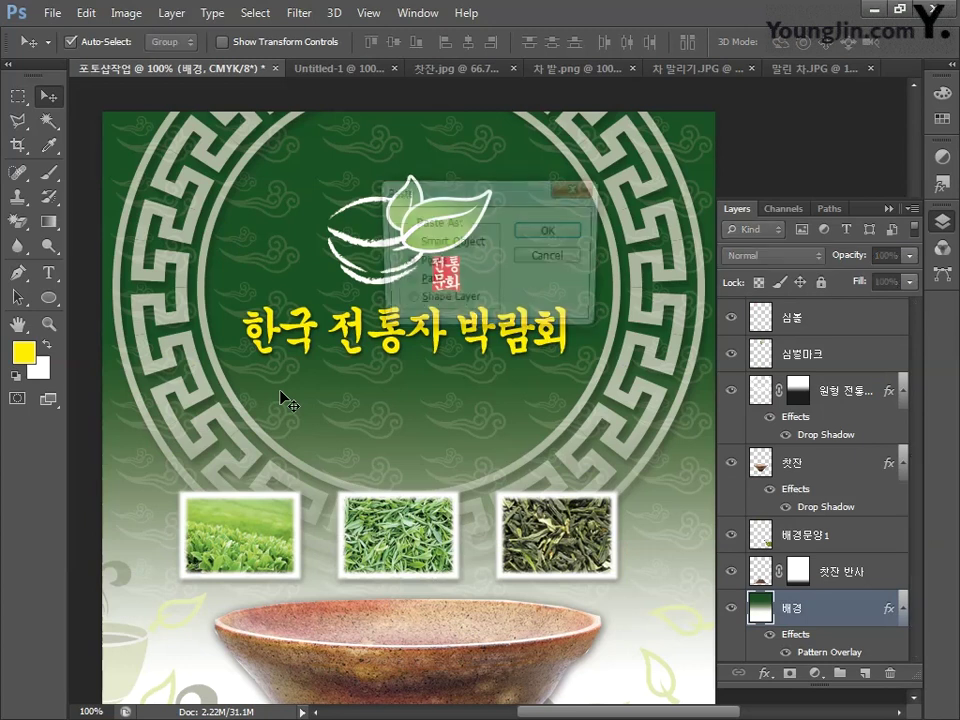
{"action": "left_click", "coordinate": [533, 232]}
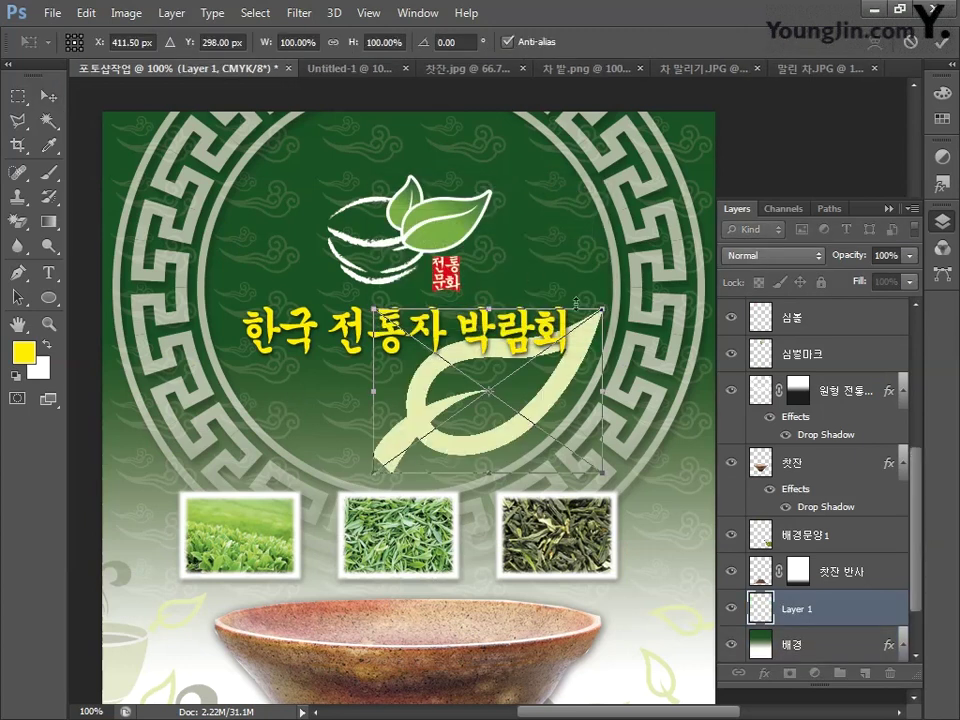
{"action": "left_click_drag", "start_coordinate": [603, 308], "coordinate": [342, 419]}
{"action": "key", "text": "Return"}
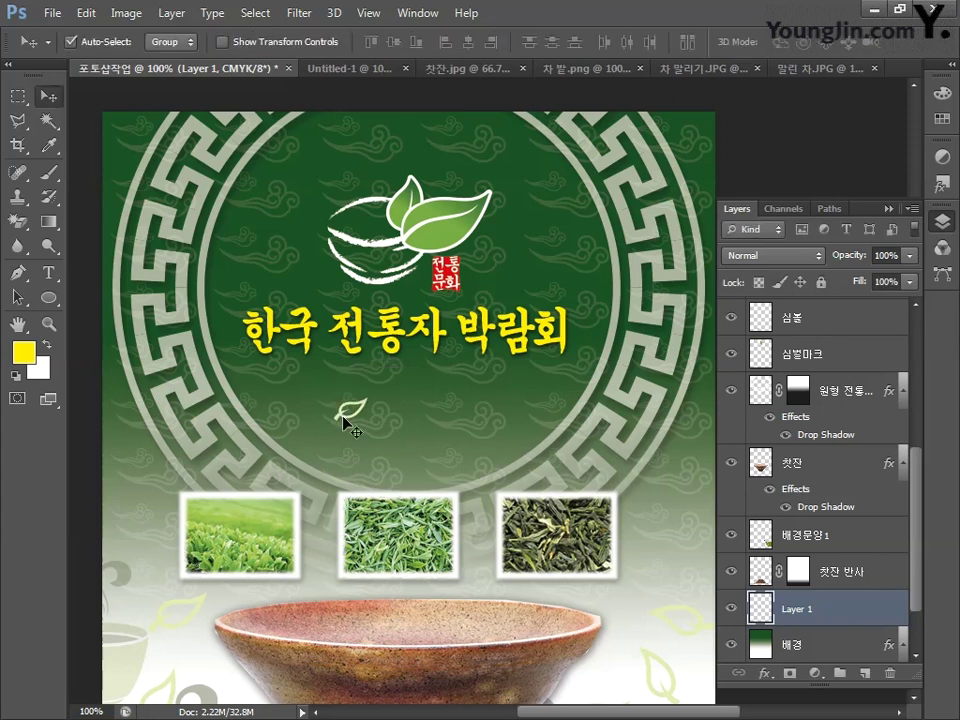
Turn the small leaf white using Hue/Saturation with Lightness at +100.
{"action": "left_click", "coordinate": [126, 14]}
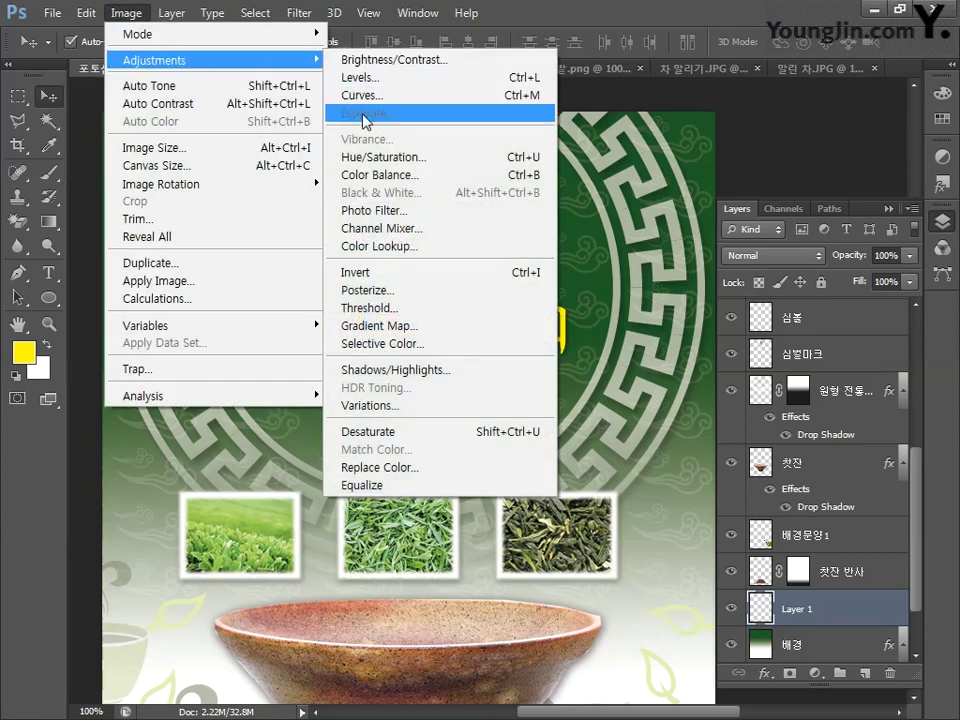
{"action": "left_click", "coordinate": [375, 157]}
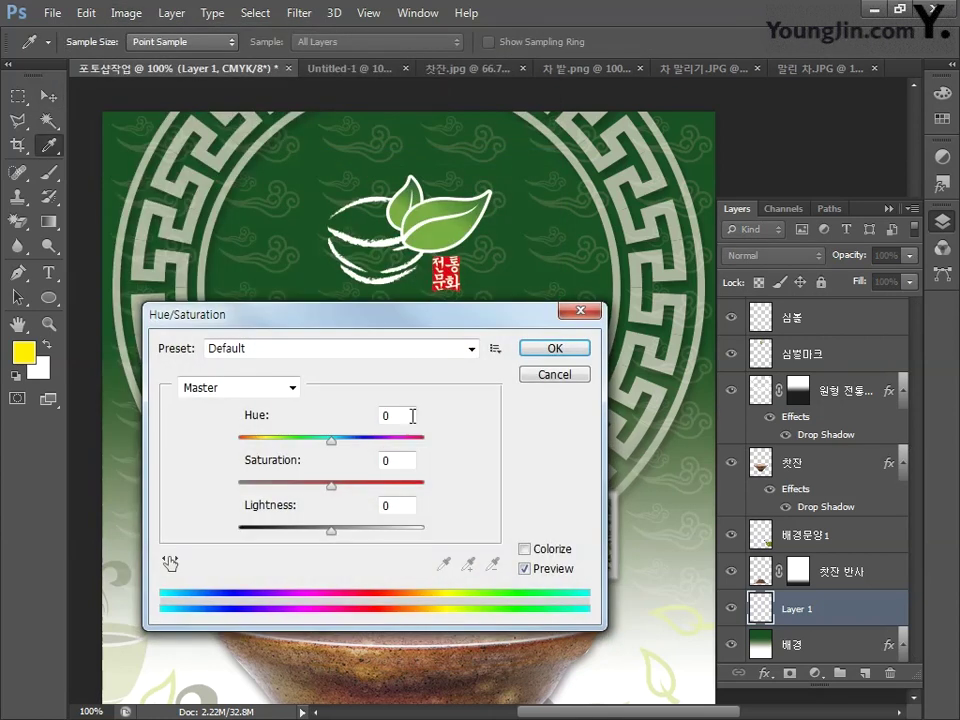
{"action": "left_click_drag", "start_coordinate": [331, 529], "coordinate": [446, 536]}
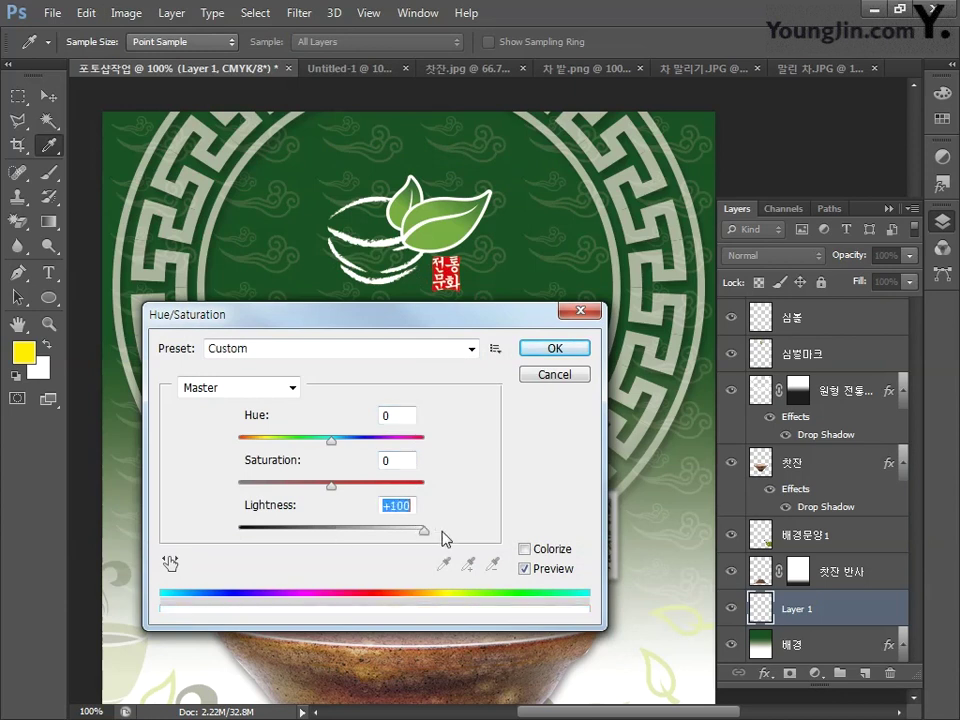
{"action": "left_click", "coordinate": [552, 350]}
{"action": "key", "text": "v"}
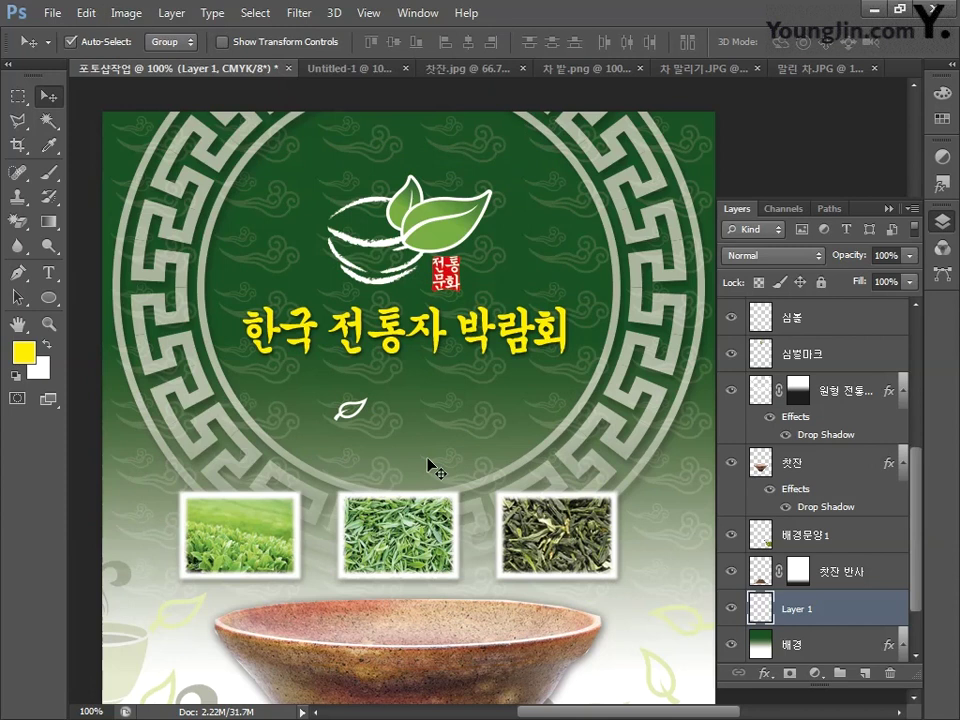
Duplicate the white leaf twice and arrange the three leaves in an evenly spaced vertical column.
{"action": "key", "text": "ctrl+j"}
{"action": "key", "text": "ctrl+j"}
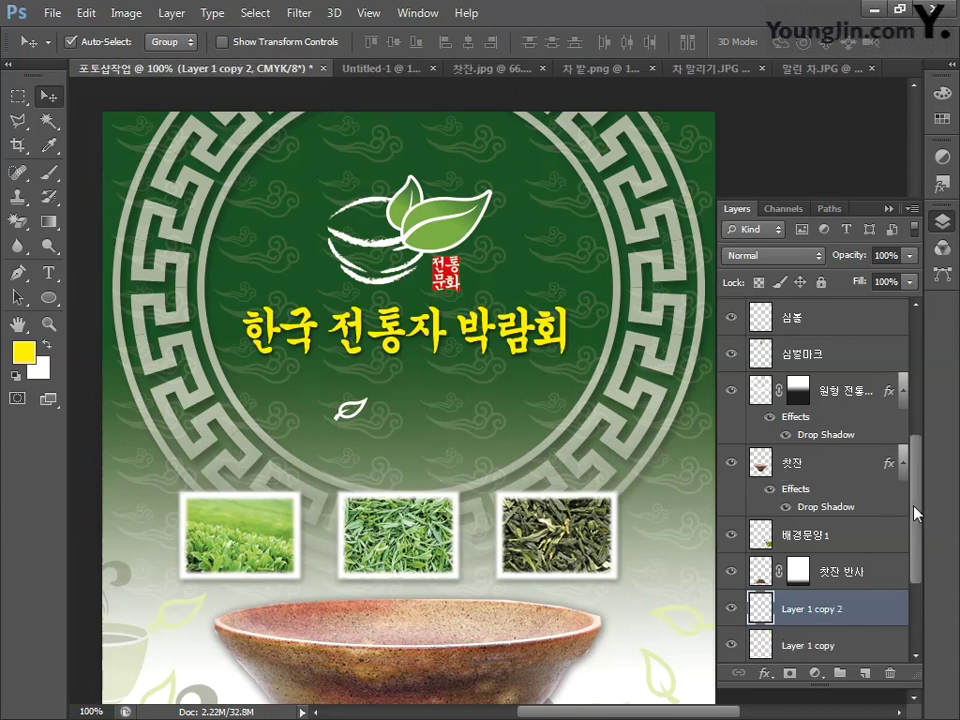
{"action": "scroll", "coordinate": [864, 500], "scroll_direction": "down", "scroll_amount": 3}
{"action": "left_click_drag", "start_coordinate": [346, 424], "coordinate": [352, 390]}
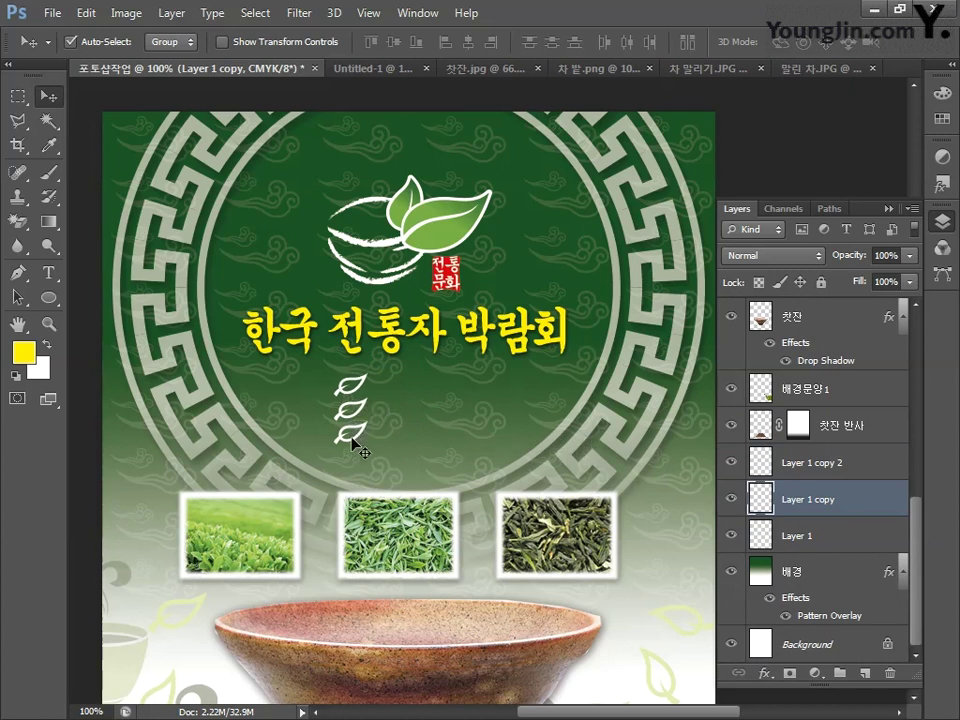
Move the three leaf layers together down towards the photo frames and scale them to about 86%.
{"action": "left_click", "coordinate": [795, 536]}
{"action": "left_click", "coordinate": [775, 463], "text": "shift"}
{"action": "key", "text": "Down"}
{"action": "key", "text": "Down"}
{"action": "key", "text": "Down"}
{"action": "key", "text": "Down"}
{"action": "key", "text": "Down"}
{"action": "key", "text": "Down"}
{"action": "key", "text": "Down"}
{"action": "key", "text": "Down"}
{"action": "key", "text": "Down"}
{"action": "key", "text": "Down"}
{"action": "key", "text": "Down"}
{"action": "key", "text": "Down"}
{"action": "key", "text": "Down"}
{"action": "key", "text": "Down"}
{"action": "key", "text": "Down"}
{"action": "key", "text": "Down"}
{"action": "key", "text": "Down"}
{"action": "key", "text": "Down"}
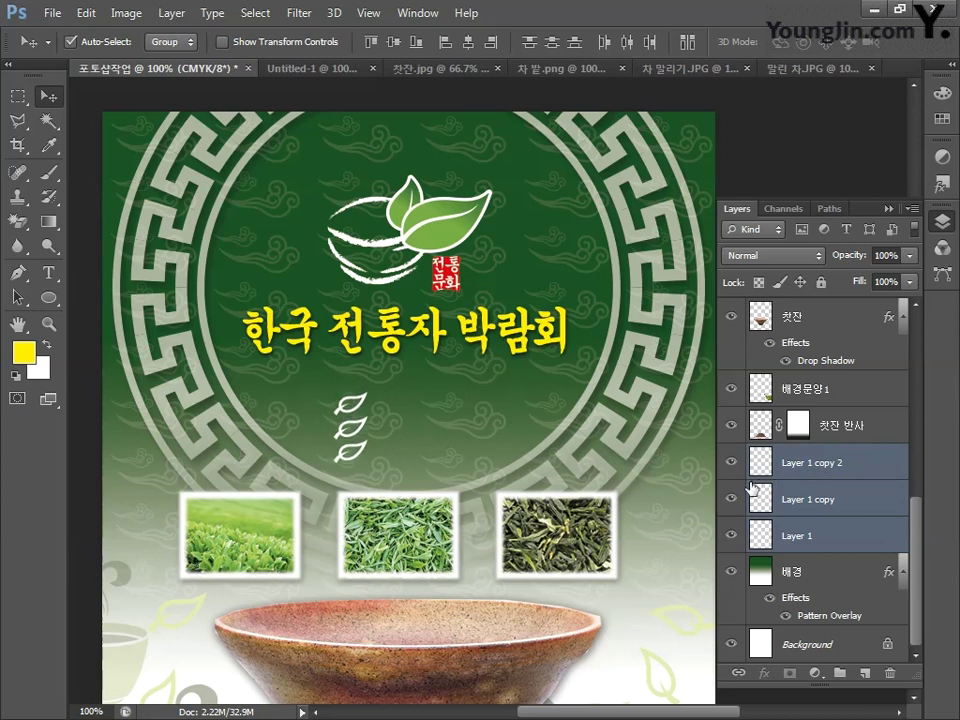
{"action": "key", "text": "ctrl+t"}
{"action": "left_click_drag", "start_coordinate": [333, 393], "coordinate": [338, 405]}
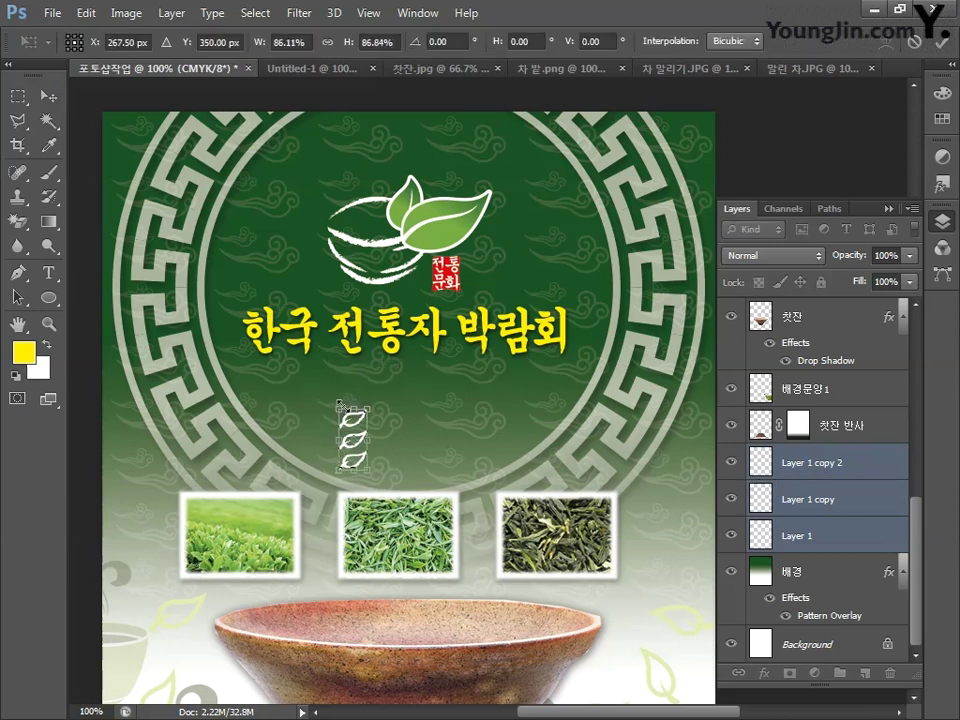
{"action": "key", "text": "Return"}
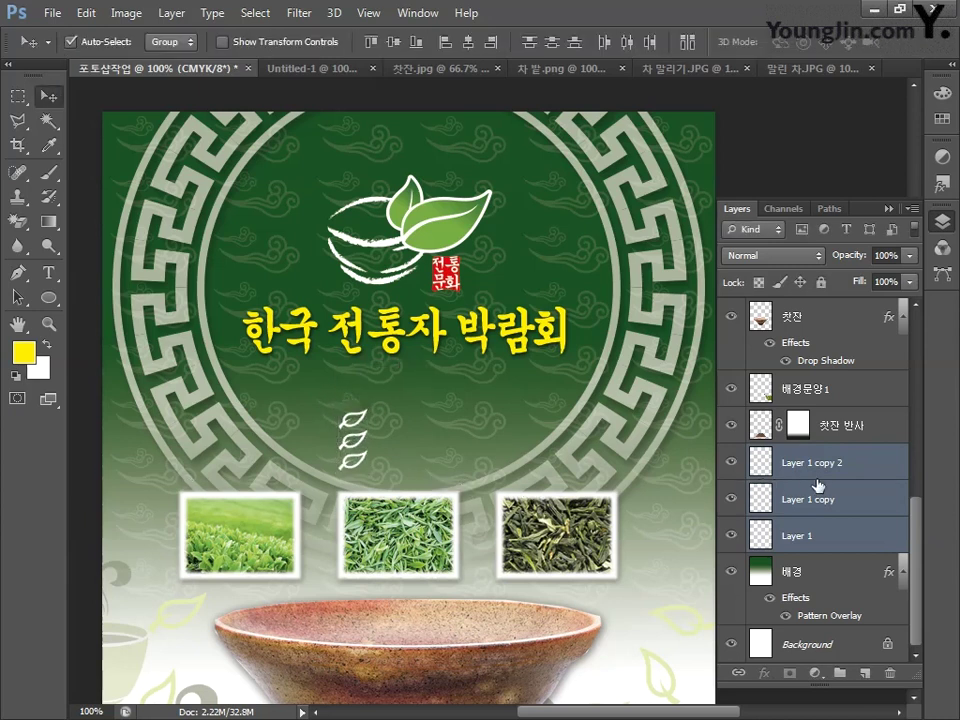
Merge the three leaf layers into one and rename it 나뭇잎 아이콘.
{"action": "key", "text": "ctrl+e"}
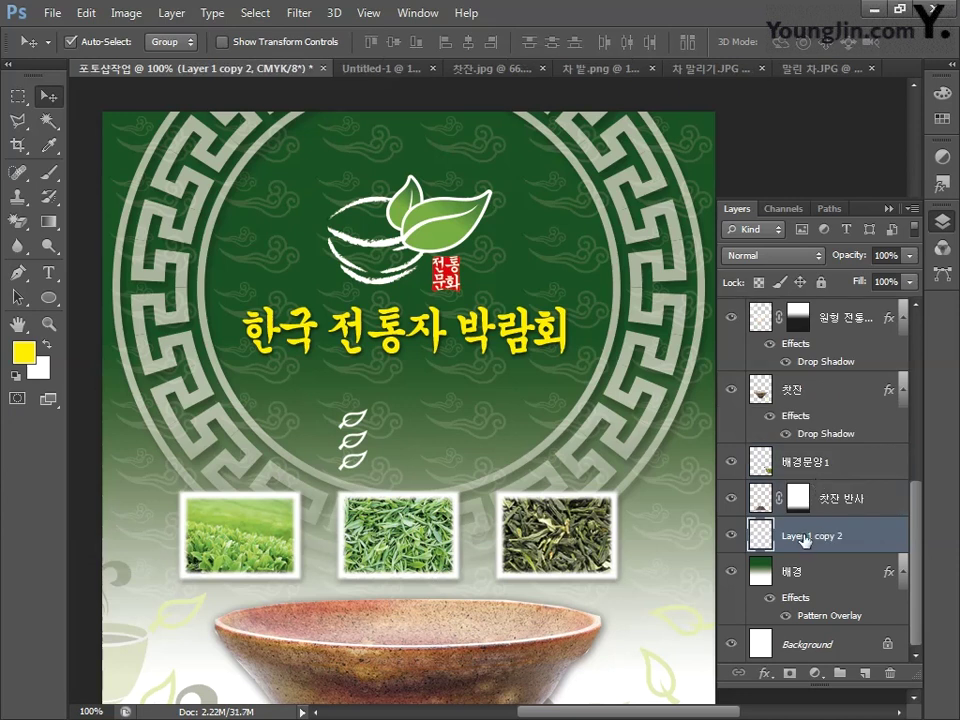
{"action": "double_click", "coordinate": [805, 537]}
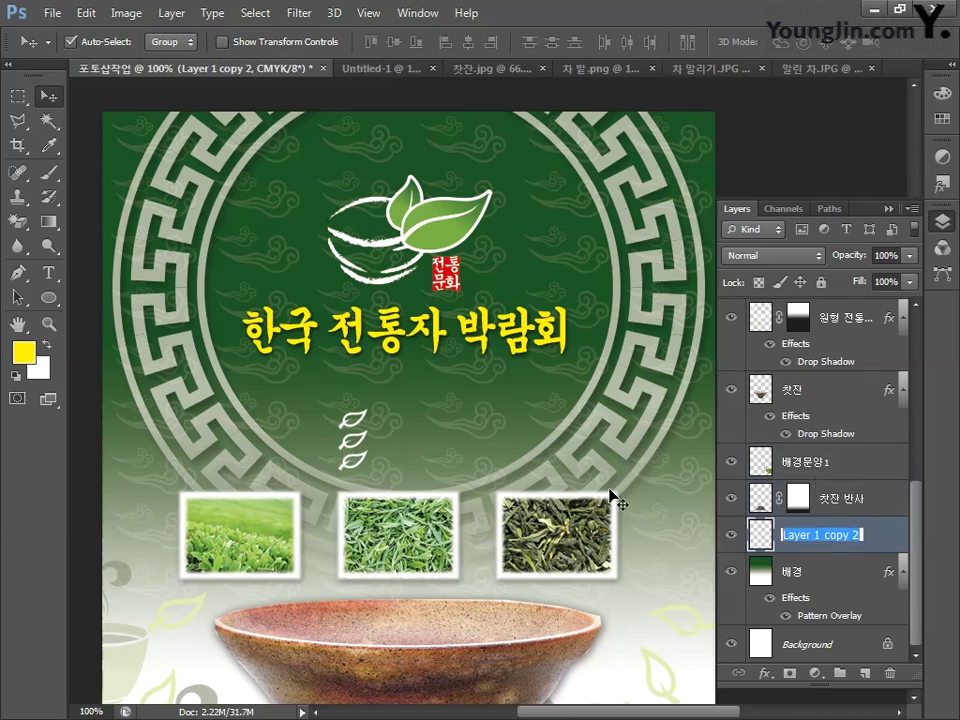
{"action": "type", "text": "나무잎 아이콘"}
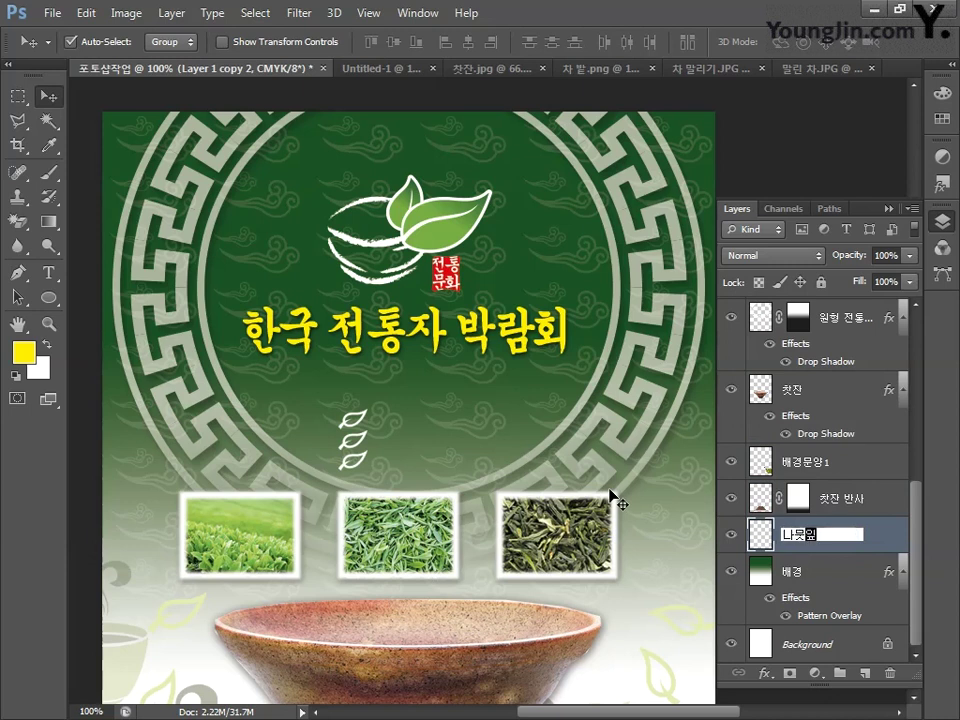
{"action": "key", "text": "Return"}
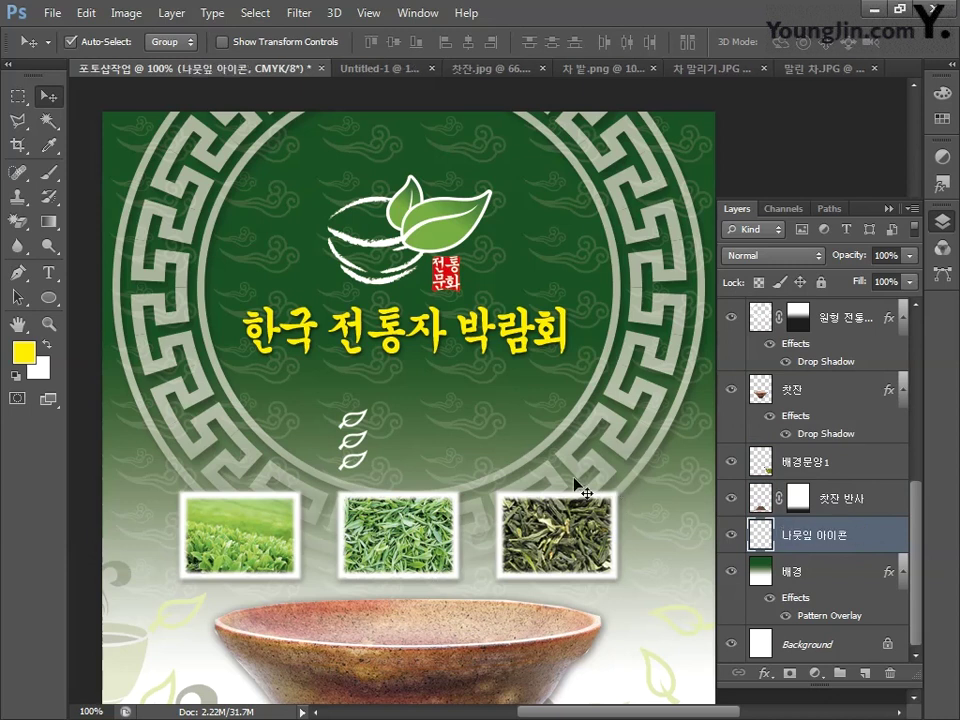
Fit the whole poster in view, show the 그리드 layer to check the layout, and hide it again.
{"action": "double_click", "coordinate": [19, 325]}
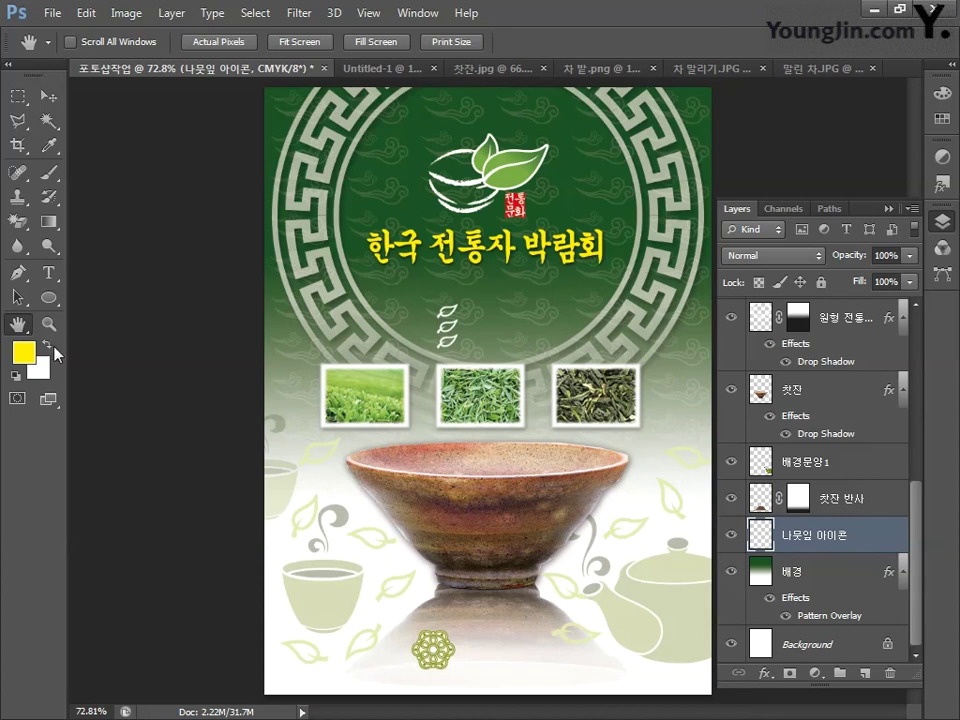
{"action": "left_click", "coordinate": [47, 95]}
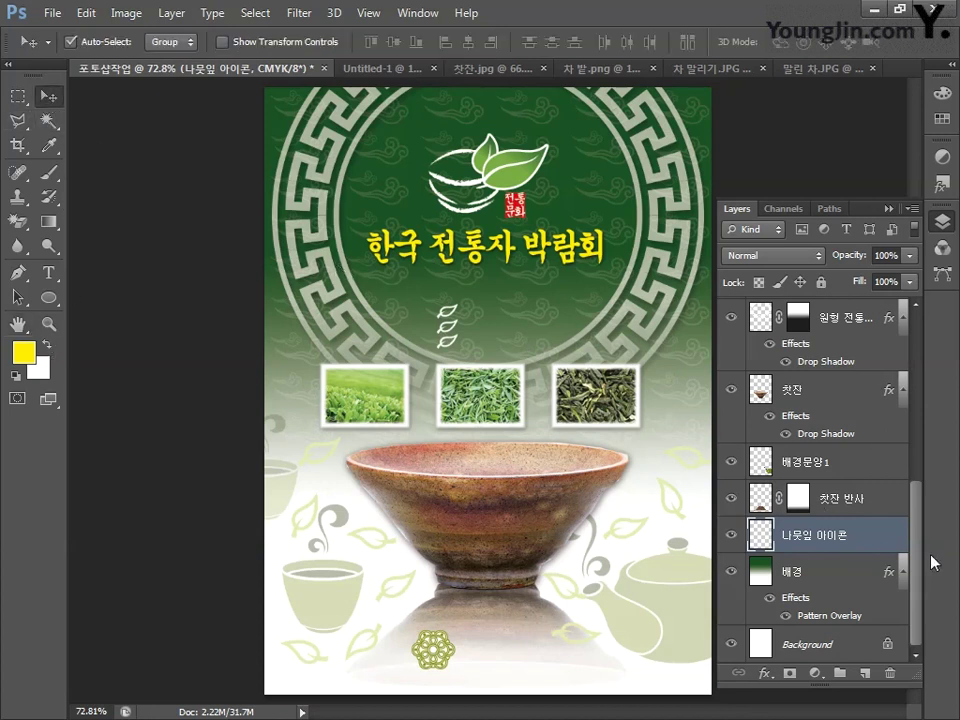
{"action": "left_click_drag", "start_coordinate": [915, 562], "coordinate": [915, 380]}
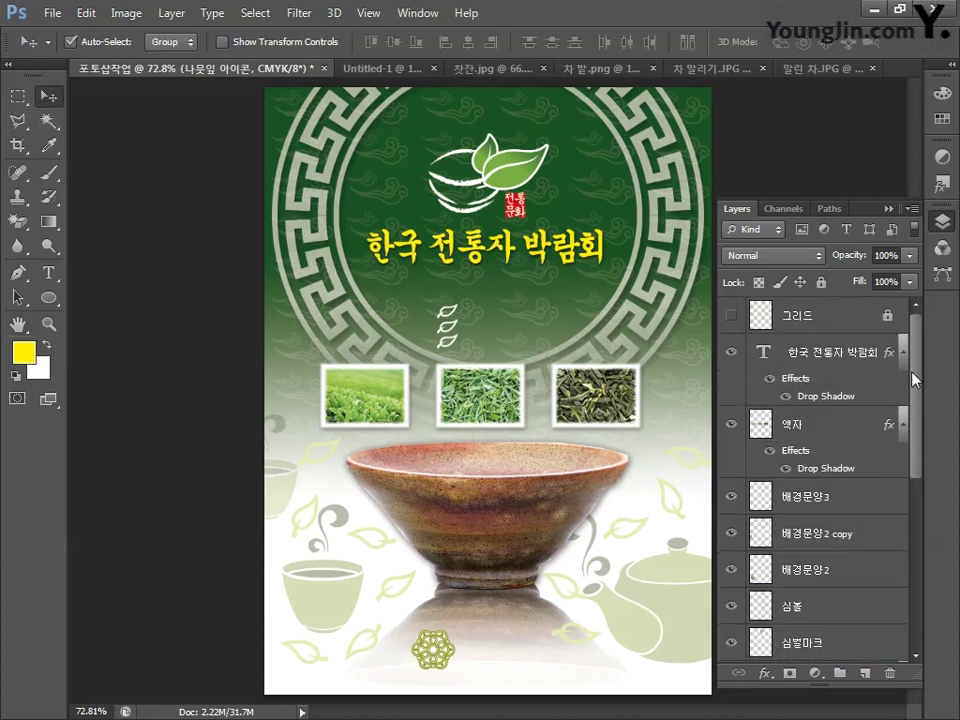
{"action": "left_click", "coordinate": [731, 317]}
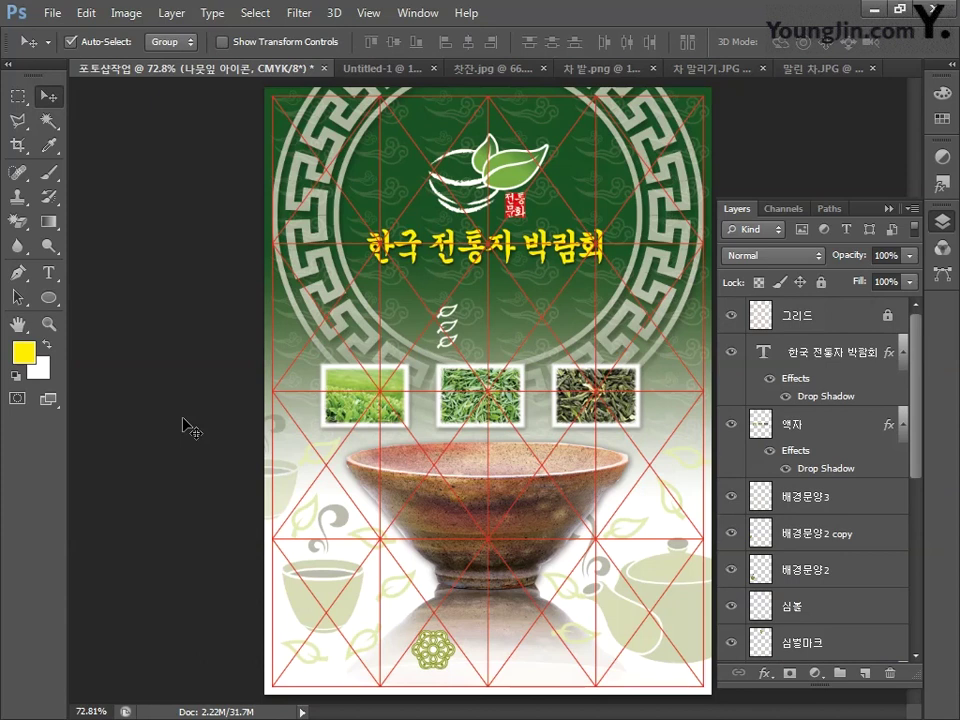
{"action": "left_click", "coordinate": [733, 318]}
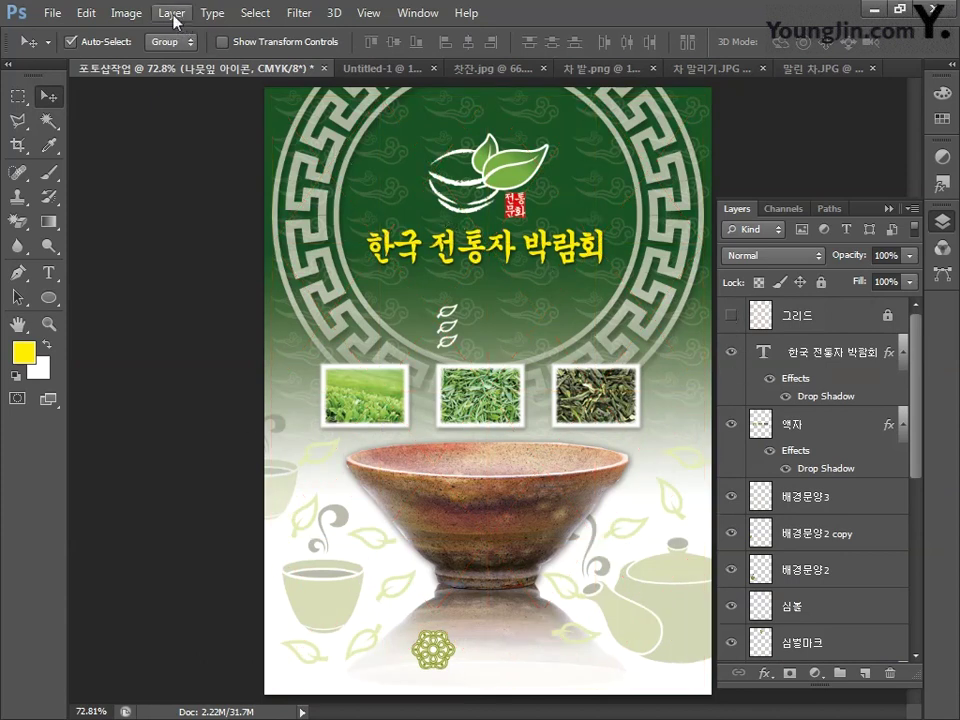
Convert the poster to RGB Color mode without flattening its layers.
{"action": "left_click", "coordinate": [129, 14]}
{"action": "mouse_move", "coordinate": [154, 36]}
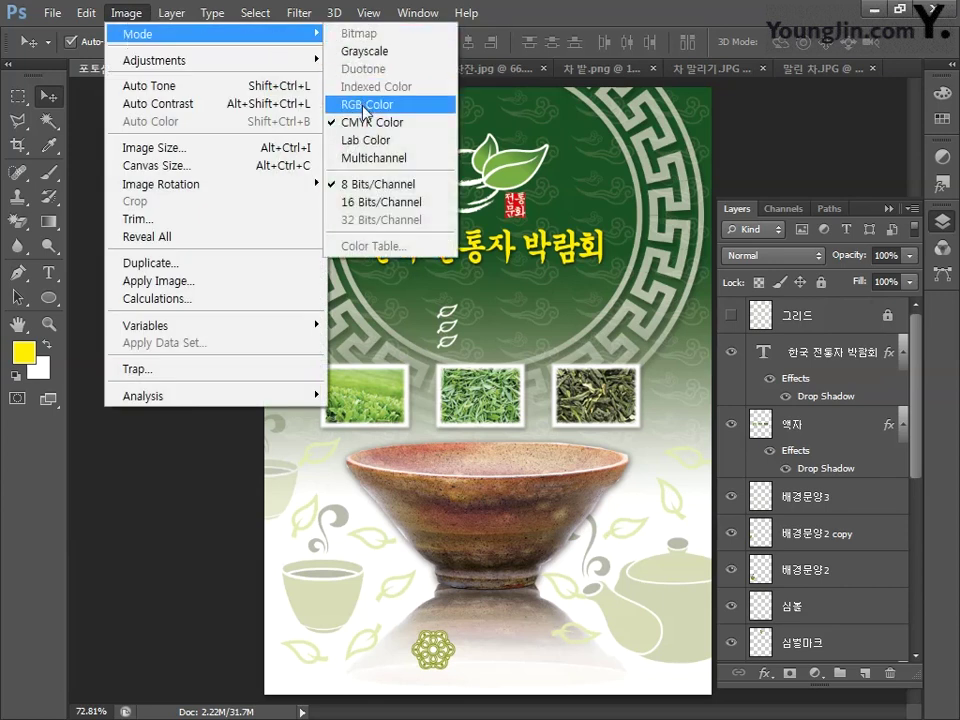
{"action": "left_click", "coordinate": [410, 101]}
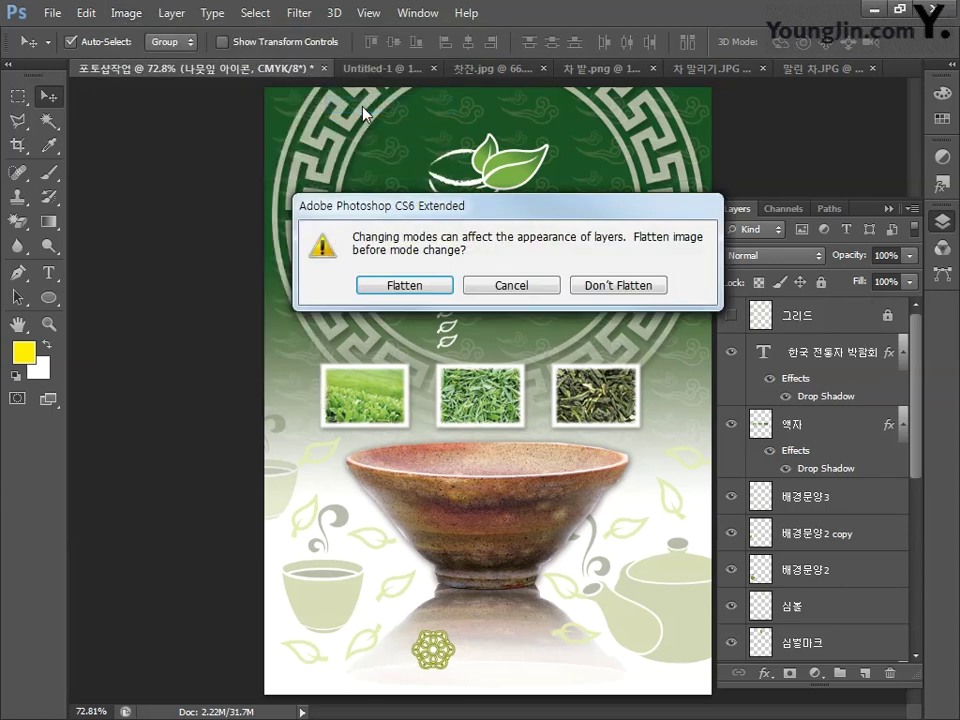
{"action": "left_click", "coordinate": [628, 289]}
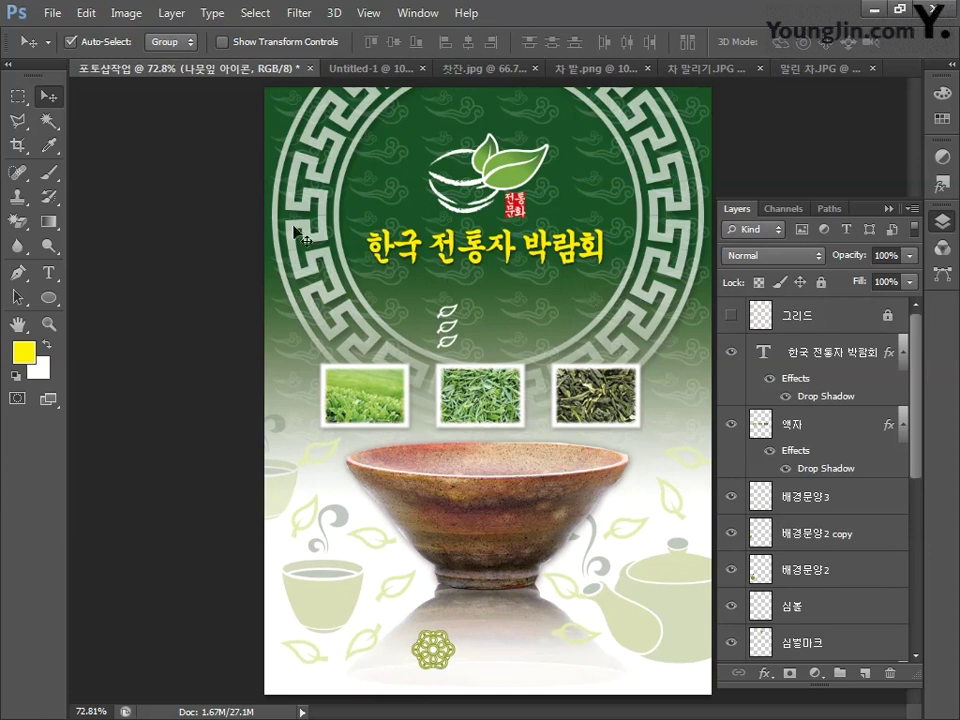
Save a JPEG copy of the poster named 01 in the 제공소스 folder with quality 12 and the Baseline ("Standard") format.
{"action": "left_click", "coordinate": [51, 13]}
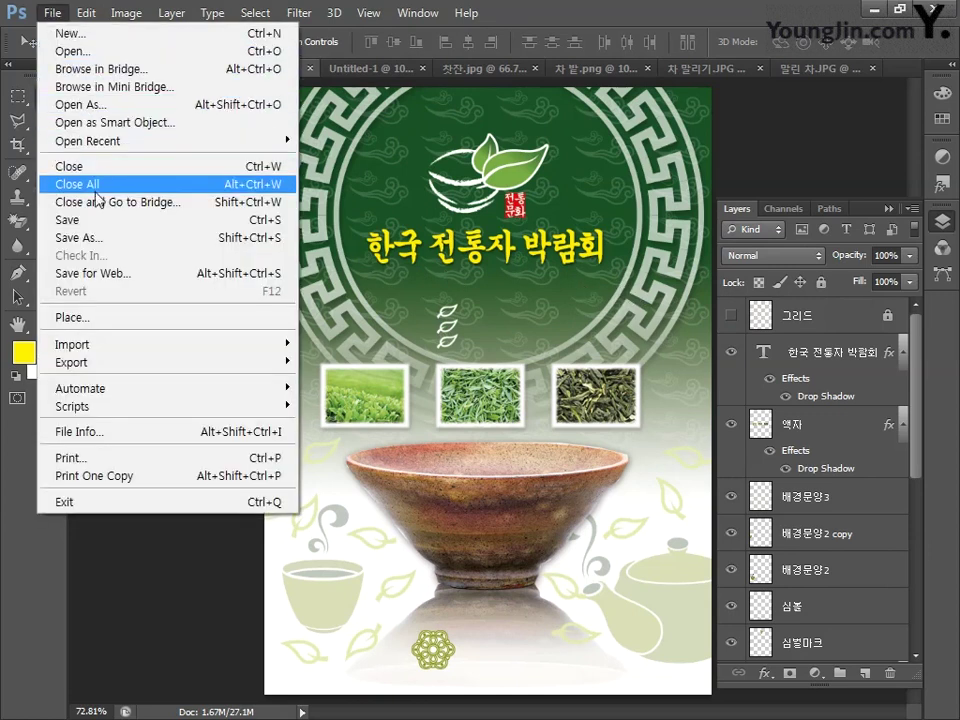
{"action": "left_click", "coordinate": [95, 238]}
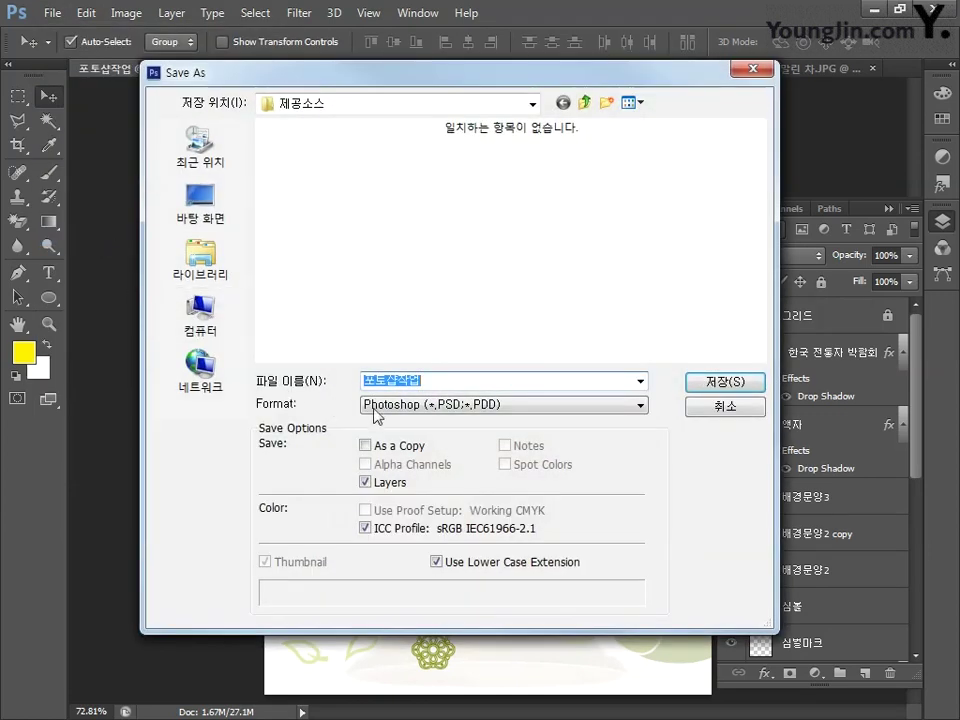
{"action": "left_click", "coordinate": [376, 405]}
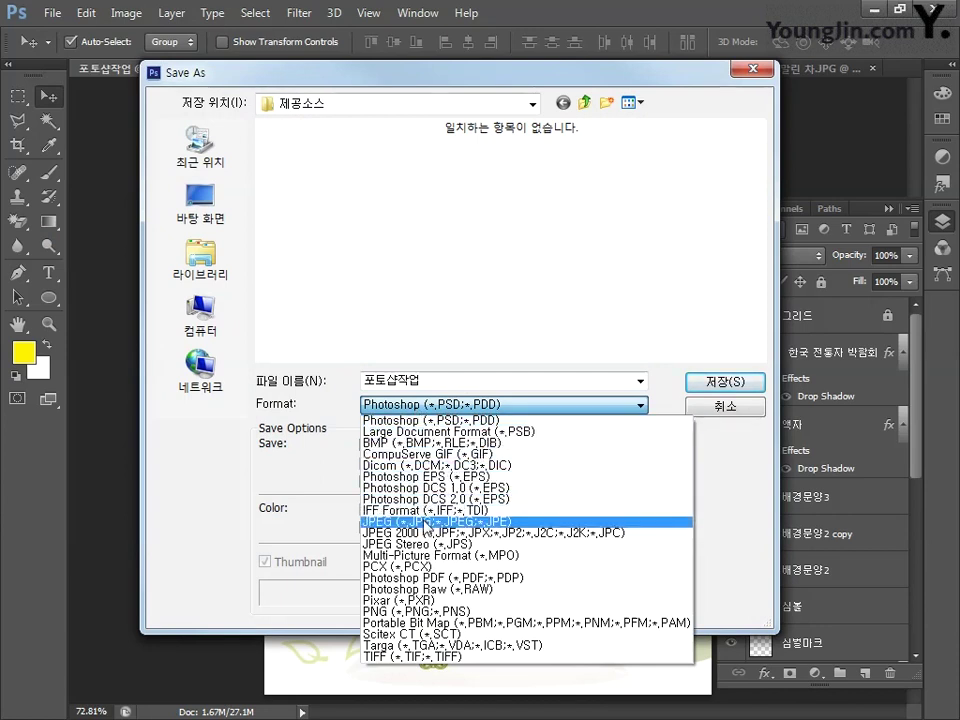
{"action": "left_click", "coordinate": [428, 522]}
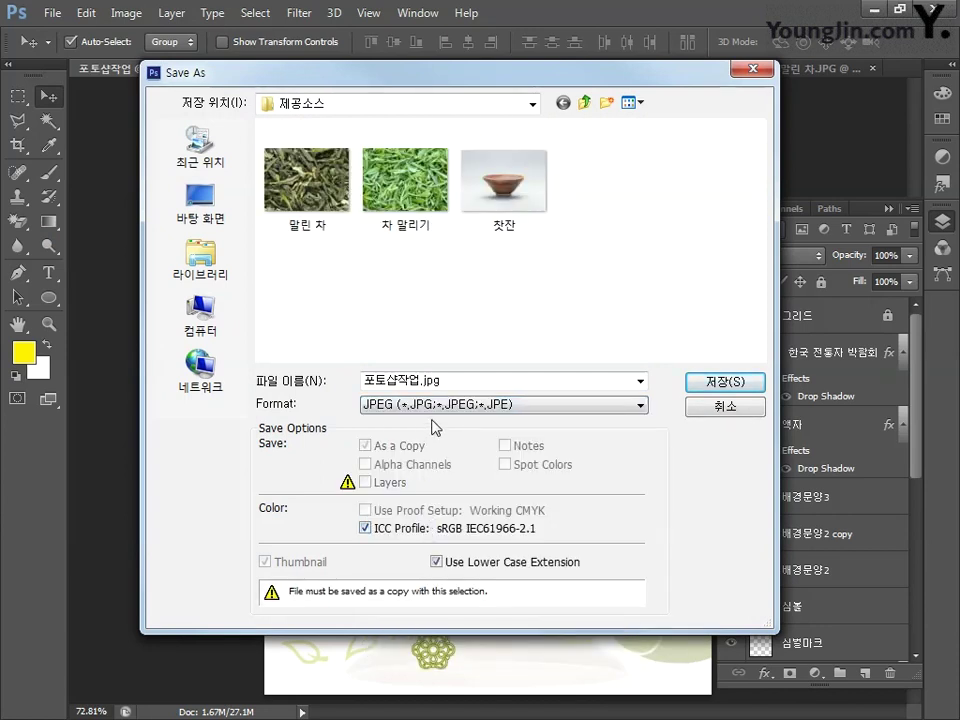
{"action": "left_click_drag", "start_coordinate": [450, 384], "coordinate": [260, 390]}
{"action": "type", "text": "01"}
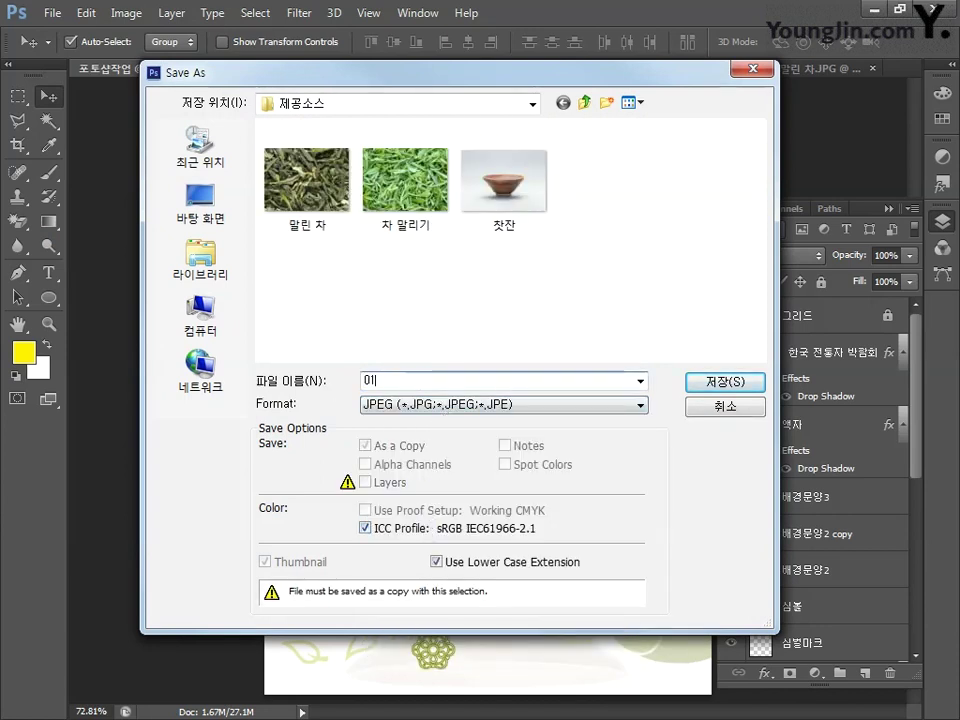
{"action": "left_click", "coordinate": [700, 386]}
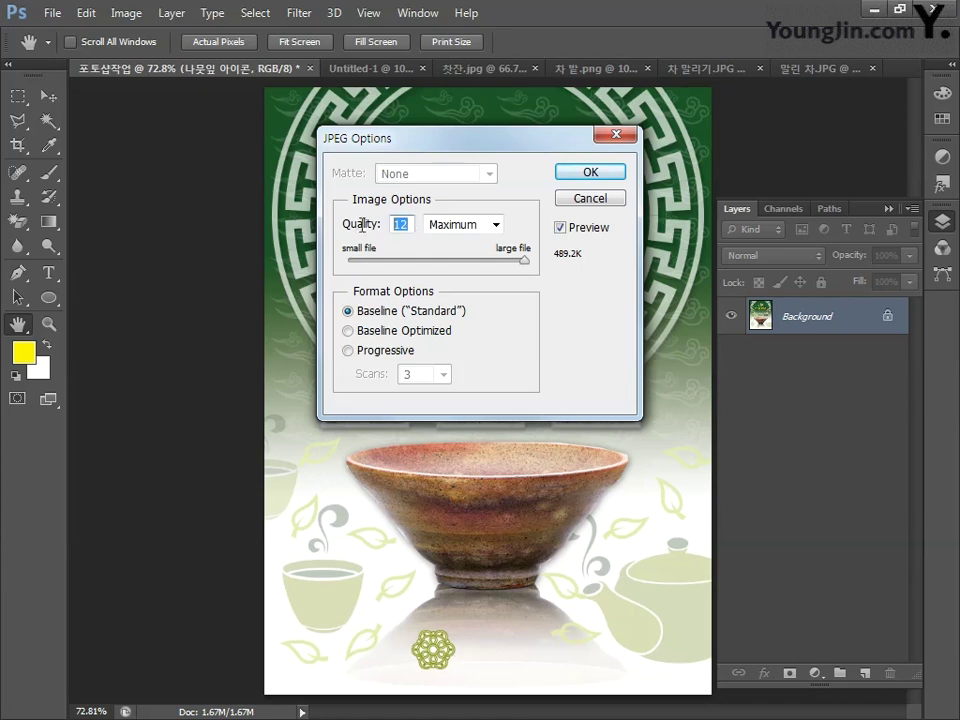
{"action": "type", "text": "12"}
{"action": "left_click", "coordinate": [590, 173]}
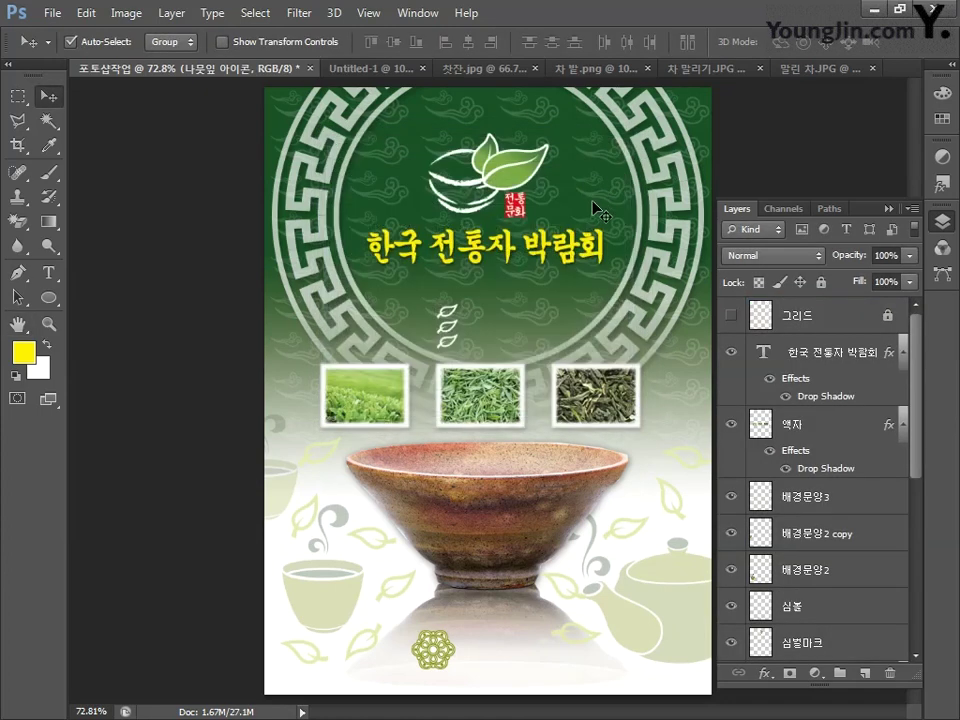